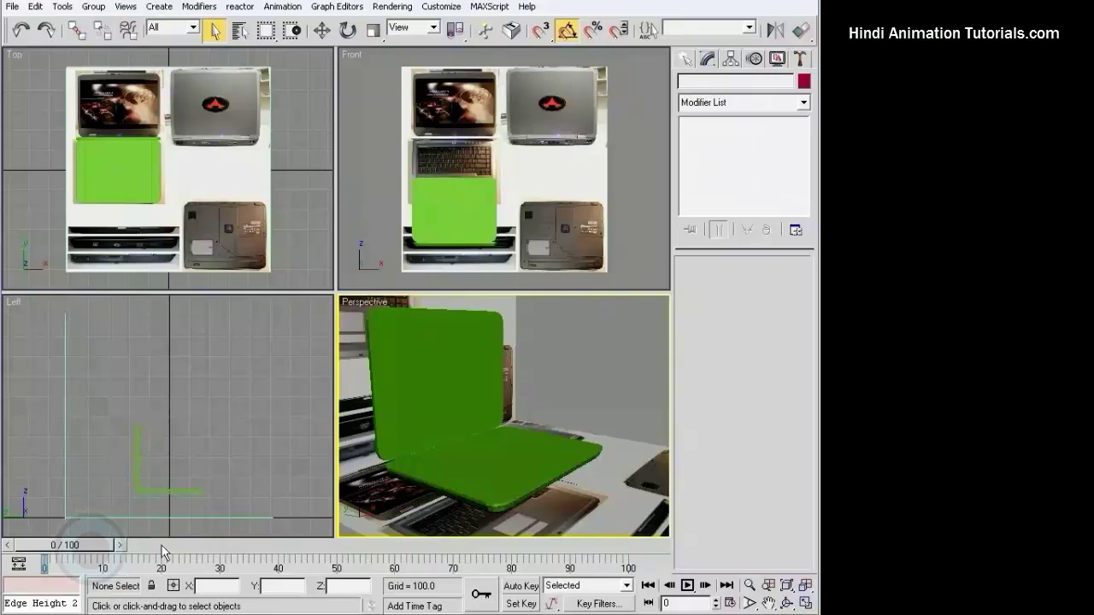
- Select the laptop lid and Attach the base to it as one Editable Poly
scroll(219, 450, up, 3)
click(102, 413)
middle_drag(183, 452, 212, 387)
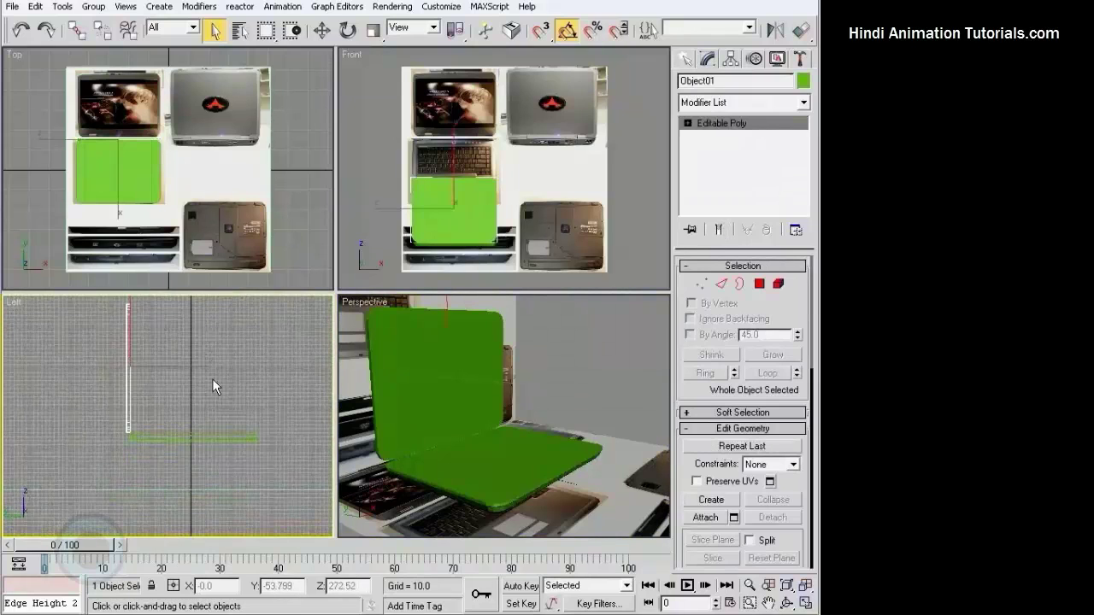
scroll(212, 378, up, 2)
scroll(188, 363, up, 2)
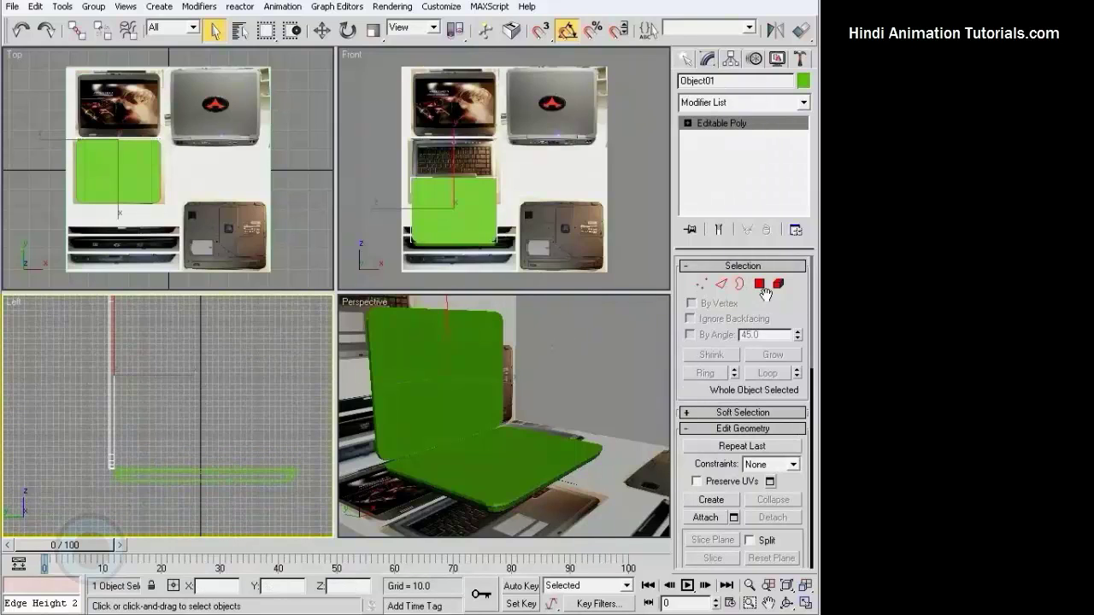
scroll(748, 368, down, 1)
scroll(727, 445, down, 1)
click(706, 472)
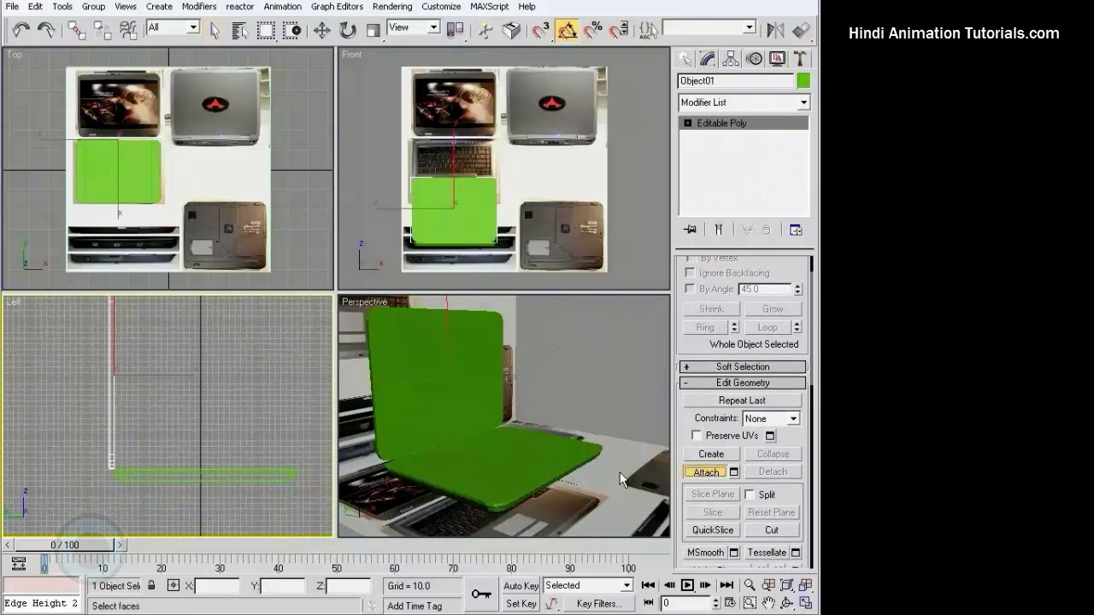
click(249, 486)
- Check the lid and base vertices at Vertex level, then clear the vertex selection
middle_drag(268, 366, 271, 410)
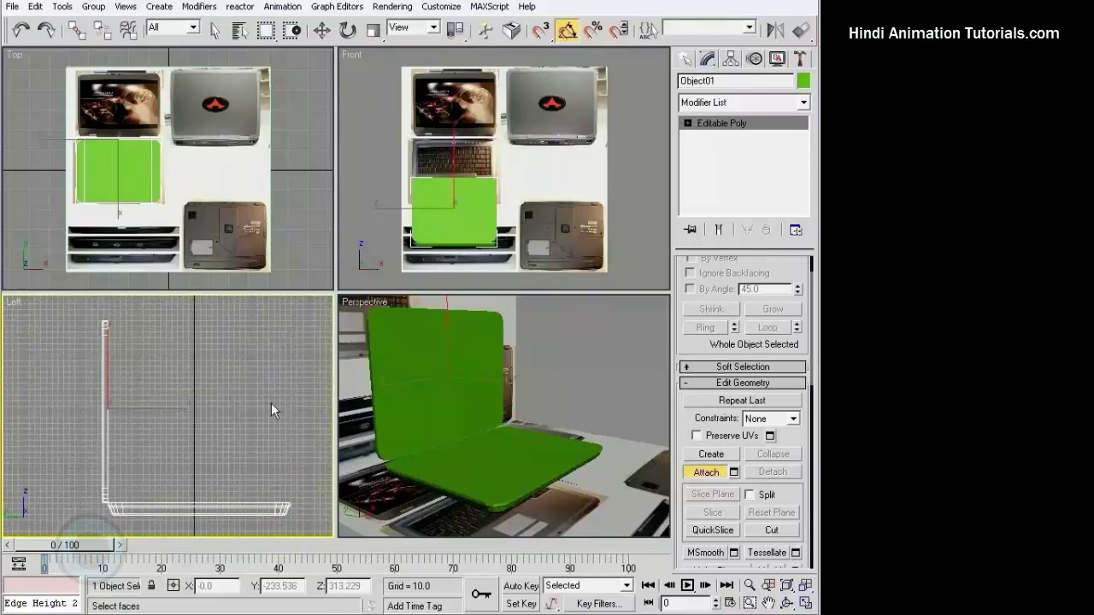
click(688, 123)
click(714, 136)
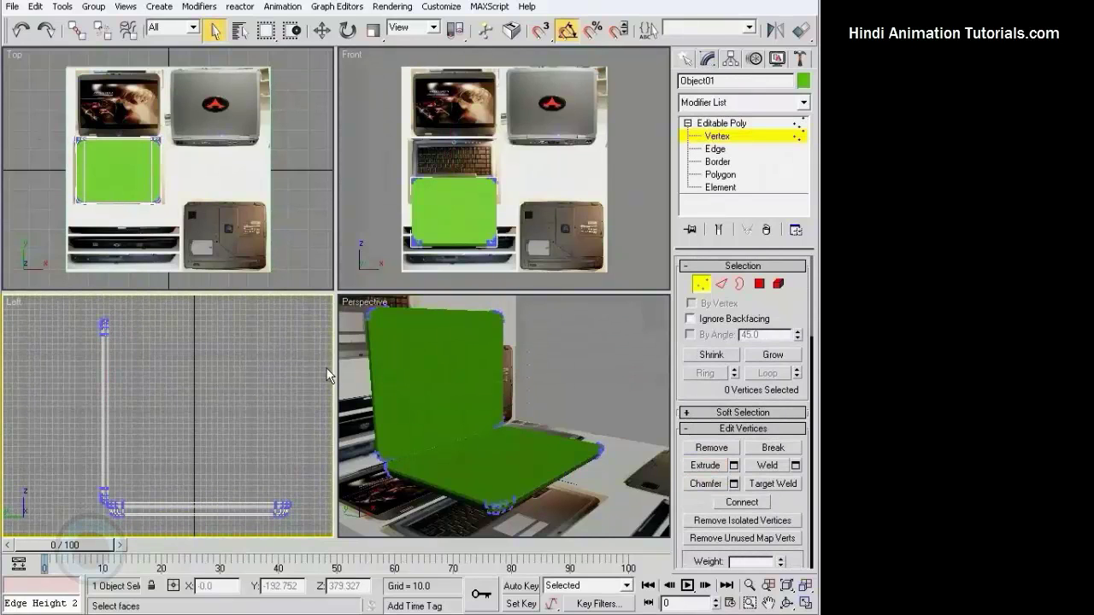
mouse_move(85, 318)
mouse_down()
mouse_move(128, 359)
mouse_move(172, 493)
mouse_up()
scroll(176, 390, down, 2)
key(w)
drag(282, 517, 226, 466)
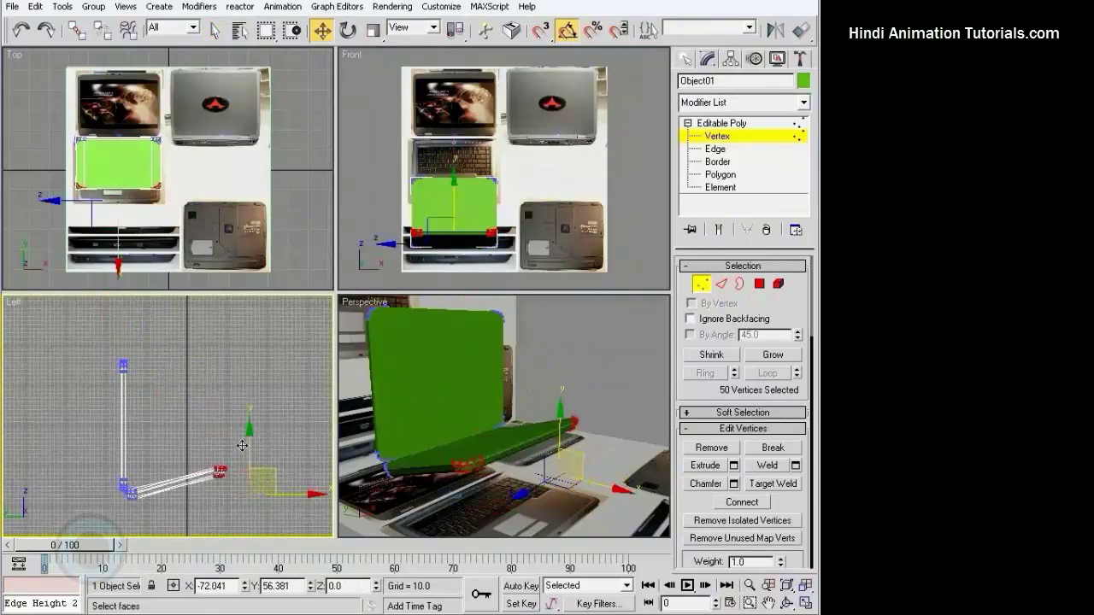
click(500, 443)
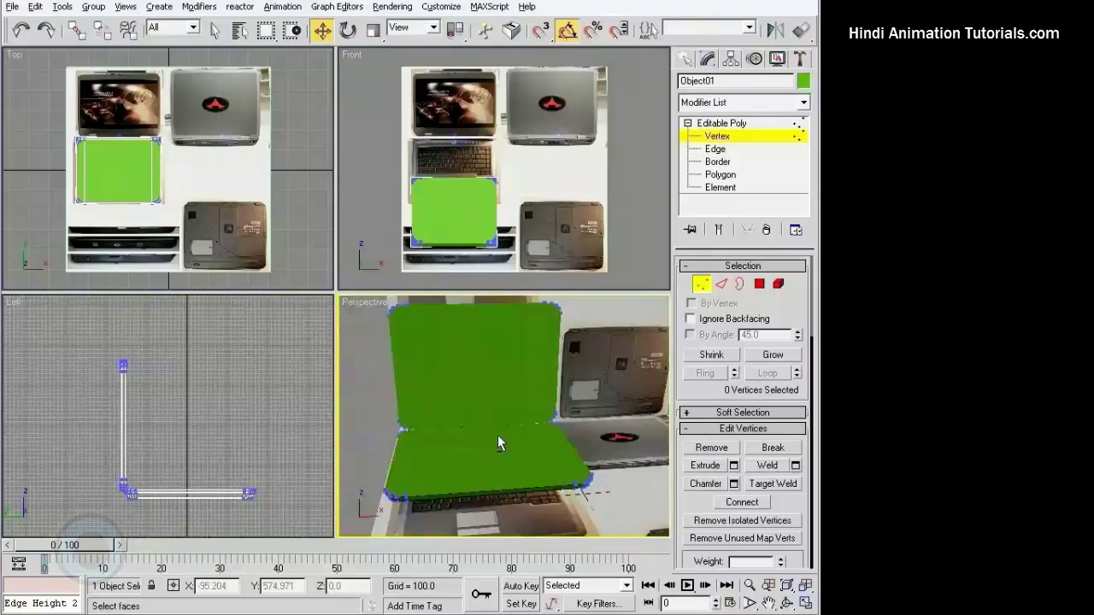
- Return to object level, deselect the laptop and orbit around it
click(698, 286)
click(365, 382)
mouse_move(490, 384)
alt+middle_down()
mouse_move(422, 376)
mouse_move(379, 349)
mouse_move(480, 351)
alt+middle_up()
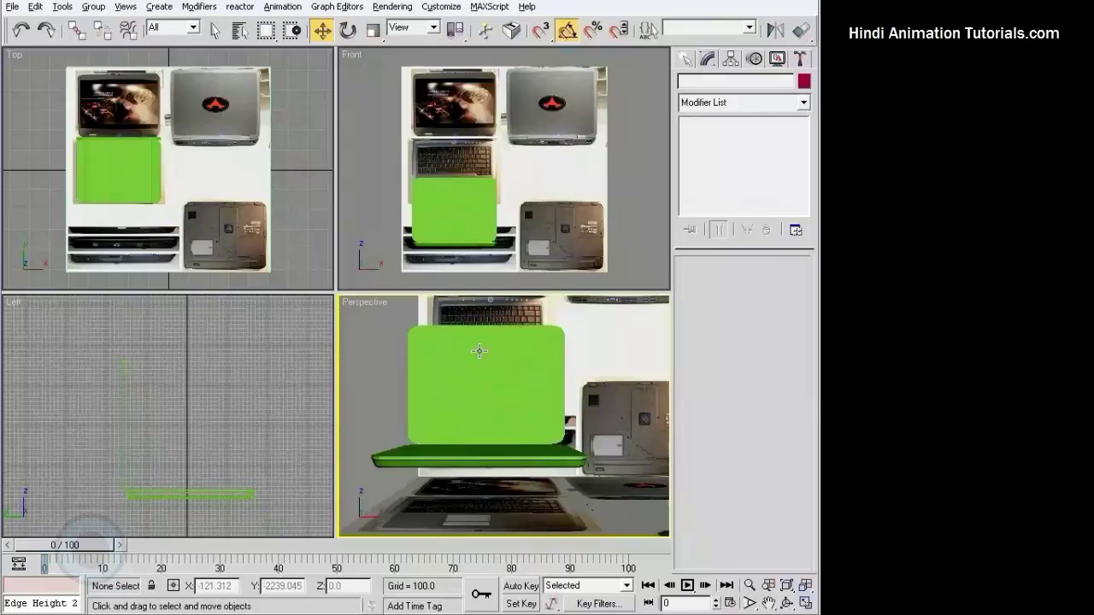
mouse_move(480, 351)
alt+middle_down()
mouse_move(513, 350)
mouse_move(516, 366)
mouse_move(481, 371)
alt+middle_up()
- Select the laptop and apply an Unwrap UVW modifier from the Modifier List
click(481, 371)
click(687, 123)
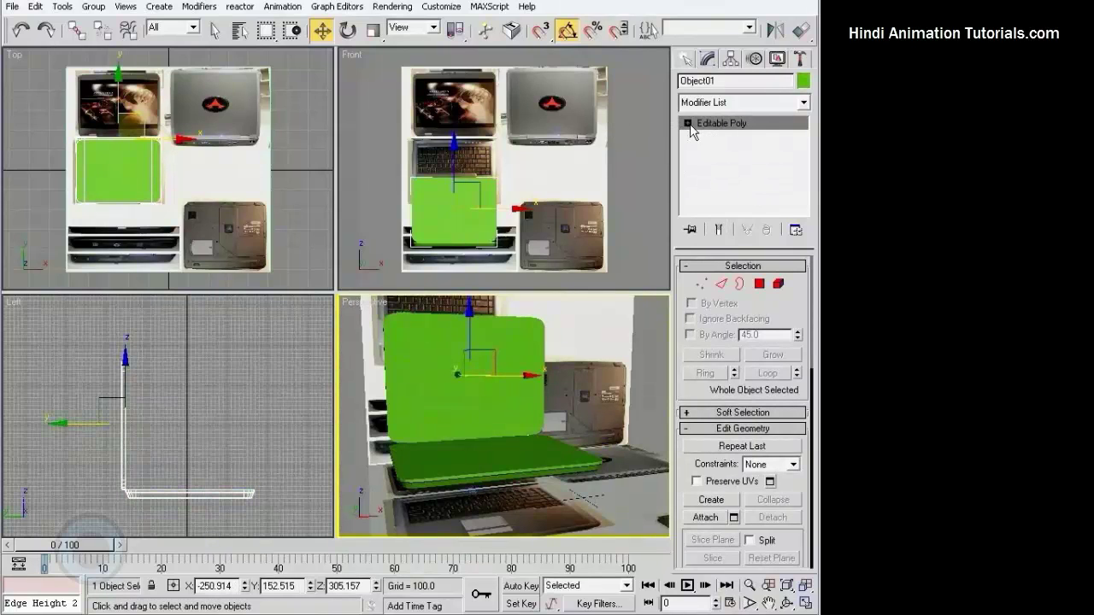
click(802, 103)
scroll(794, 282, down, 2)
scroll(794, 282, down, 5)
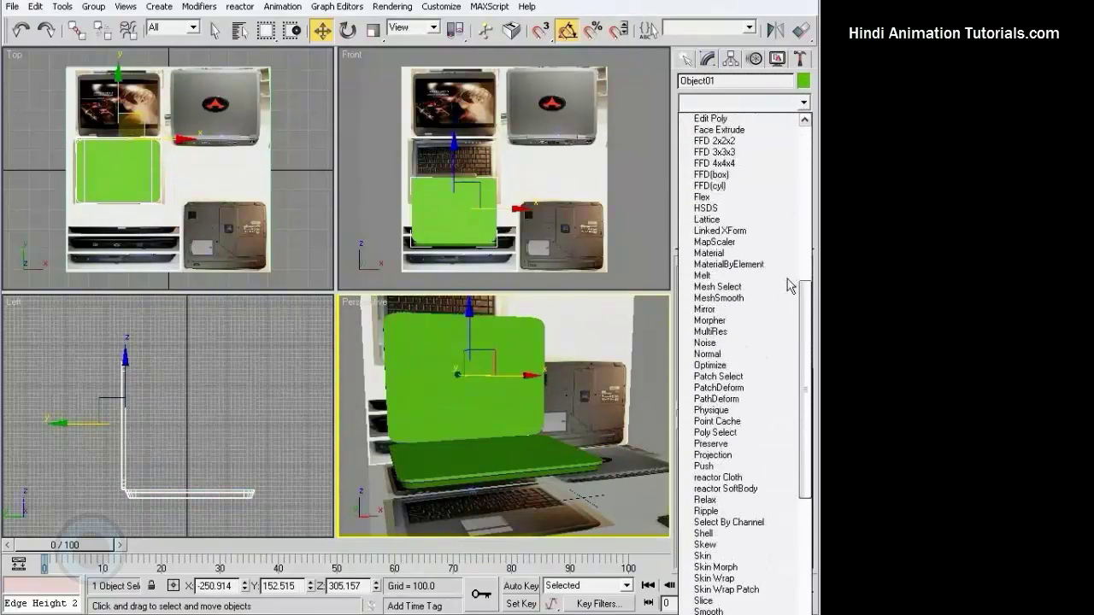
scroll(776, 433, down, 5)
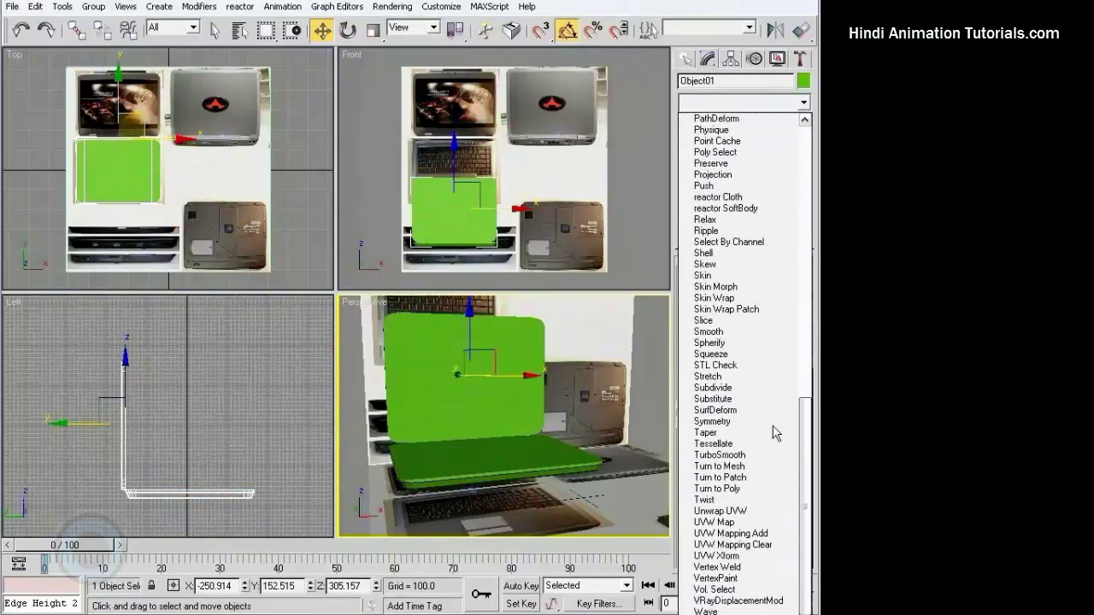
click(740, 510)
- Expand Unwrap UVW in the stack to show its Vertex, Edge and Face levels
mouse_move(539, 419)
alt+middle_down()
mouse_move(618, 383)
mouse_move(621, 392)
mouse_move(550, 393)
mouse_move(454, 416)
alt+middle_up()
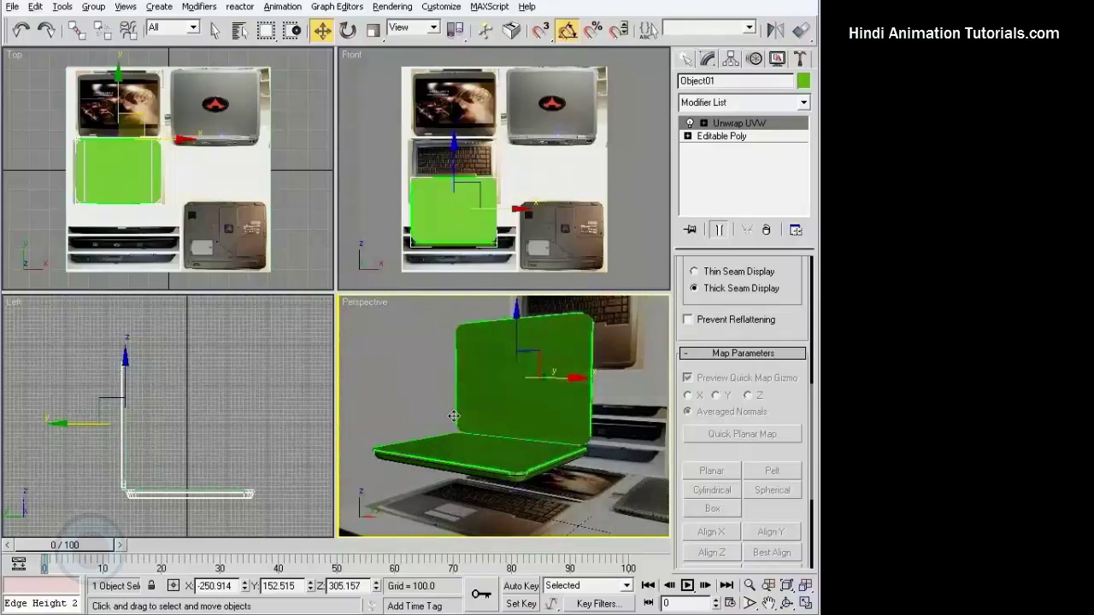
click(703, 124)
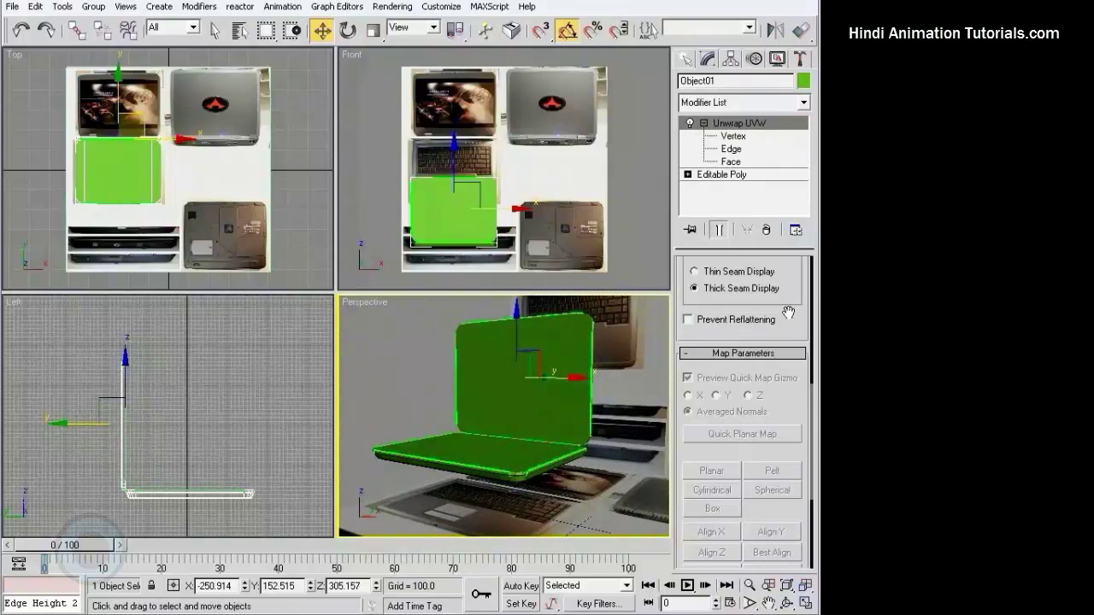
drag(788, 314, 794, 579)
drag(778, 337, 774, 449)
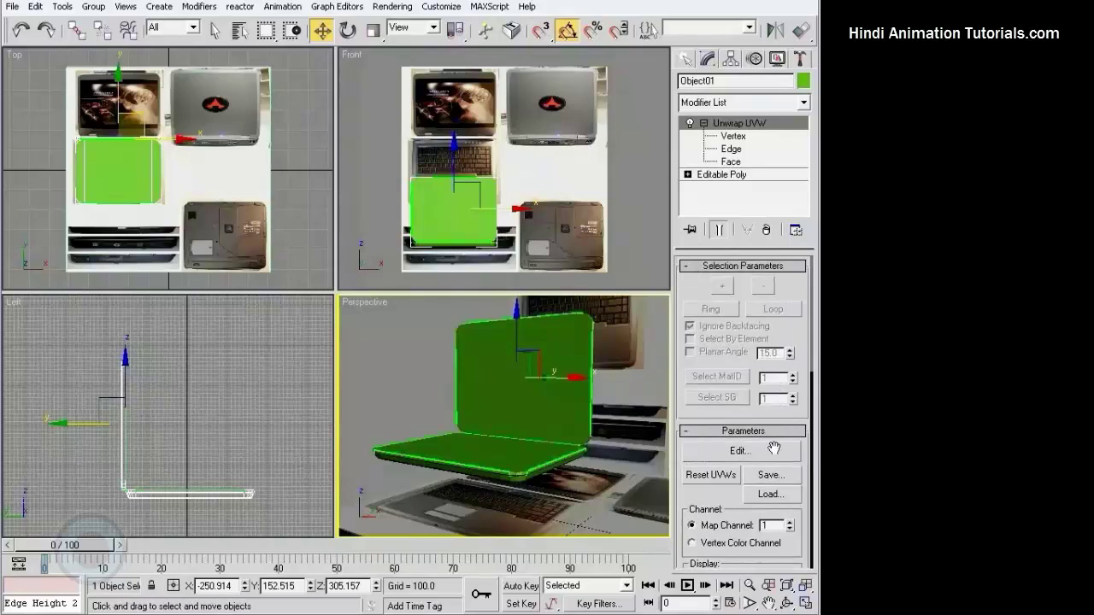
- View the laptop's checker-mapped UV layout in Edit UVWs, close it, and enter Face level
click(757, 454)
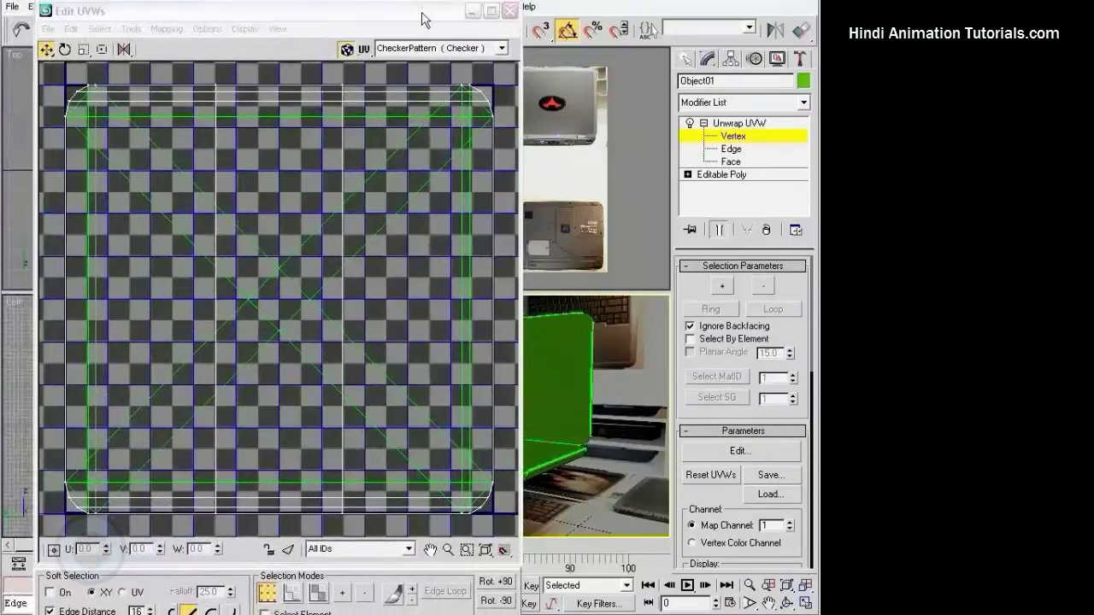
mouse_move(420, 20)
mouse_down()
mouse_move(400, 10)
mouse_move(376, 124)
mouse_move(349, 89)
mouse_up()
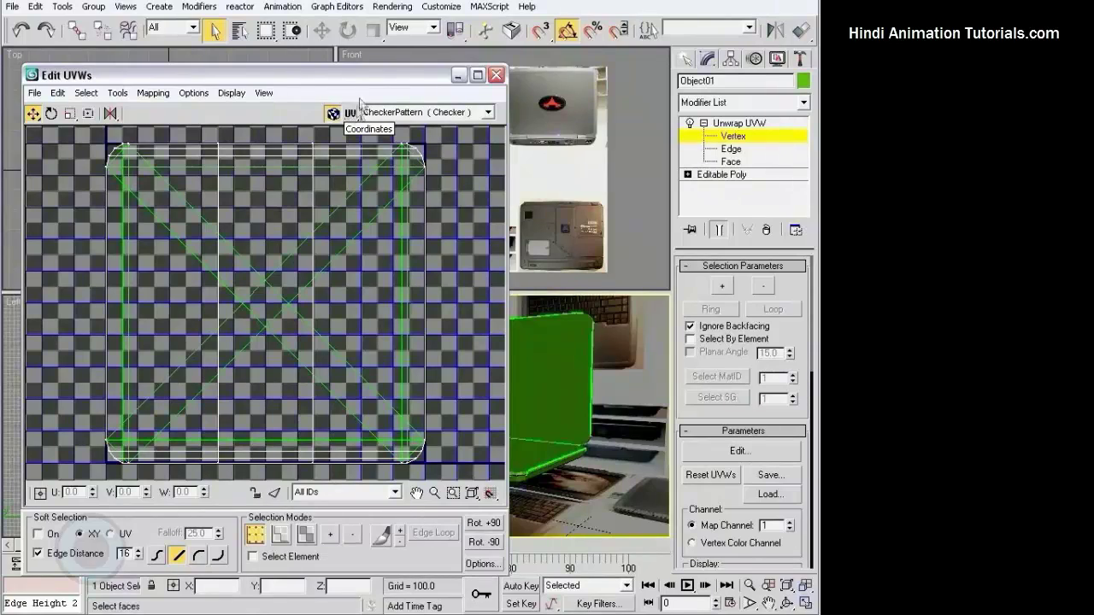
mouse_move(350, 75)
mouse_down()
mouse_move(635, 58)
mouse_move(297, 57)
mouse_move(329, 60)
mouse_up()
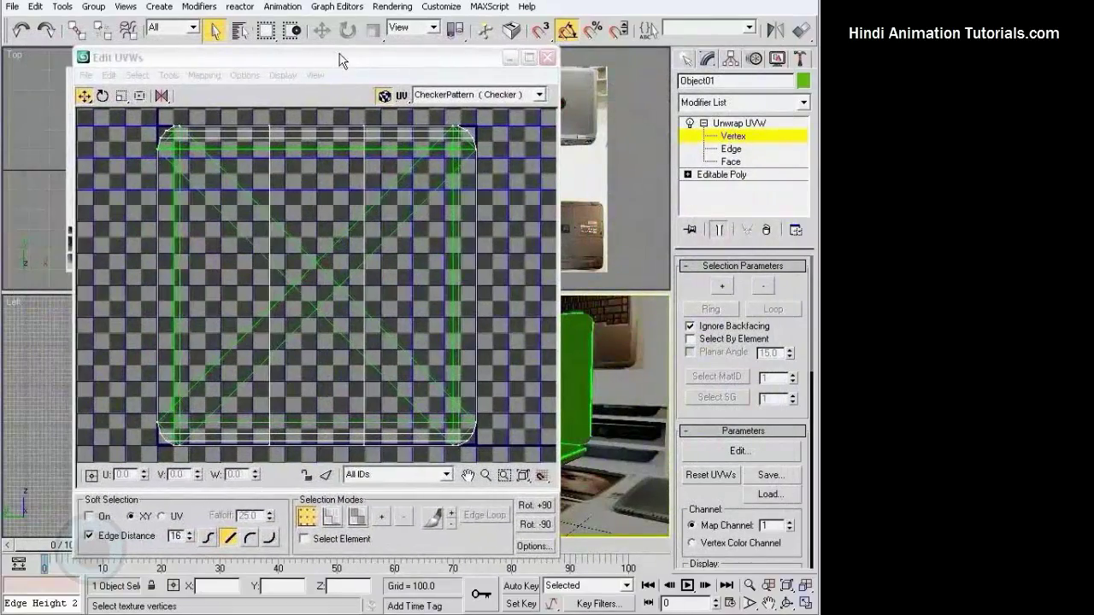
drag(475, 53, 464, 53)
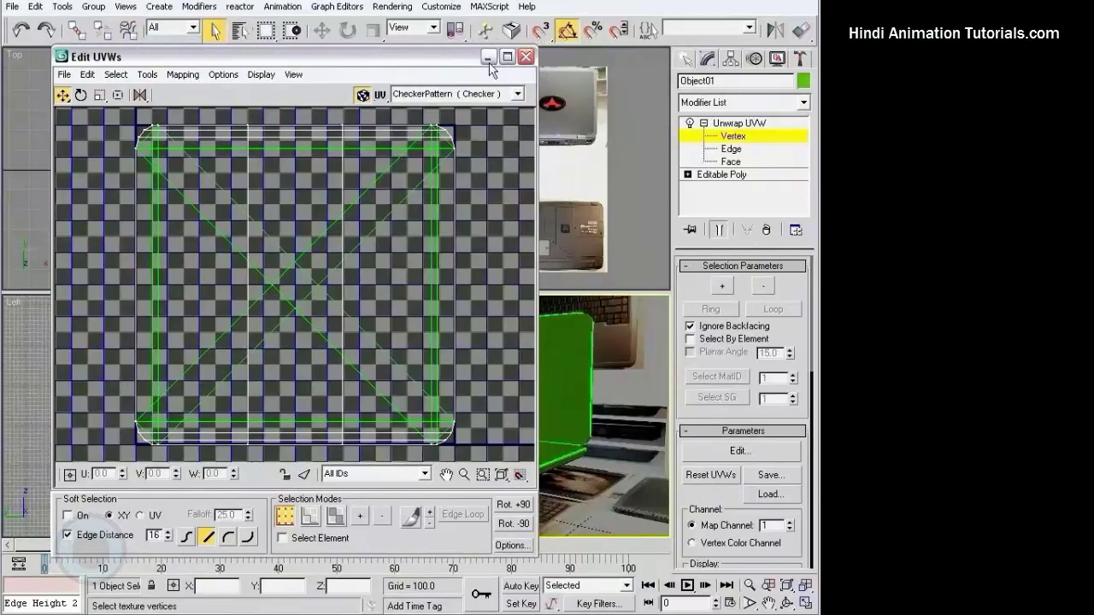
click(525, 57)
click(731, 162)
scroll(492, 383, up, 5)
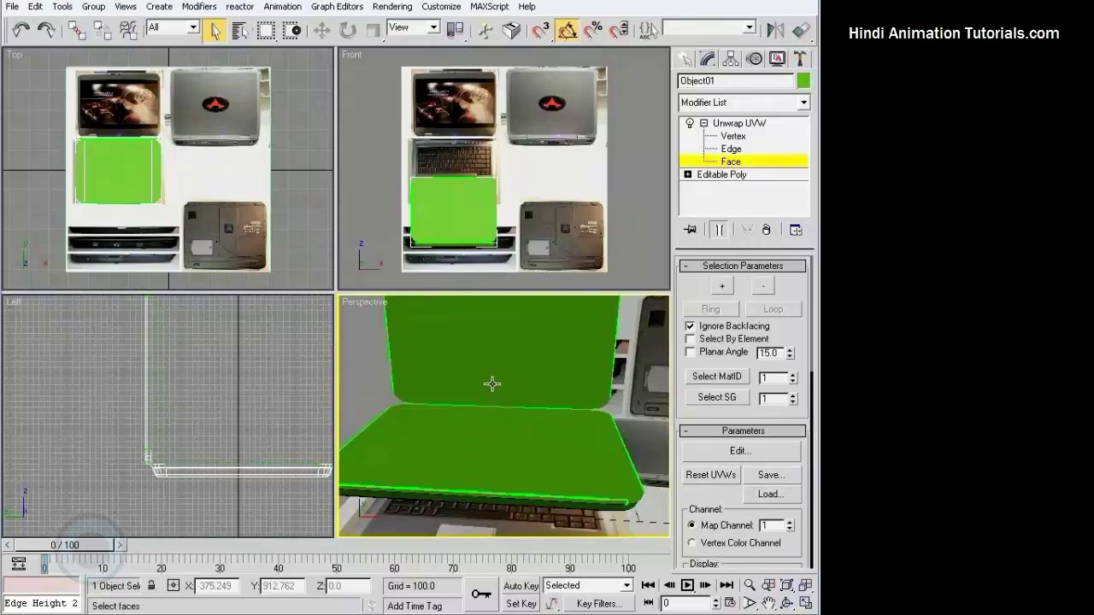
- Detach the selected base face's UVs and move the island down and left
click(419, 431)
key(ctrl+e)
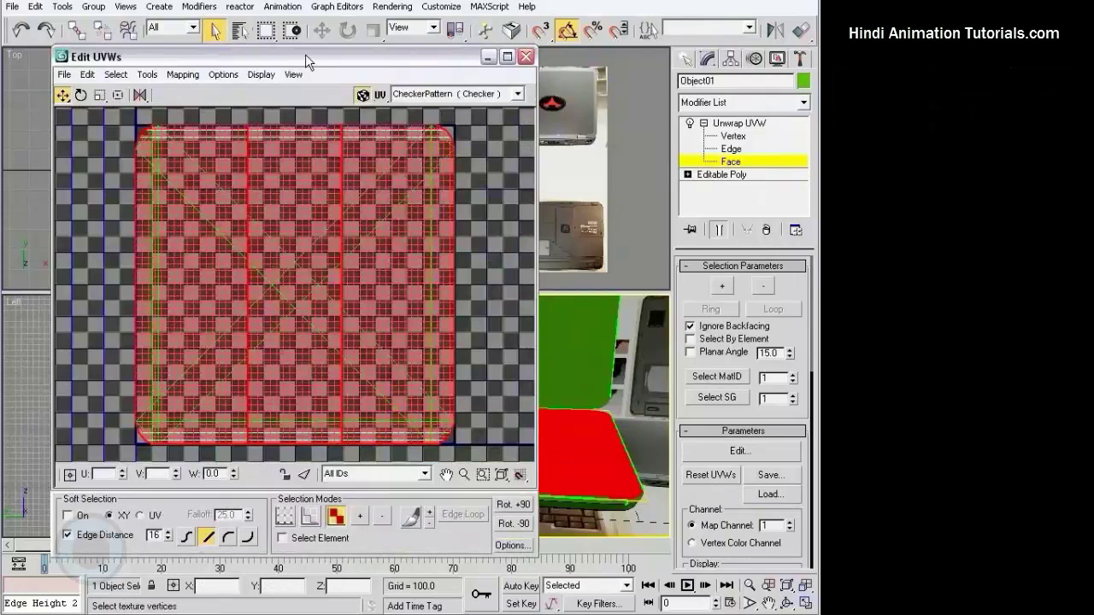
drag(333, 67, 447, 80)
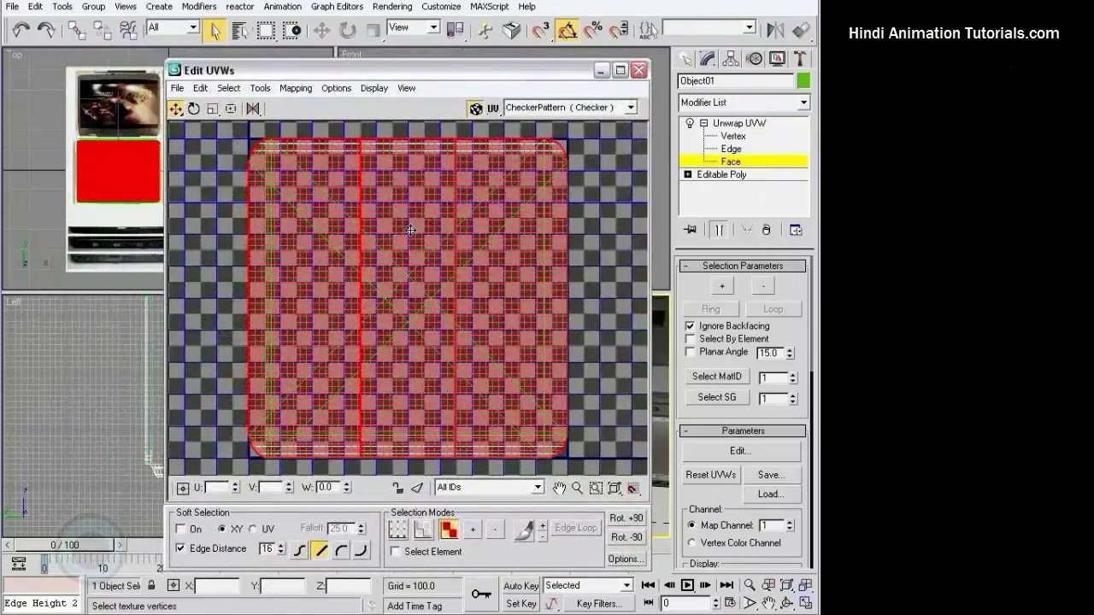
scroll(422, 218, down, 2)
scroll(423, 218, down, 2)
mouse_move(477, 228)
mouse_down()
mouse_move(332, 274)
mouse_move(440, 353)
mouse_move(353, 292)
mouse_move(469, 145)
mouse_move(435, 316)
mouse_up()
key(ctrl+z)
click(295, 88)
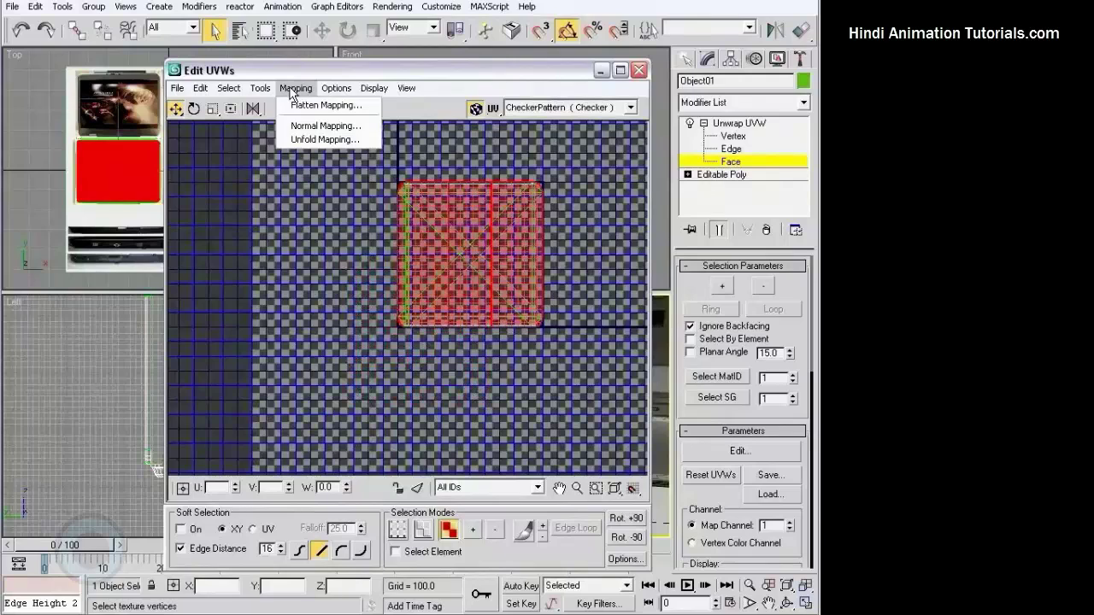
mouse_move(260, 88)
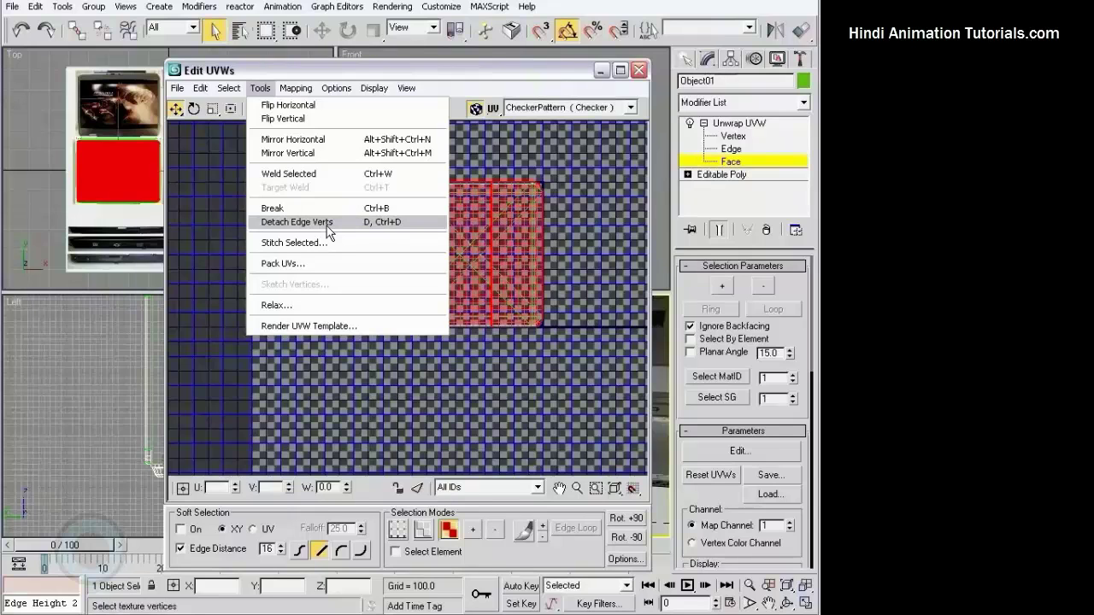
click(327, 224)
mouse_move(494, 236)
mouse_down()
mouse_move(372, 375)
mouse_move(327, 246)
mouse_move(284, 313)
mouse_move(321, 216)
mouse_move(323, 239)
mouse_up()
click(332, 344)
- Select the laptop's top, side and underside faces in the Perspective view
drag(508, 80, 220, 95)
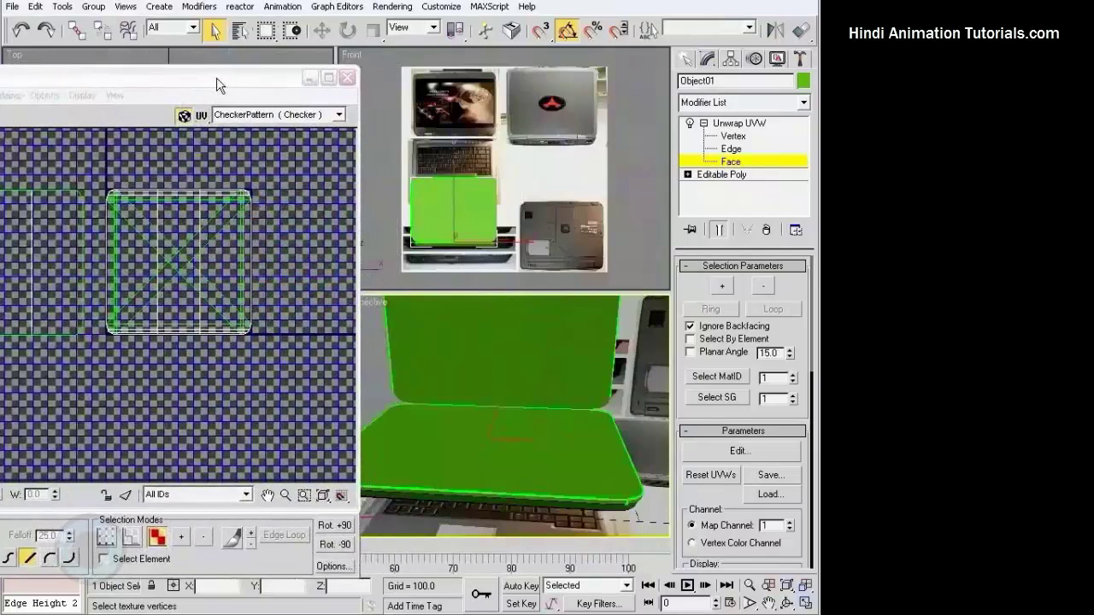
click(468, 437)
click(592, 451)
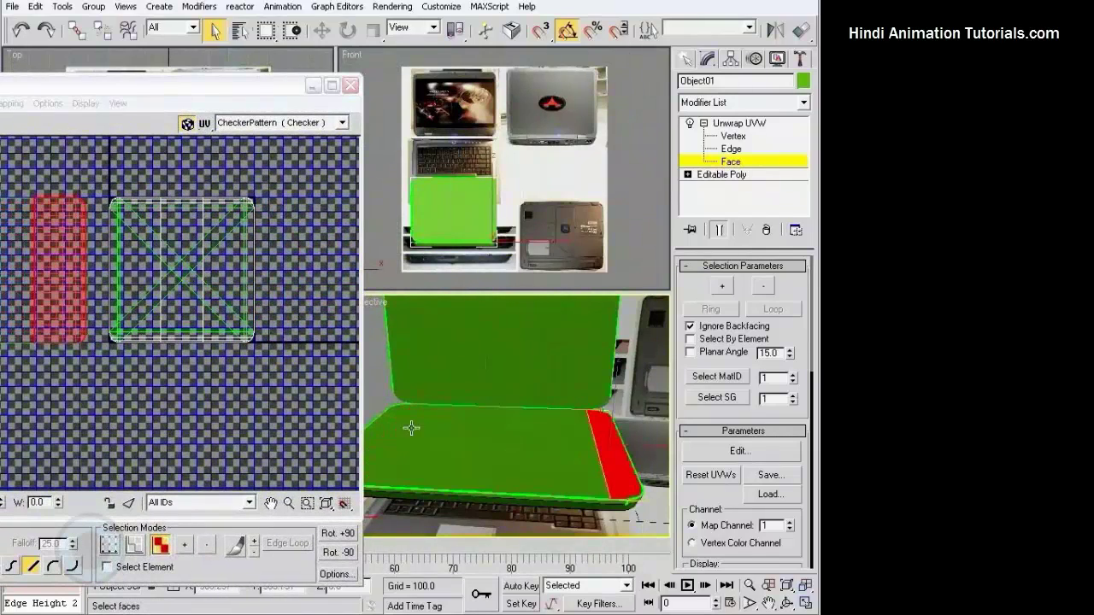
click(383, 423)
click(484, 447)
scroll(484, 448, up, 3)
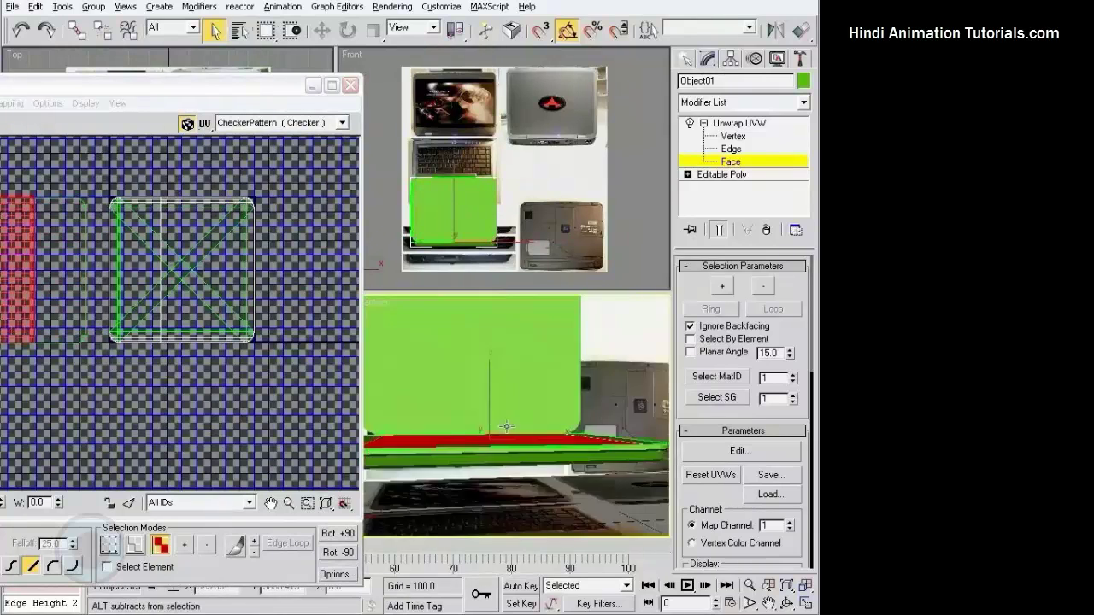
scroll(536, 355, up, 3)
scroll(535, 356, down, 3)
click(501, 384)
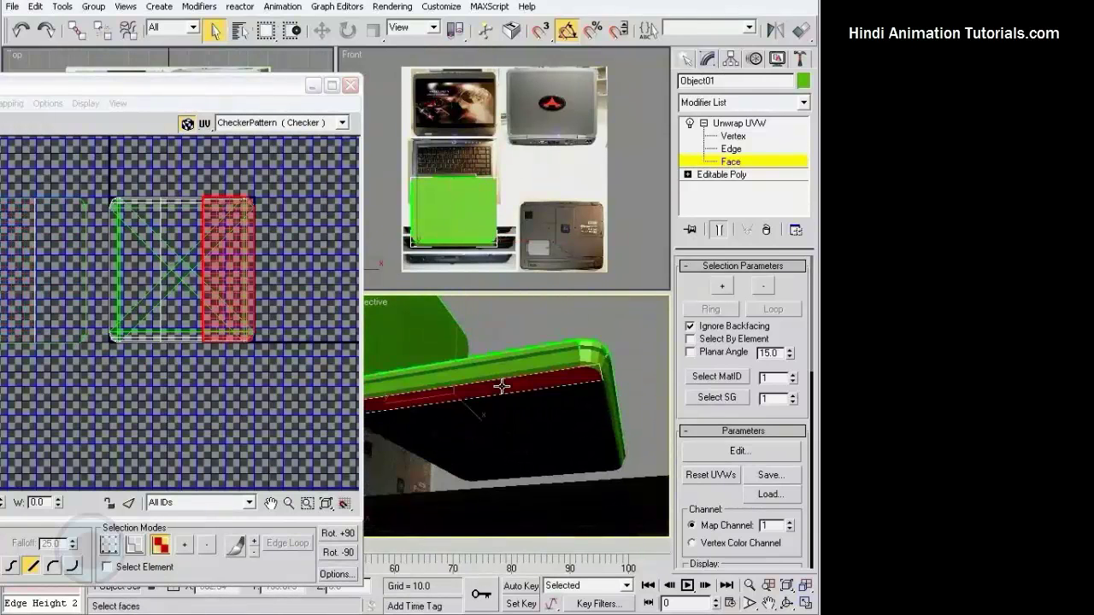
ctrl+click(544, 408)
mouse_move(583, 441)
alt+middle_down()
mouse_move(391, 439)
mouse_move(652, 451)
alt+middle_up()
ctrl+click(610, 425)
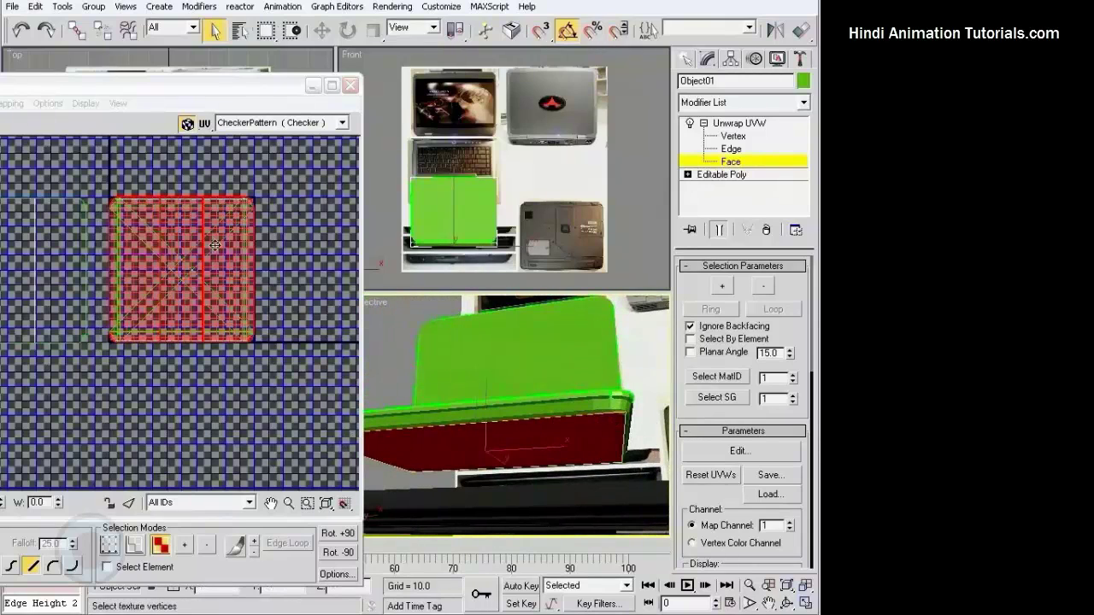
- Detach those UV faces and move the new island down and left
drag(216, 245, 327, 350)
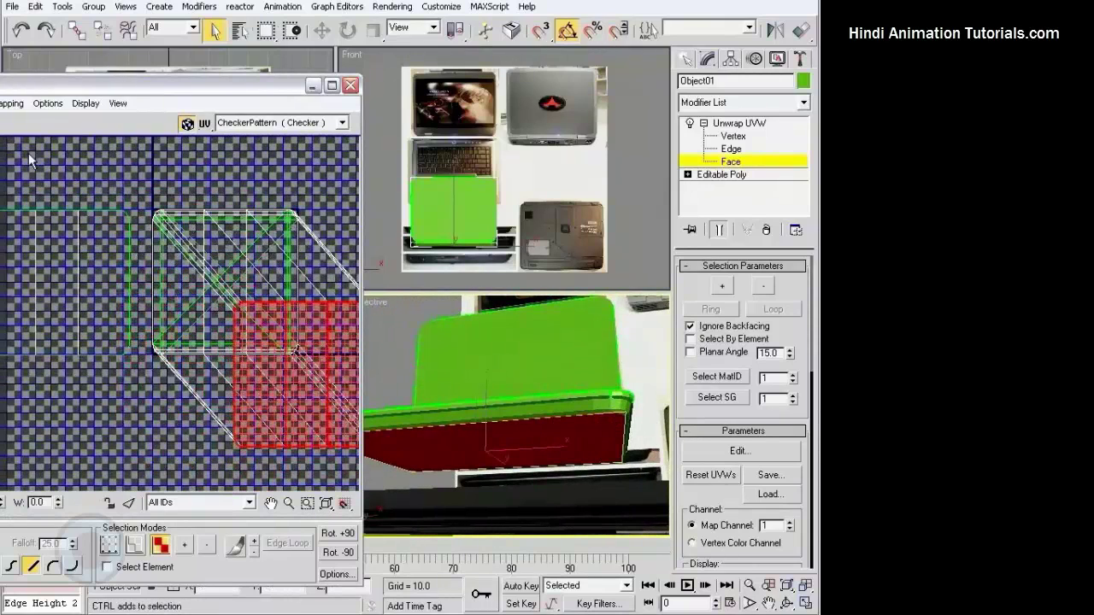
click(12, 103)
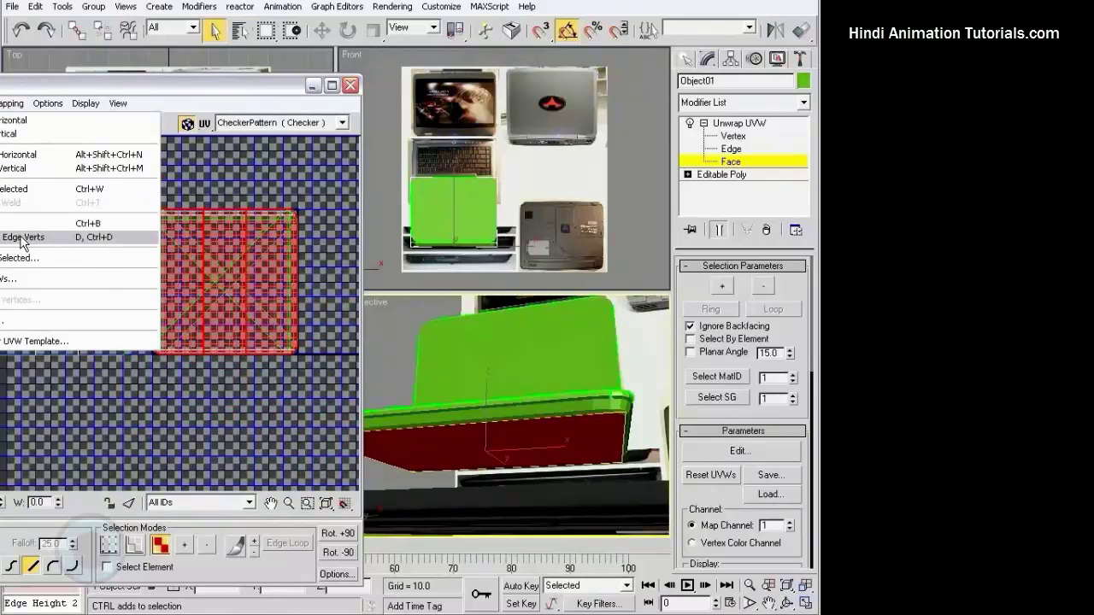
click(22, 239)
drag(202, 269, 36, 411)
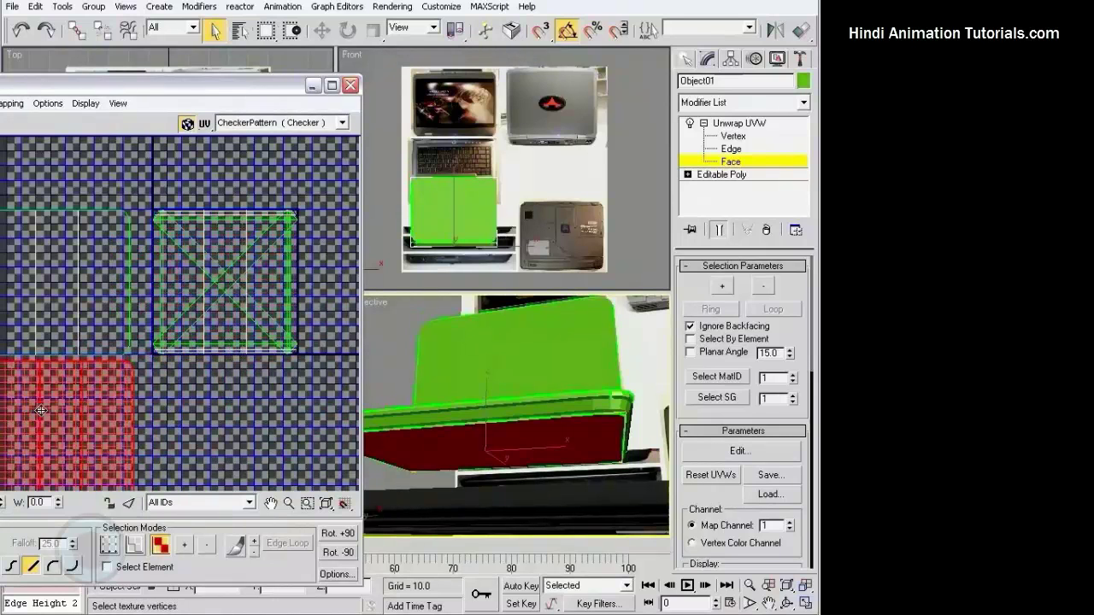
click(163, 406)
- Select a face on the laptop's thin edge strip and move the UV editor aside
mouse_move(540, 394)
alt+middle_down()
mouse_move(545, 429)
mouse_move(593, 435)
mouse_move(501, 447)
mouse_move(461, 430)
mouse_move(525, 385)
mouse_move(588, 384)
mouse_move(556, 395)
alt+middle_up()
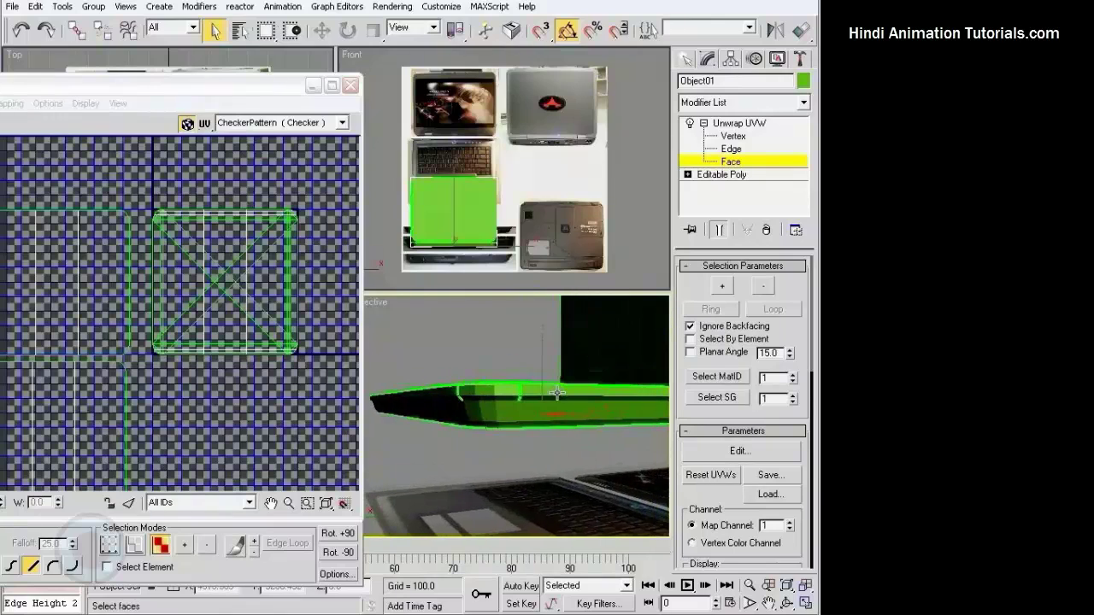
click(509, 389)
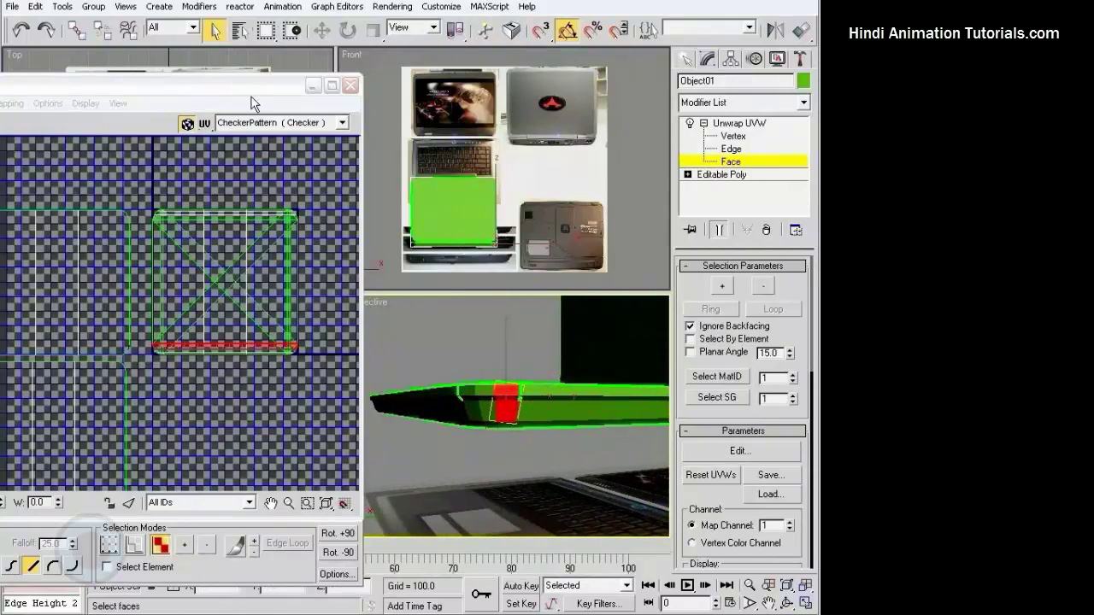
drag(252, 101, 750, 103)
scroll(248, 200, up, 2)
- Switch the Top view to wireframe and region-select the laptop base faces
scroll(248, 200, up, 3)
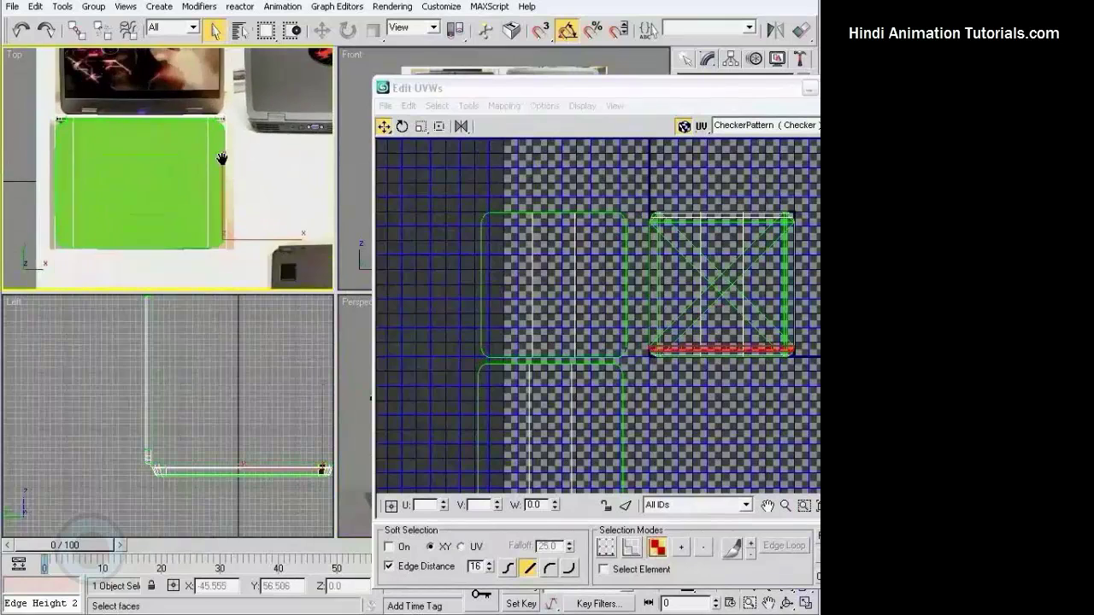
mouse_move(222, 159)
middle_down()
mouse_move(226, 168)
mouse_move(204, 162)
middle_up()
key(F3)
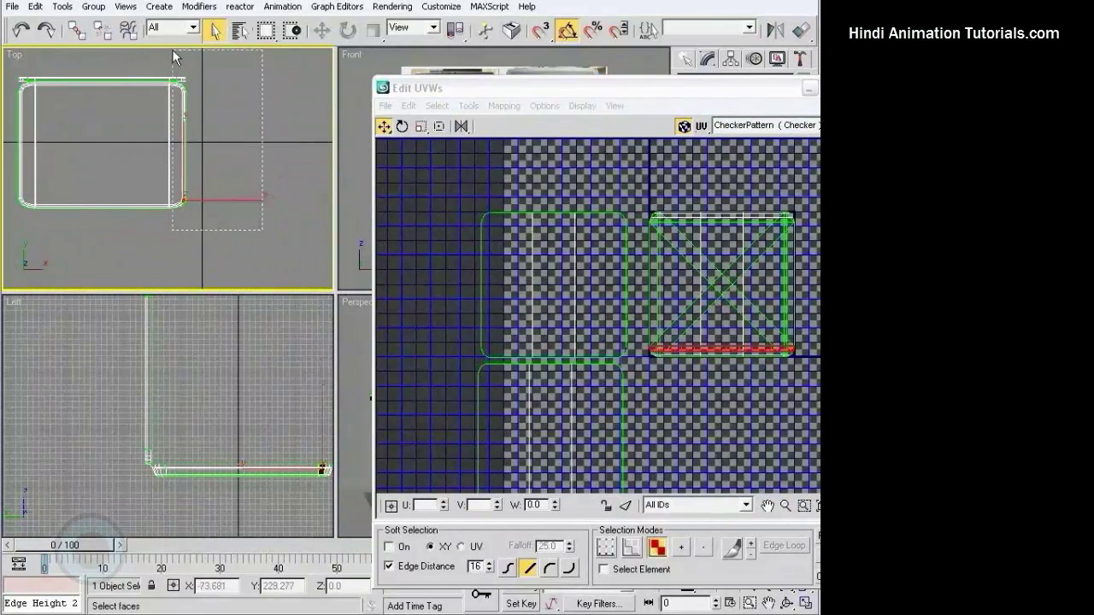
drag(179, 49, 179, 50)
drag(722, 101, 692, 147)
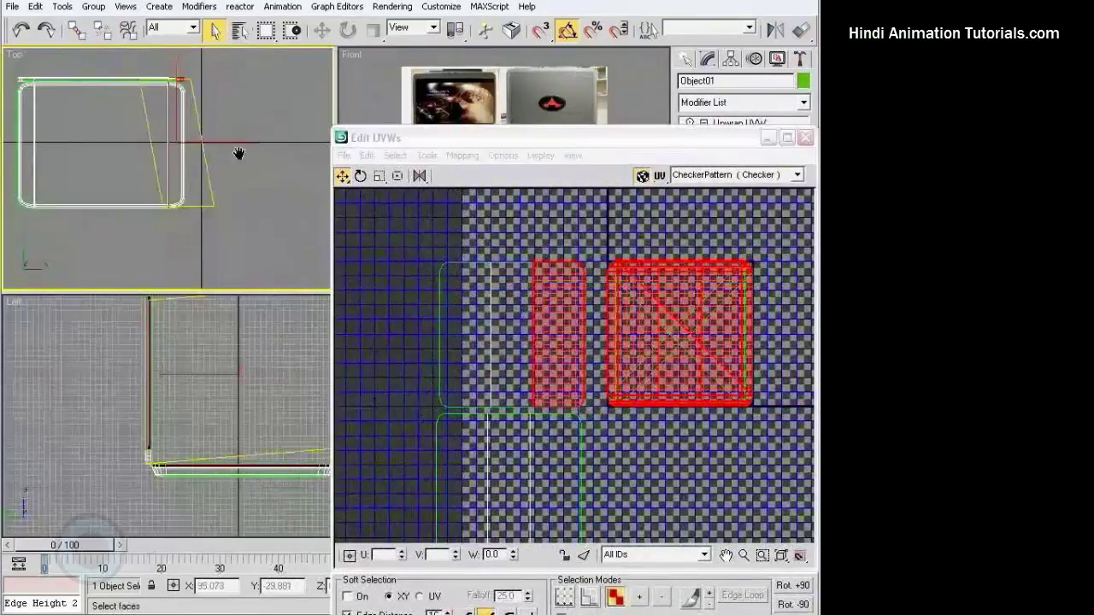
scroll(236, 151, up, 3)
drag(513, 136, 88, 96)
- Add the base-edge faces to the selection in Perspective and close Edit UVWs
mouse_move(442, 329)
alt+middle_down()
mouse_move(524, 411)
mouse_move(633, 353)
mouse_move(555, 389)
mouse_move(566, 367)
mouse_move(556, 380)
alt+middle_up()
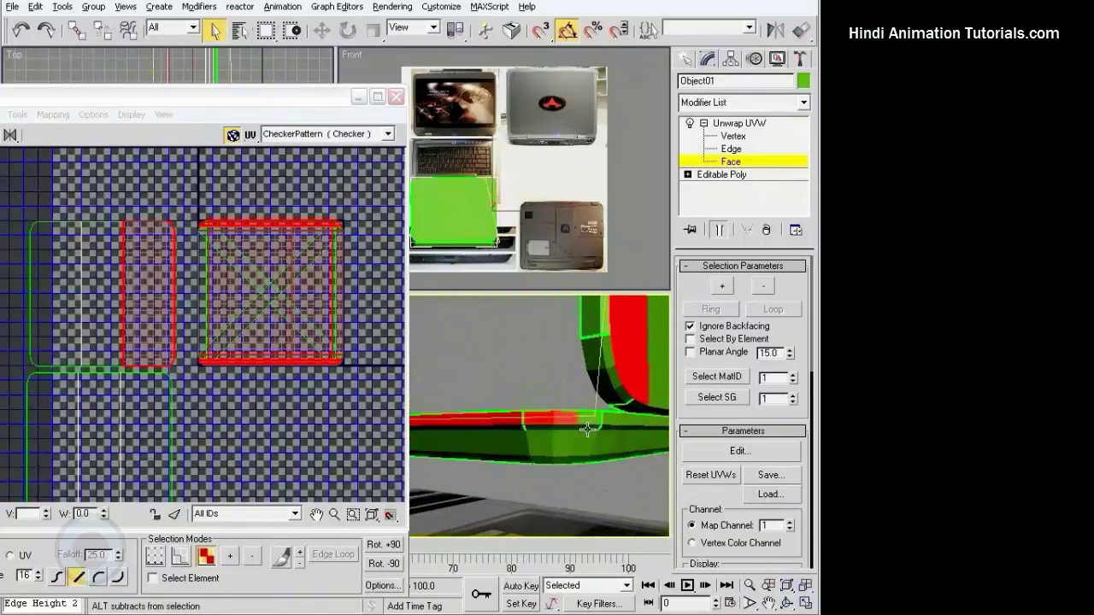
mouse_move(567, 421)
alt+middle_down()
mouse_move(598, 427)
mouse_move(610, 415)
alt+middle_up()
ctrl+click(610, 415)
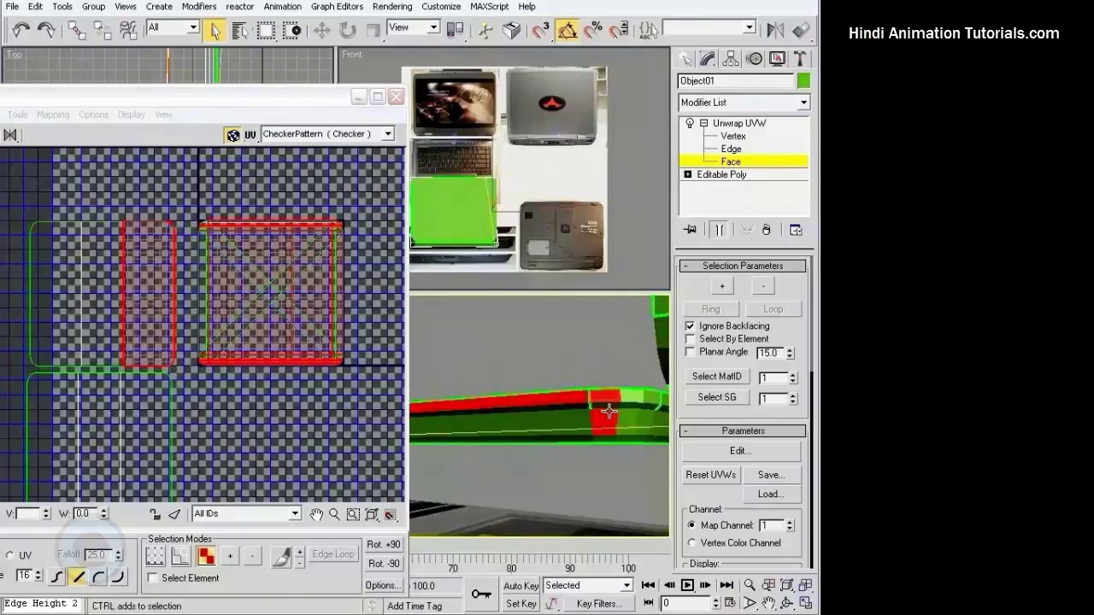
ctrl+click(605, 436)
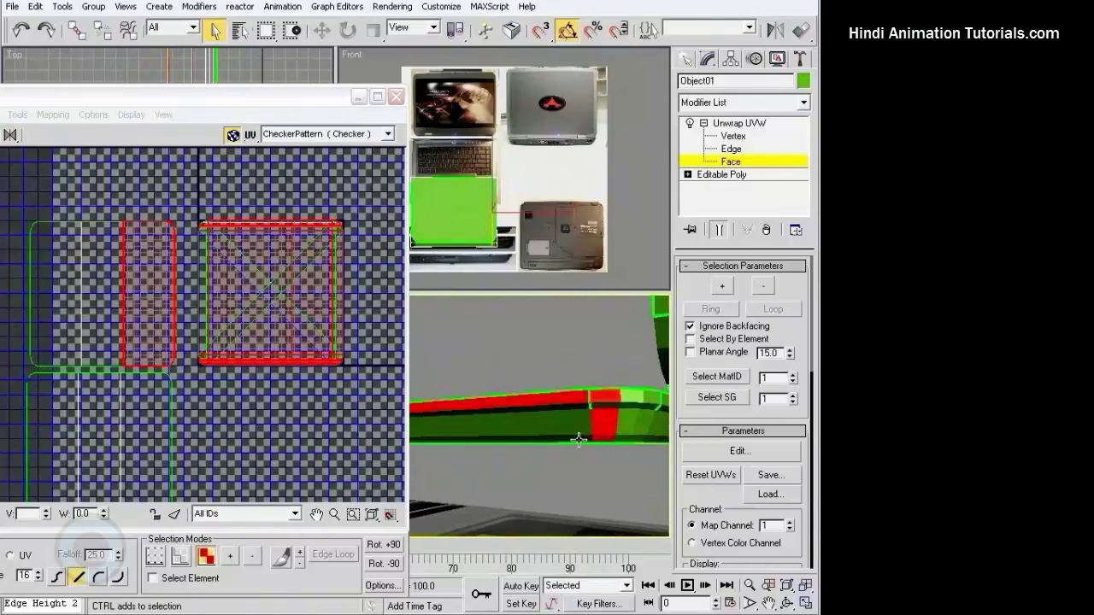
ctrl+click(578, 439)
ctrl+click(570, 407)
alt+middle_drag(586, 409, 528, 405)
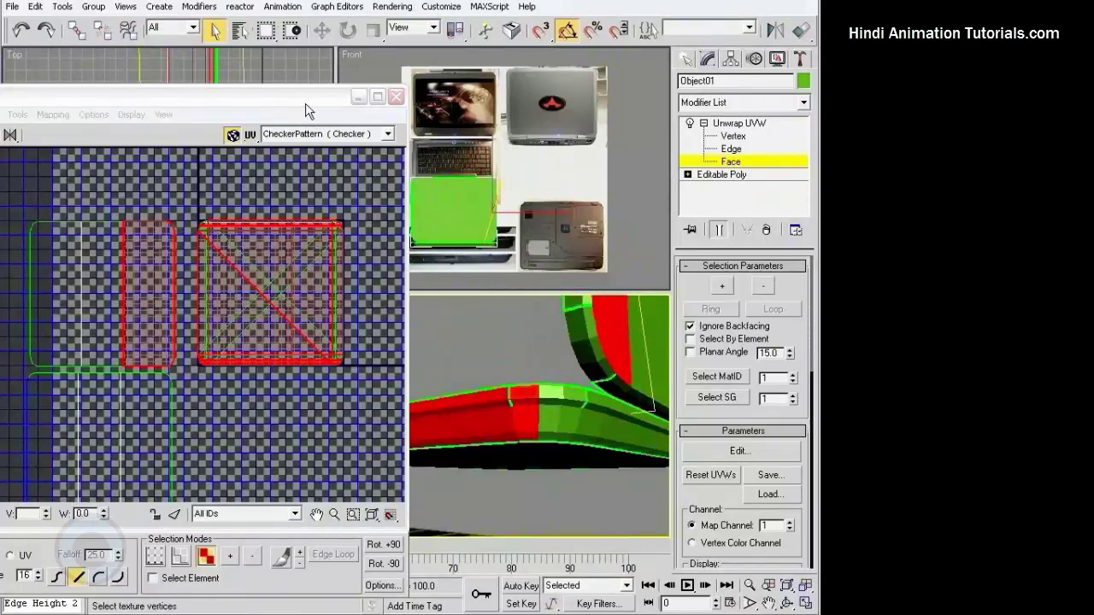
click(360, 97)
click(516, 81)
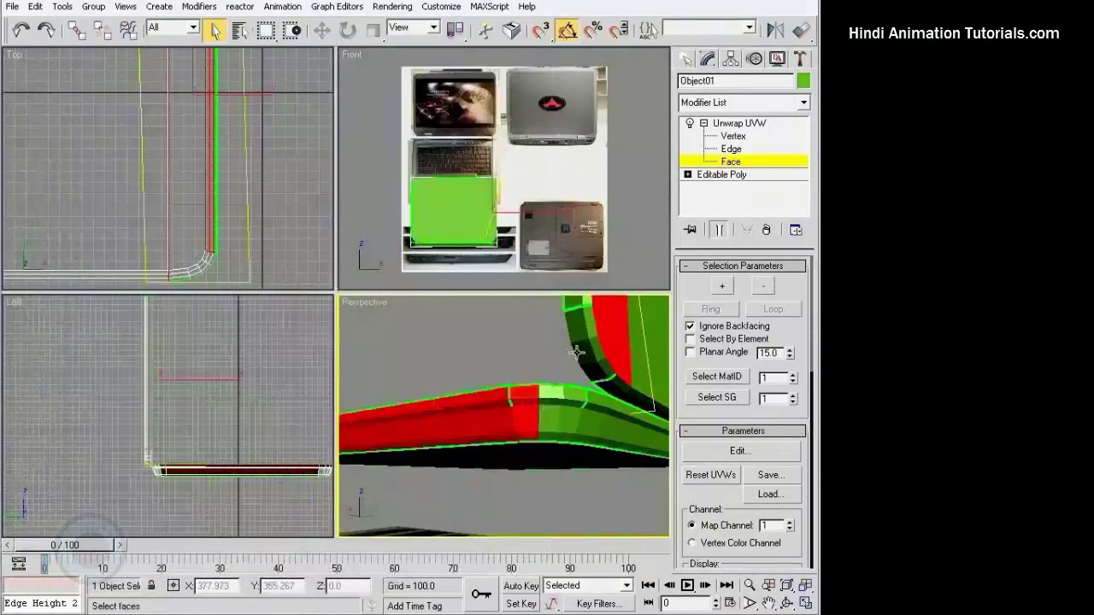
- Add the central front-edge faces to complete the base edge strip selection
mouse_move(578, 351)
alt+middle_down()
mouse_move(518, 384)
mouse_move(419, 353)
alt+middle_up()
scroll(547, 381, up, 3)
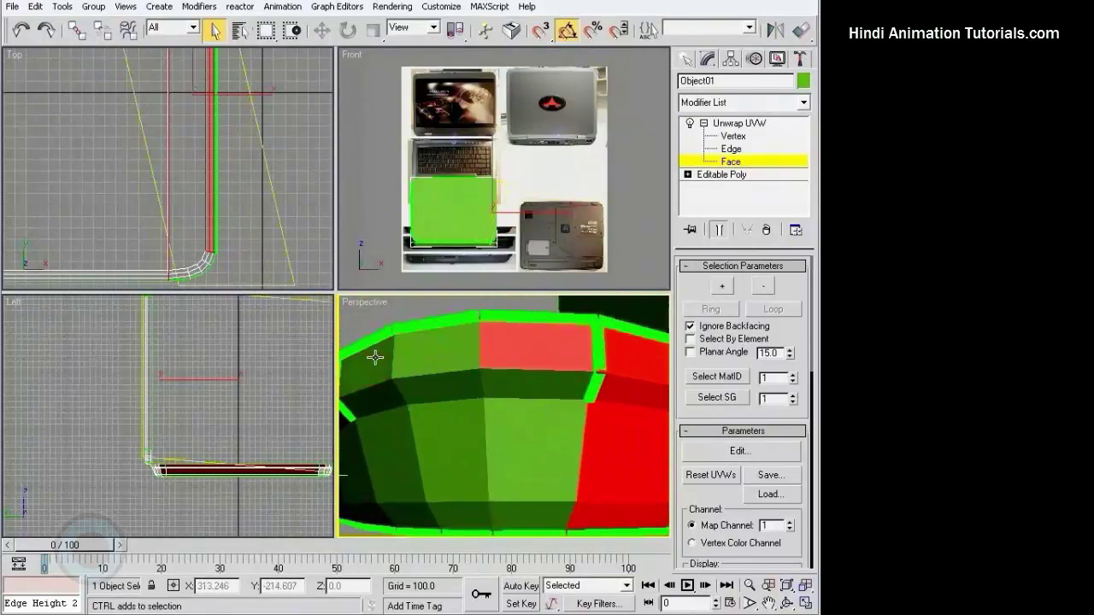
ctrl+click(530, 422)
mouse_move(529, 520)
alt+middle_down()
mouse_move(576, 445)
mouse_move(470, 454)
mouse_move(416, 396)
mouse_move(488, 405)
mouse_move(544, 433)
mouse_move(470, 433)
mouse_move(603, 458)
mouse_move(587, 416)
mouse_move(530, 411)
alt+middle_up()
scroll(576, 444, down, 3)
- Detach the edge-strip faces and place them below the original UV island
click(741, 451)
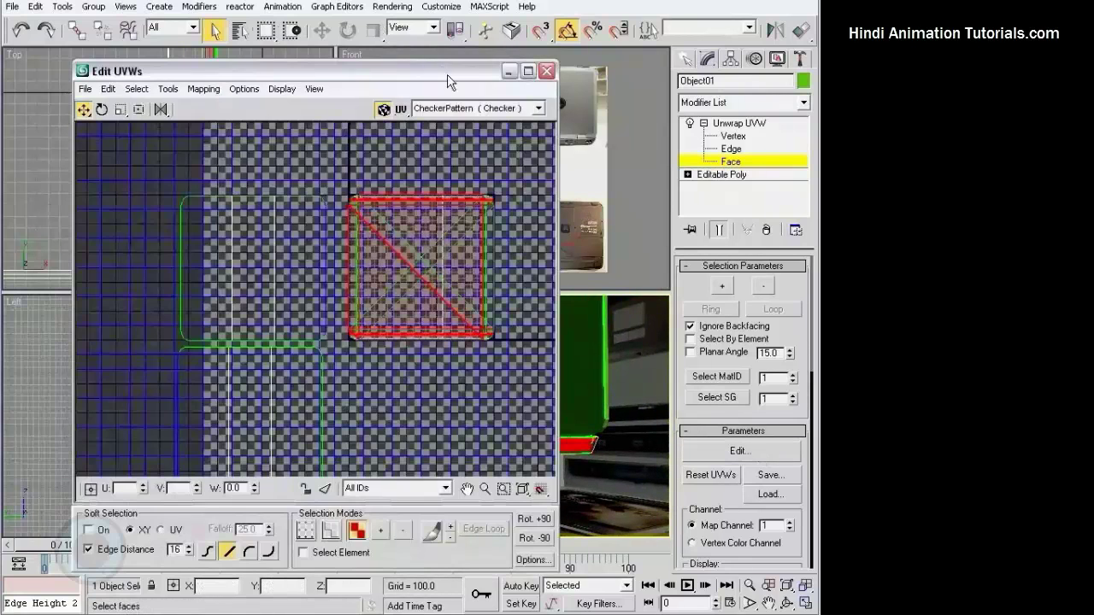
drag(447, 74, 418, 49)
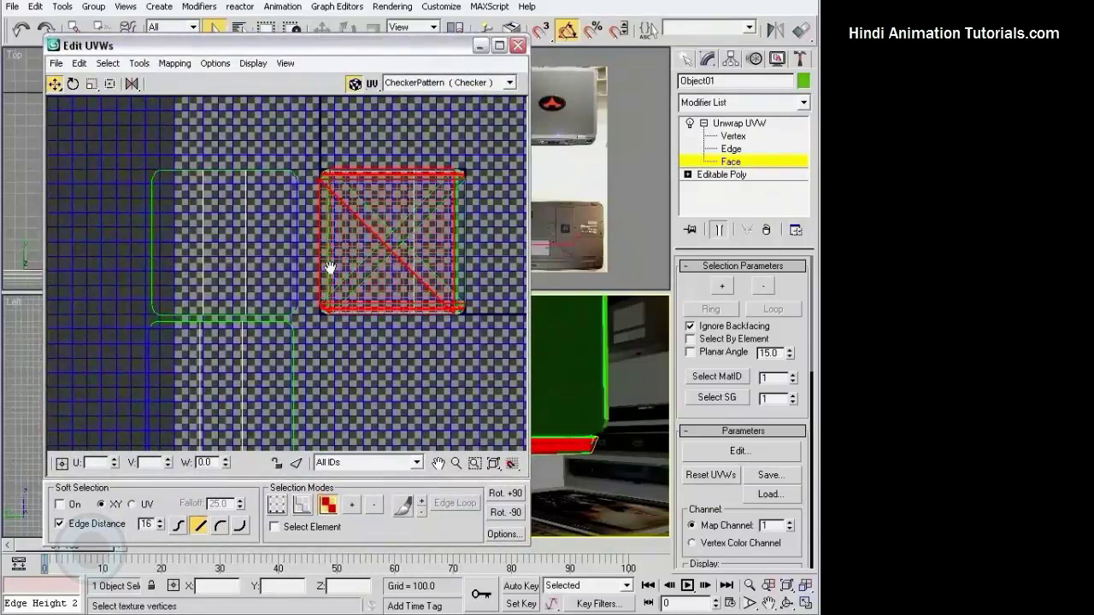
middle_drag(330, 268, 329, 239)
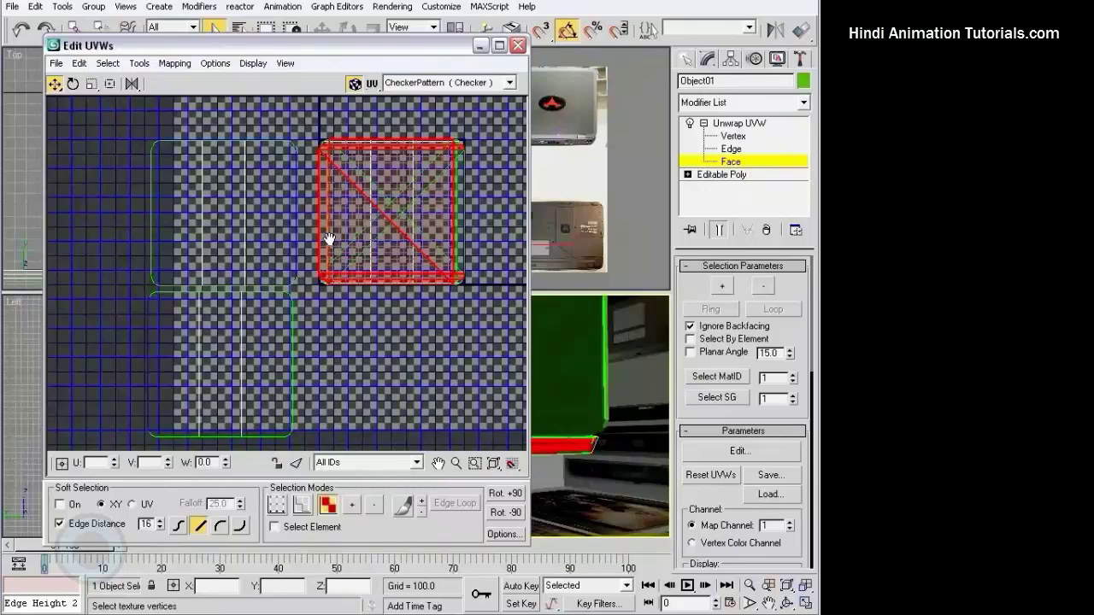
click(139, 63)
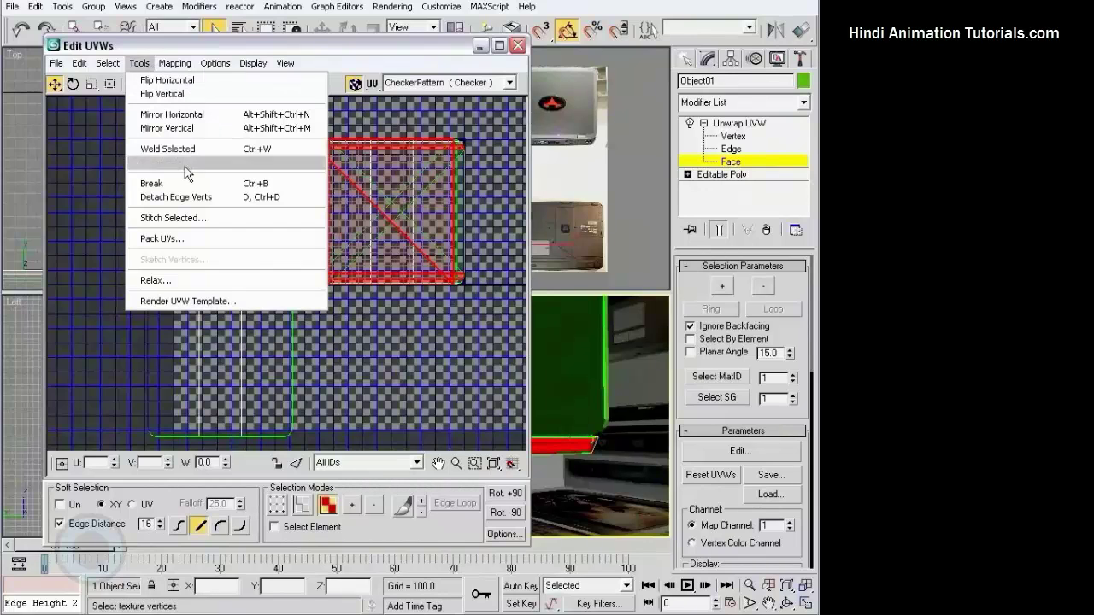
click(257, 197)
middle_drag(263, 206, 247, 209)
mouse_move(398, 183)
mouse_down()
mouse_move(396, 315)
mouse_move(246, 234)
mouse_move(326, 274)
mouse_move(490, 274)
mouse_move(321, 250)
mouse_move(399, 200)
mouse_move(396, 190)
mouse_up()
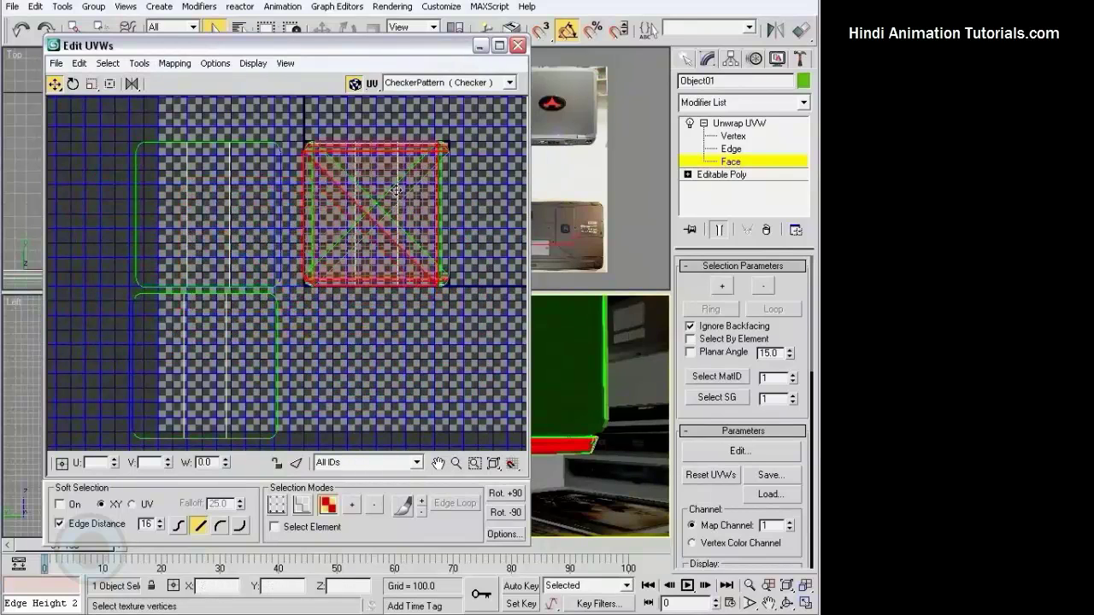
- Flatten the strip with Left/Right Normal Mapping and move it lower in the layout
click(175, 63)
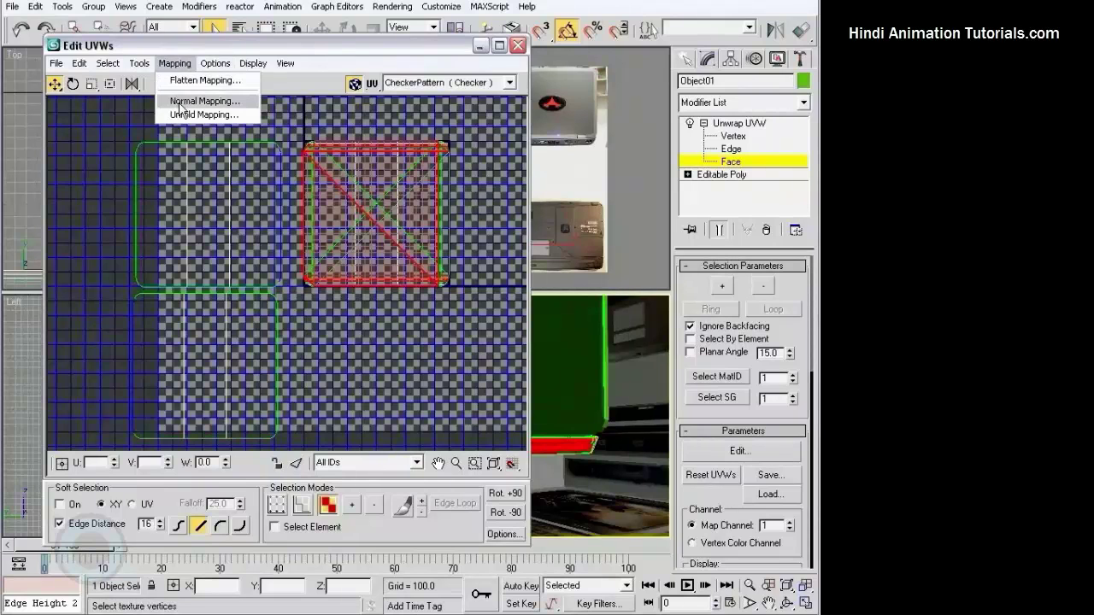
click(198, 101)
drag(141, 27, 152, 37)
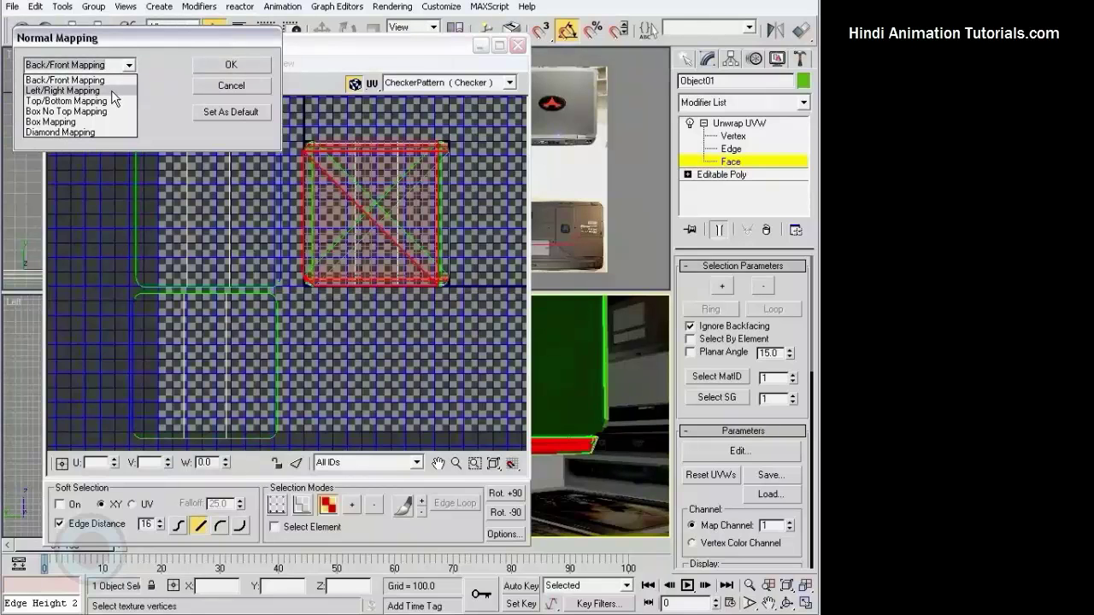
click(115, 90)
click(205, 65)
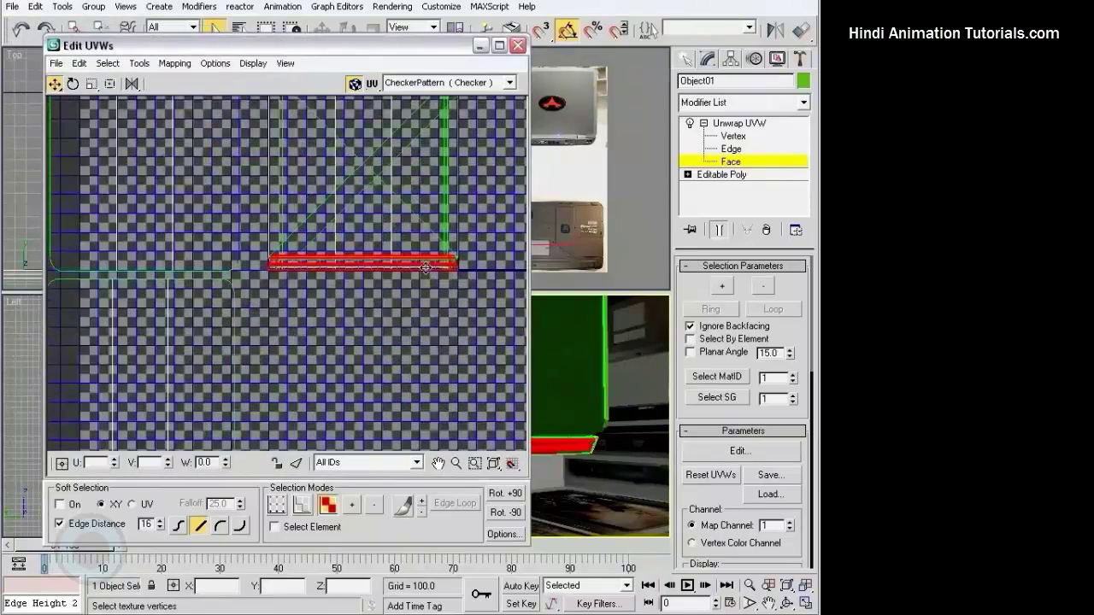
drag(394, 262, 396, 396)
scroll(396, 396, up, 1)
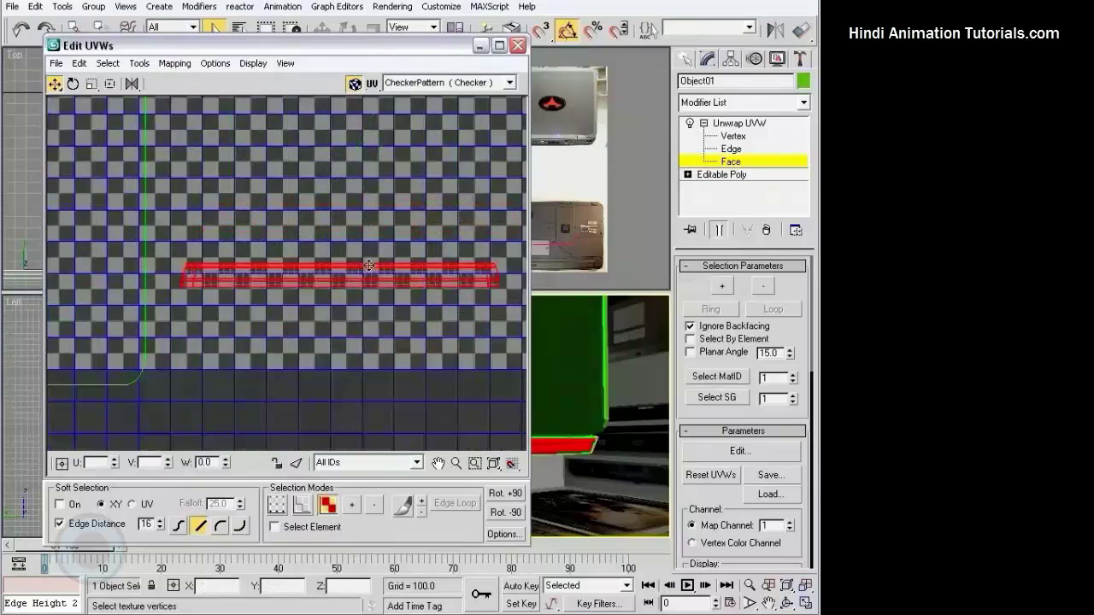
drag(353, 279, 353, 328)
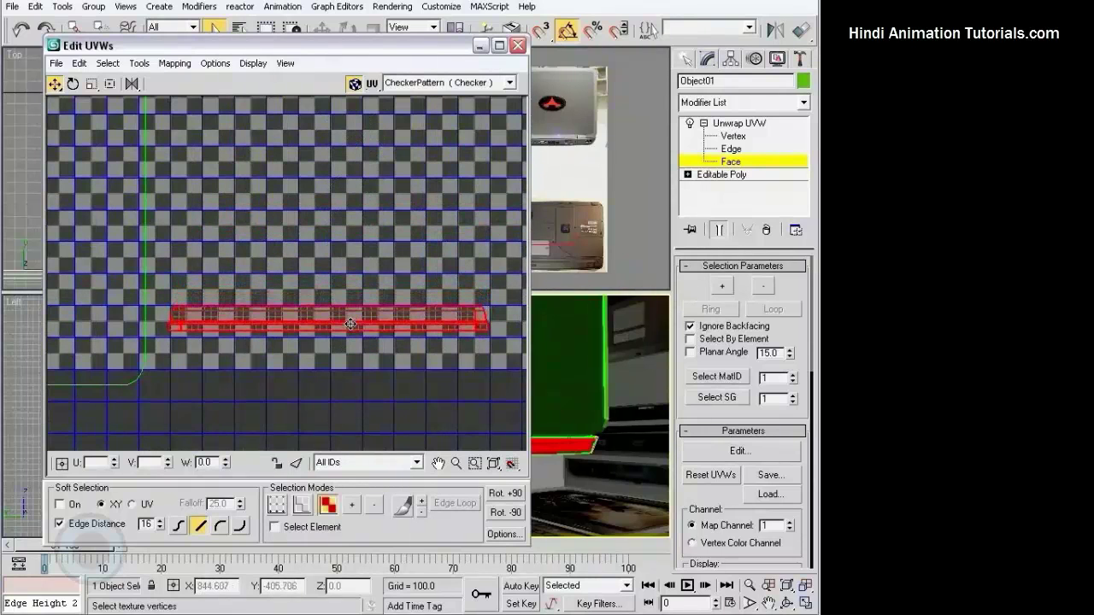
click(408, 262)
mouse_move(571, 355)
alt+middle_down()
mouse_move(609, 382)
mouse_move(640, 386)
mouse_move(581, 374)
mouse_move(502, 379)
mouse_move(447, 409)
alt+middle_up()
click(517, 46)
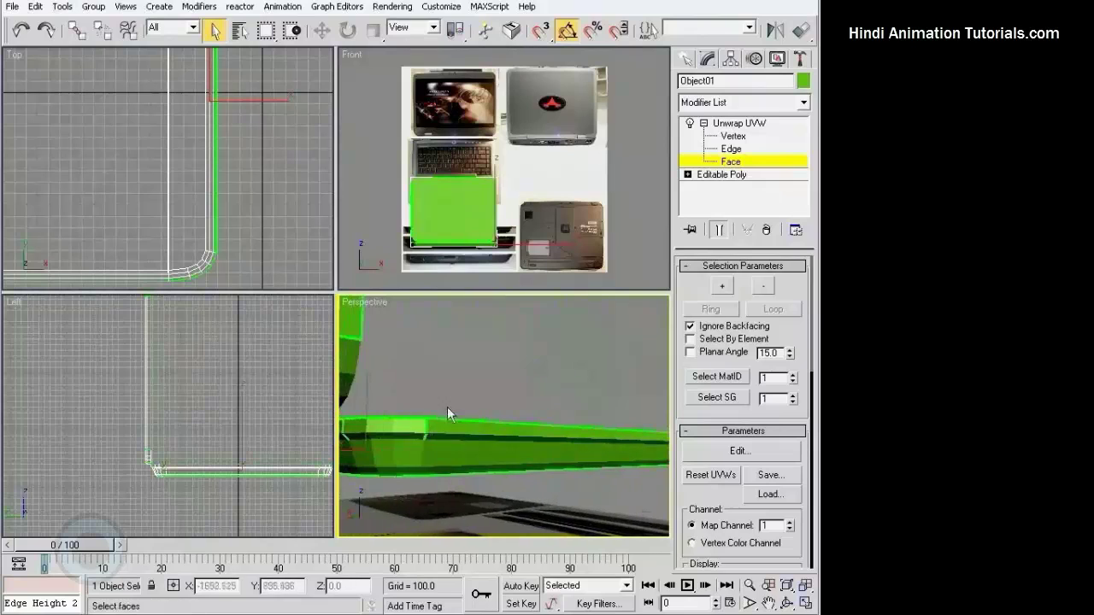
- Select the long front strip faces of the laptop base slab
click(405, 429)
ctrl+click(462, 447)
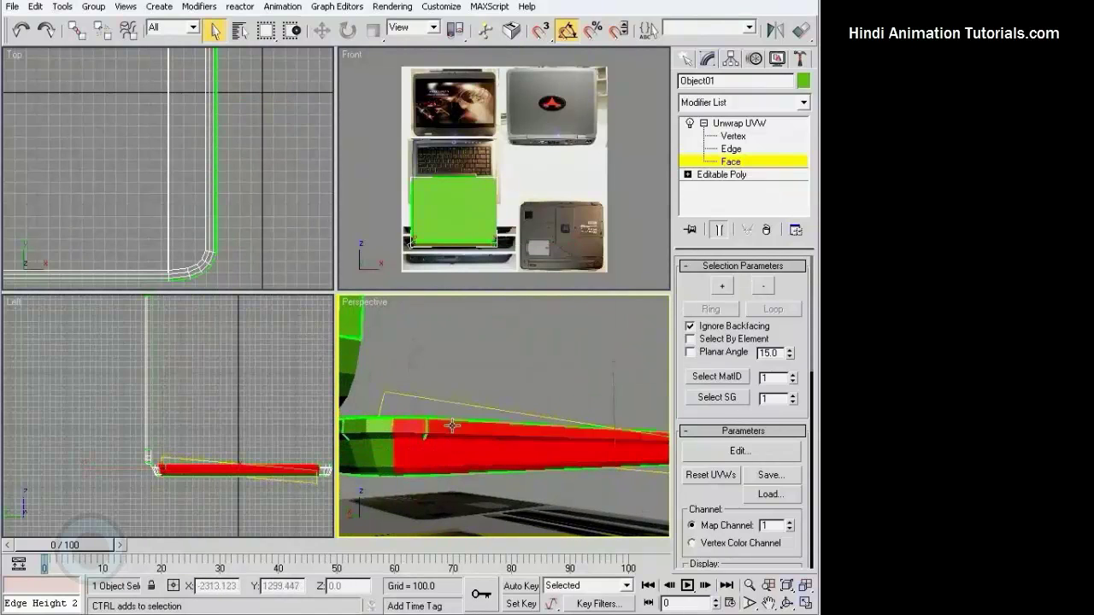
alt+middle_drag(462, 446, 496, 425)
scroll(496, 425, up, 3)
ctrl+click(401, 482)
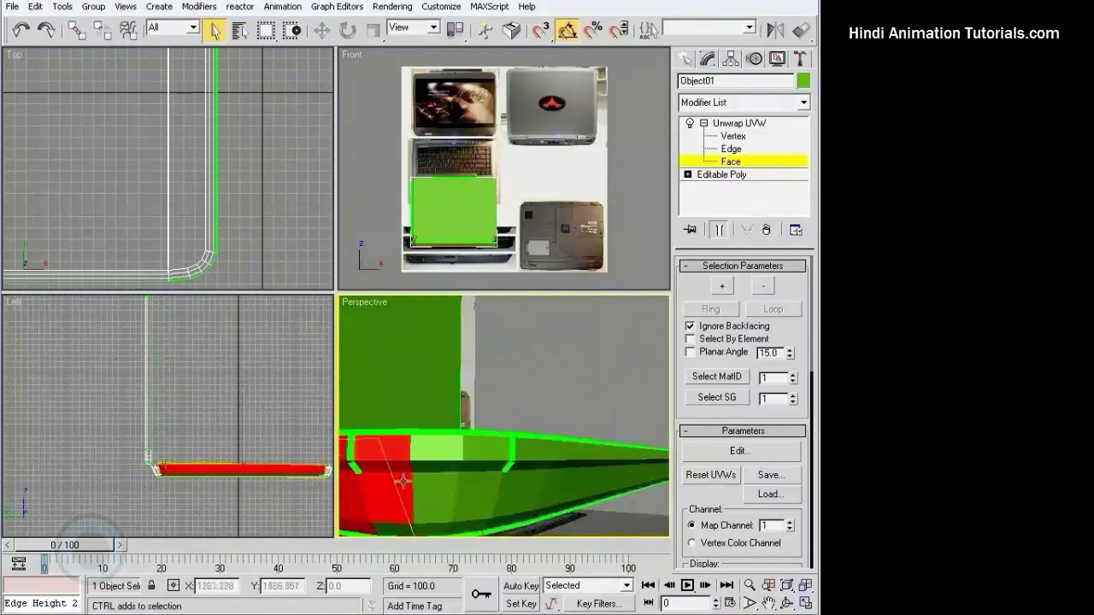
alt+middle_drag(387, 530, 387, 433)
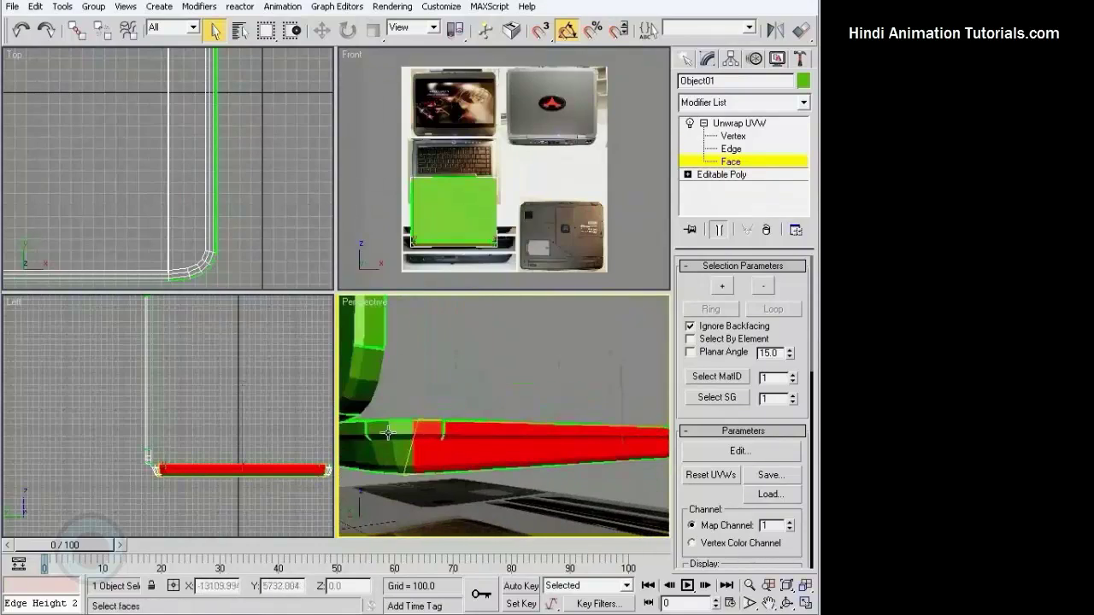
- Detach those faces' UVs in Edit UVWs and move them down and right
click(718, 453)
scroll(407, 220, down, 3)
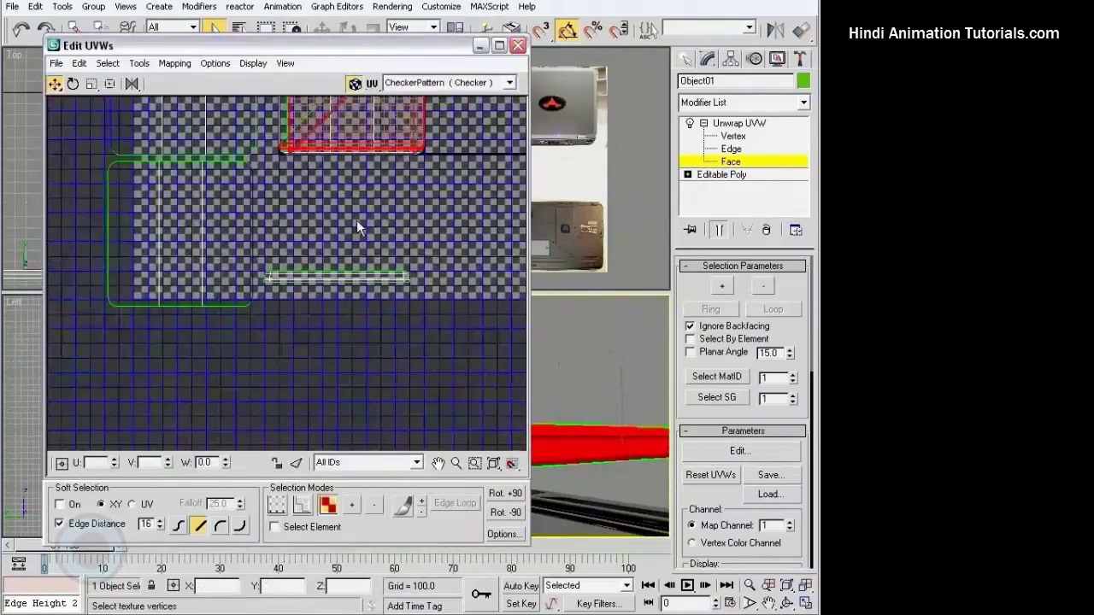
mouse_move(356, 219)
middle_down()
mouse_move(313, 283)
mouse_move(310, 323)
middle_up()
click(138, 63)
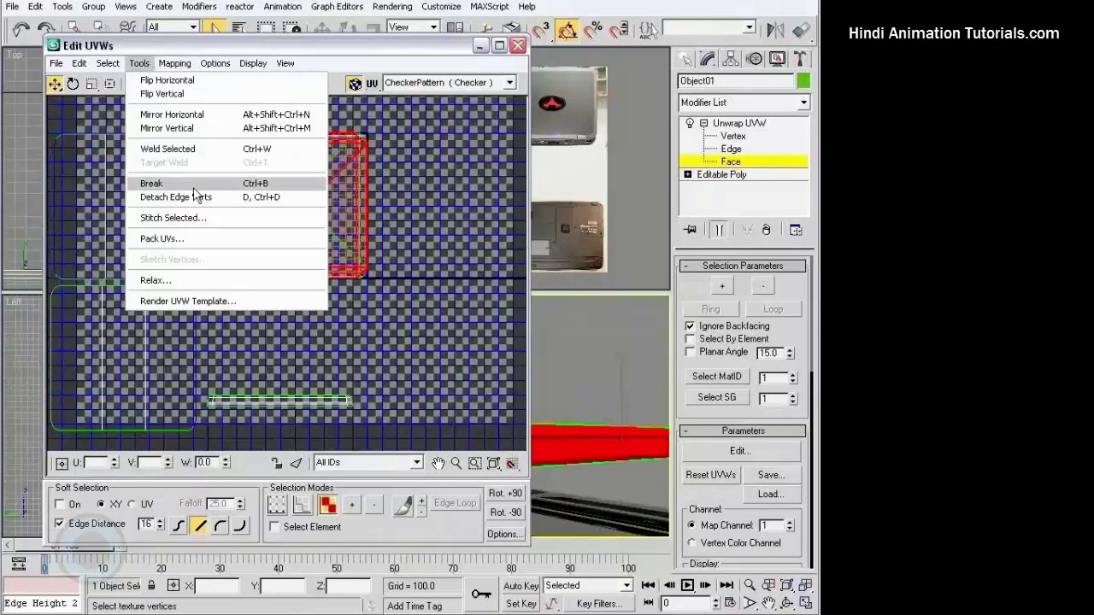
click(200, 195)
drag(299, 205, 372, 266)
- Flatten the strip with Left/Right Normal Mapping and stack it below the others
click(175, 63)
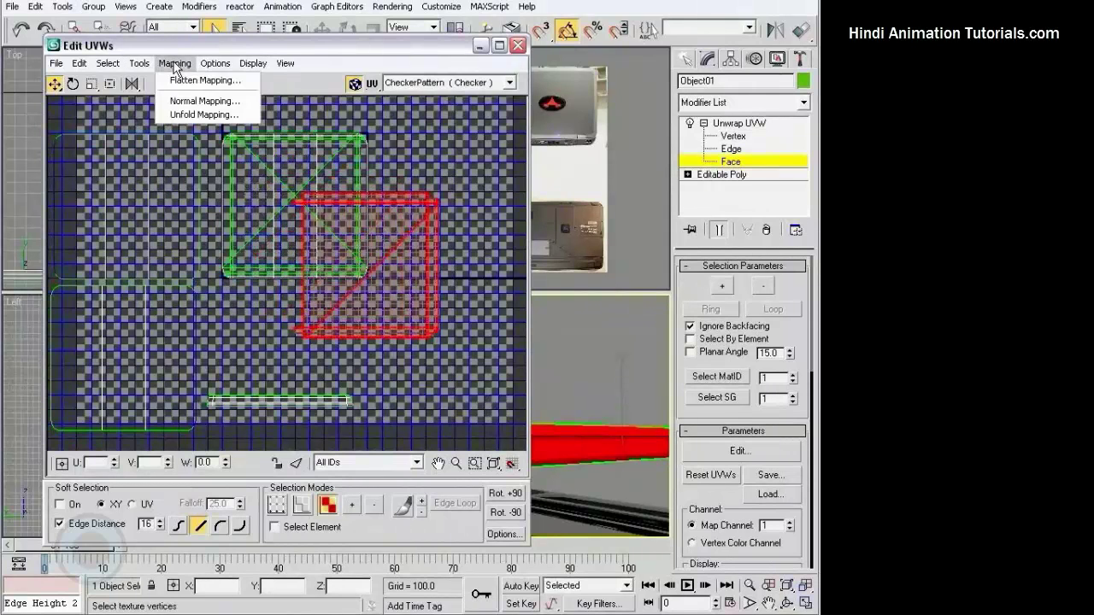
click(177, 102)
click(126, 66)
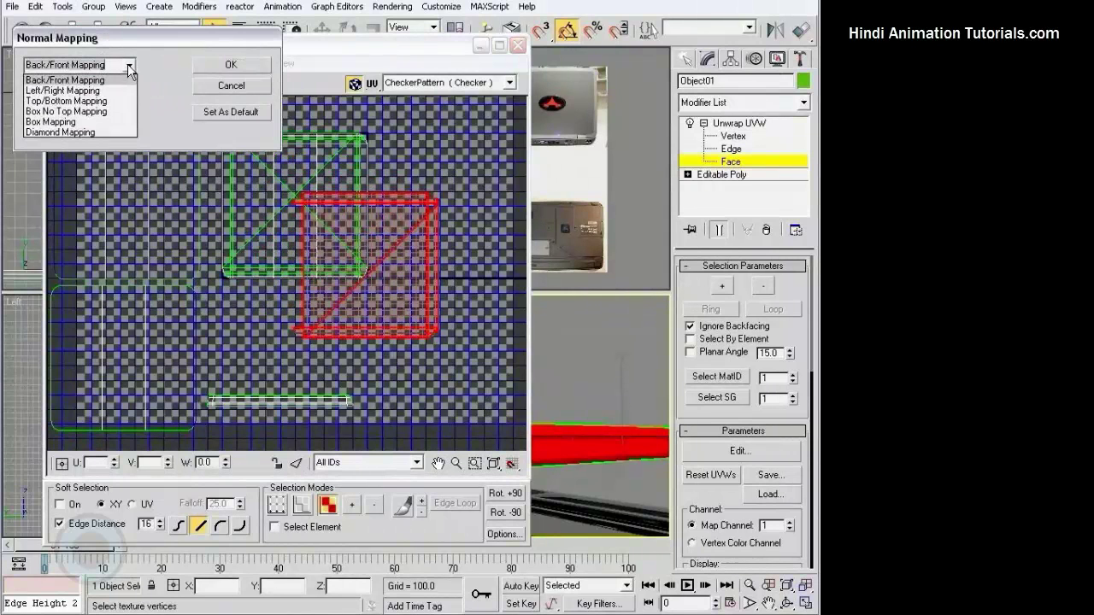
click(85, 91)
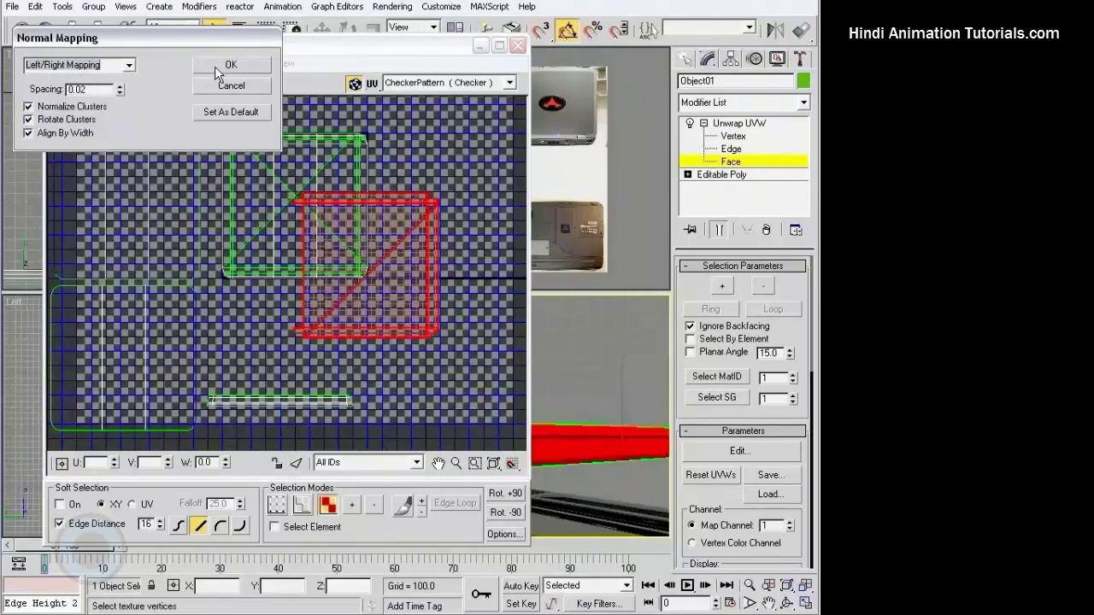
click(224, 68)
mouse_move(324, 244)
mouse_down()
mouse_move(327, 323)
mouse_move(308, 433)
mouse_up()
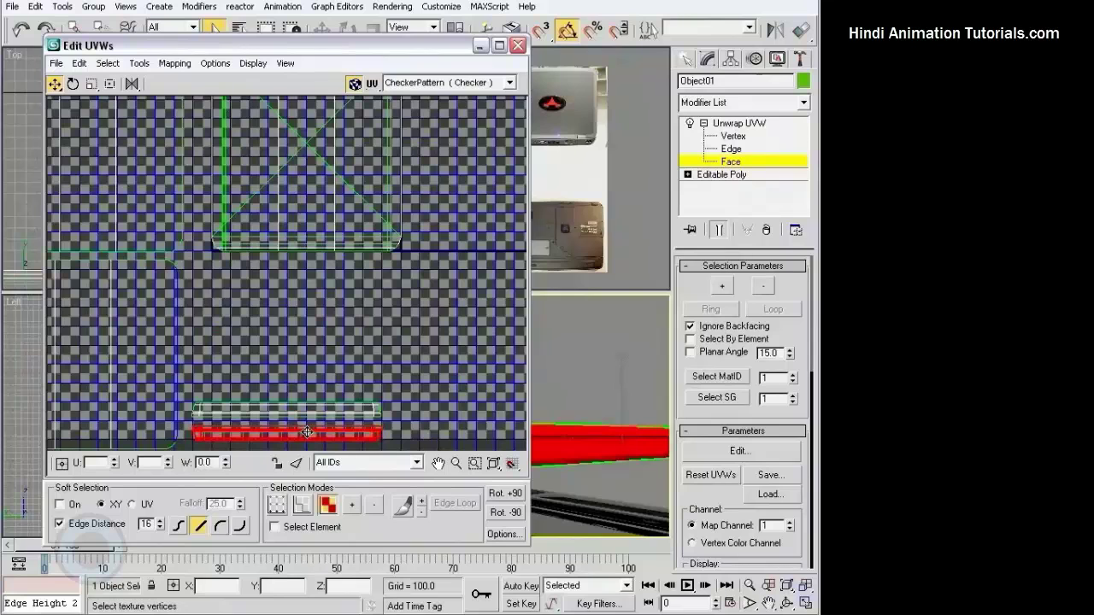
click(377, 347)
- Close Edit UVWs and select another face on the laptop base's edge
scroll(383, 333, down, 2)
scroll(383, 334, down, 2)
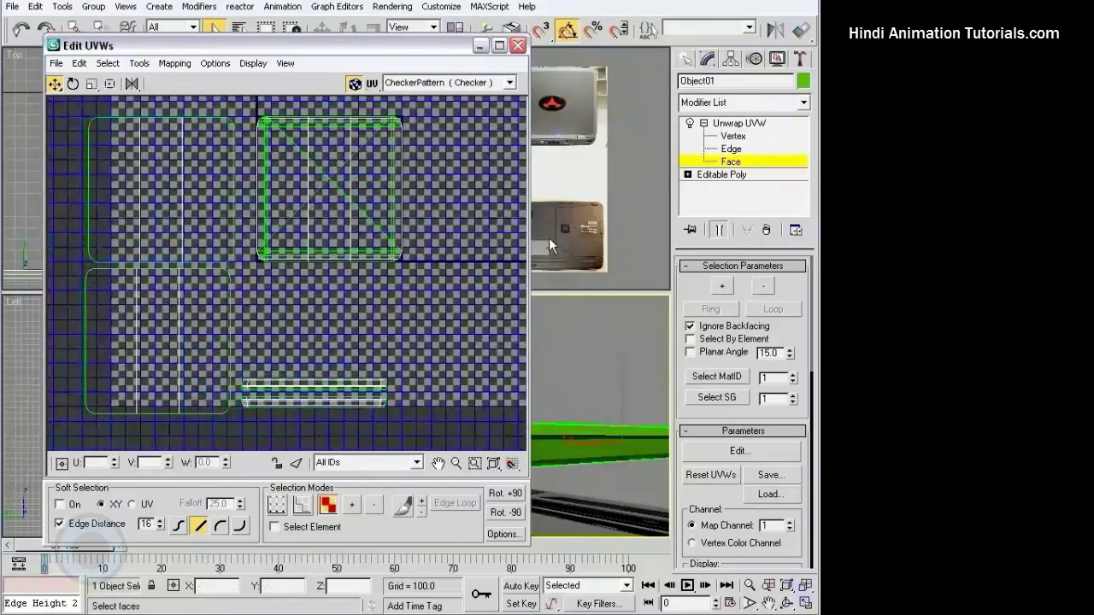
click(518, 45)
scroll(513, 401, up, 2)
scroll(513, 401, up, 2)
click(522, 385)
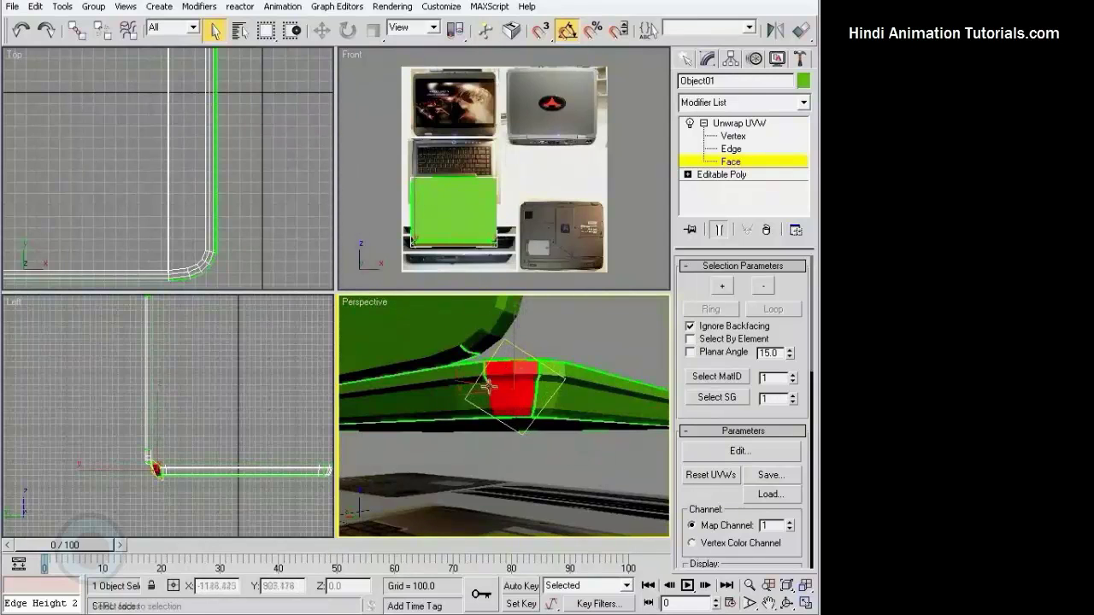
- Apply Top/Bottom normal mapping to the selected base edge faces in Edit UVWs
mouse_move(489, 387)
alt+middle_down()
mouse_move(533, 369)
mouse_move(635, 386)
mouse_move(513, 381)
mouse_move(522, 376)
mouse_move(488, 333)
mouse_move(427, 349)
mouse_move(411, 325)
mouse_move(442, 322)
mouse_move(482, 371)
mouse_move(342, 371)
alt+middle_up()
click(738, 451)
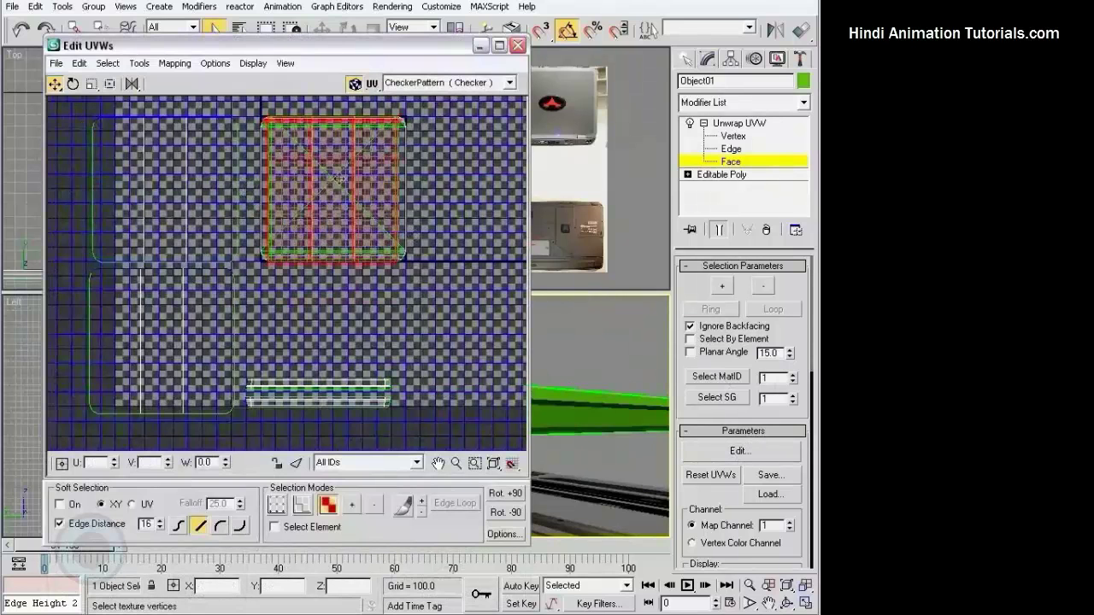
click(174, 64)
click(184, 102)
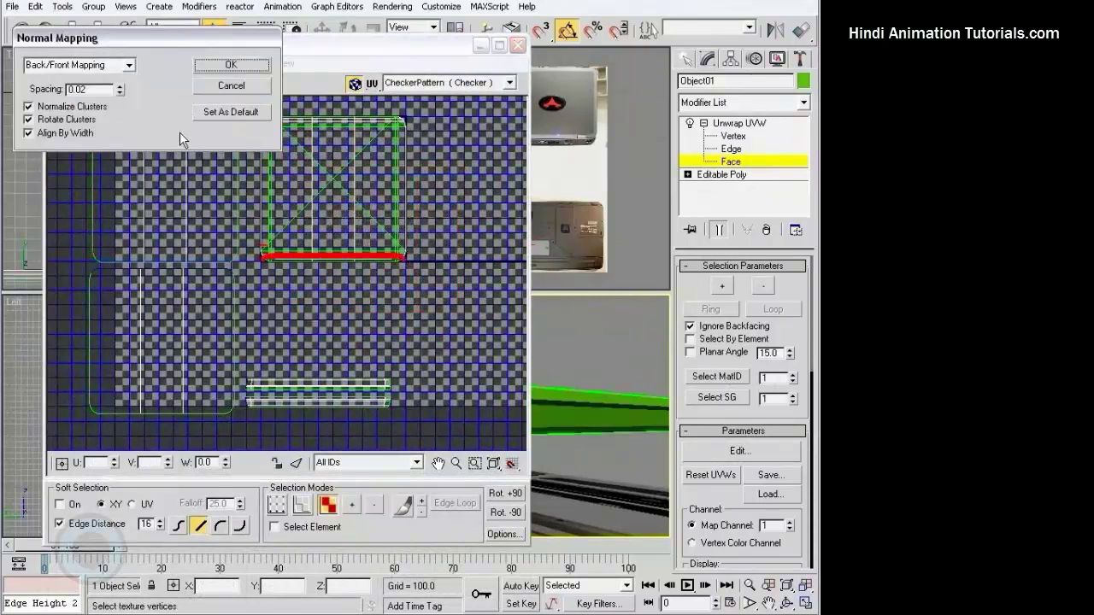
click(137, 68)
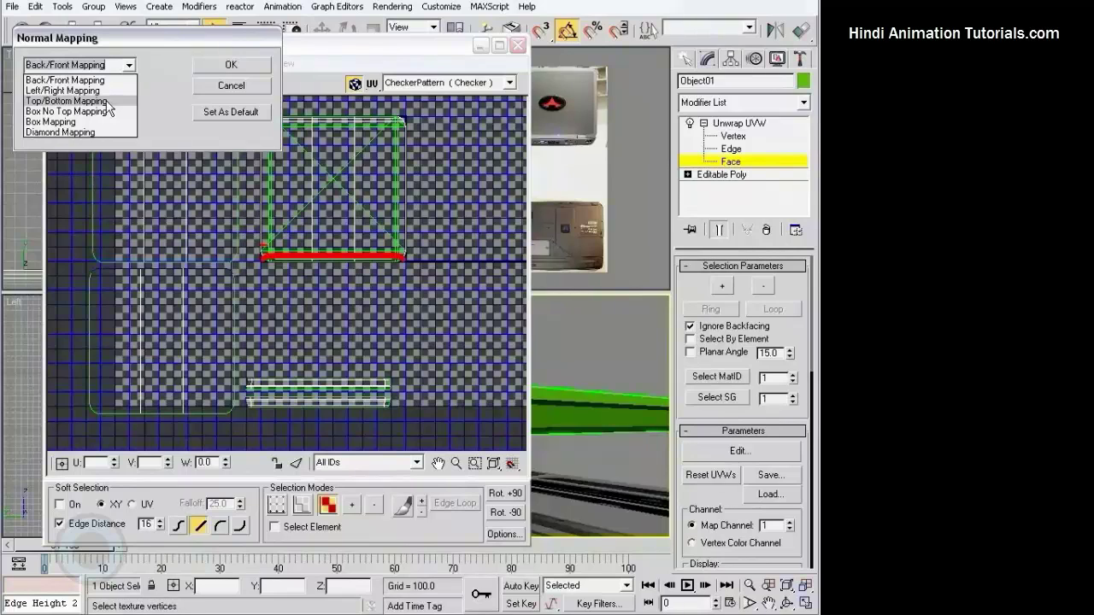
click(108, 101)
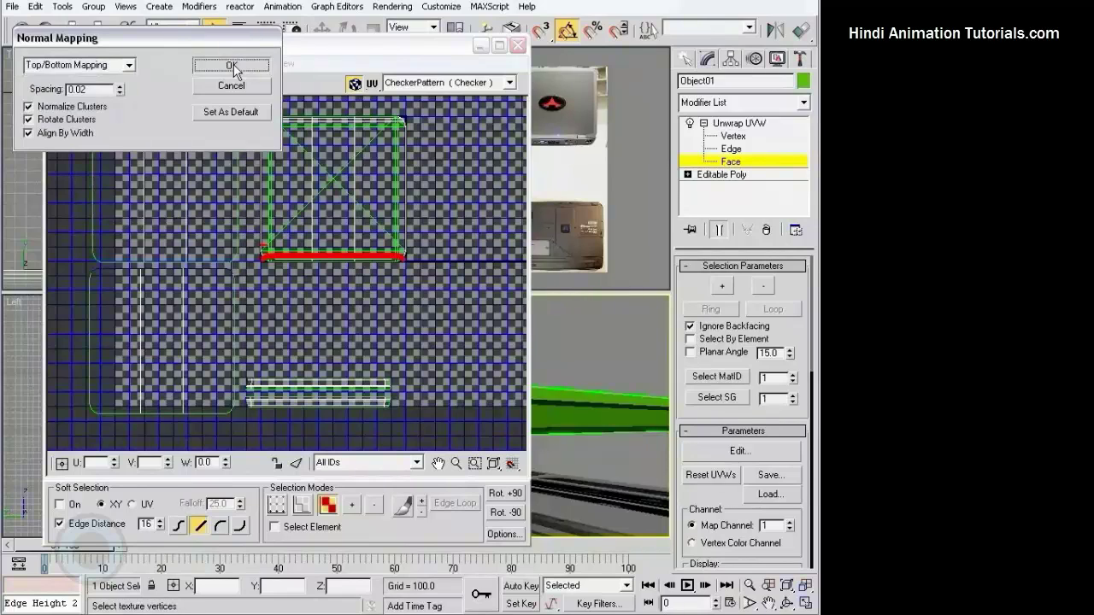
click(231, 64)
- Move the new UV strip down beside the other side strips and nudge it up to align
drag(345, 256, 332, 321)
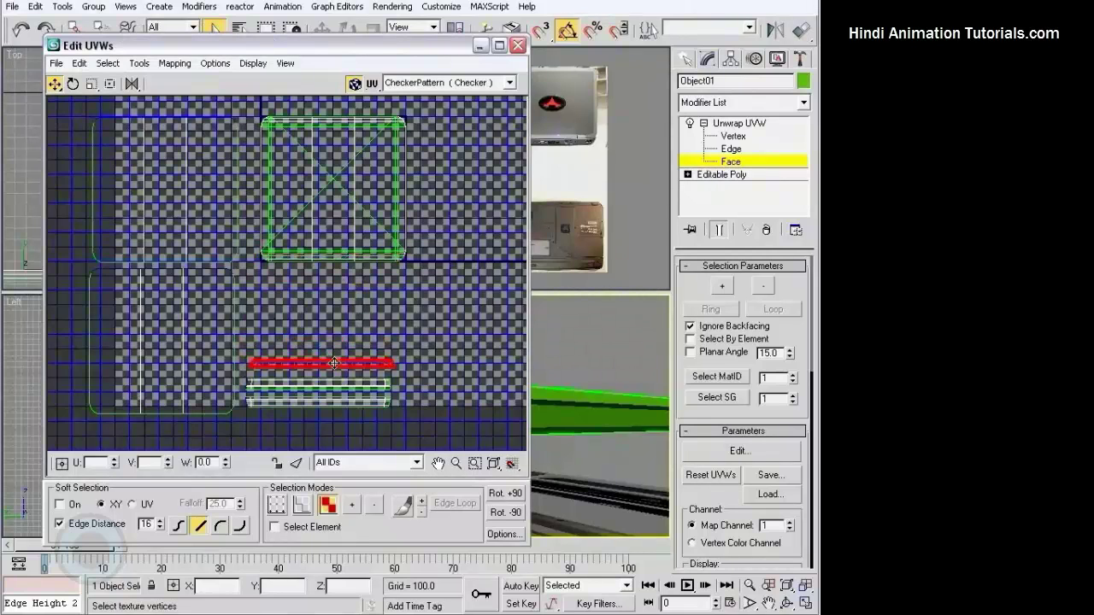
scroll(331, 369, up, 2)
scroll(363, 261, up, 2)
scroll(323, 276, up, 2)
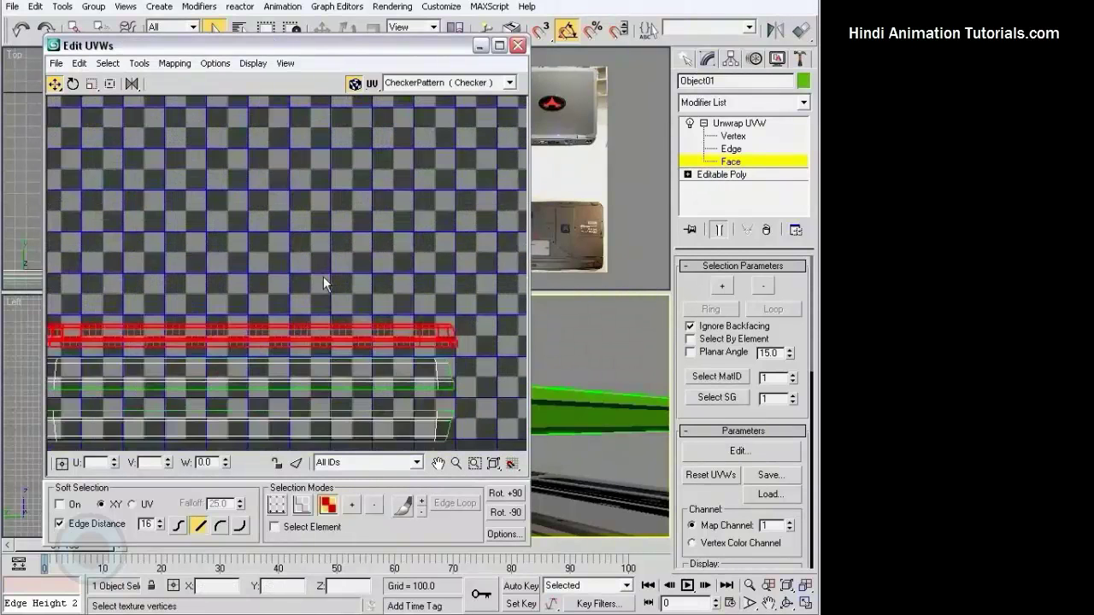
scroll(376, 259, up, 2)
drag(265, 310, 267, 302)
click(288, 274)
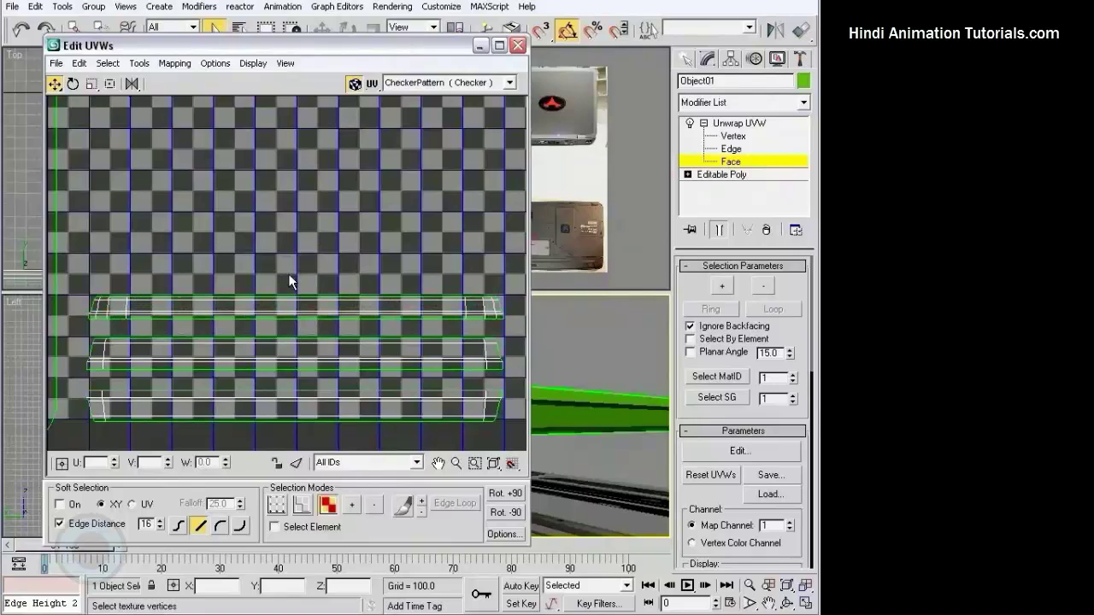
- Select the run of faces along the laptop base's long edge
click(517, 45)
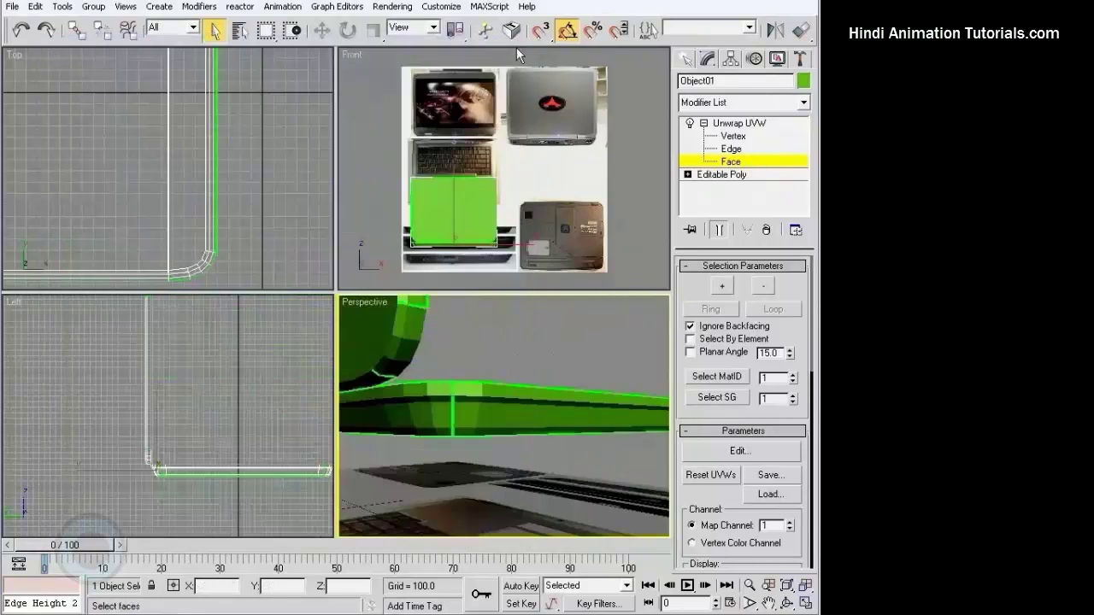
alt+middle_drag(479, 385, 413, 365)
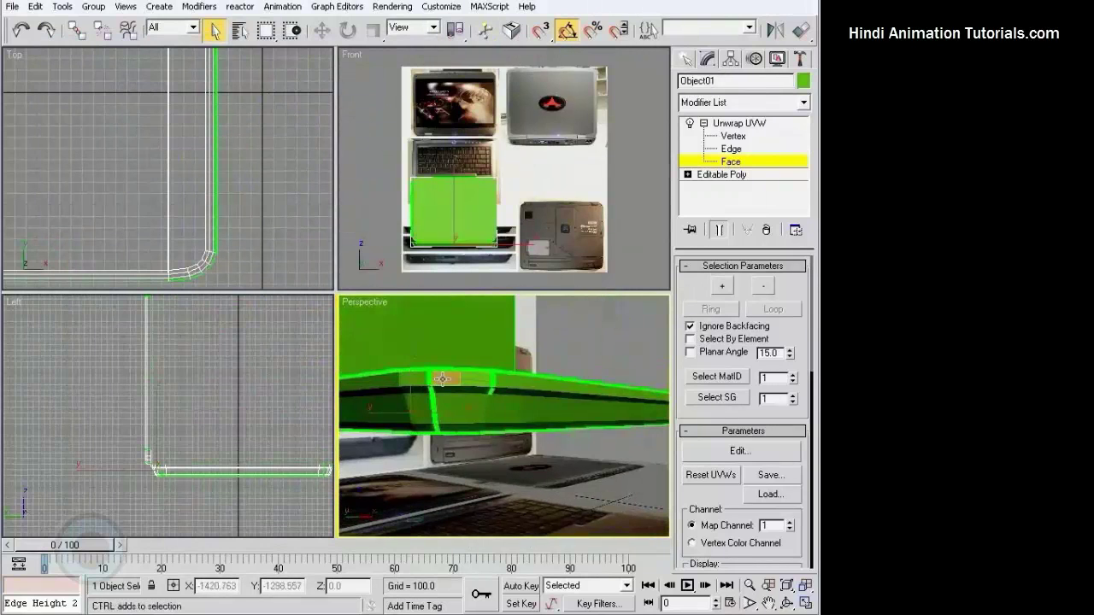
click(469, 412)
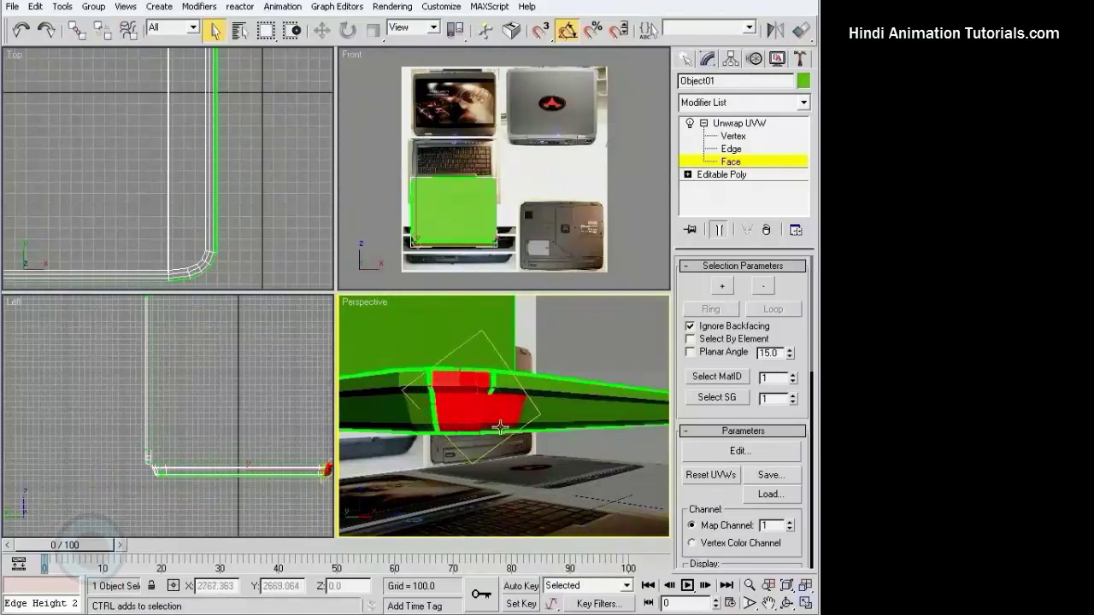
ctrl+click(505, 397)
ctrl+click(543, 395)
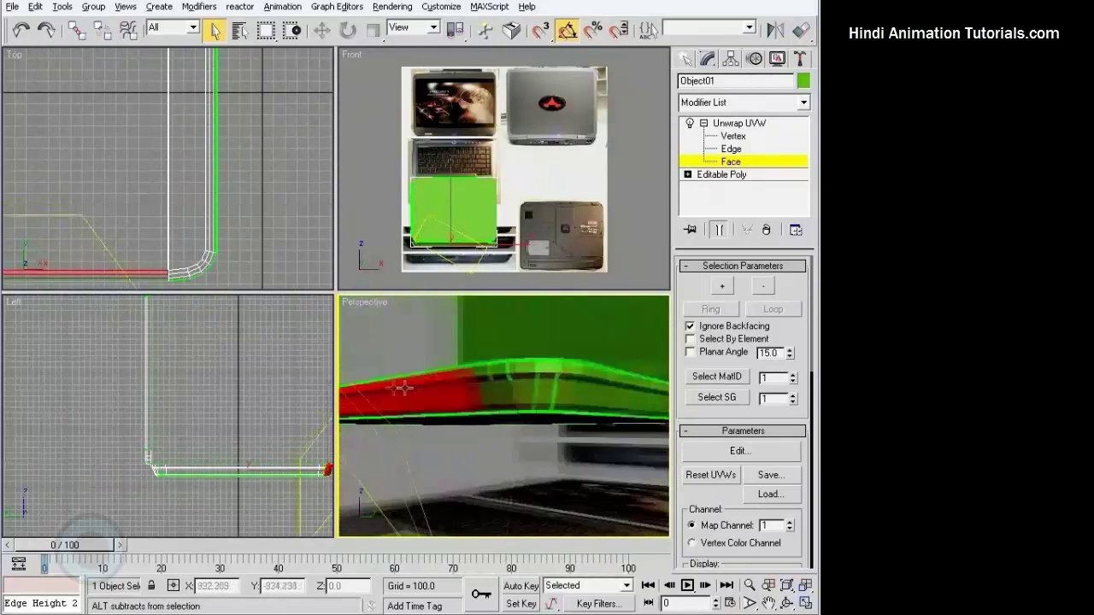
mouse_move(543, 395)
alt+middle_down()
mouse_move(447, 384)
mouse_move(458, 380)
alt+middle_up()
ctrl+click(457, 382)
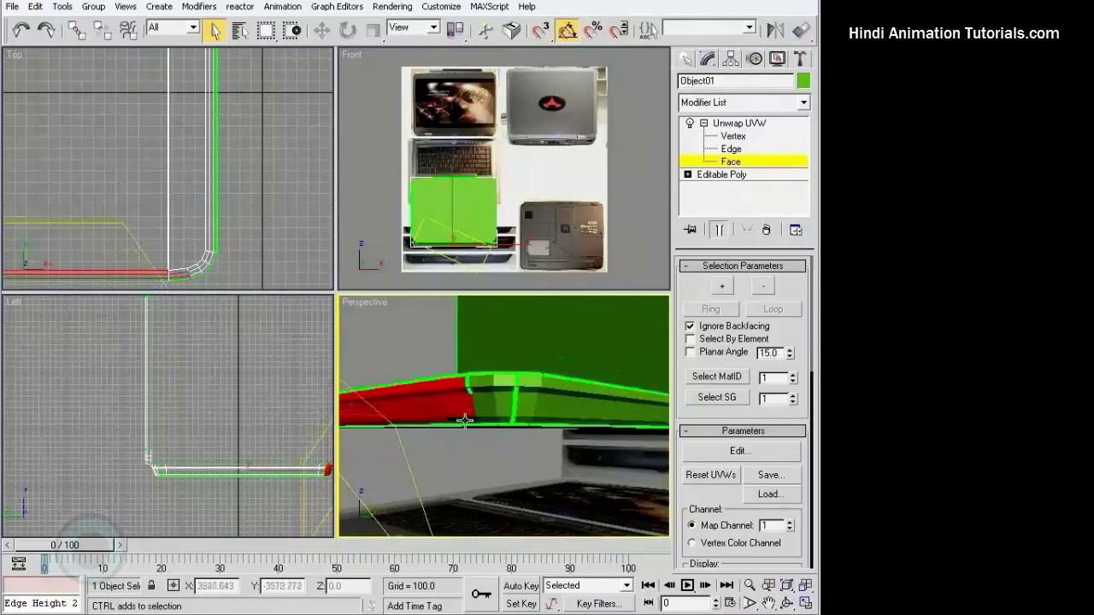
ctrl+click(493, 385)
ctrl+click(491, 381)
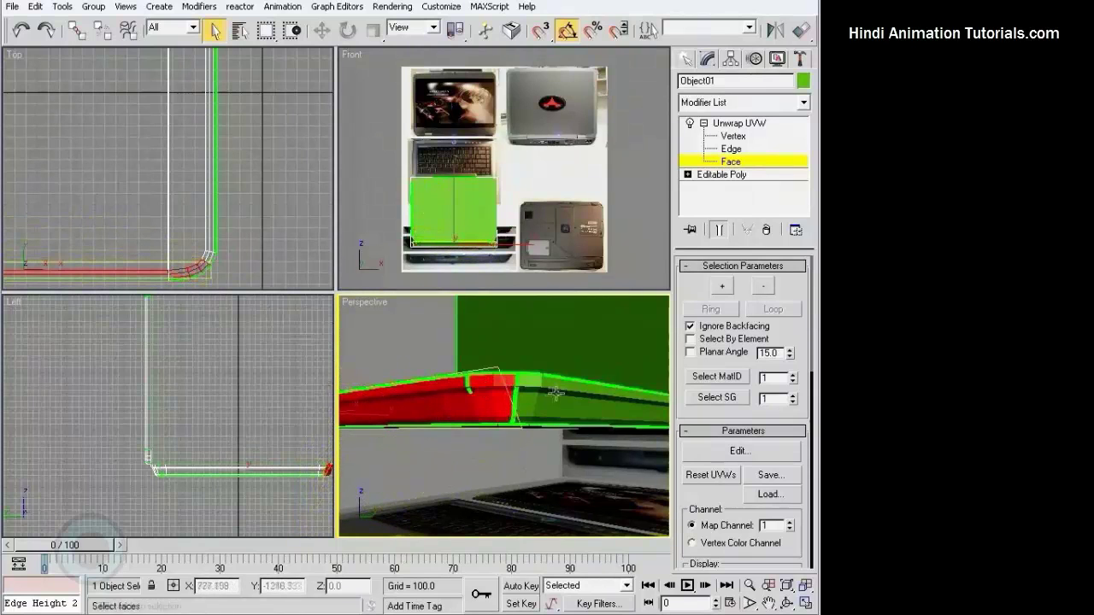
alt+middle_drag(492, 381, 480, 407)
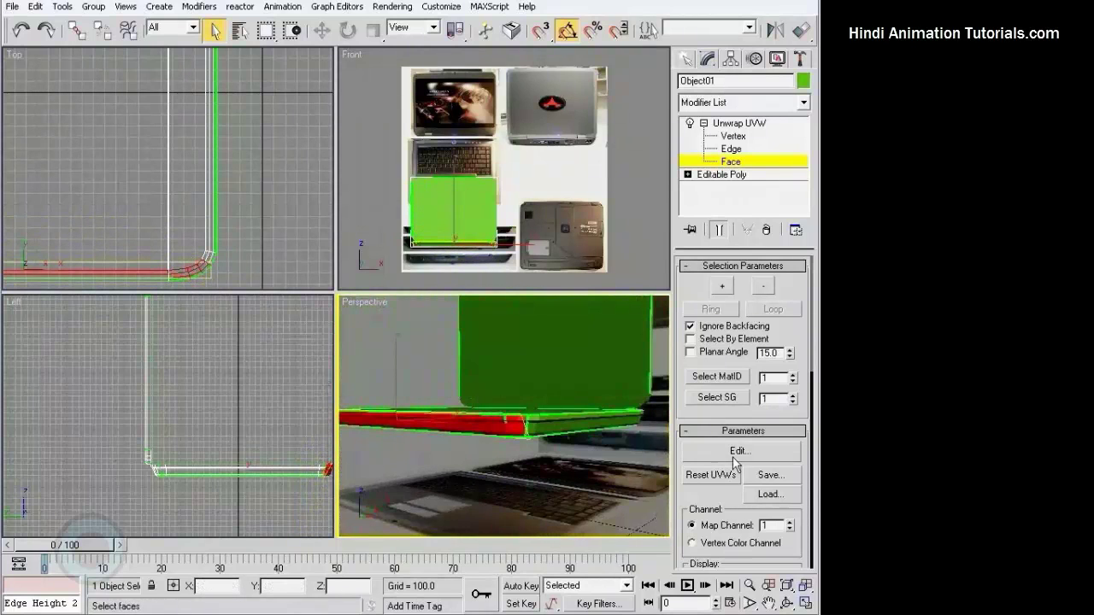
- Project the selected edge faces with Top/Bottom normal mapping
click(738, 451)
scroll(301, 203, down, 3)
middle_drag(280, 200, 359, 256)
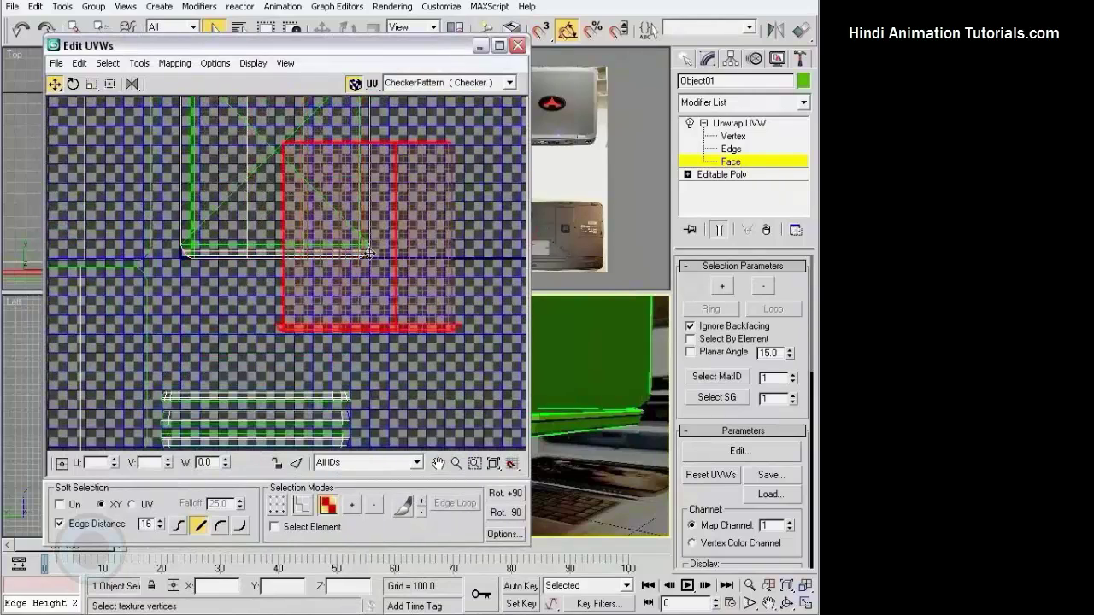
click(142, 65)
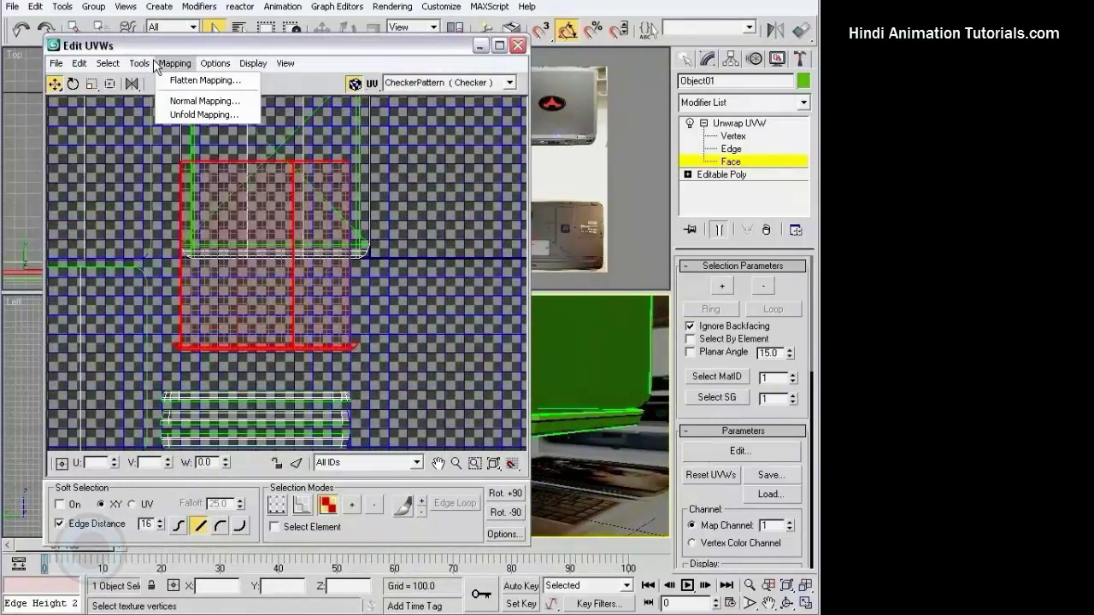
click(175, 100)
click(128, 65)
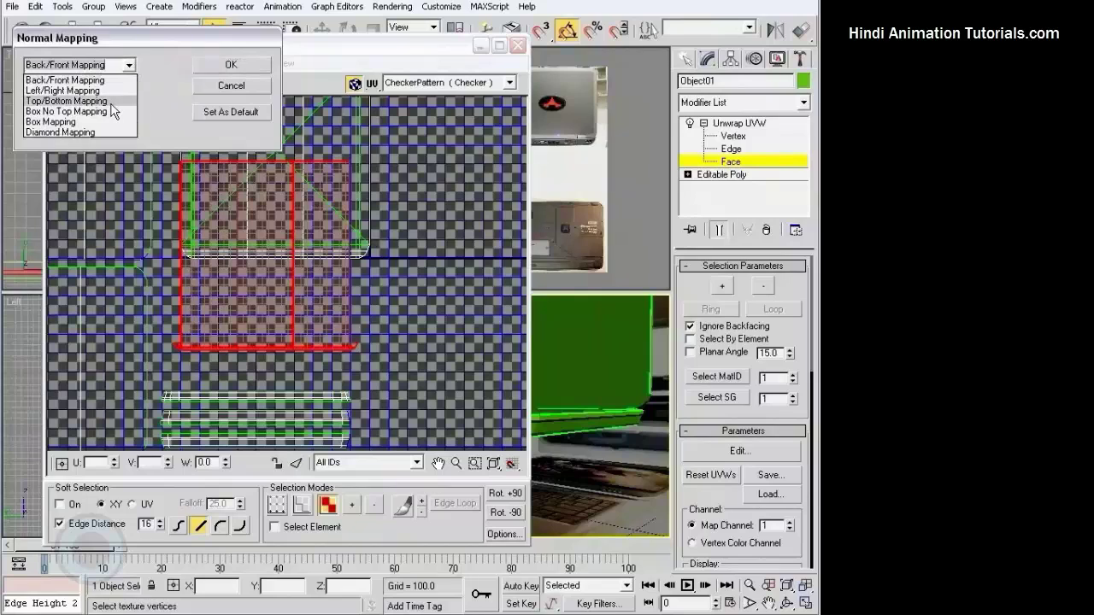
click(108, 101)
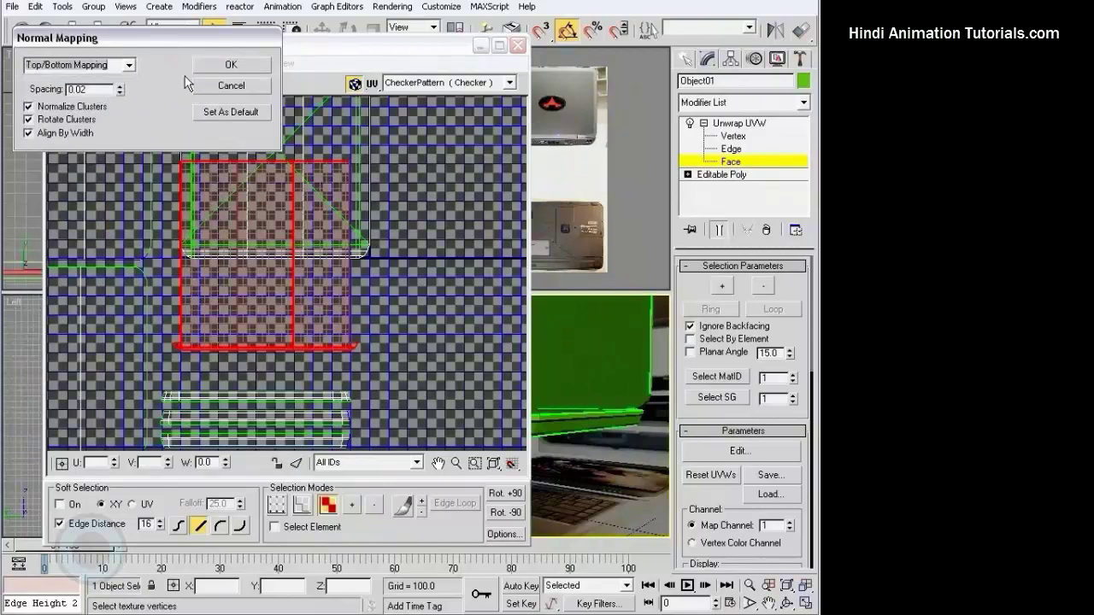
click(229, 67)
- Stack the new strip just above the other side strips, then close Edit UVWs
drag(304, 254, 275, 377)
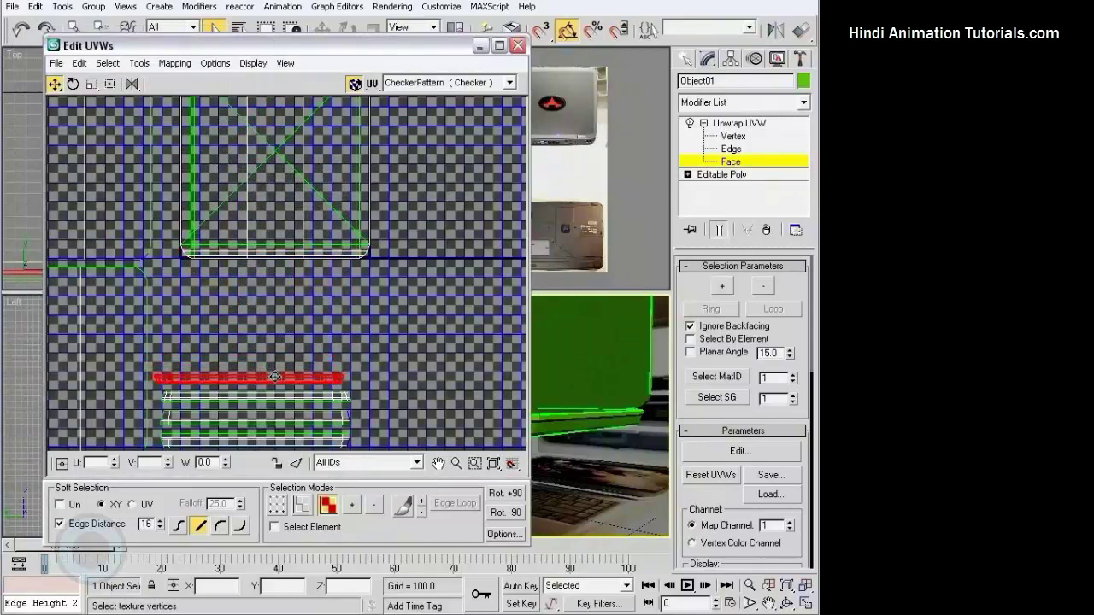
click(320, 338)
scroll(320, 342, down, 2)
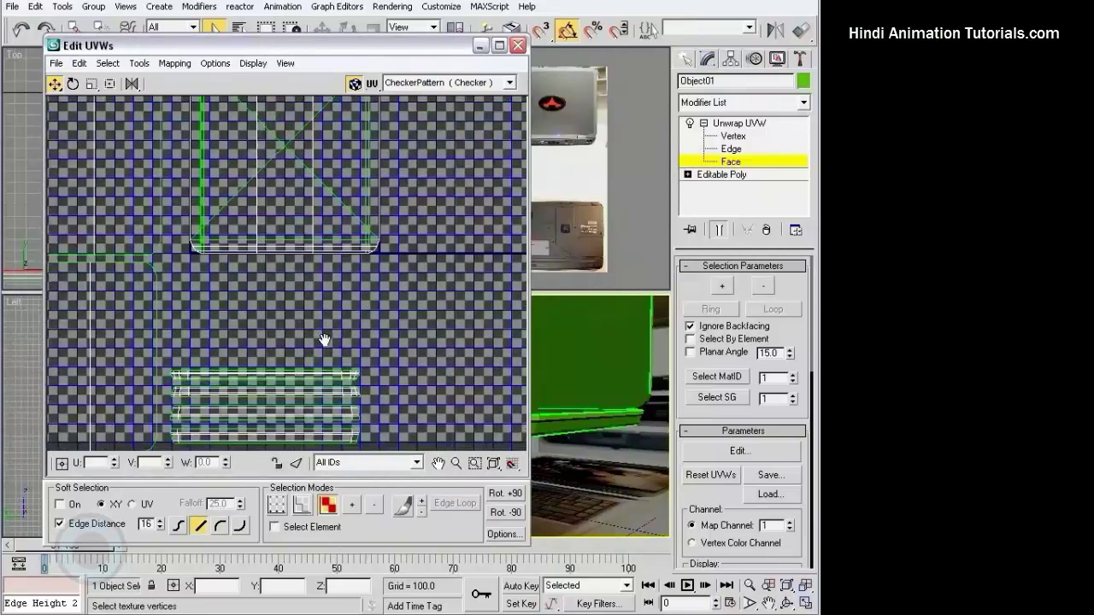
scroll(342, 354, down, 2)
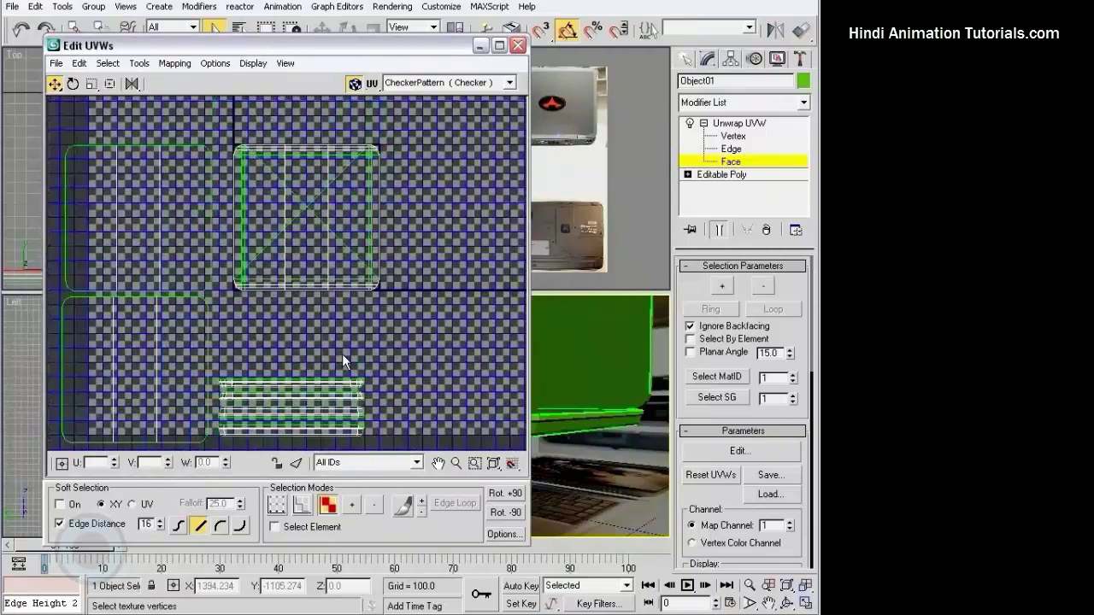
click(516, 49)
- Make the Left viewport active and box-select every face of the upright lid panel
mouse_move(576, 356)
alt+middle_down()
mouse_move(564, 394)
mouse_move(523, 420)
mouse_move(473, 362)
mouse_move(435, 362)
mouse_move(416, 379)
mouse_move(408, 368)
mouse_move(416, 384)
mouse_move(564, 403)
mouse_move(530, 419)
alt+middle_up()
middle_click(143, 412)
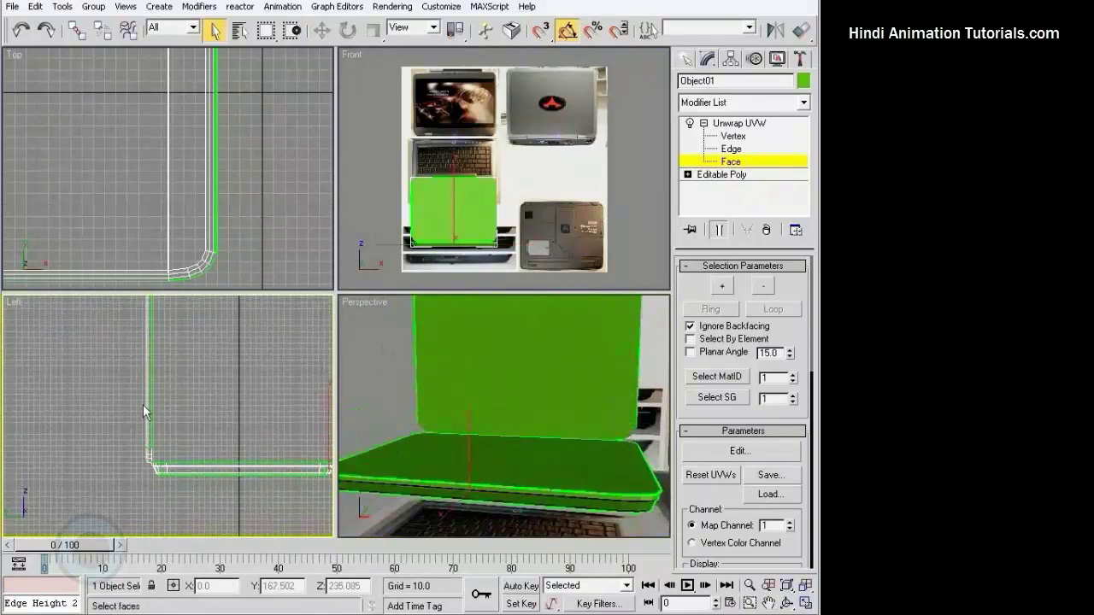
scroll(171, 417, up, 3)
scroll(172, 417, up, 3)
scroll(172, 417, up, 2)
mouse_move(83, 358)
mouse_down()
mouse_move(197, 455)
mouse_move(218, 441)
mouse_up()
scroll(237, 427, down, 2)
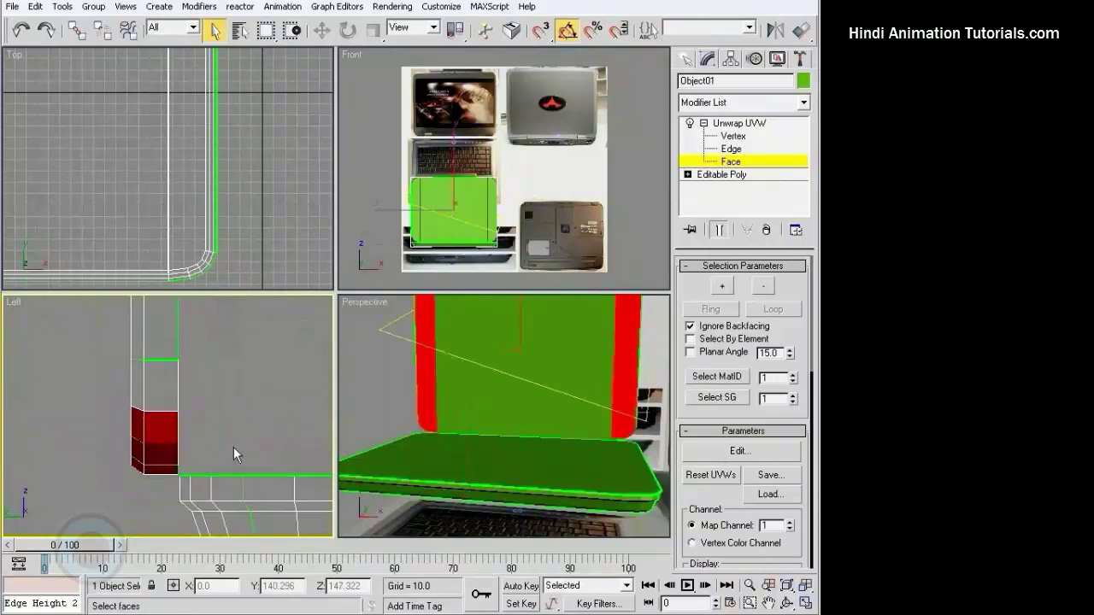
drag(106, 352, 107, 353)
scroll(163, 402, down, 2)
drag(91, 300, 116, 312)
scroll(210, 408, down, 2)
scroll(226, 404, down, 2)
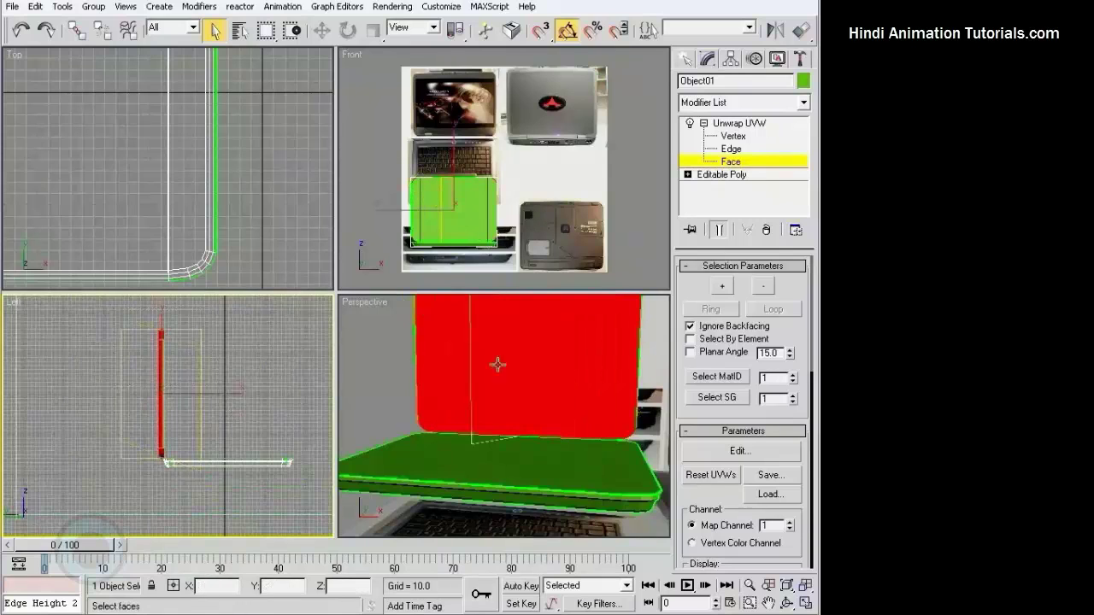
mouse_move(496, 361)
alt+middle_down()
mouse_move(544, 361)
mouse_move(522, 347)
mouse_move(521, 330)
mouse_move(444, 451)
alt+middle_up()
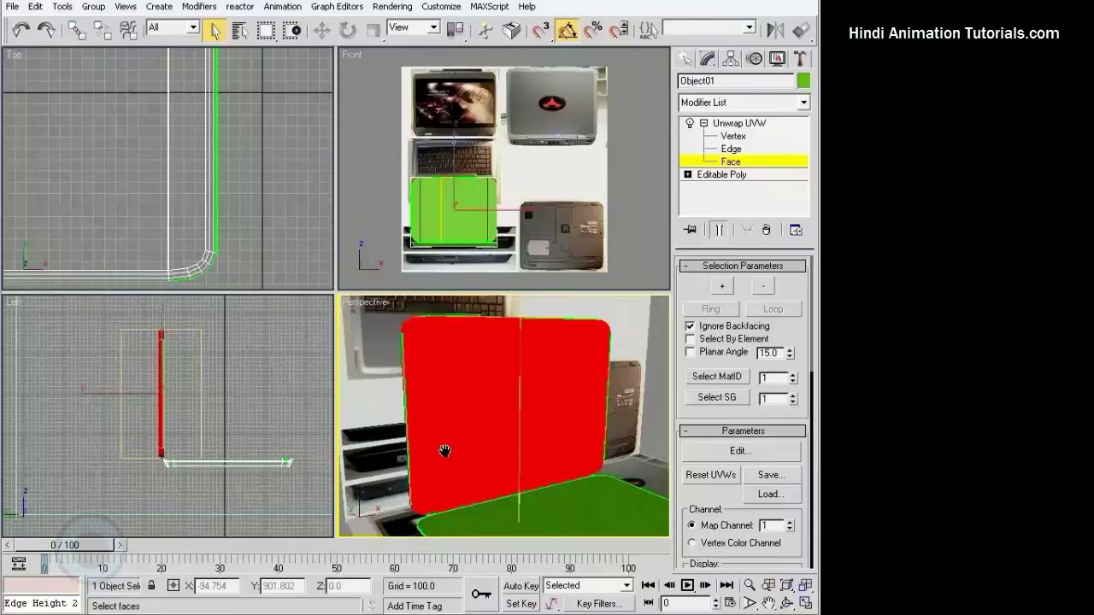
- Apply Left/Right normal mapping to the selected lid faces in Edit UVWs
click(739, 451)
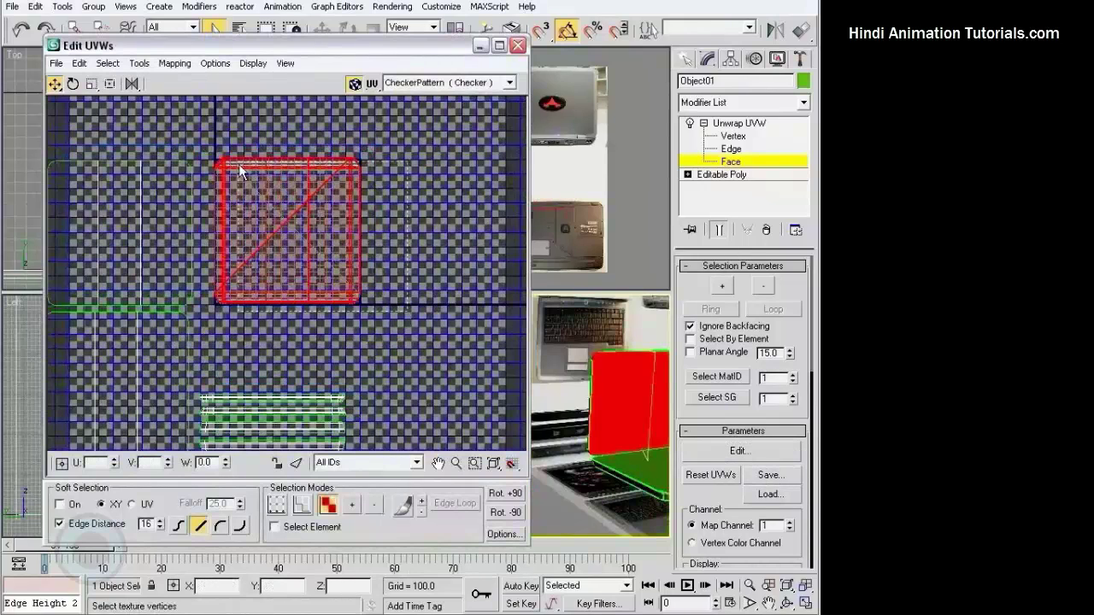
middle_drag(287, 138, 308, 145)
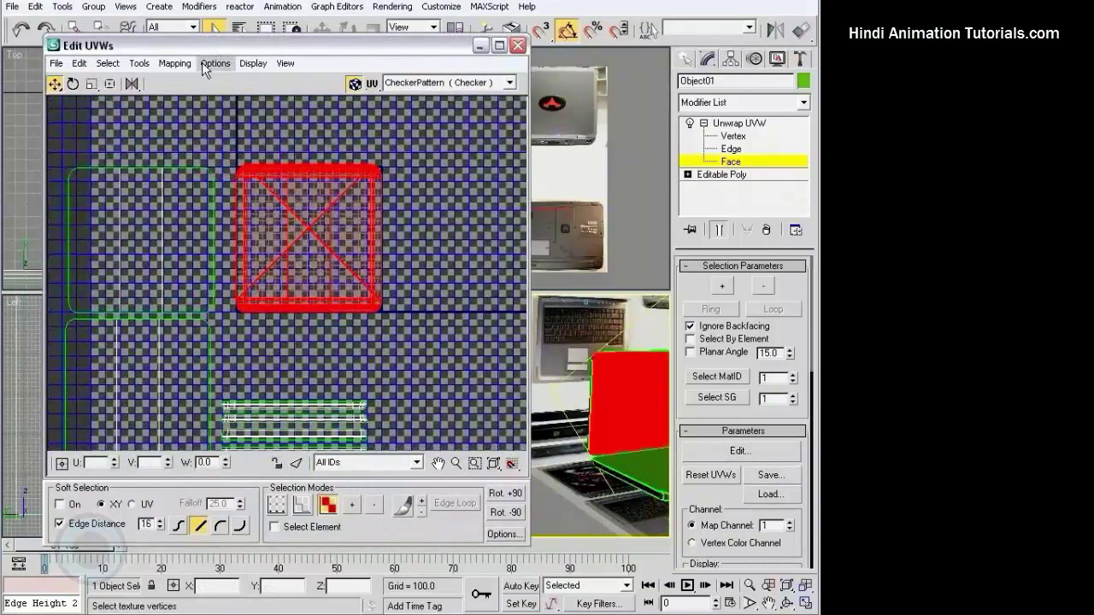
click(189, 68)
click(179, 102)
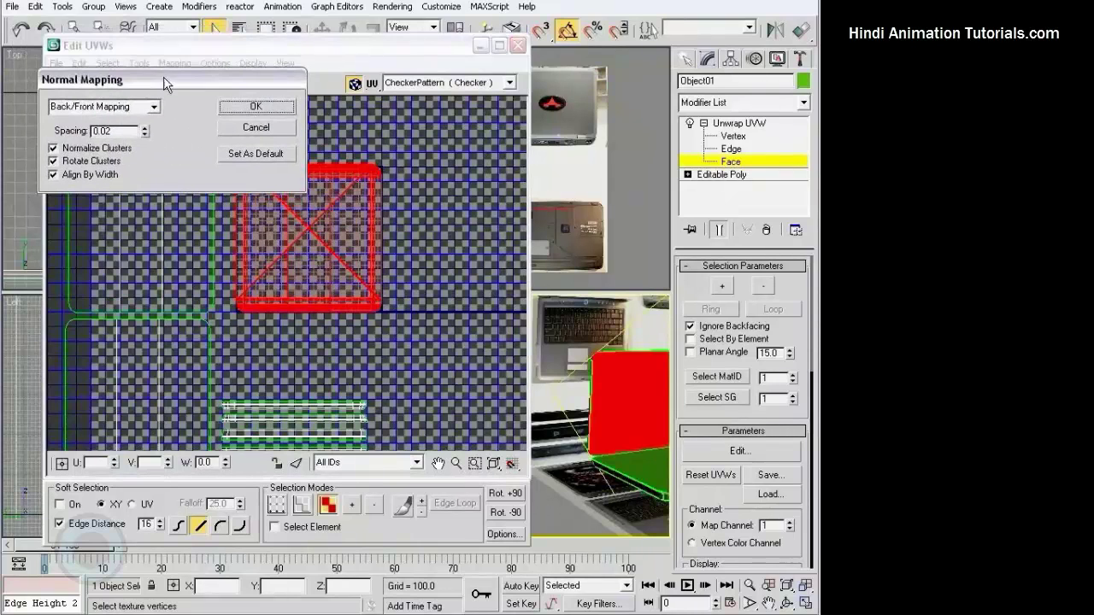
click(154, 107)
click(85, 127)
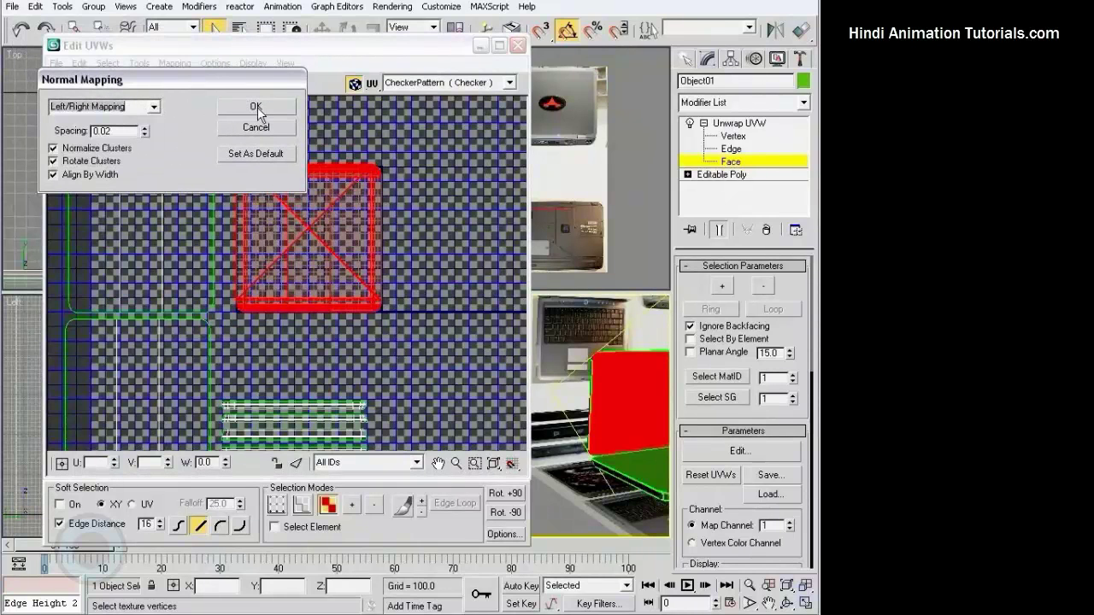
click(256, 106)
- Remap the lid faces with Top/Bottom normal mapping instead
click(139, 63)
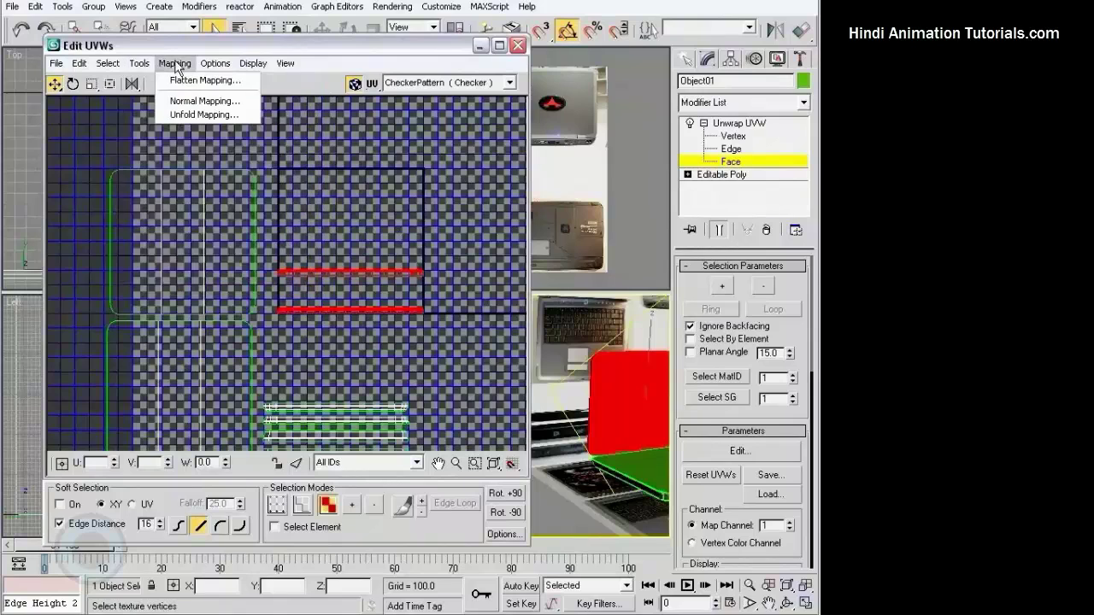
click(180, 103)
click(154, 107)
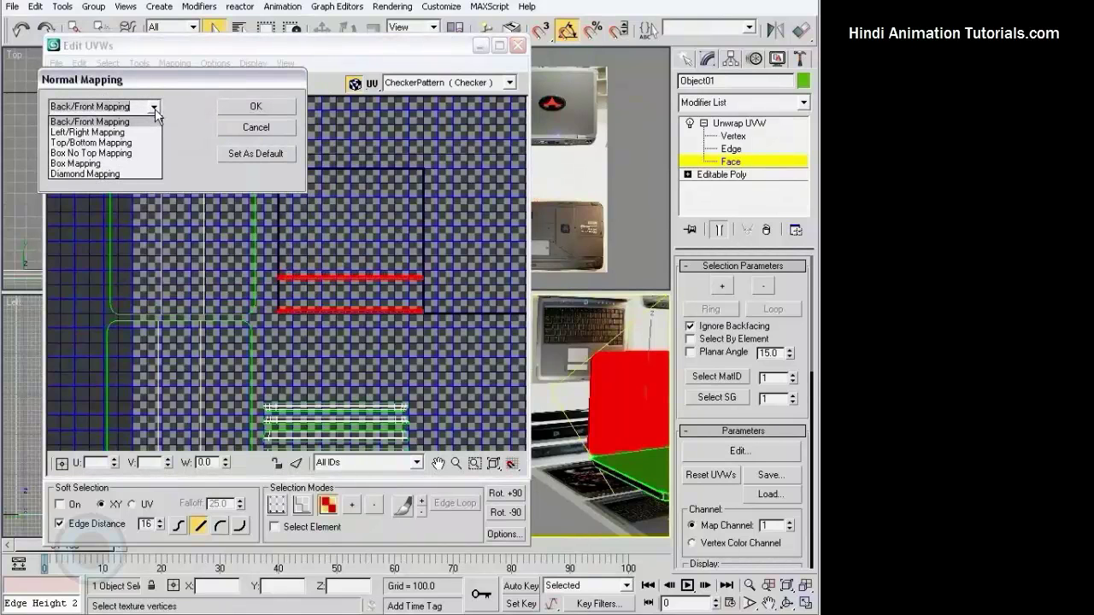
click(90, 142)
click(256, 106)
- Marquee-select the upper lid UV island and move it up
scroll(365, 240, up, 3)
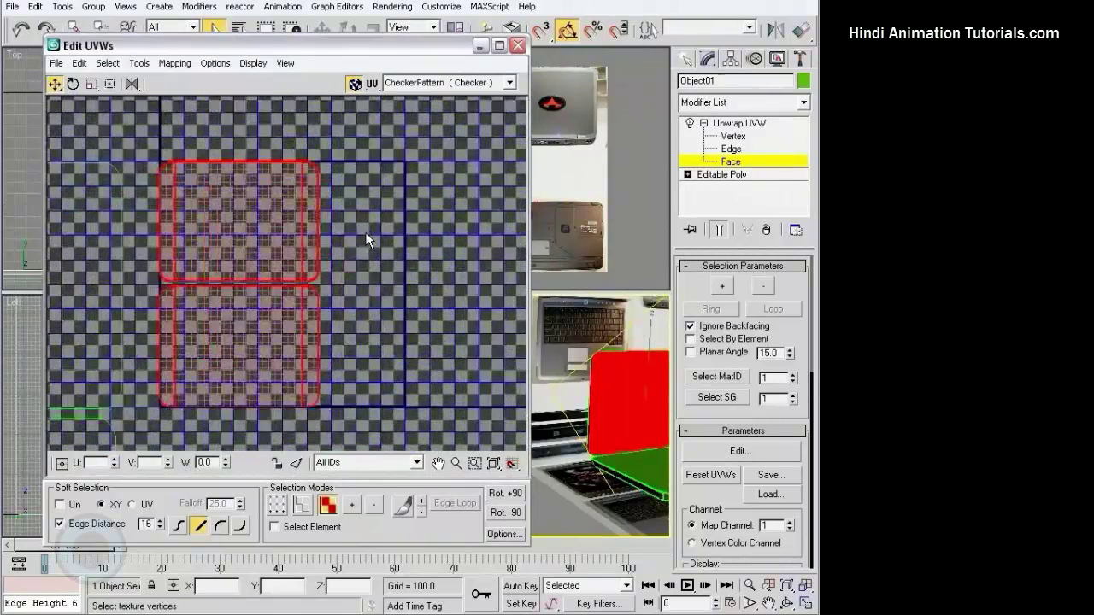
scroll(367, 235, up, 2)
scroll(395, 202, up, 1)
click(95, 115)
drag(93, 109, 384, 284)
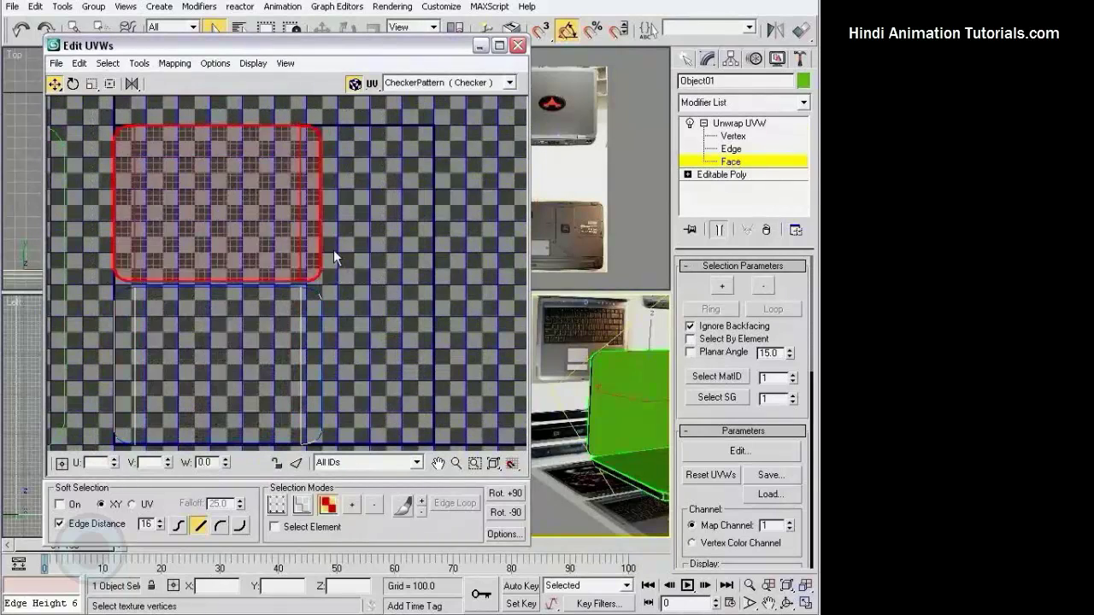
drag(333, 249, 264, 148)
click(378, 310)
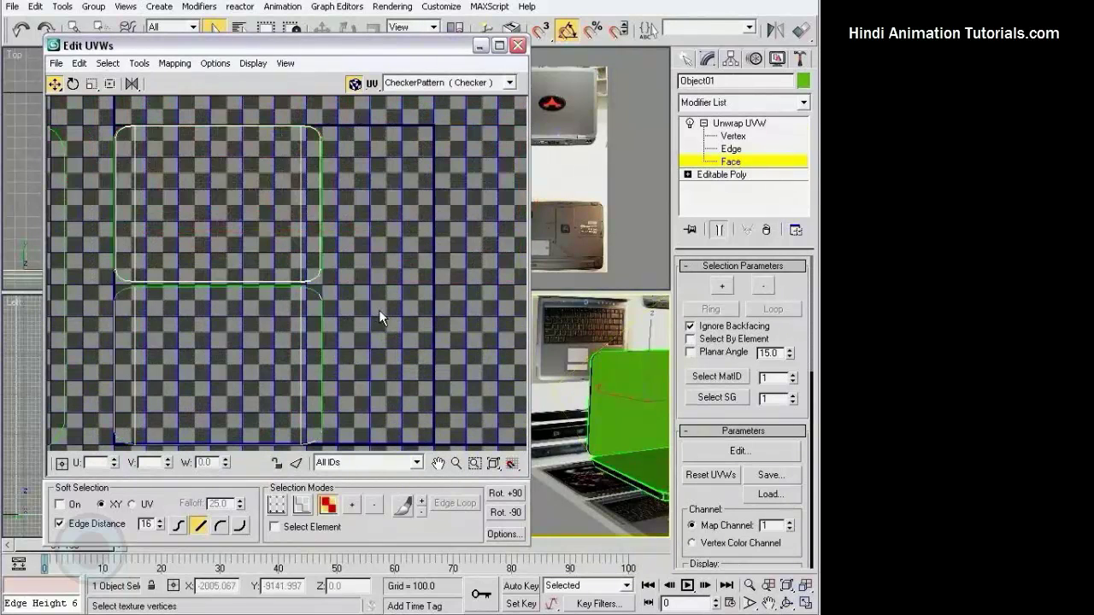
- Move the lower lid UV island right and up into the upper area, away from the other
scroll(398, 294, down, 2)
click(216, 258)
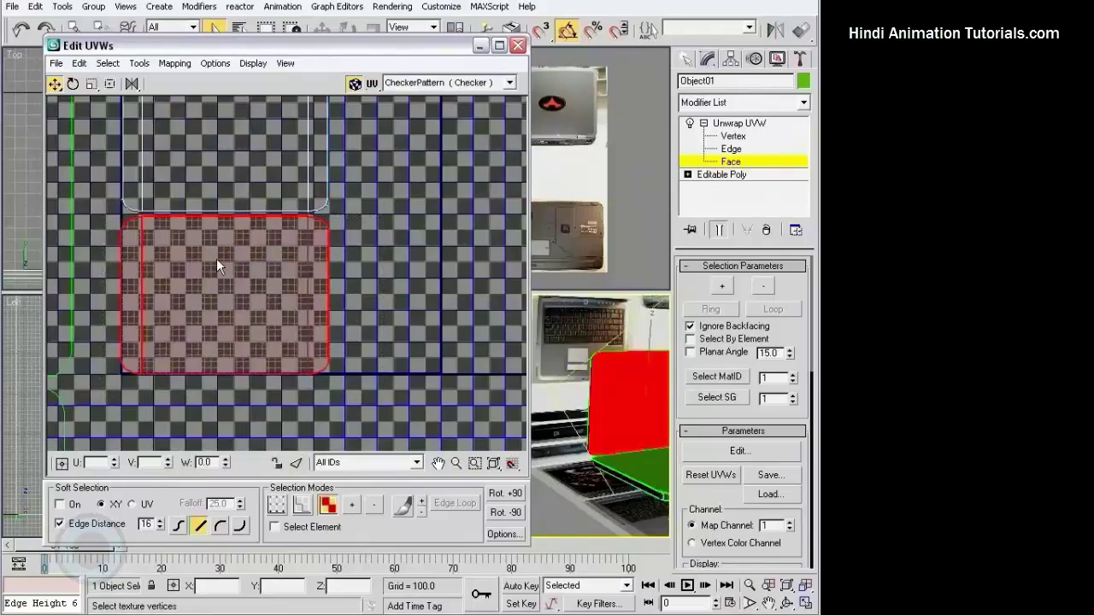
drag(217, 258, 399, 275)
middle_drag(400, 275, 319, 341)
scroll(330, 311, down, 3)
drag(330, 311, 358, 135)
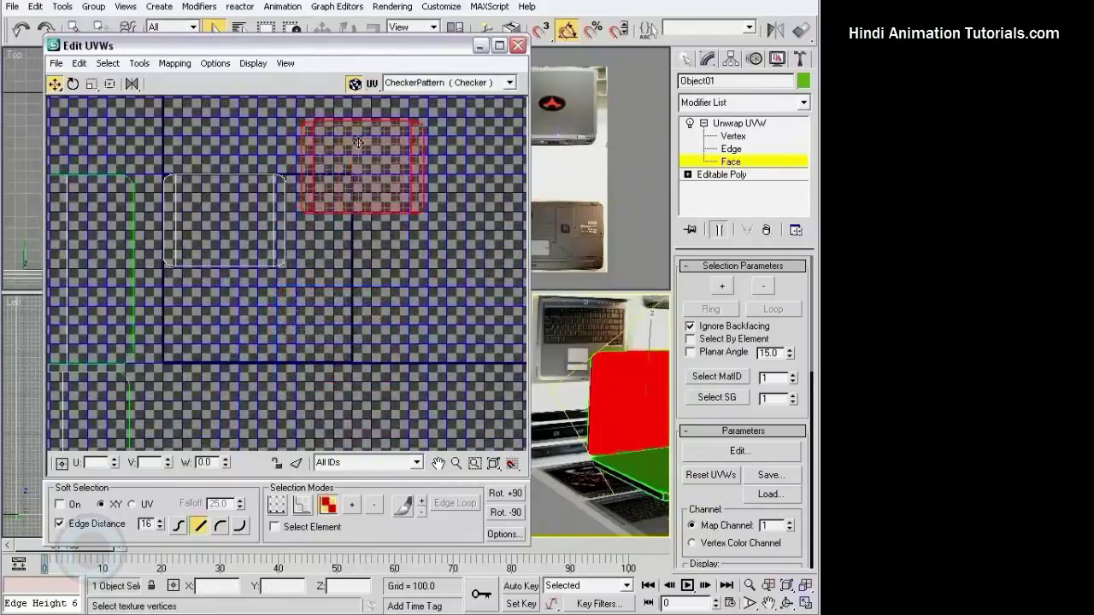
click(425, 294)
scroll(402, 214, down, 3)
mouse_move(402, 214)
middle_down()
mouse_move(382, 254)
mouse_move(381, 238)
middle_up()
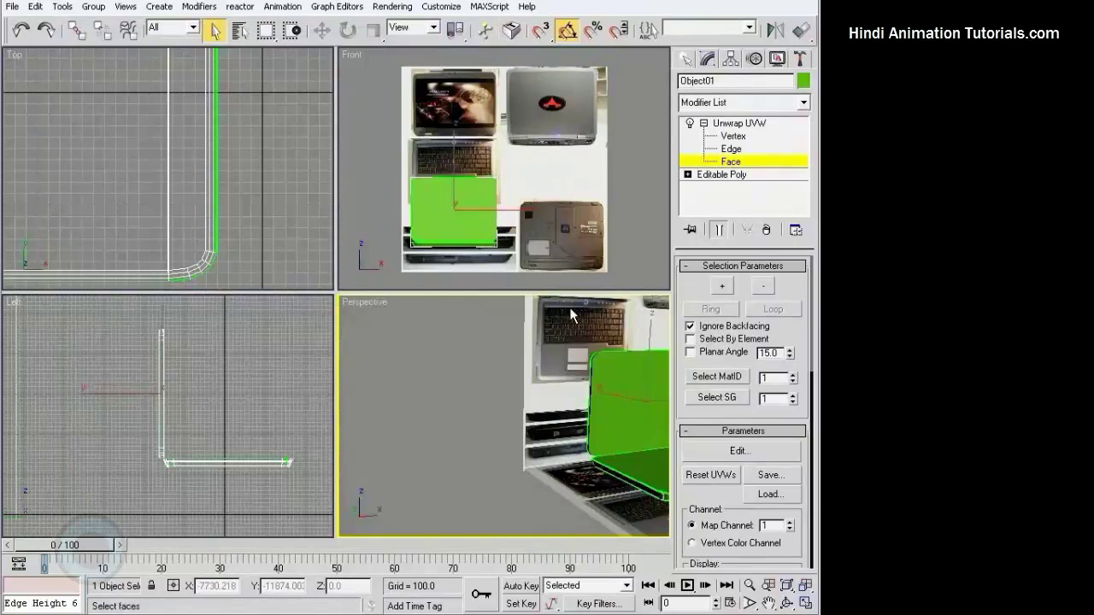
- Leave Face level and assign the laptop photo material to Object01 with the Material Editor
alt+middle_drag(571, 316, 687, 326)
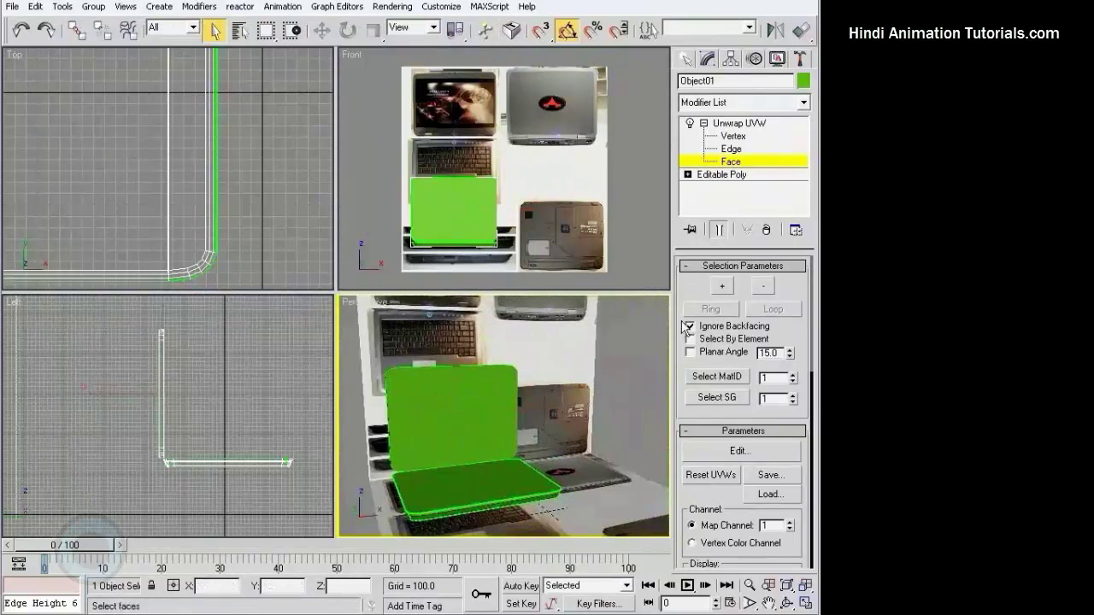
click(763, 168)
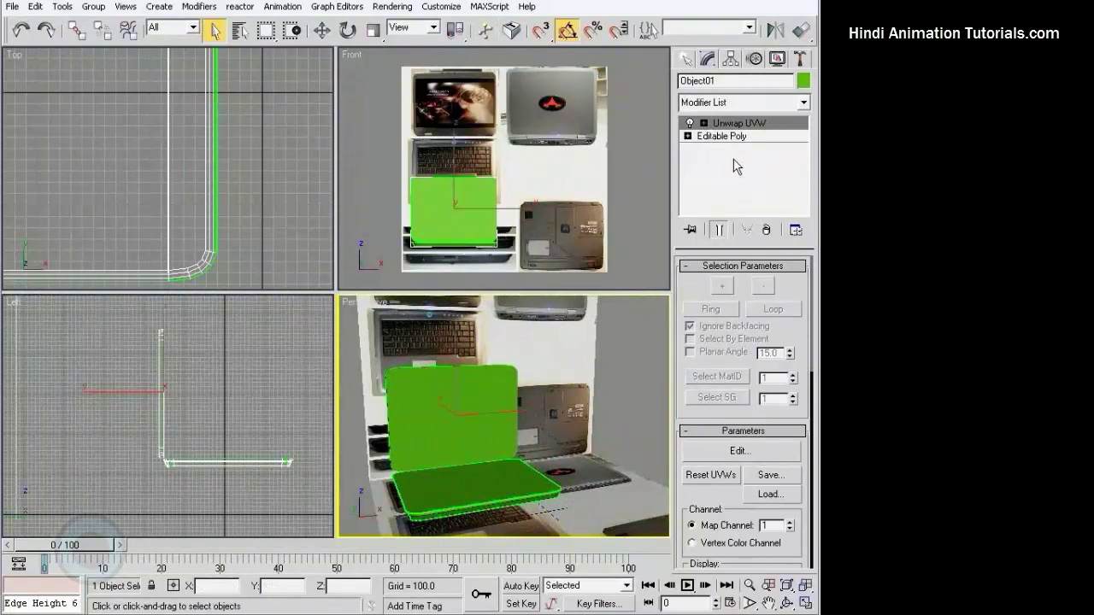
click(621, 340)
alt+middle_drag(583, 352, 600, 358)
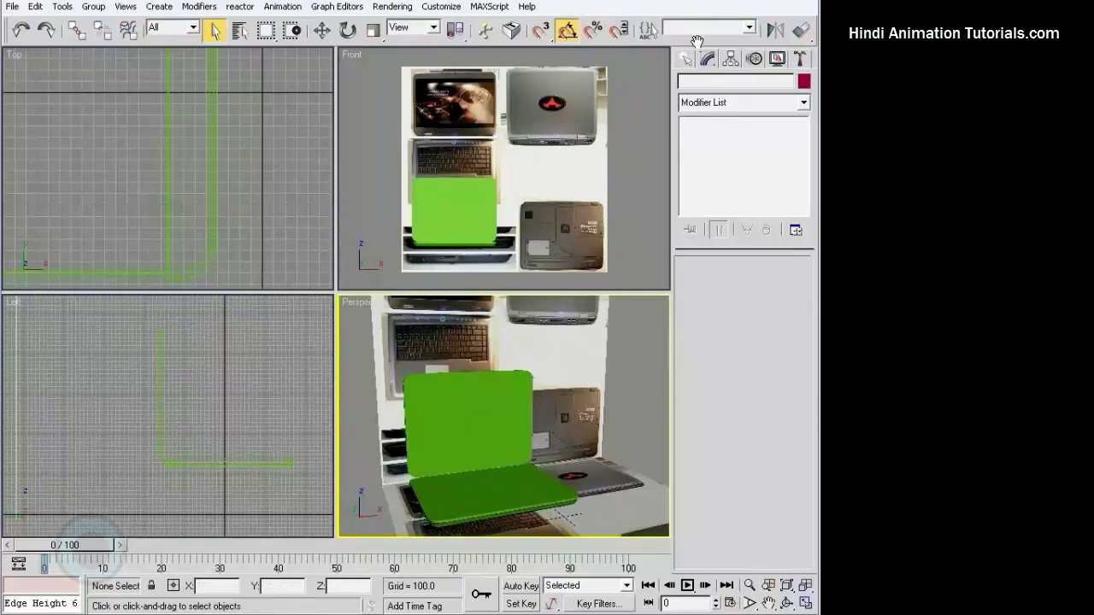
drag(697, 41, 464, 41)
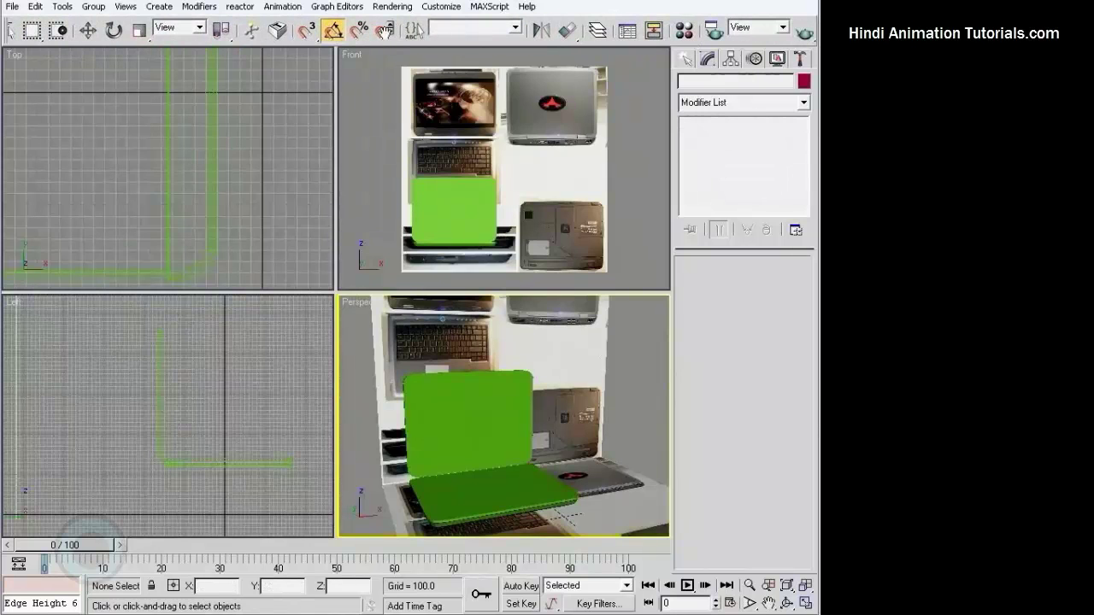
click(682, 32)
drag(577, 19, 376, 36)
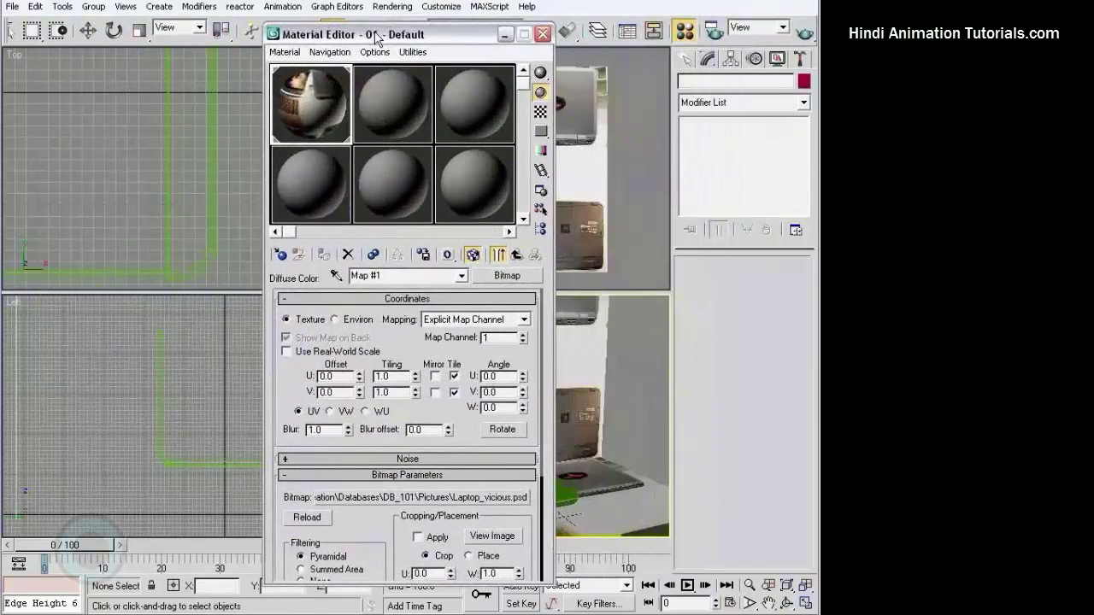
scroll(106, 141, down, 3)
middle_drag(106, 142, 175, 146)
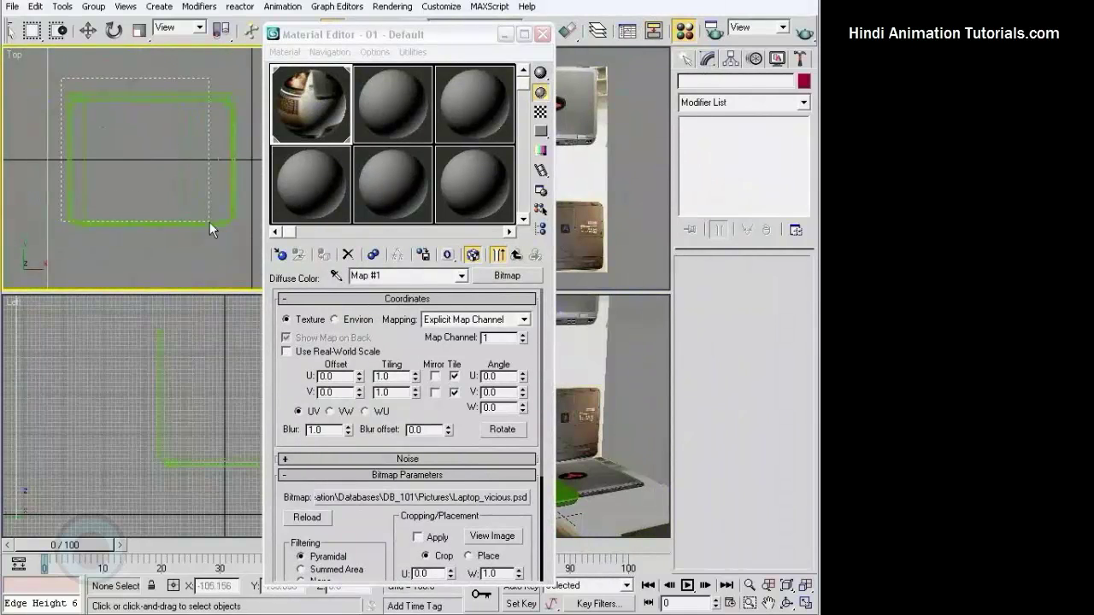
drag(61, 79, 209, 222)
click(316, 106)
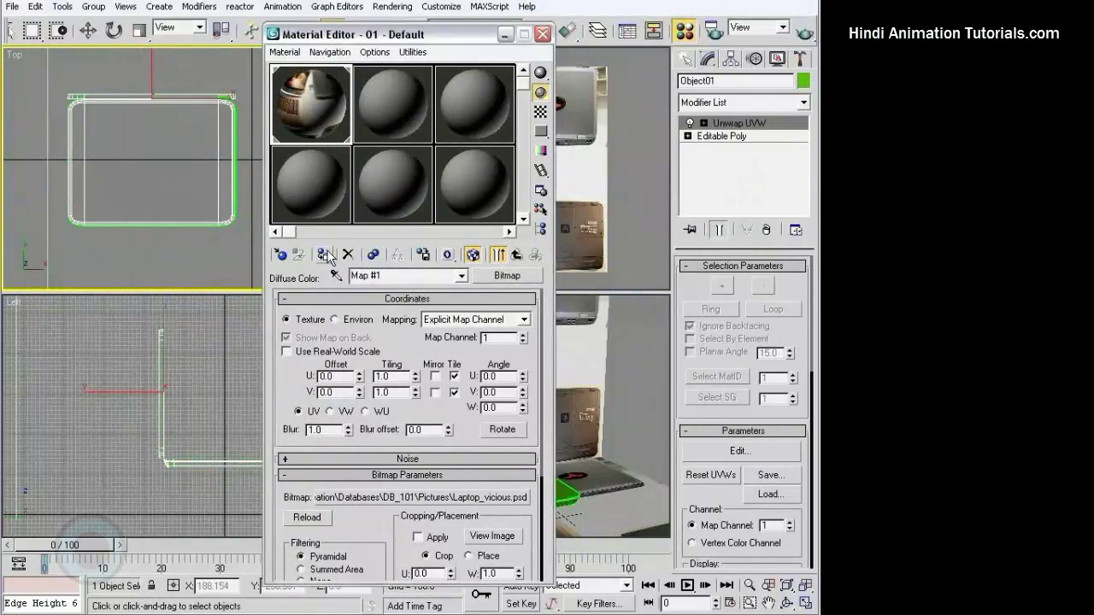
click(542, 34)
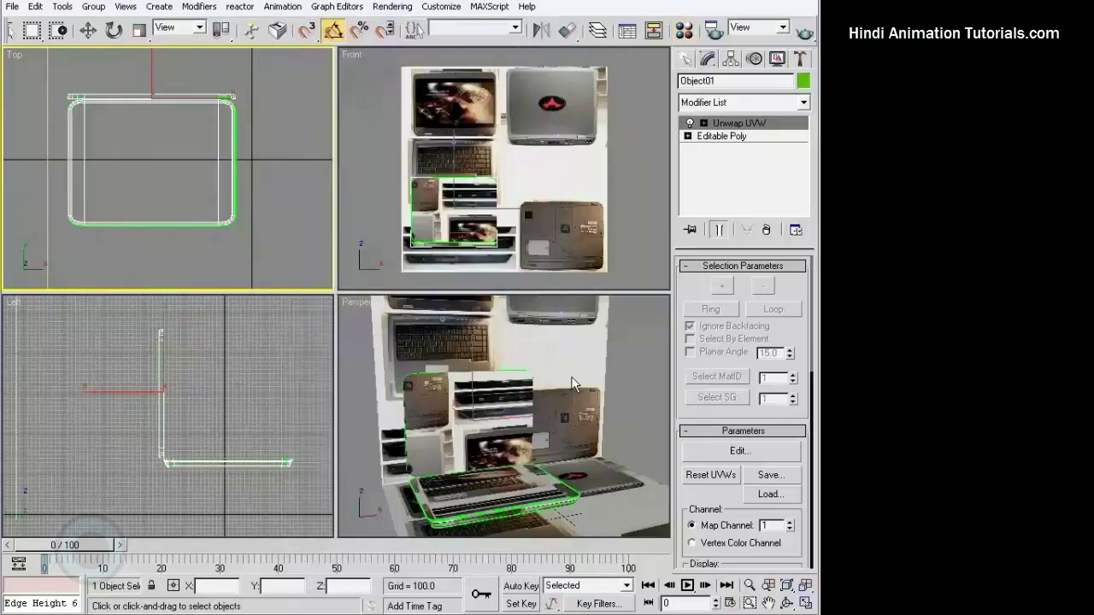
- Switch the lower-left viewport back to Left view and reopen Edit UVWs for the laptop
alt+middle_drag(512, 401, 451, 384)
scroll(451, 384, up, 3)
scroll(451, 383, down, 3)
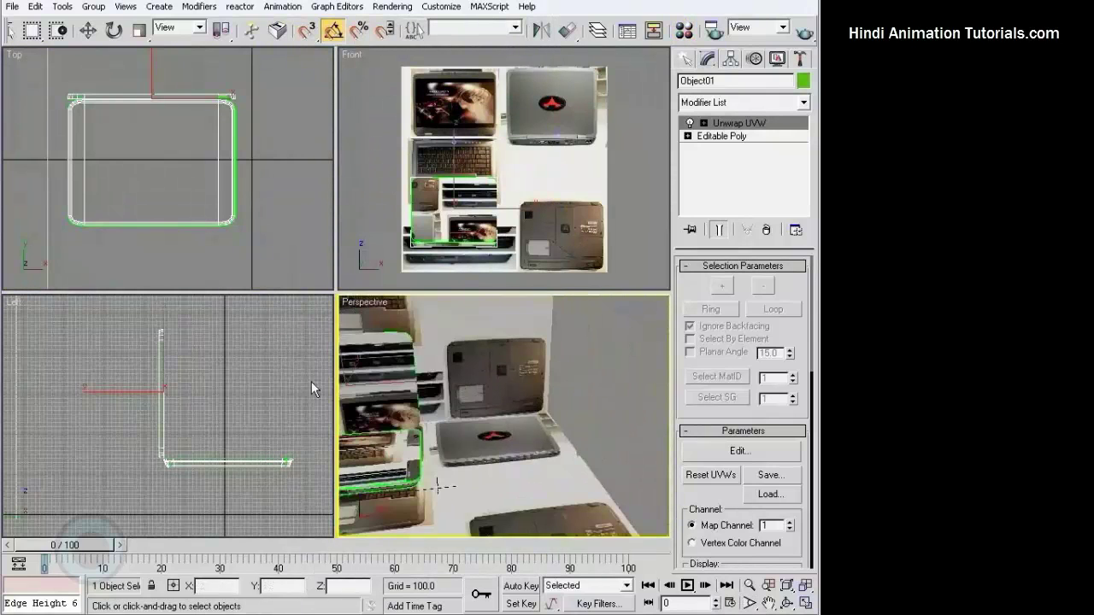
alt+middle_drag(311, 382, 282, 392)
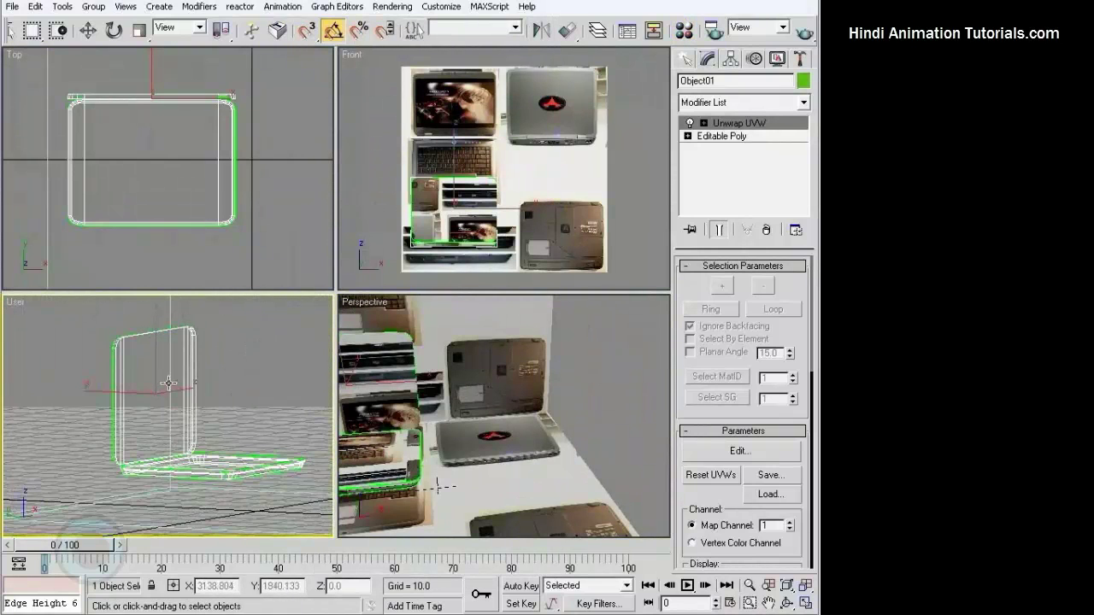
right_click(22, 309)
mouse_move(69, 309)
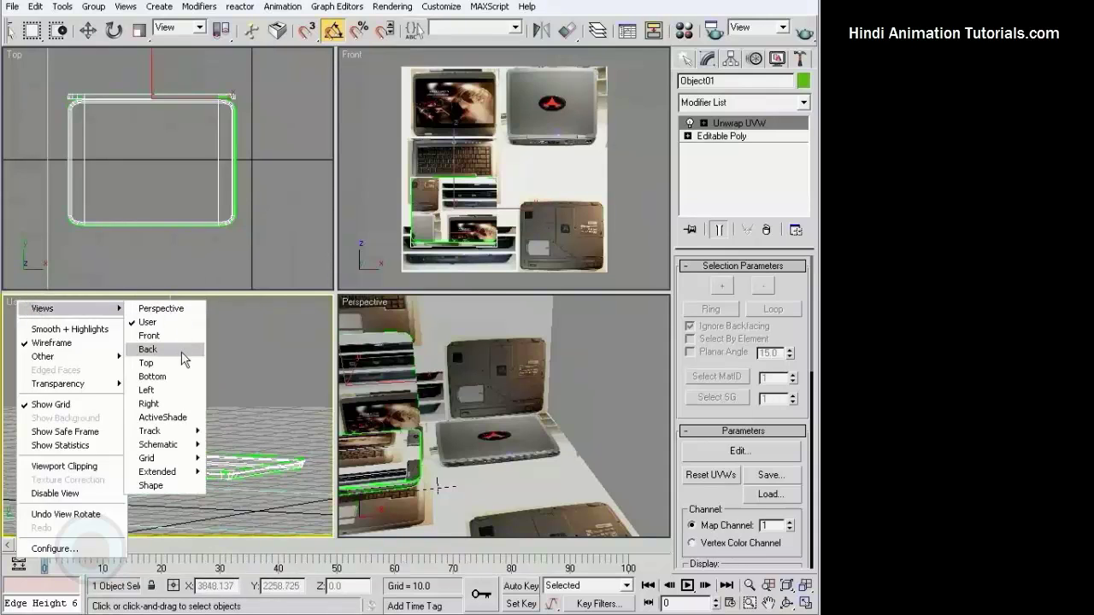
click(169, 390)
scroll(210, 428, down, 5)
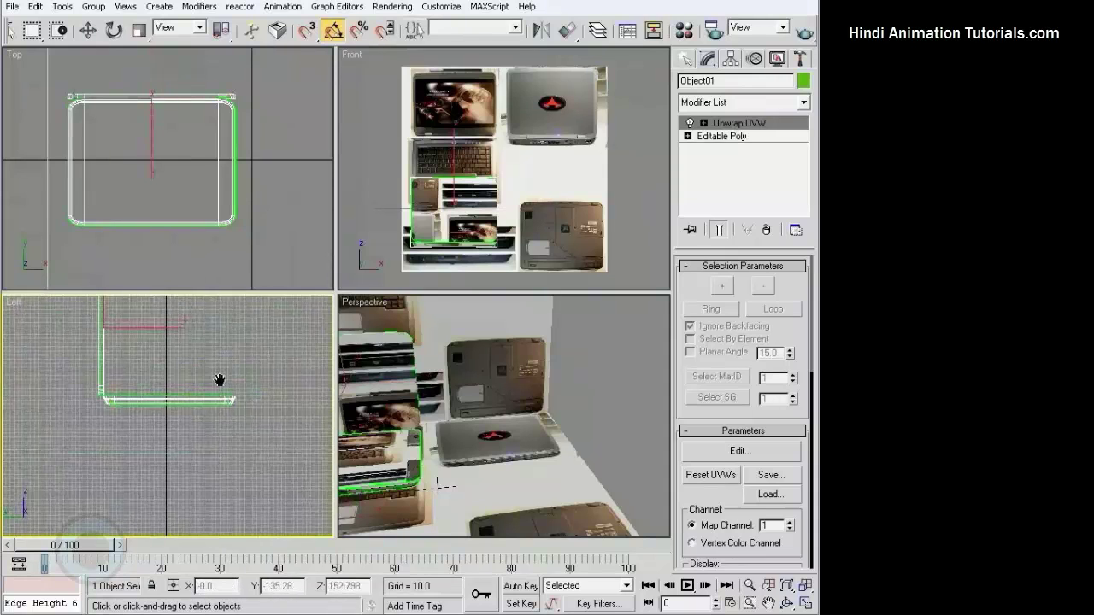
mouse_move(467, 410)
alt+middle_down()
mouse_move(590, 361)
mouse_move(581, 398)
mouse_move(461, 398)
mouse_move(521, 405)
alt+middle_up()
click(590, 376)
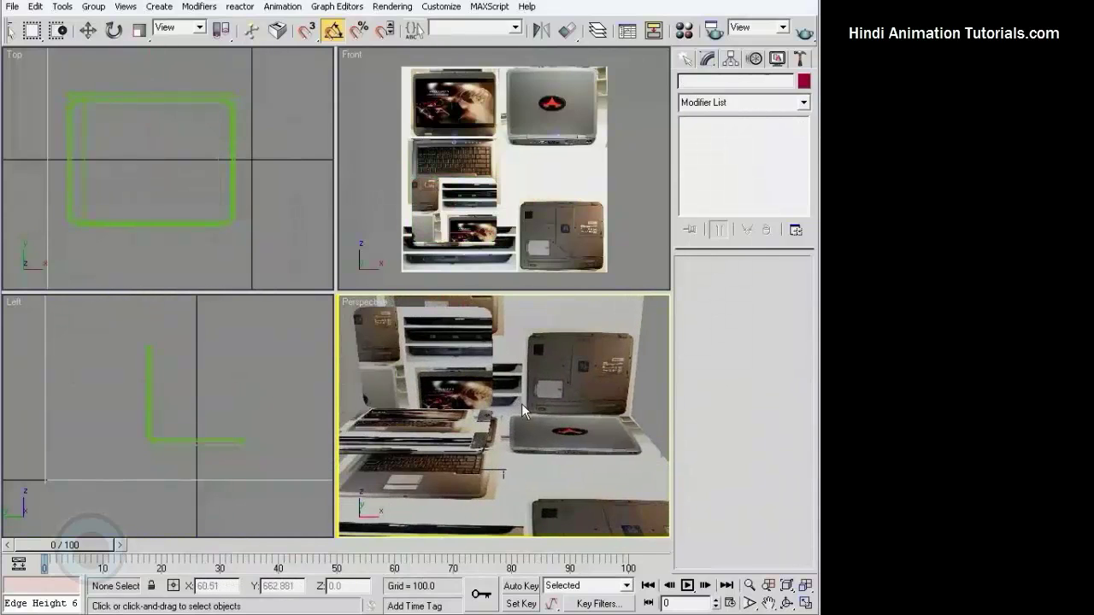
click(474, 367)
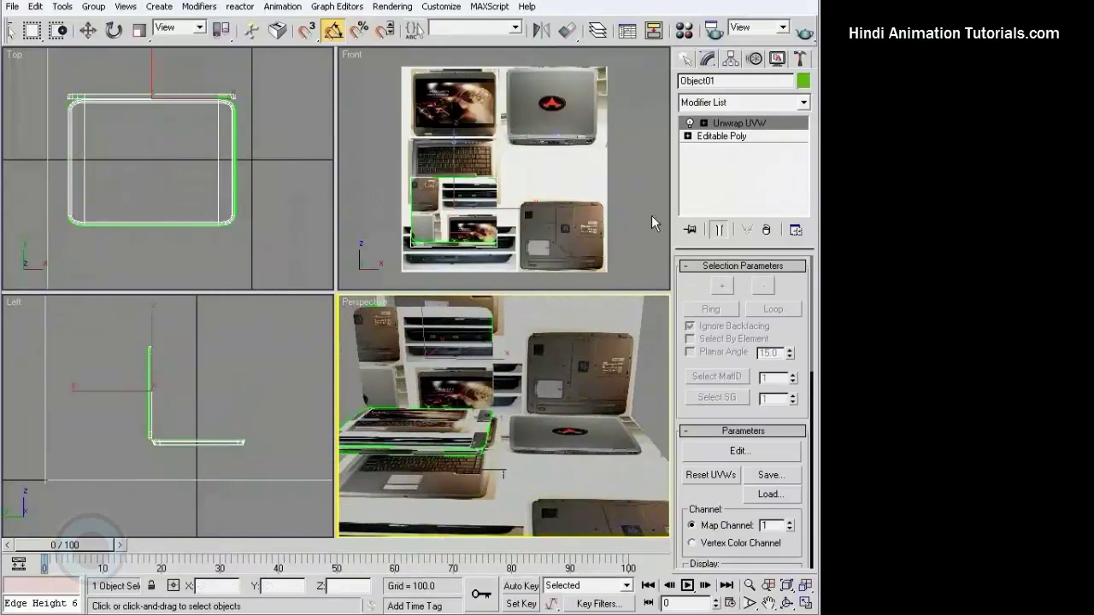
click(740, 453)
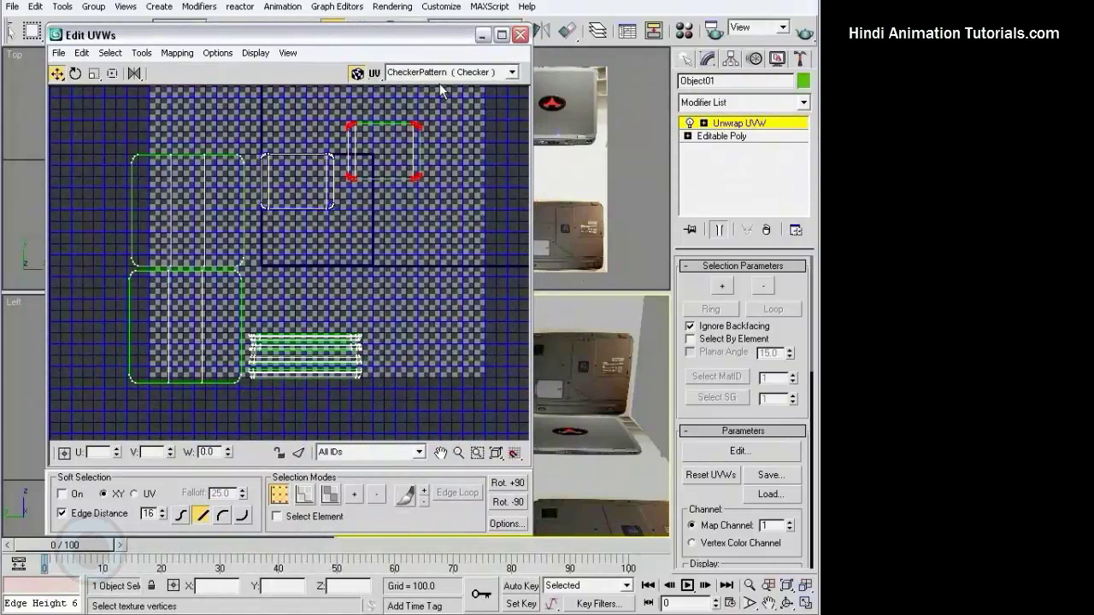
- Load Laptop_vicious.psd as a Bitmap backdrop texture in Edit UVWs, confirming the PSD options
click(512, 72)
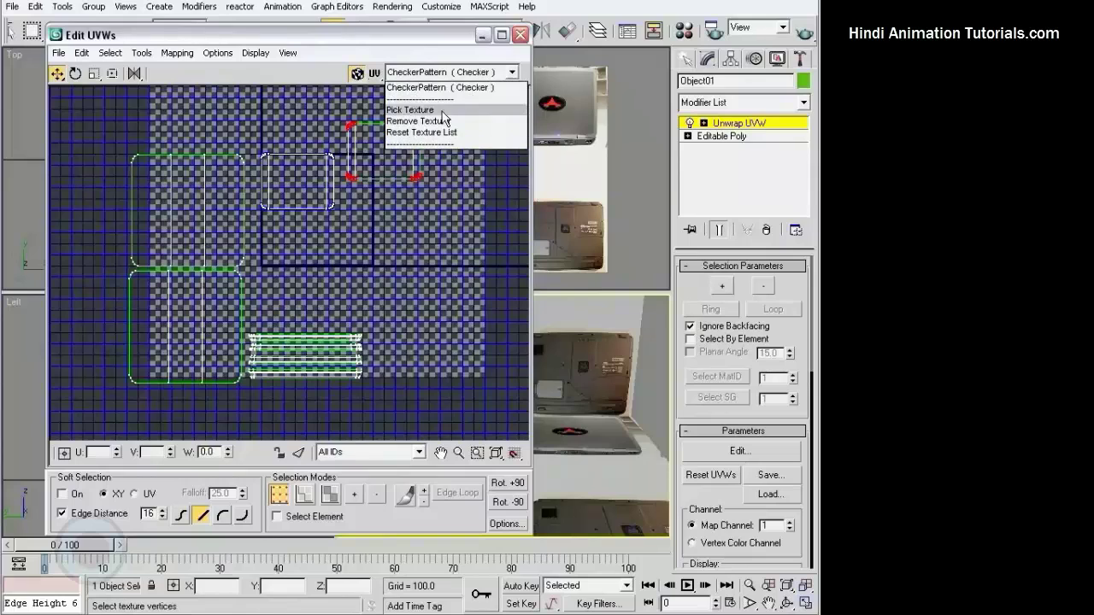
click(443, 110)
double_click(295, 94)
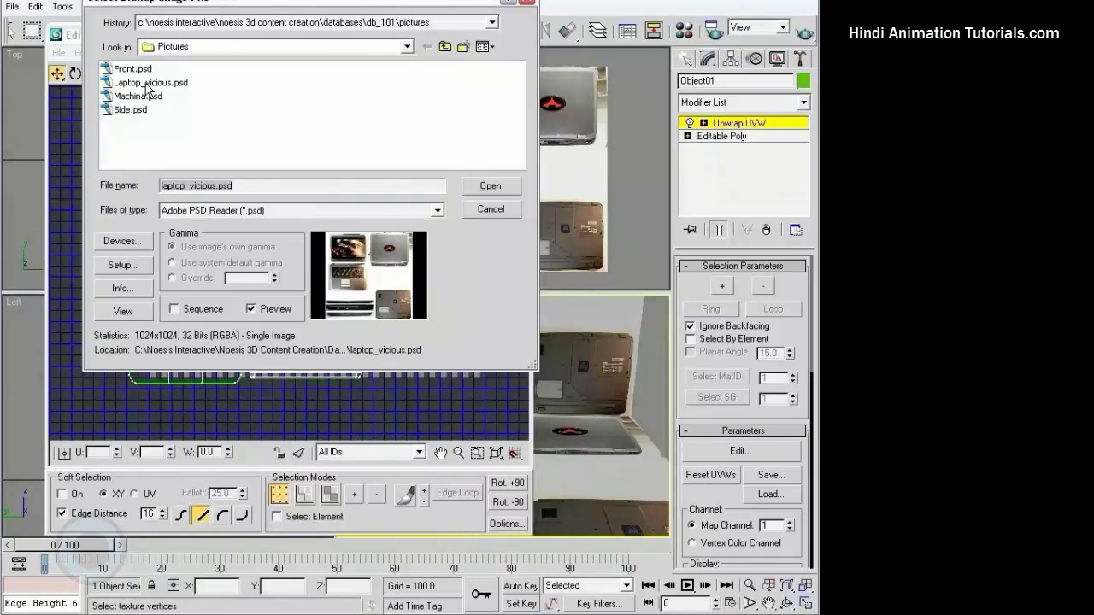
click(476, 189)
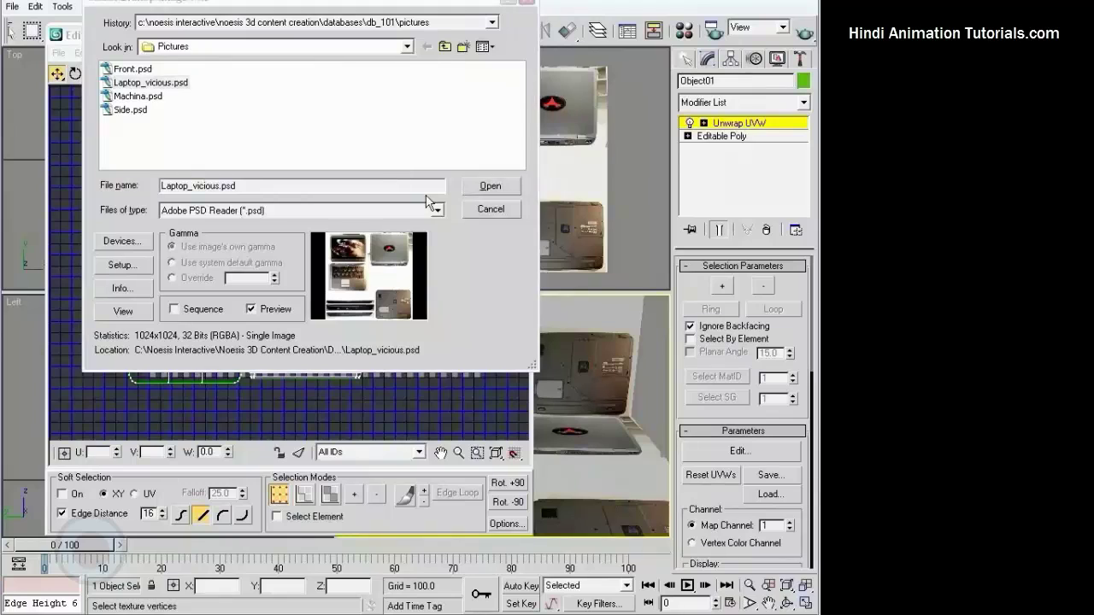
click(255, 314)
- Switch to face selection, pick the keyboard island, then a side strip, and clear the selection
scroll(356, 232, up, 3)
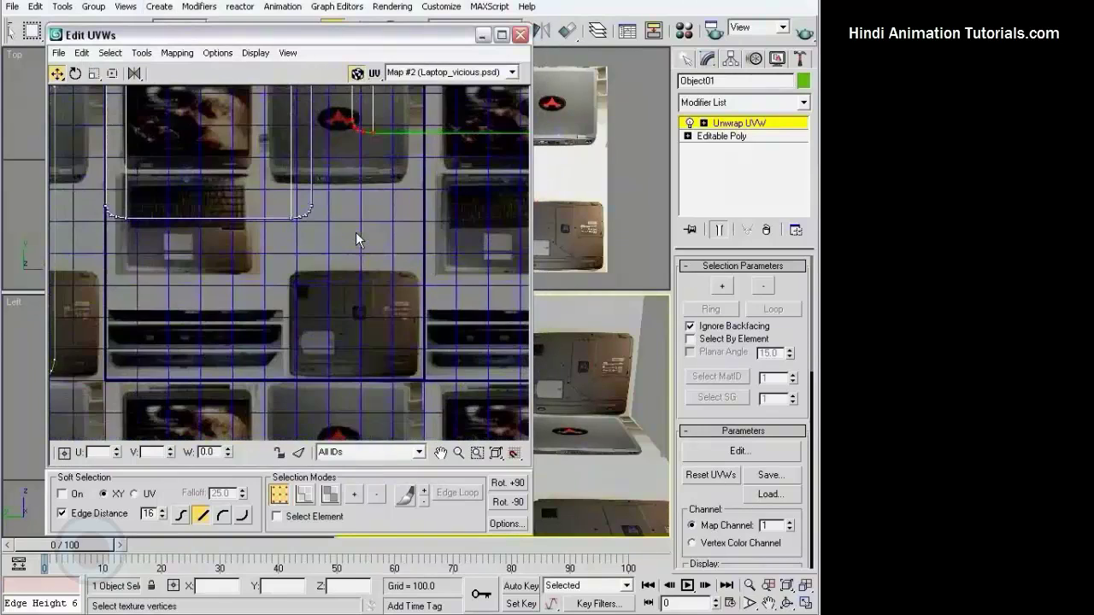
scroll(356, 232, up, 2)
mouse_move(286, 247)
middle_down()
mouse_move(108, 382)
mouse_move(197, 325)
middle_up()
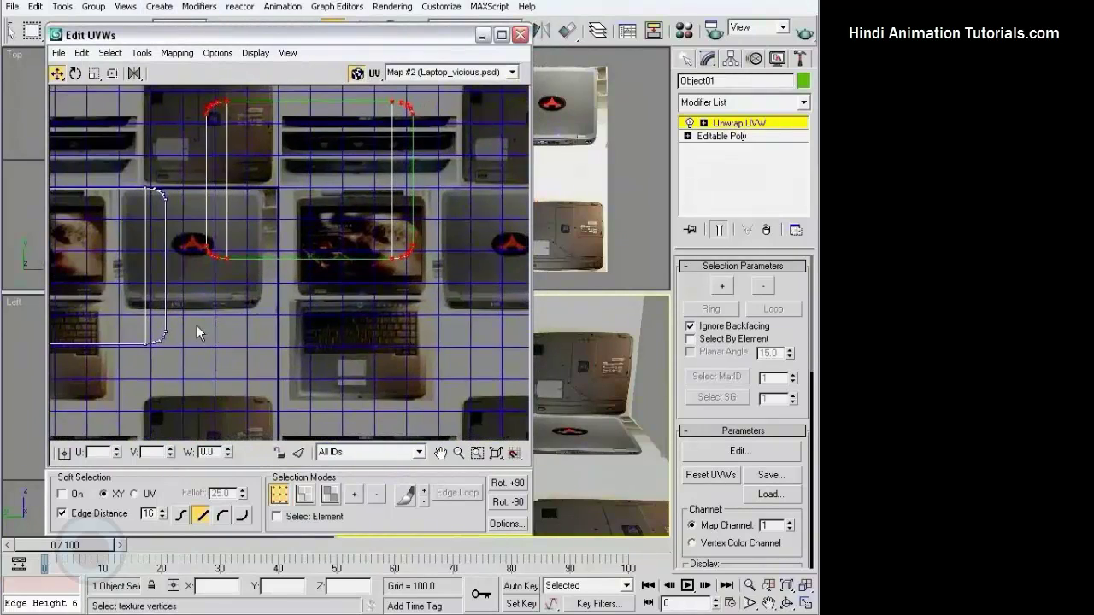
scroll(282, 270, down, 1)
scroll(282, 270, down, 1)
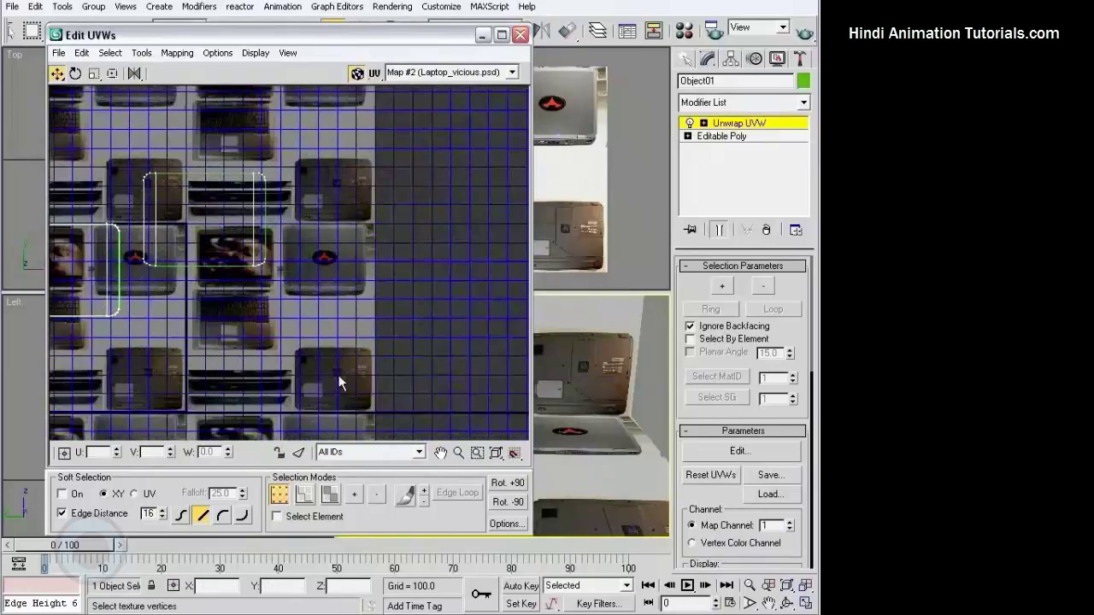
click(329, 494)
click(202, 218)
scroll(653, 399, down, 3)
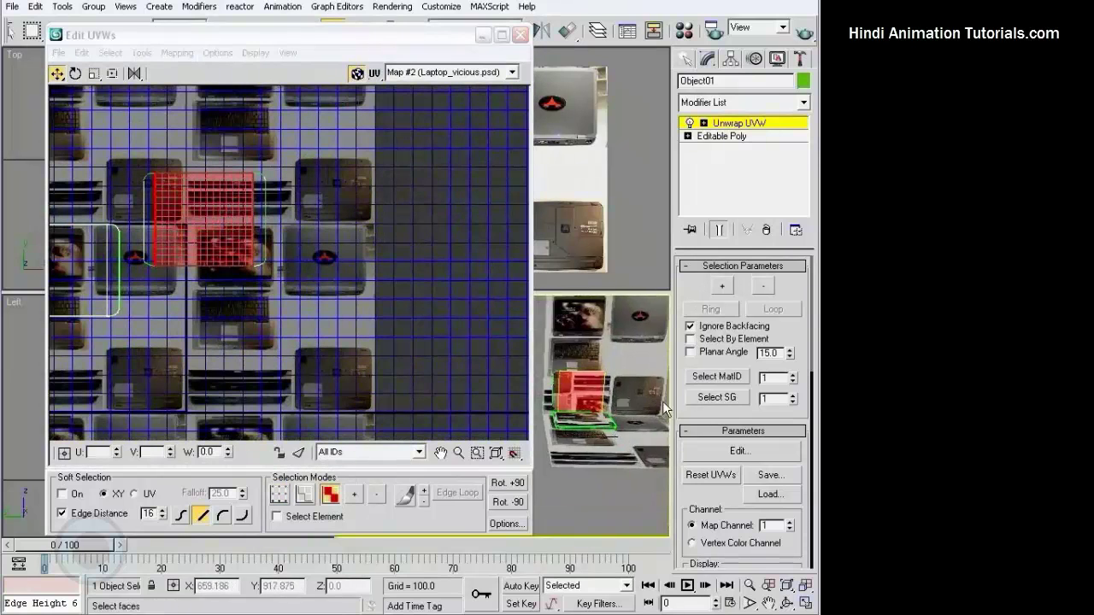
scroll(663, 401, up, 2)
scroll(623, 397, up, 3)
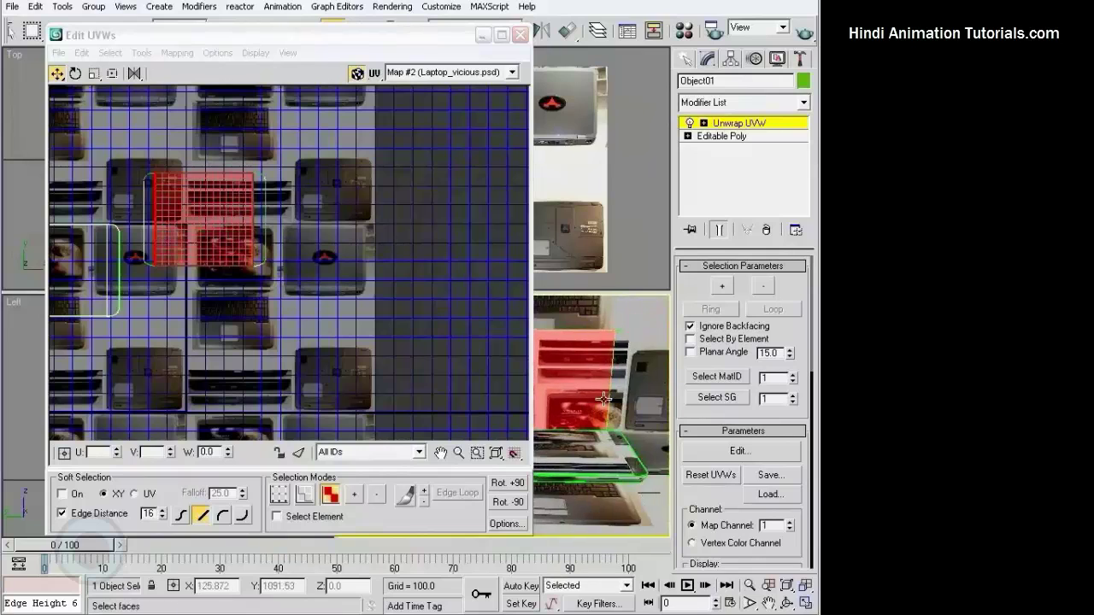
click(617, 382)
scroll(625, 389, up, 2)
scroll(373, 285, up, 3)
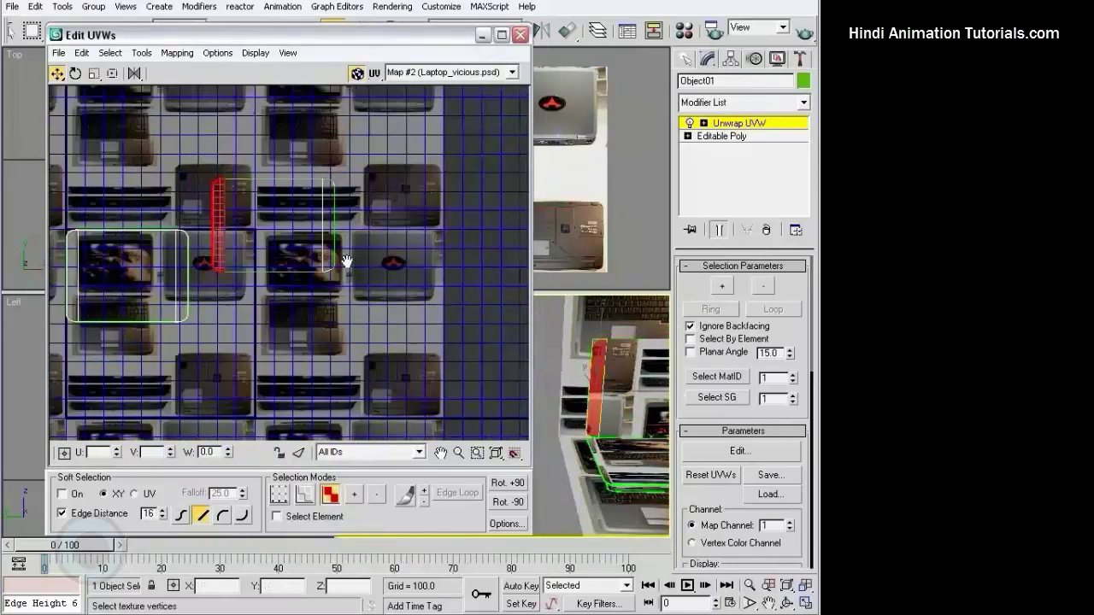
click(340, 212)
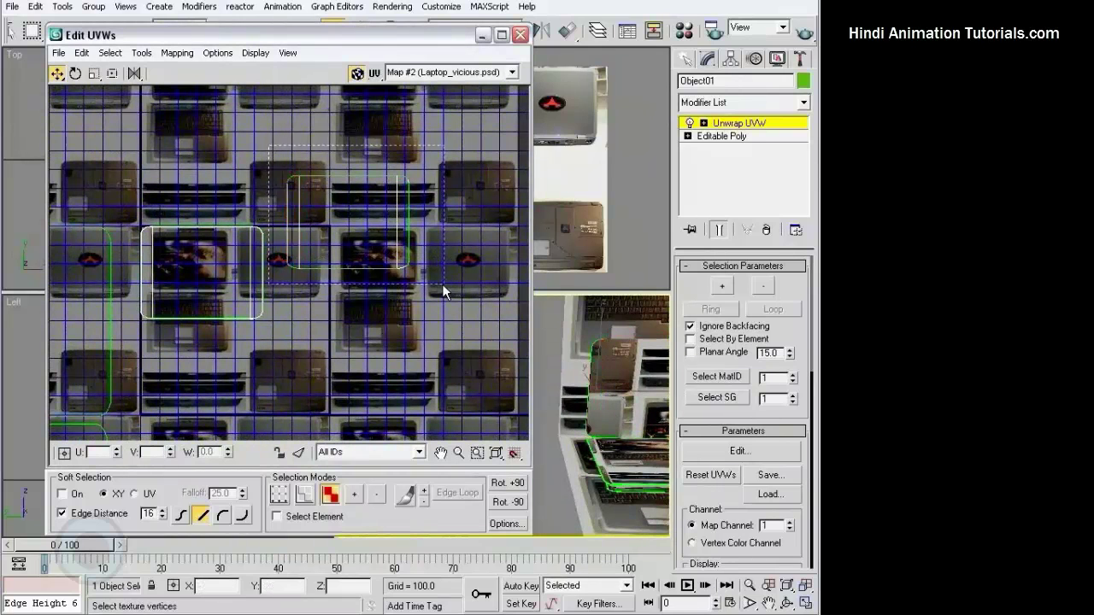
- Select the screen's UV island and move it over the centre laptop screen in the photo
click(102, 154)
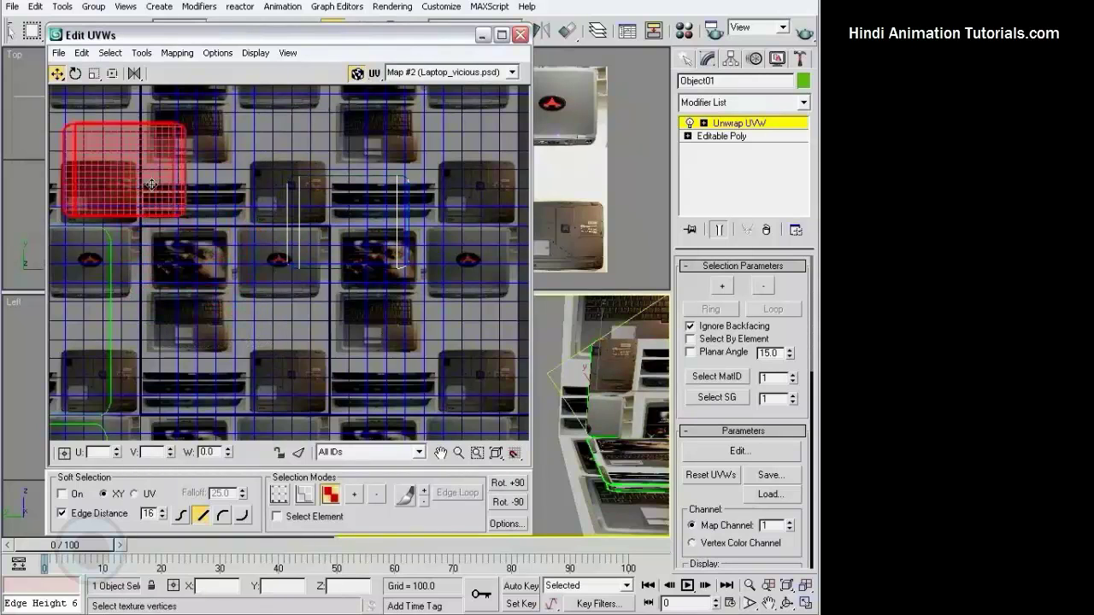
click(298, 145)
click(342, 221)
scroll(444, 212, up, 3)
scroll(444, 212, up, 2)
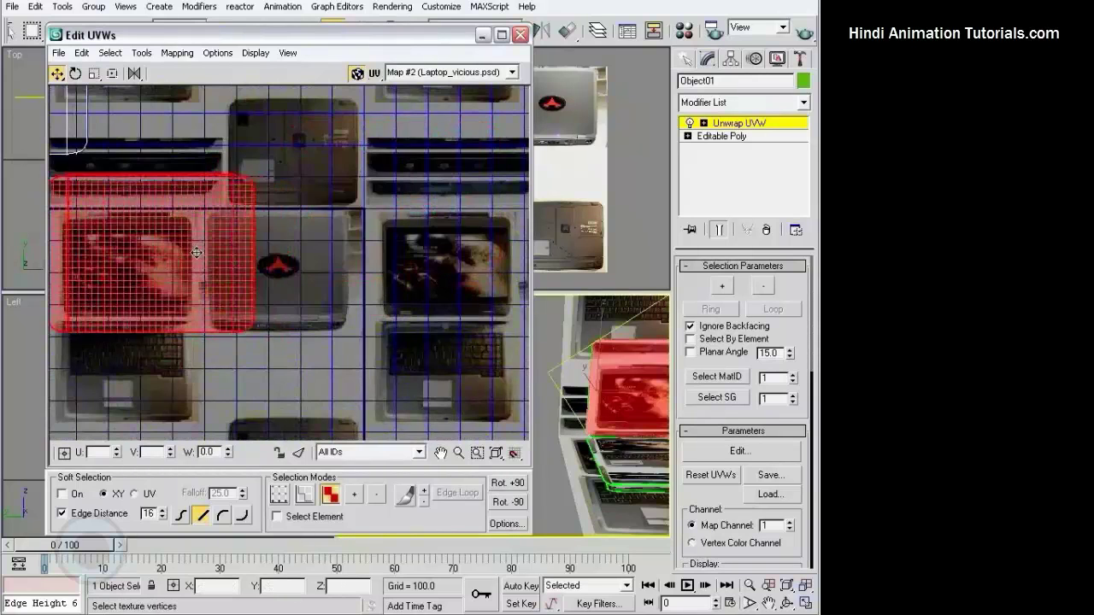
middle_drag(420, 239, 359, 243)
drag(368, 256, 339, 248)
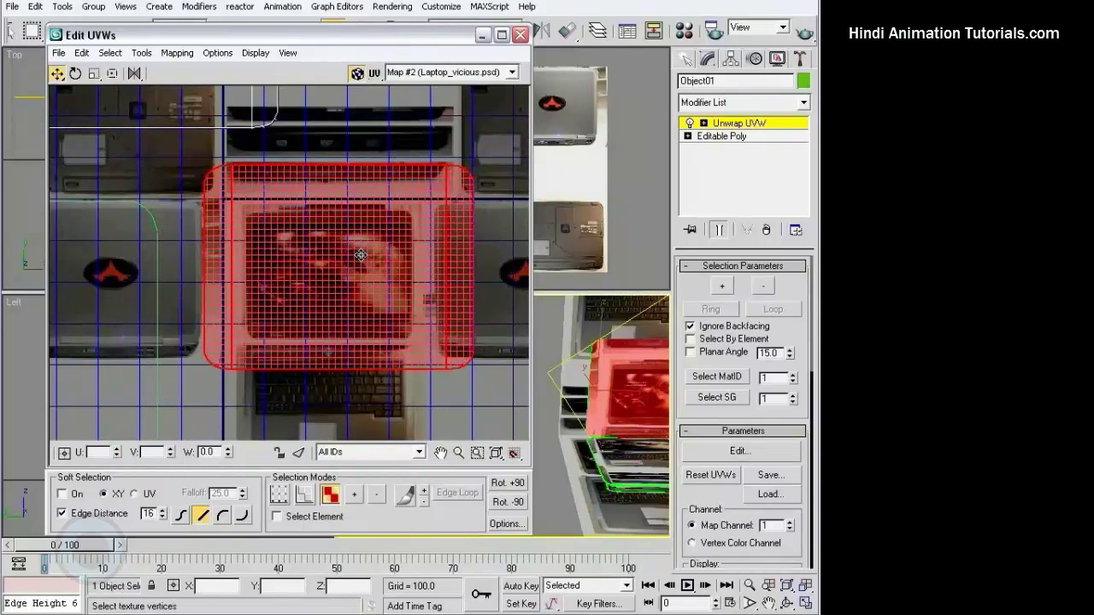
scroll(361, 255, up, 2)
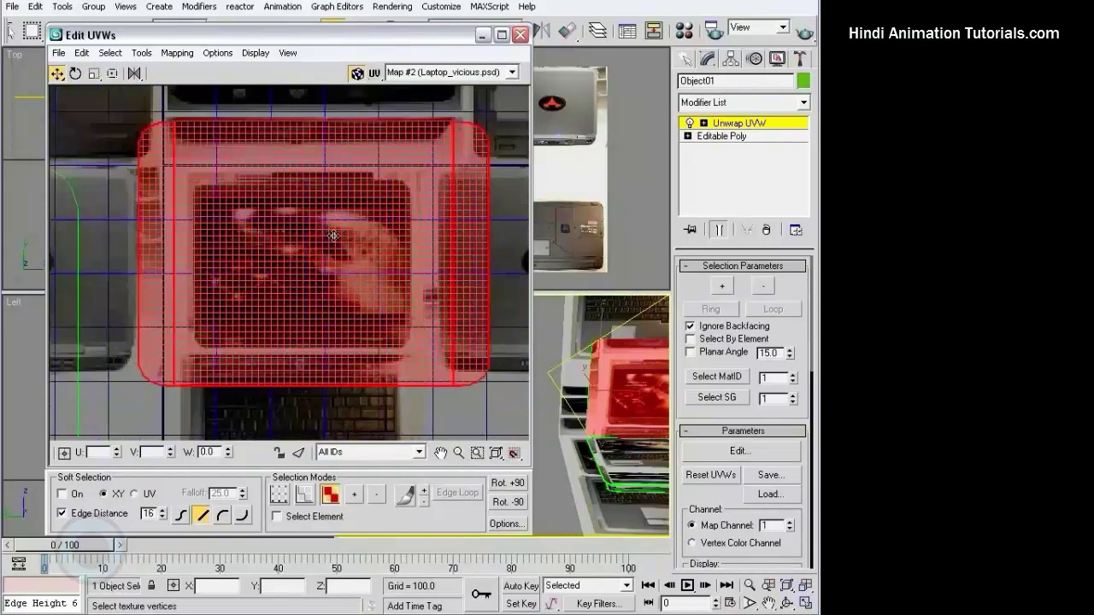
- In Freeform Mode, scale the screen island's corners to cover the photo's laptop screen
click(113, 74)
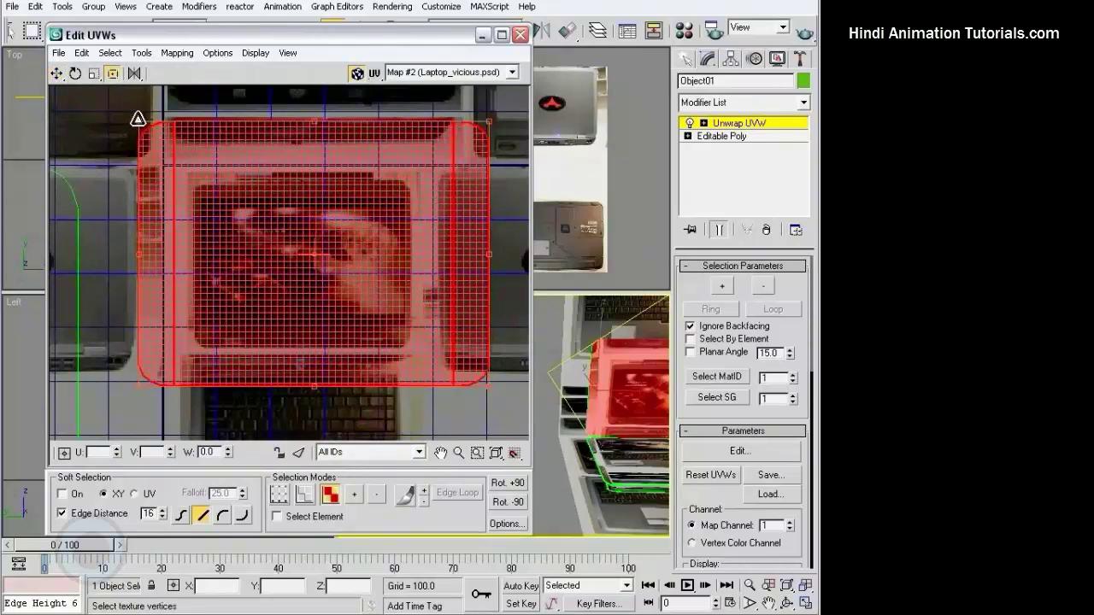
mouse_move(137, 118)
mouse_down()
mouse_move(336, 274)
mouse_move(322, 236)
mouse_move(375, 308)
mouse_up()
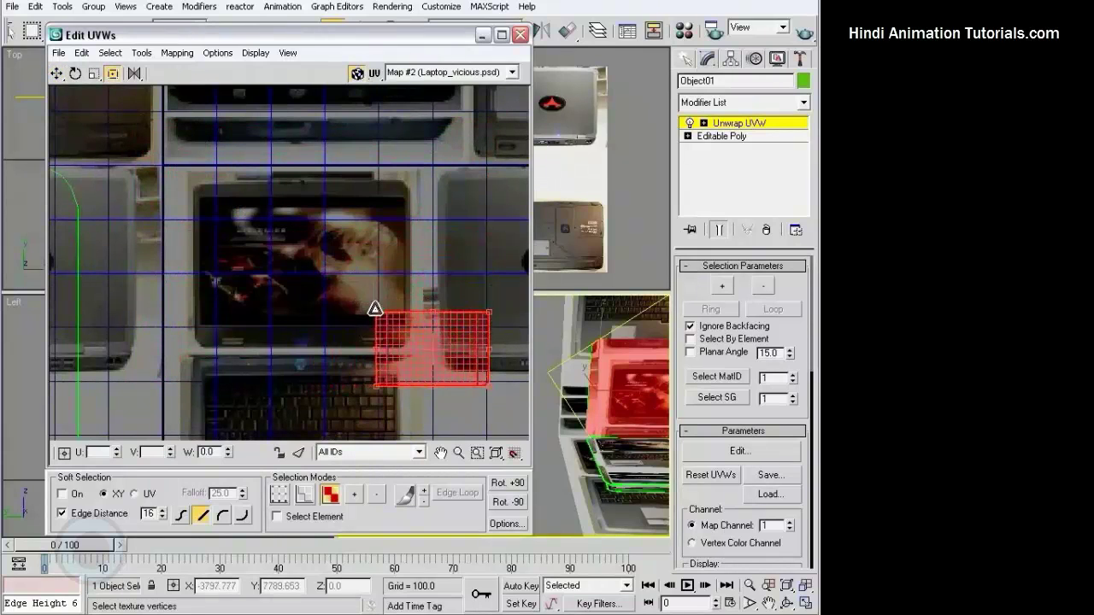
drag(431, 348, 255, 312)
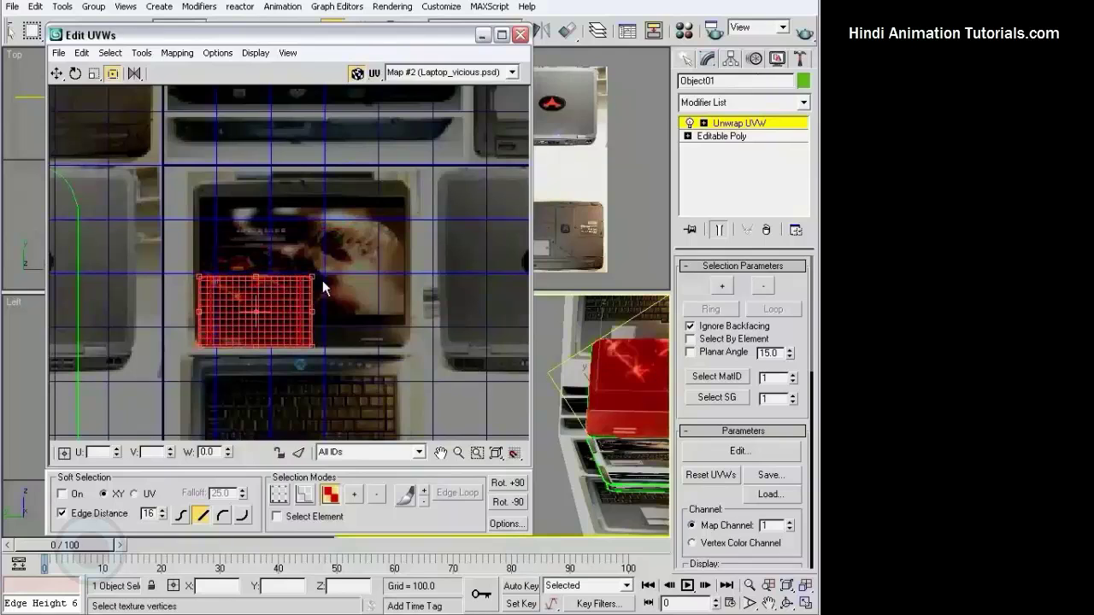
drag(309, 276, 403, 181)
scroll(402, 180, up, 2)
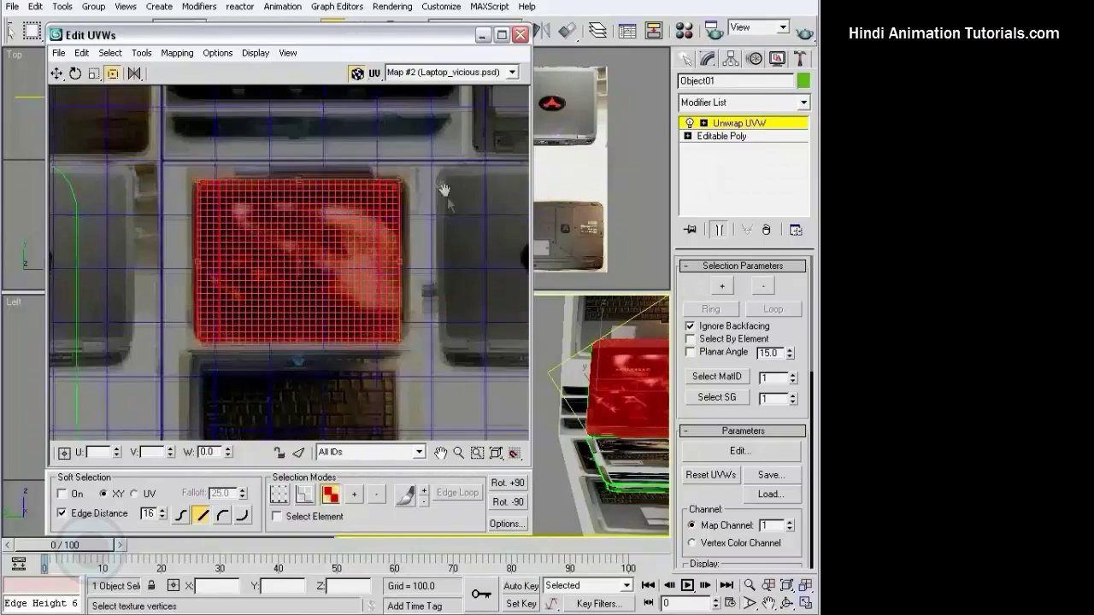
middle_drag(388, 195, 358, 165)
drag(429, 140, 438, 135)
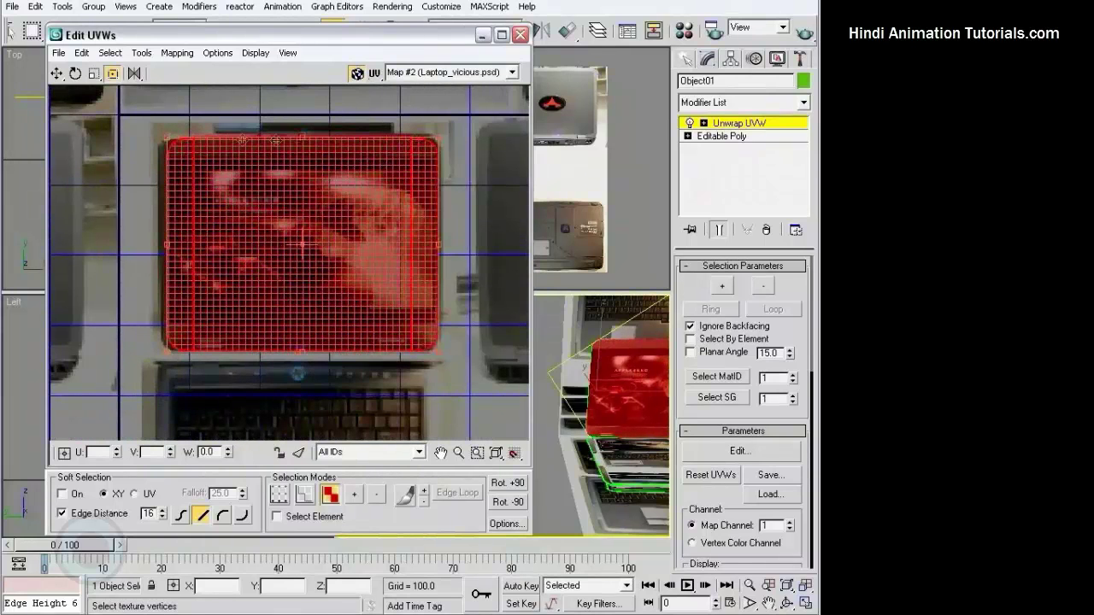
drag(158, 138, 157, 132)
drag(438, 135, 443, 130)
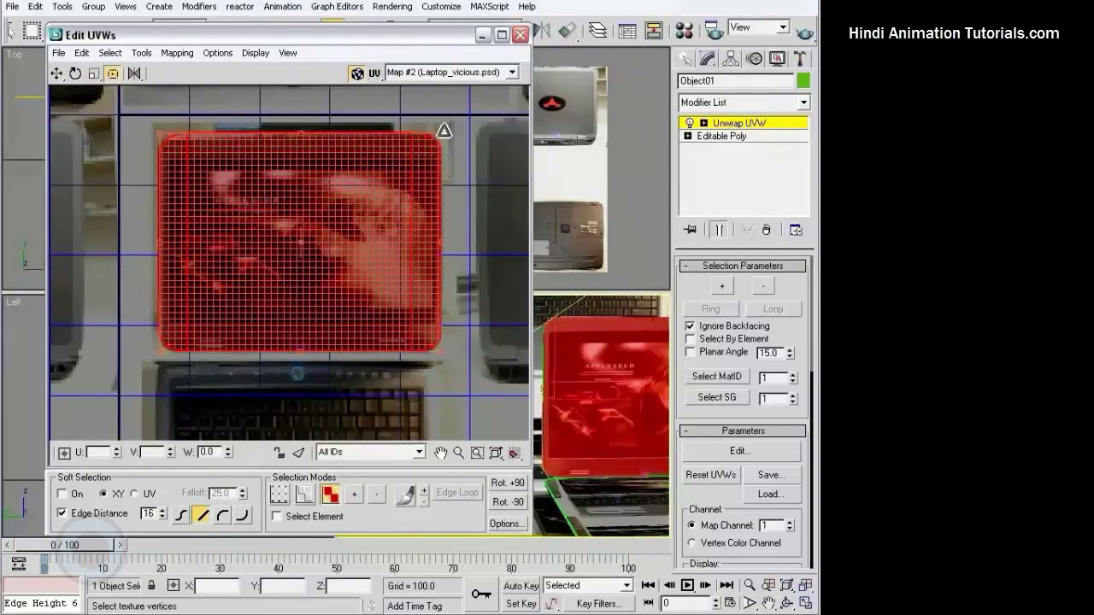
- Deselect the island and orbit the Perspective view to check the textured screen
click(598, 410)
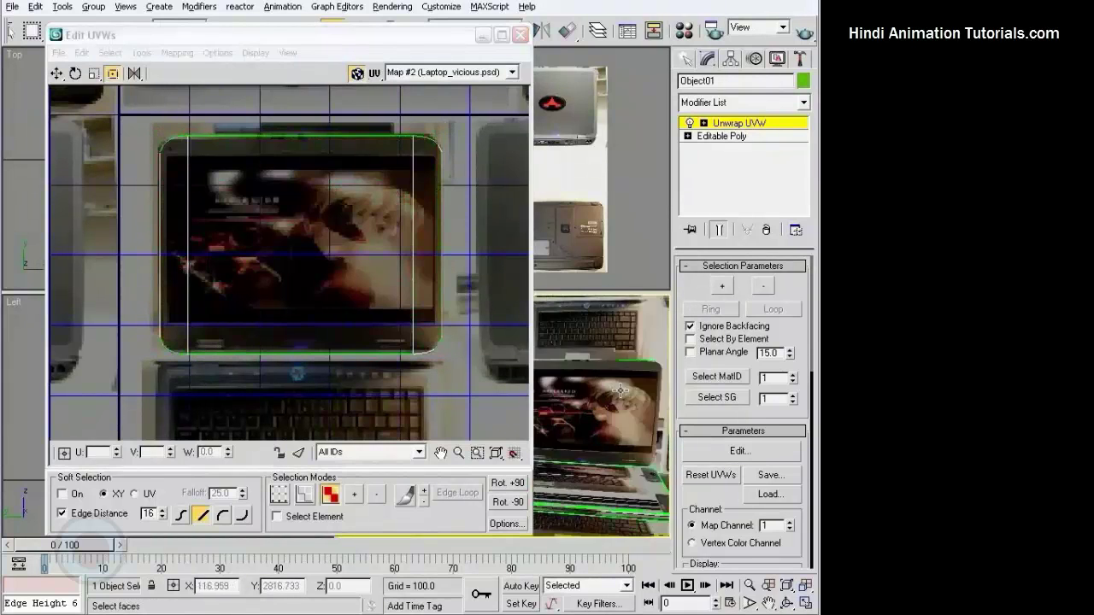
alt+middle_drag(599, 411, 668, 396)
scroll(668, 396, up, 3)
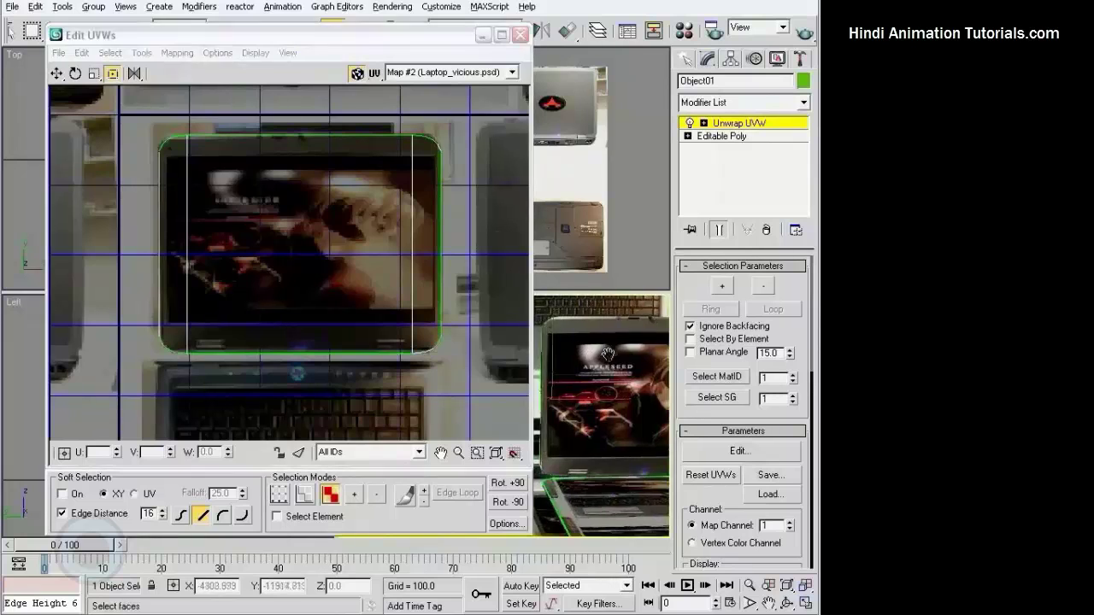
scroll(586, 355, up, 4)
middle_drag(585, 355, 559, 361)
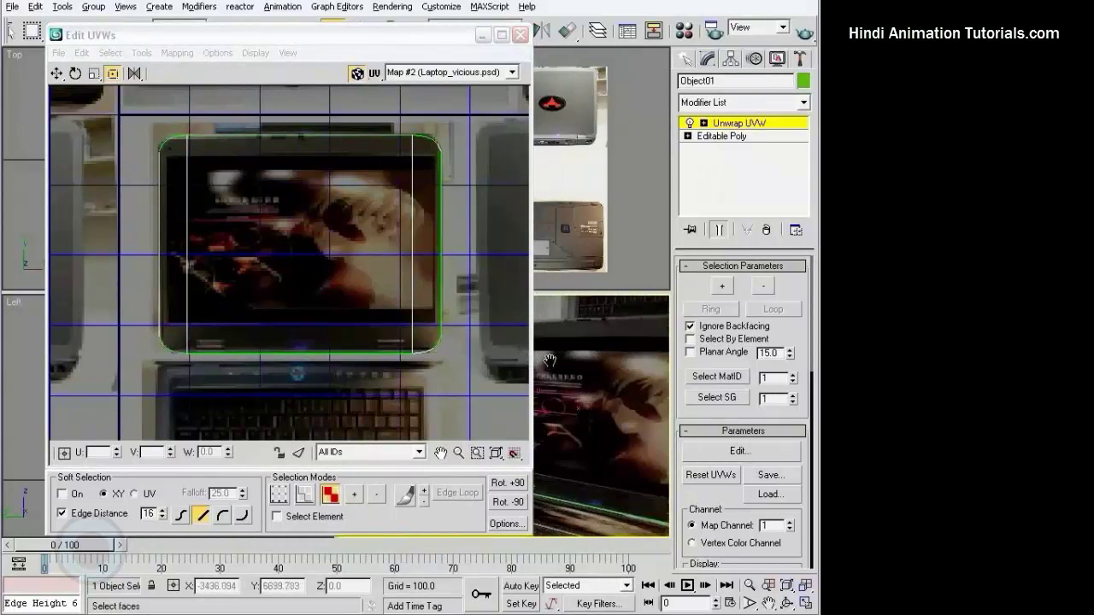
click(427, 283)
scroll(426, 283, down, 2)
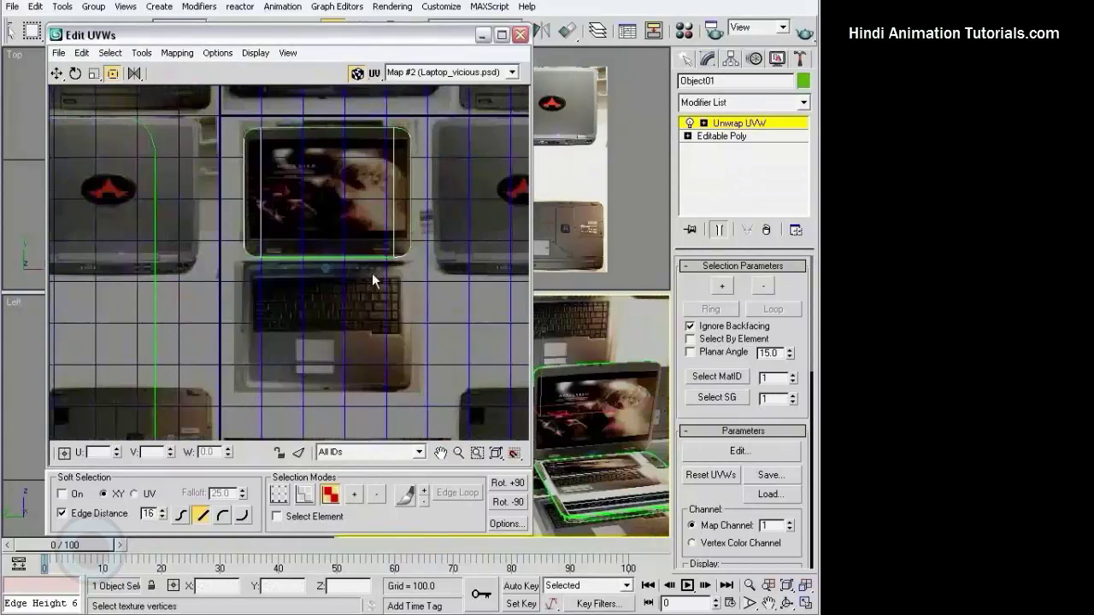
scroll(372, 273, down, 2)
scroll(409, 301, down, 2)
scroll(349, 237, up, 2)
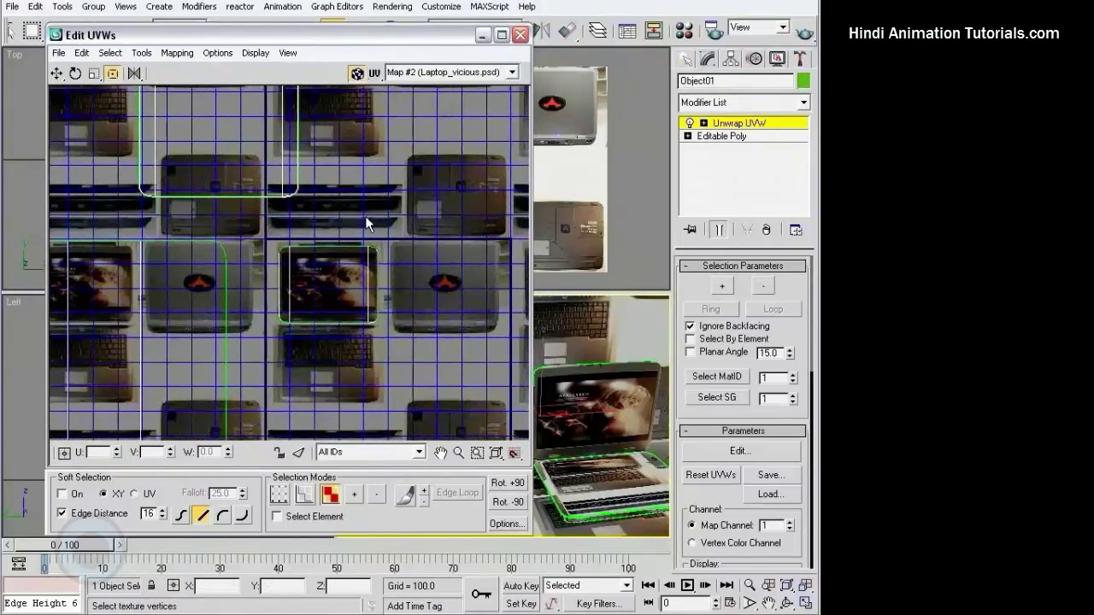
scroll(258, 208, down, 2)
- Select the lid's back UV island and move it onto the red-logo lid tile
drag(311, 271, 312, 272)
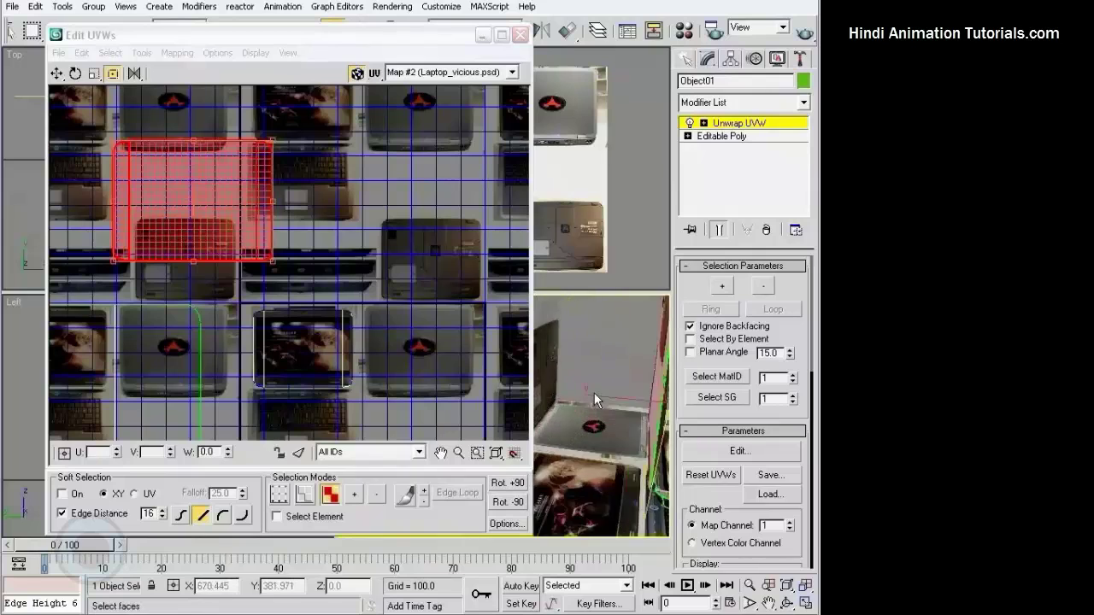
scroll(594, 393, up, 3)
scroll(557, 369, up, 5)
scroll(558, 370, down, 2)
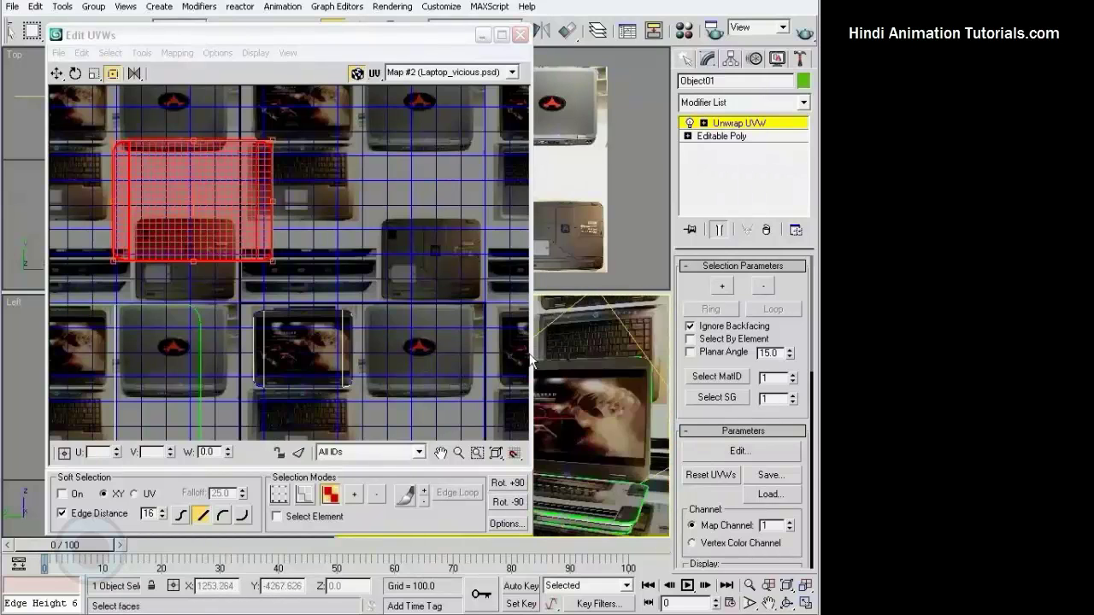
scroll(557, 369, down, 2)
scroll(557, 370, down, 2)
middle_drag(304, 177, 265, 155)
drag(171, 162, 409, 306)
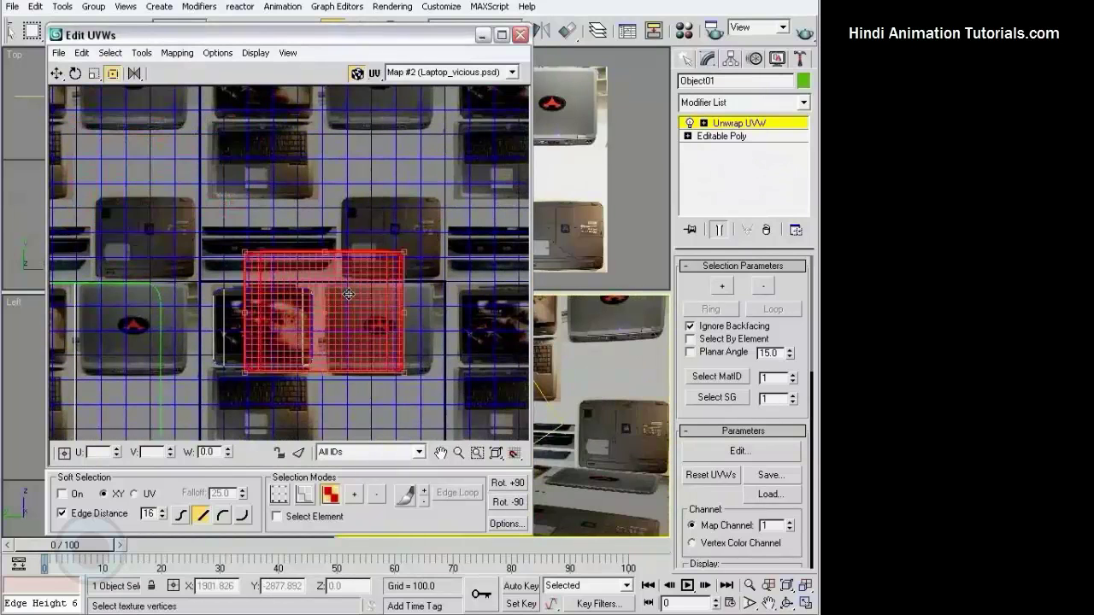
- Scale the lid-back island's corners until it covers the logo lid photo
mouse_move(309, 260)
mouse_down()
mouse_move(385, 313)
mouse_move(349, 305)
mouse_move(361, 306)
mouse_move(372, 265)
mouse_up()
scroll(360, 307, up, 3)
scroll(376, 264, up, 3)
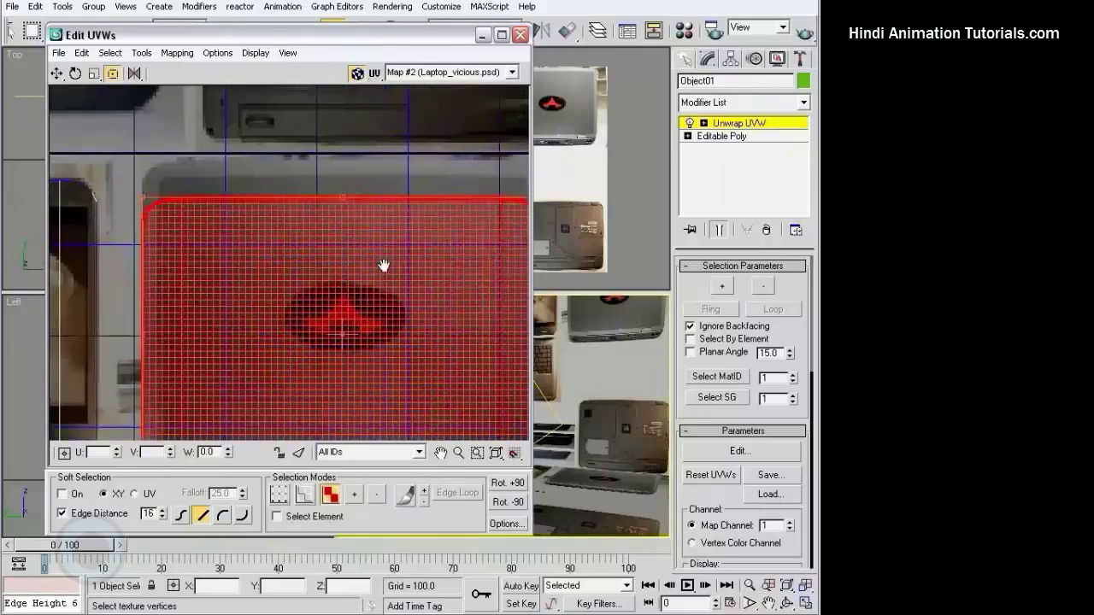
scroll(412, 252, down, 1)
drag(500, 210, 502, 179)
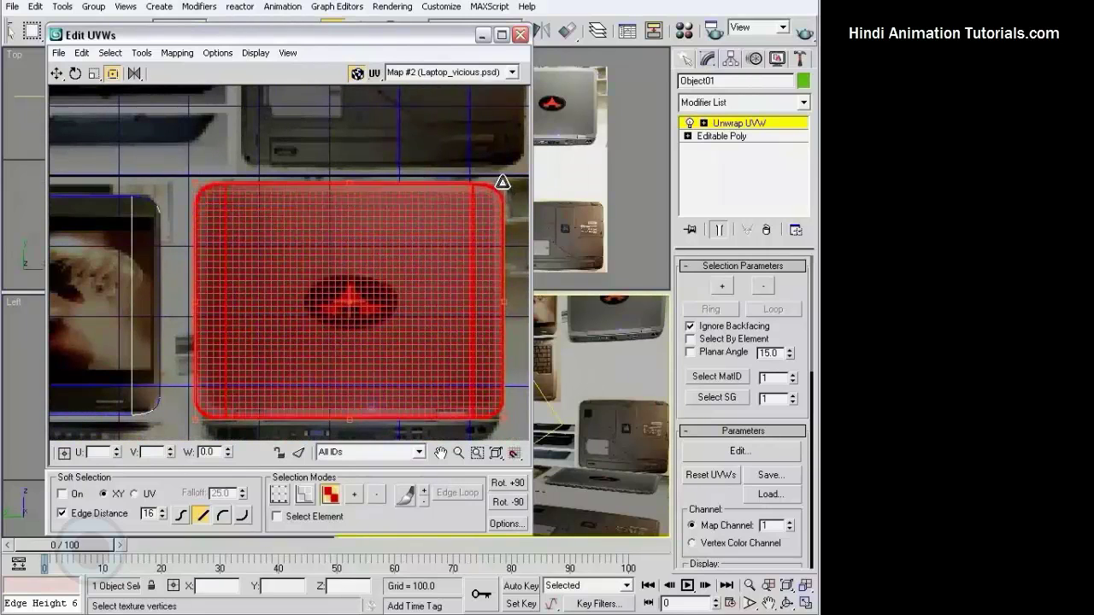
scroll(317, 214, up, 2)
middle_drag(317, 214, 415, 283)
scroll(415, 283, up, 1)
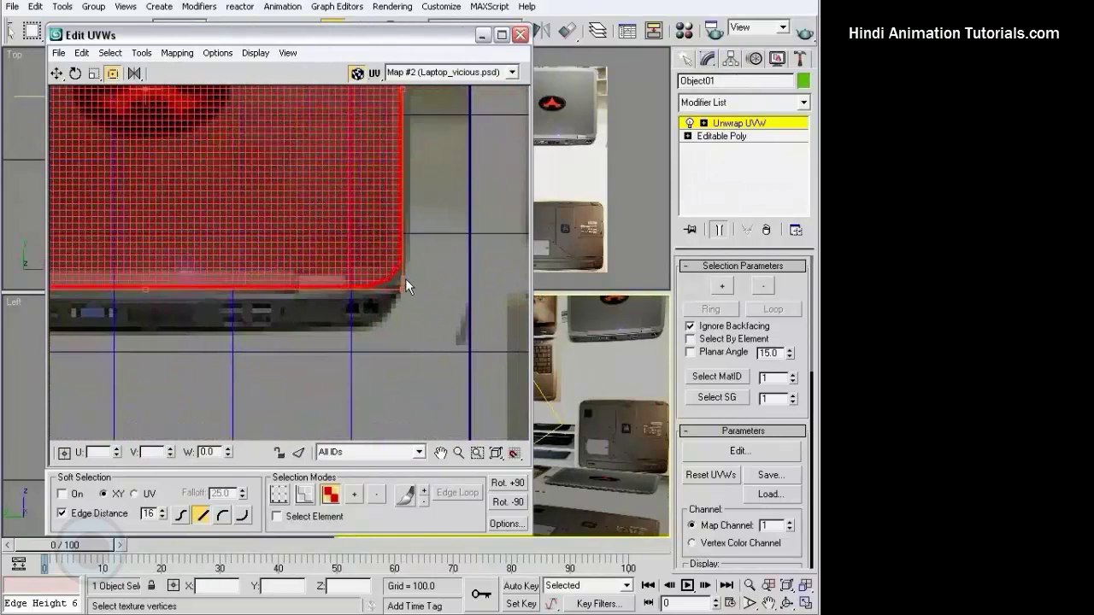
scroll(401, 288, down, 2)
scroll(217, 256, up, 2)
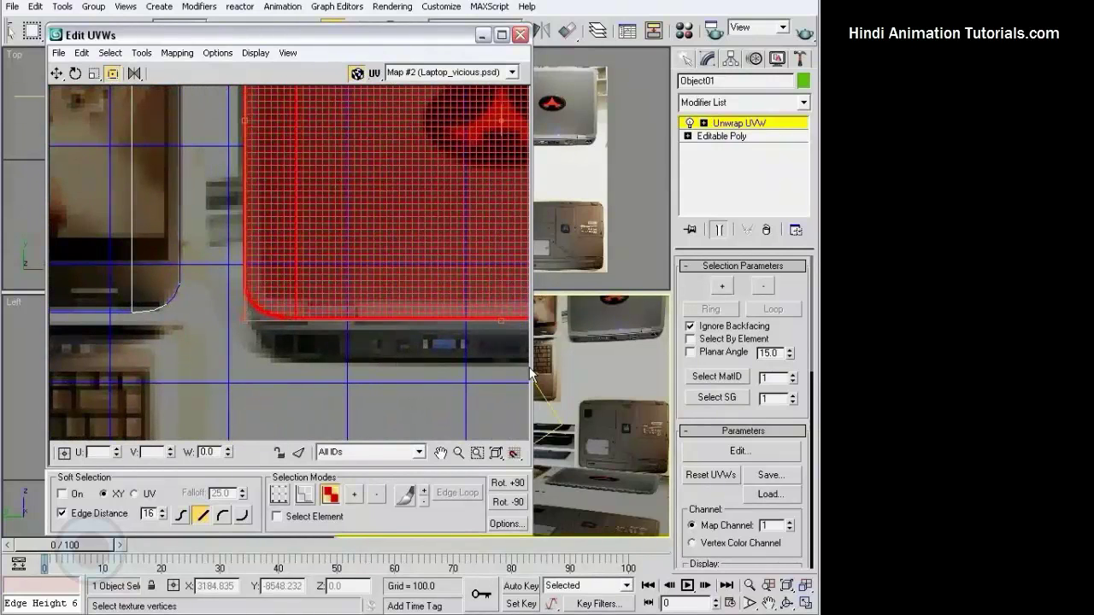
scroll(526, 371, down, 1)
scroll(598, 401, down, 5)
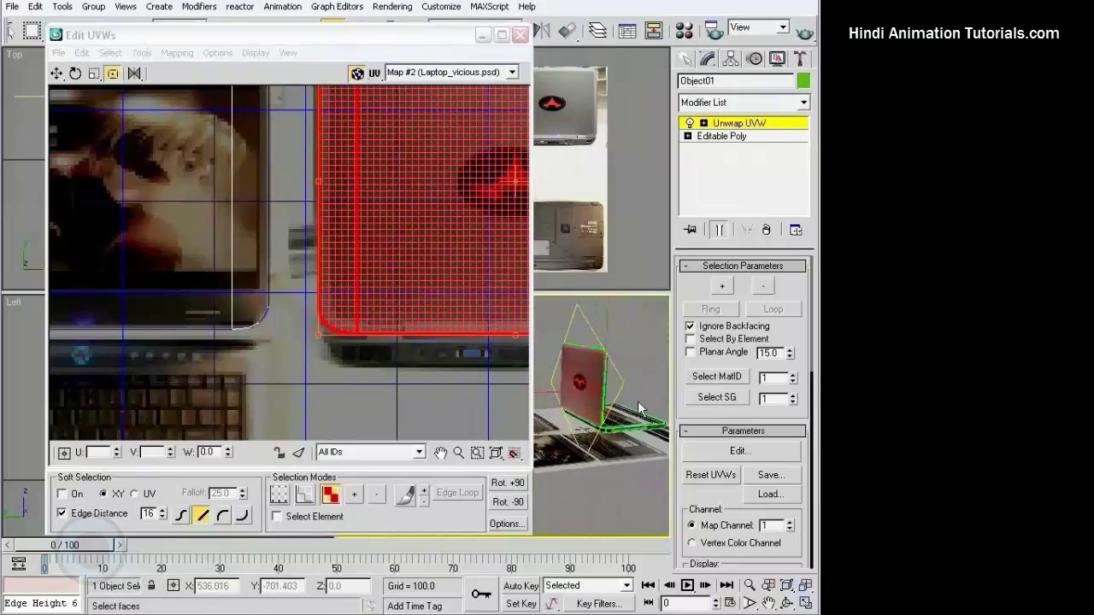
scroll(632, 399, up, 3)
scroll(620, 394, up, 2)
scroll(609, 390, up, 1)
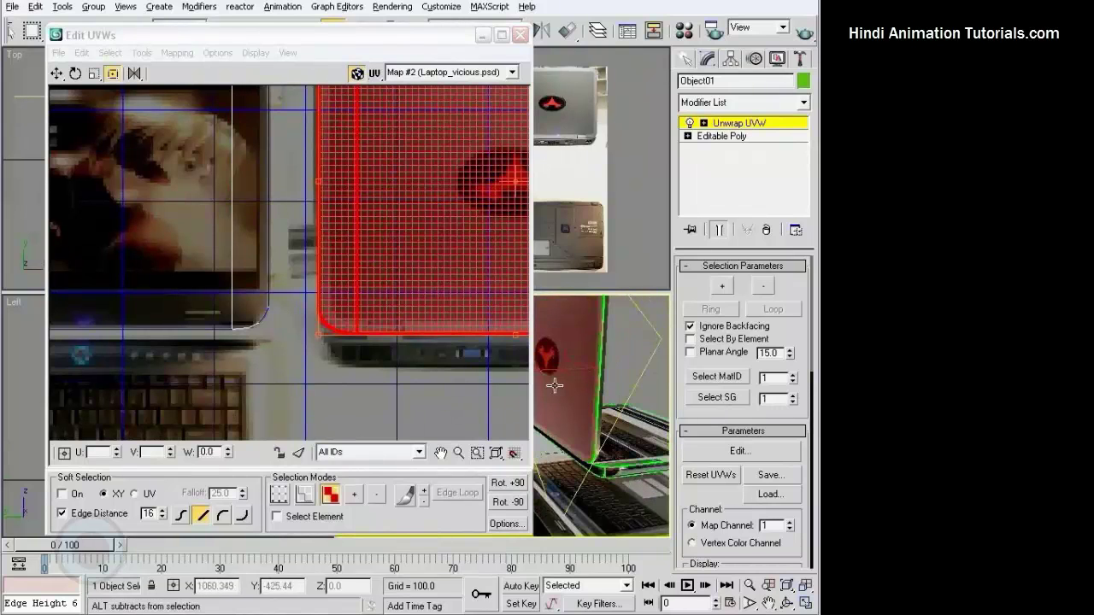
- Clear the face selection and orbit Perspective to view the logo on the lid's back
click(607, 369)
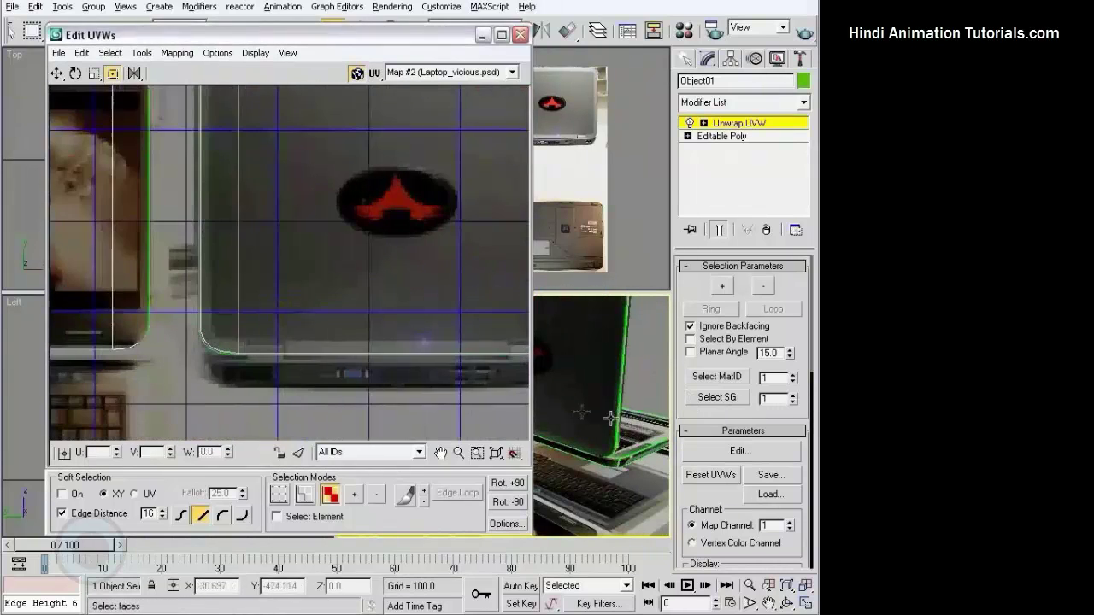
mouse_move(609, 418)
alt+middle_down()
mouse_move(595, 429)
mouse_move(454, 315)
alt+middle_up()
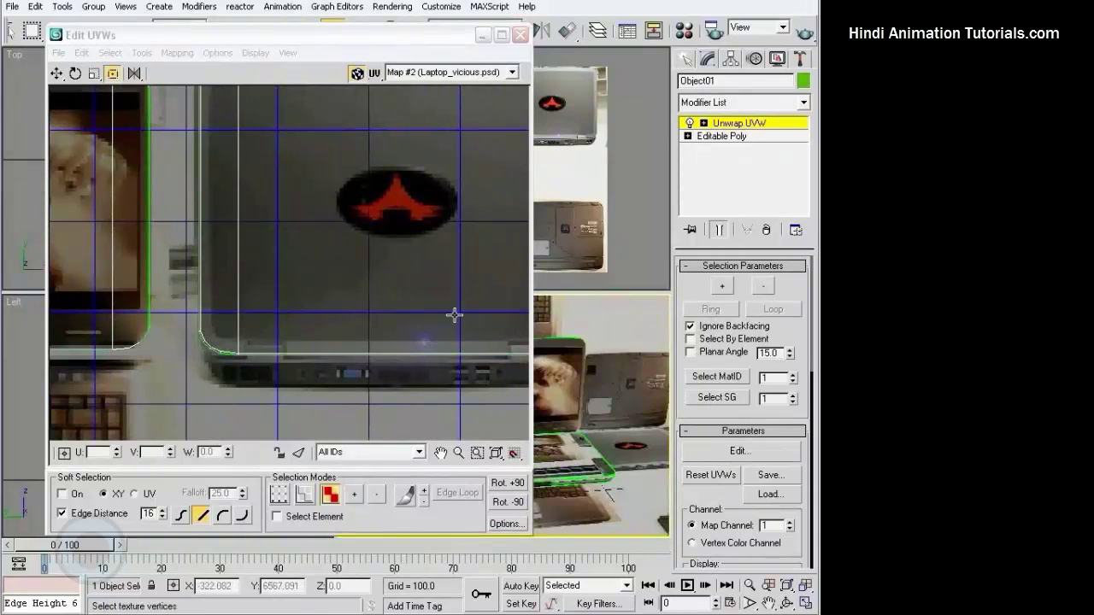
scroll(454, 315, down, 3)
scroll(464, 283, down, 2)
middle_drag(465, 231, 406, 179)
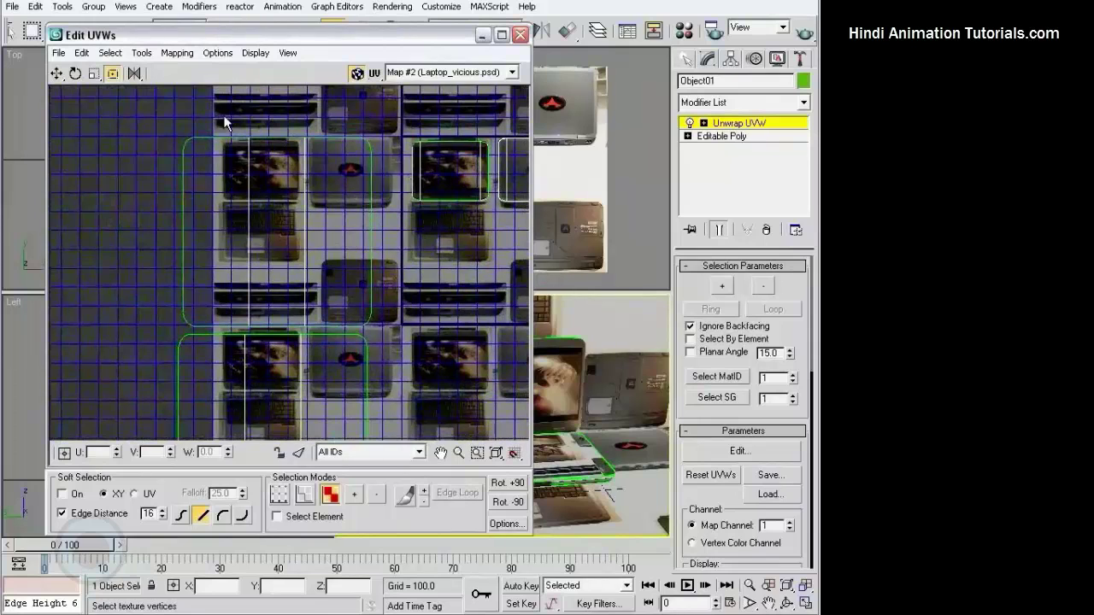
- Select the keyboard's UV island and squash it vertically
click(368, 316)
middle_drag(361, 264, 345, 240)
scroll(327, 213, down, 1)
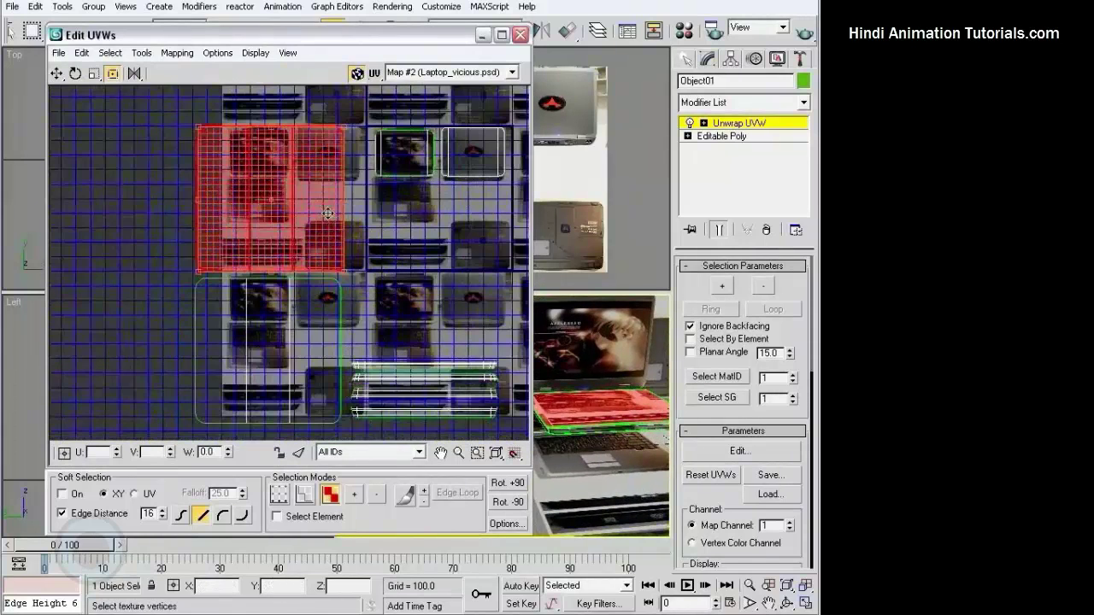
scroll(328, 213, up, 1)
drag(350, 102, 350, 196)
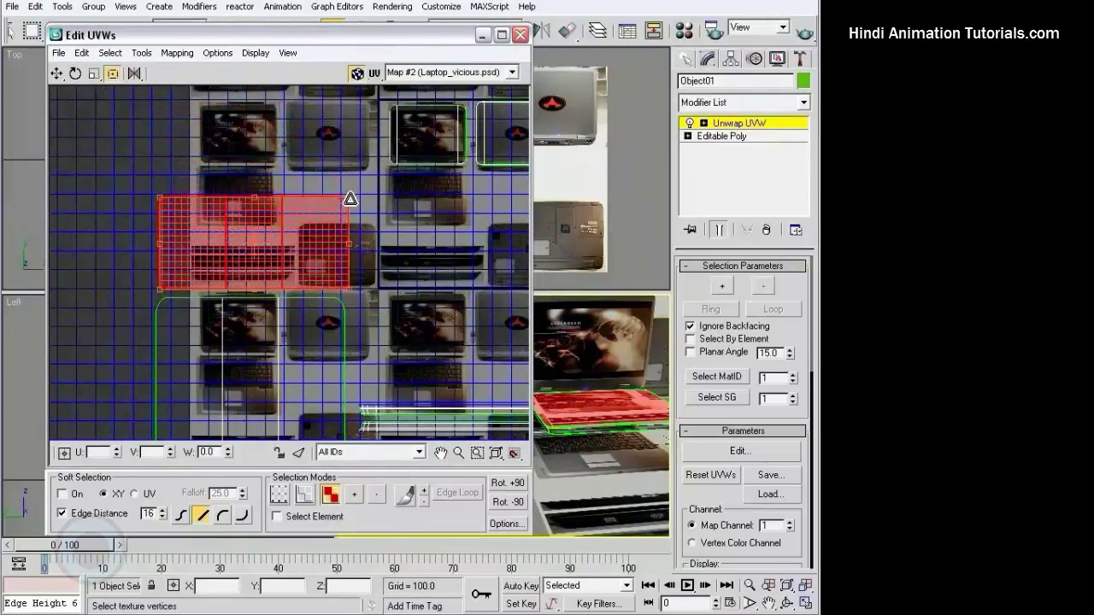
middle_drag(350, 196, 414, 89)
- Clear the selection and move another UV cluster aside to the left
click(184, 226)
drag(378, 301, 379, 301)
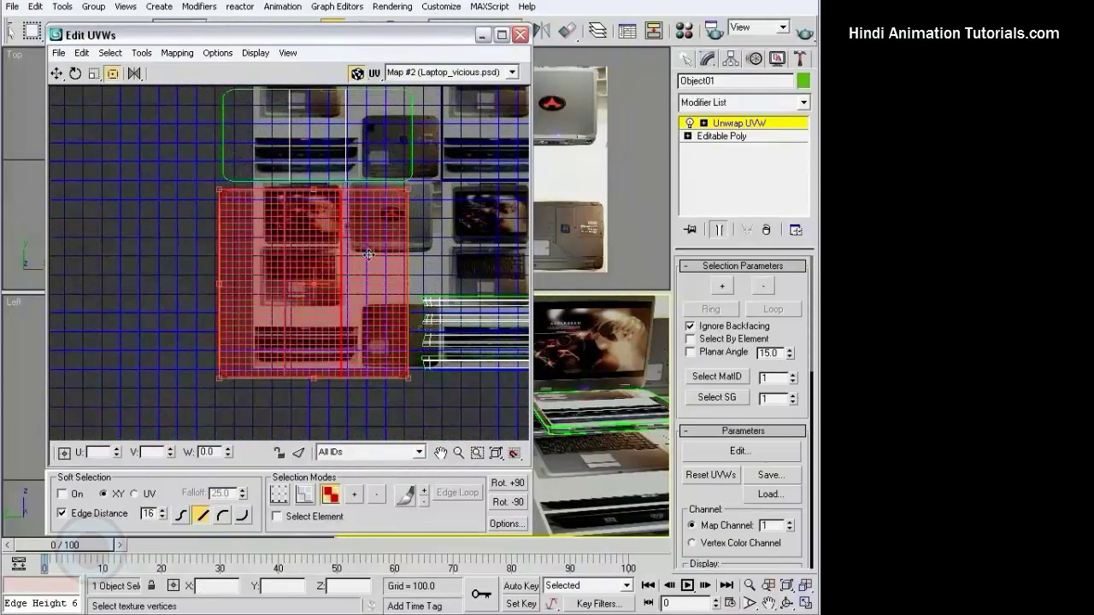
drag(342, 249, 176, 248)
middle_drag(374, 236, 402, 270)
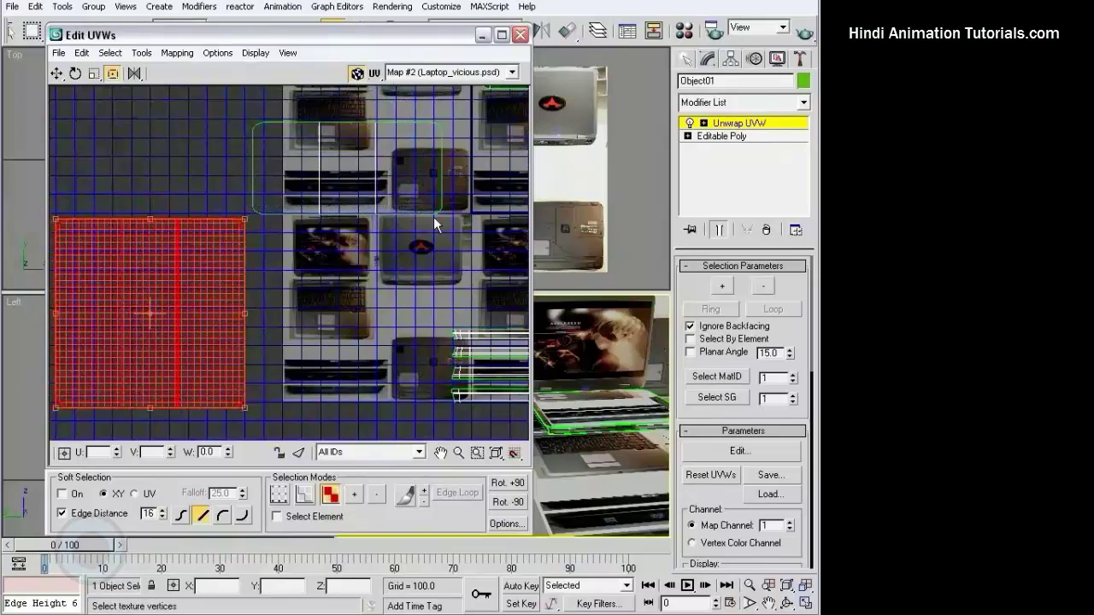
- Move the upper UV island down onto the keyboard photo and shrink it over the photo
drag(459, 222, 459, 222)
drag(331, 152, 331, 251)
scroll(331, 250, up, 3)
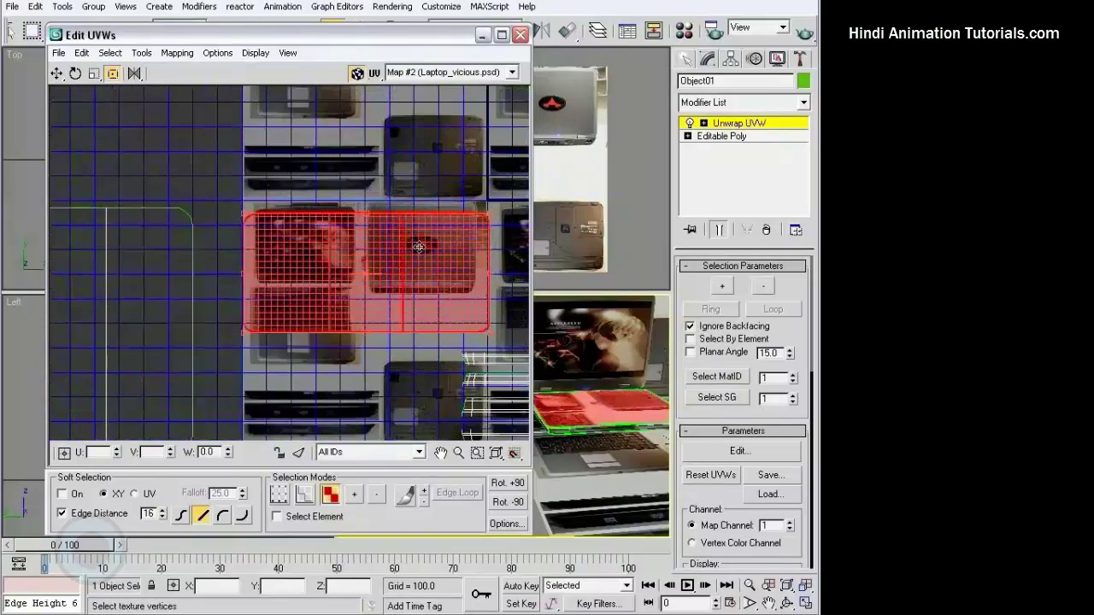
middle_drag(479, 228, 427, 164)
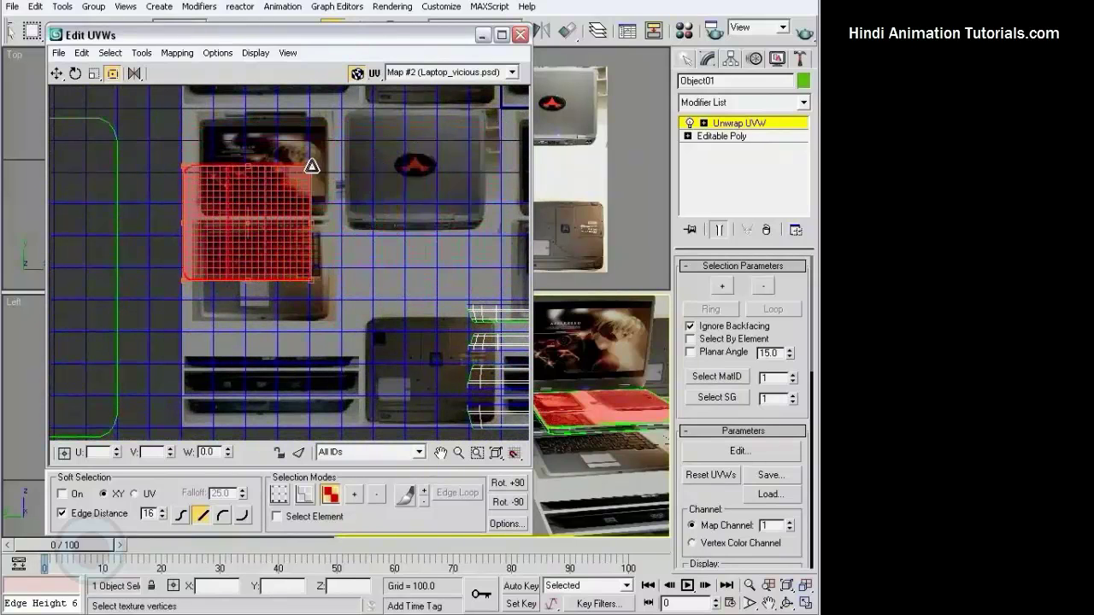
drag(505, 126, 312, 164)
drag(274, 199, 297, 243)
- Scale and widen the island to the keyboard photo's edges, then deselect to preview
scroll(296, 243, up, 2)
scroll(313, 257, up, 3)
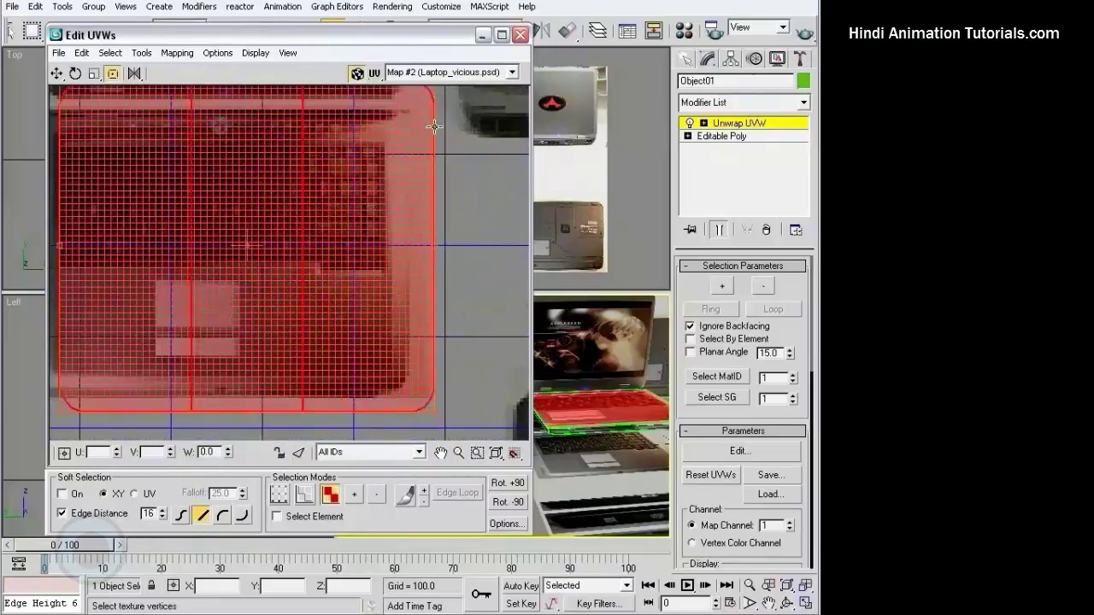
scroll(410, 142, down, 1)
drag(482, 109, 452, 146)
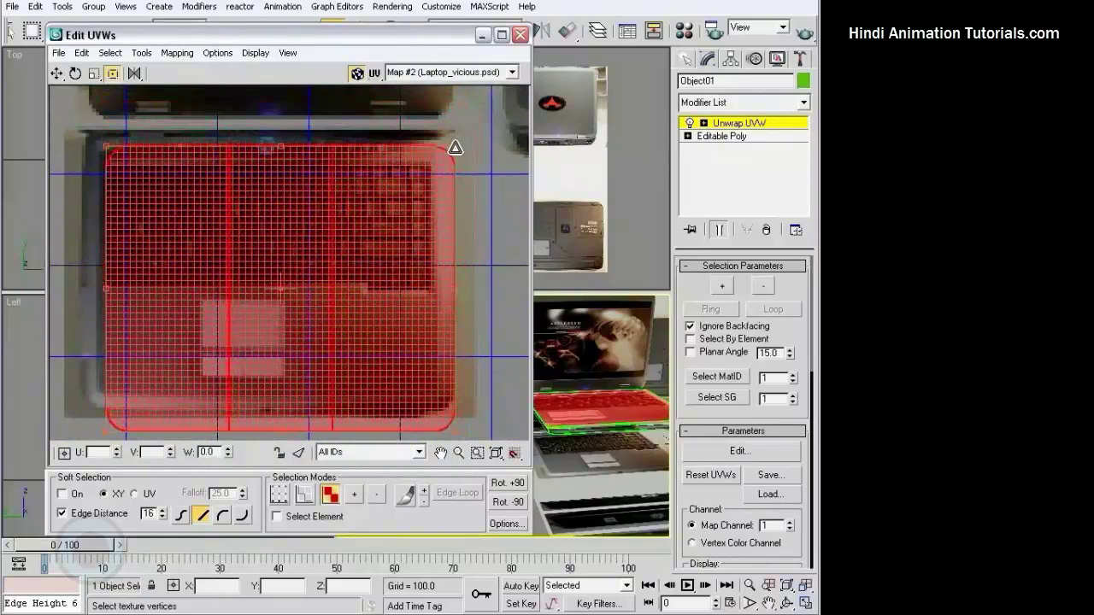
drag(395, 195, 379, 185)
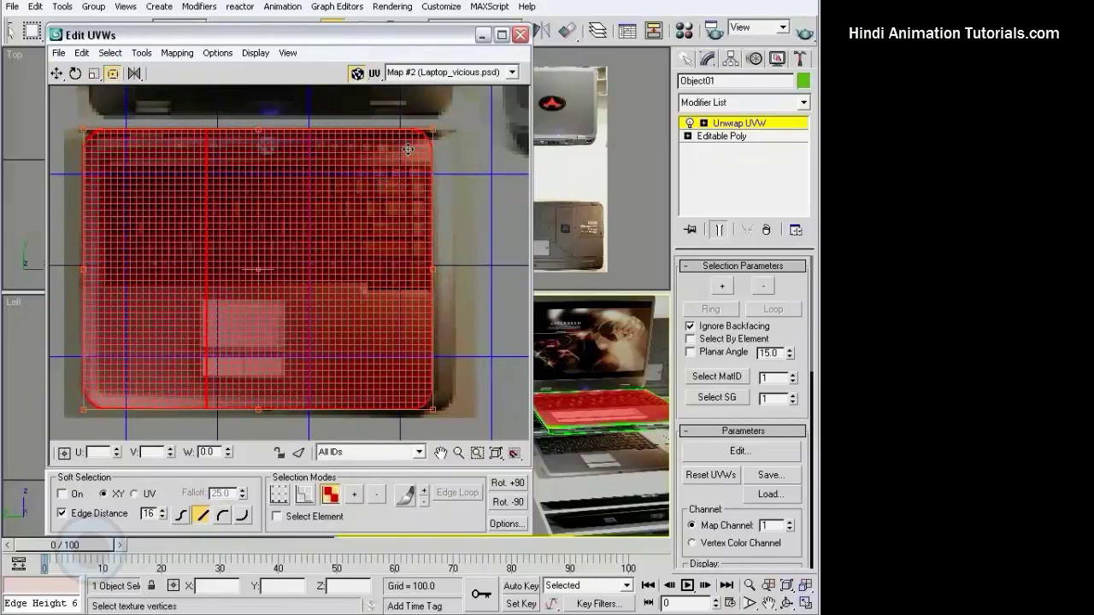
mouse_move(436, 130)
mouse_down()
mouse_move(456, 161)
mouse_move(452, 182)
mouse_move(463, 137)
mouse_move(454, 128)
mouse_up()
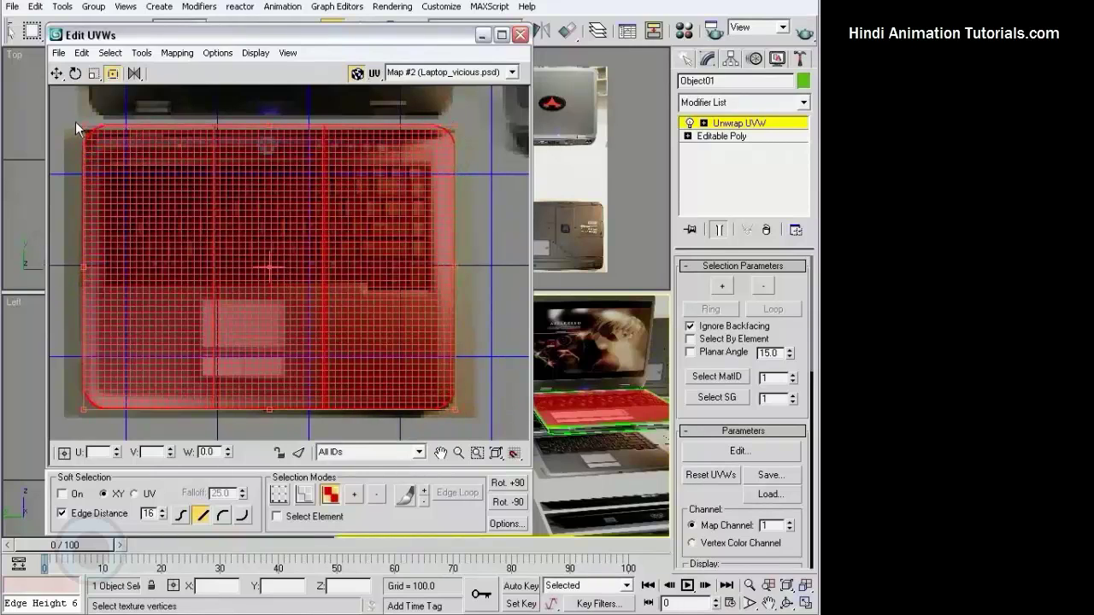
click(472, 365)
- Shift the deck island's right-edge UV vertices slightly right, checking the keyboard in Perspective
scroll(594, 385, up, 2)
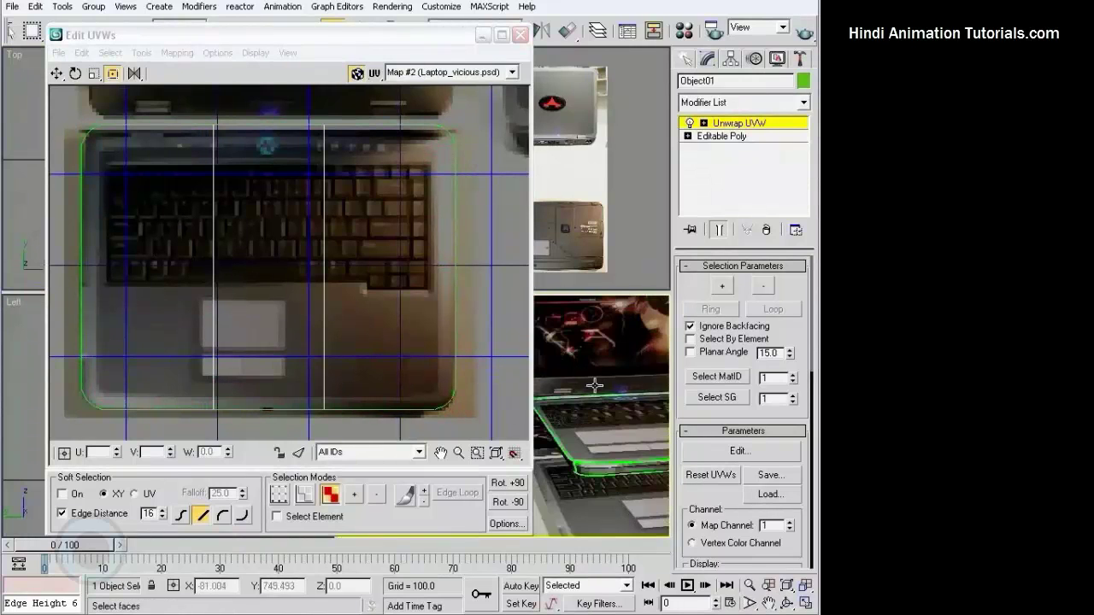
scroll(595, 385, up, 2)
mouse_move(595, 385)
middle_down()
mouse_move(582, 355)
mouse_move(614, 331)
middle_up()
scroll(581, 355, down, 2)
scroll(584, 351, down, 2)
scroll(586, 347, down, 2)
scroll(589, 346, down, 2)
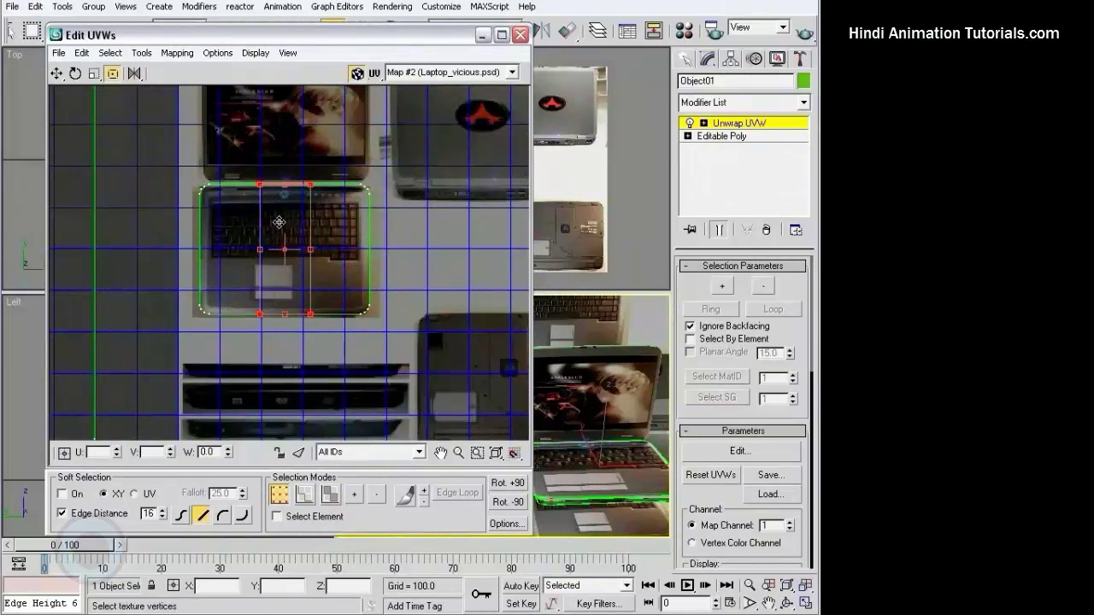
mouse_move(265, 222)
mouse_down()
mouse_move(279, 222)
mouse_move(235, 250)
mouse_up()
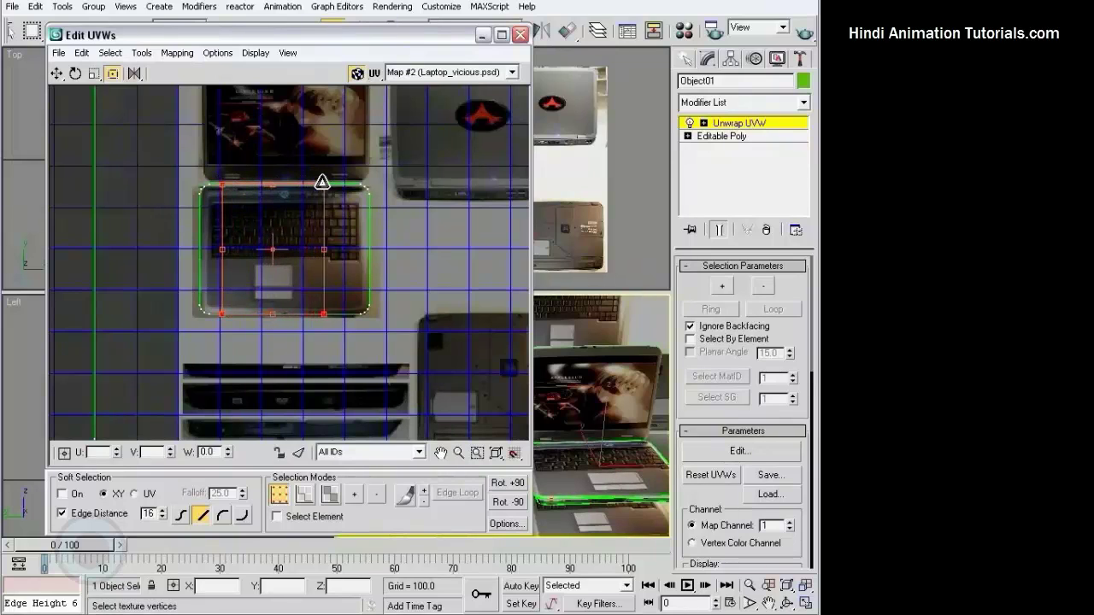
drag(351, 182, 354, 183)
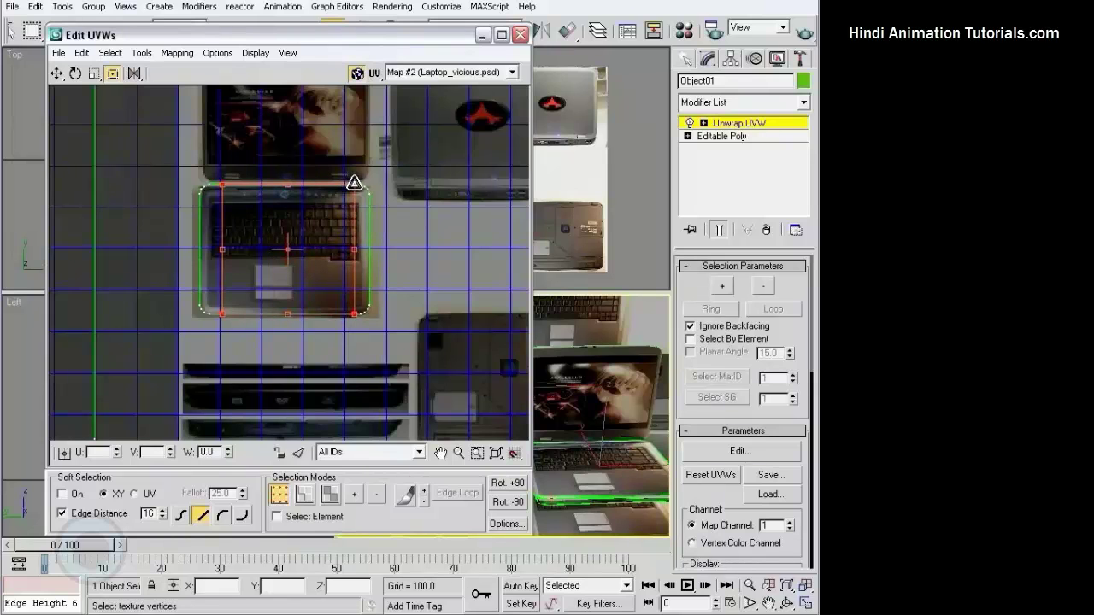
scroll(643, 438, up, 3)
middle_drag(633, 397, 588, 382)
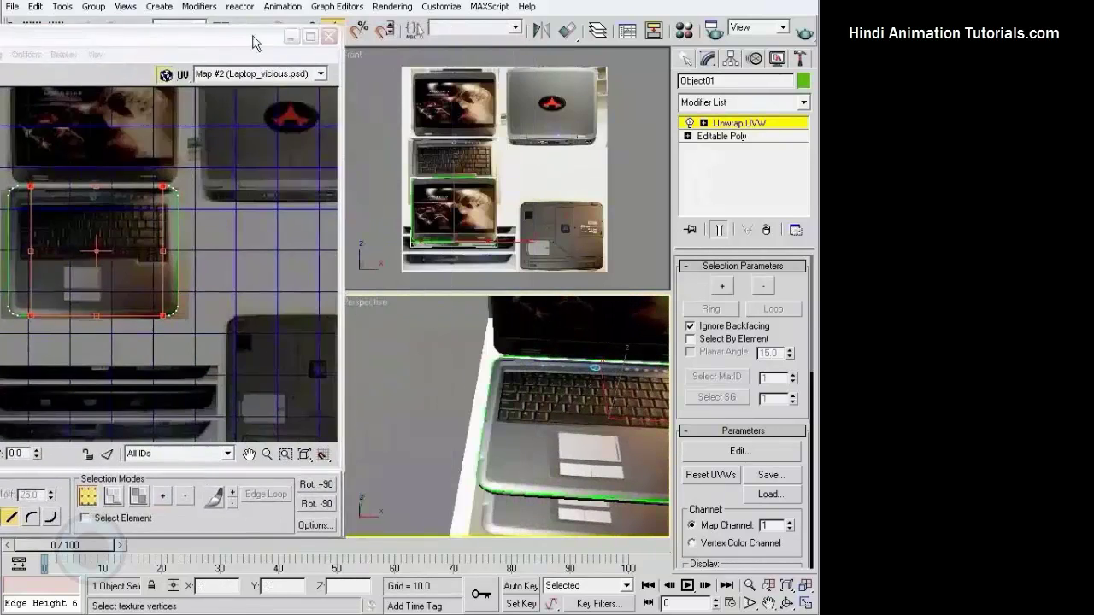
drag(451, 35, 235, 39)
- Nudge the keyboard island's right-side vertices a few pixels right
middle_drag(439, 313, 462, 354)
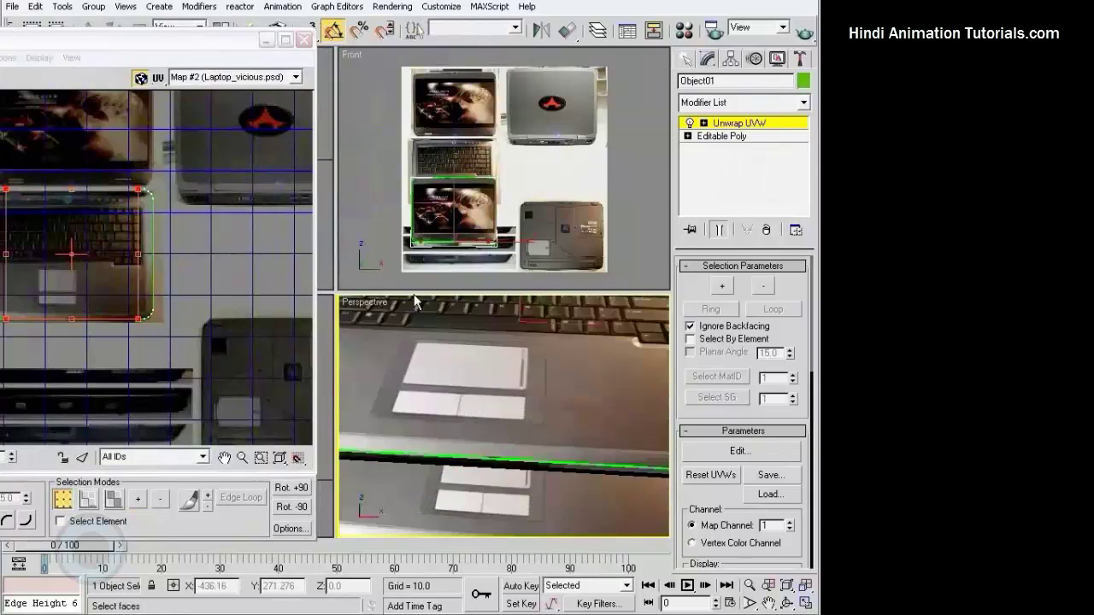
scroll(462, 355, down, 5)
scroll(478, 357, down, 1)
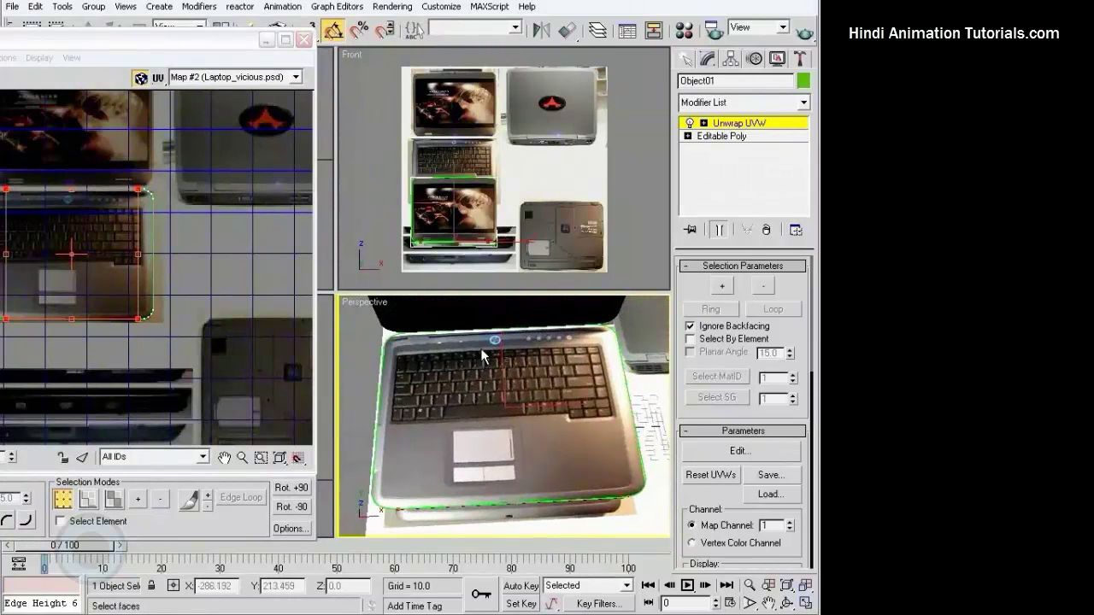
scroll(480, 350, down, 1)
middle_drag(482, 364, 483, 350)
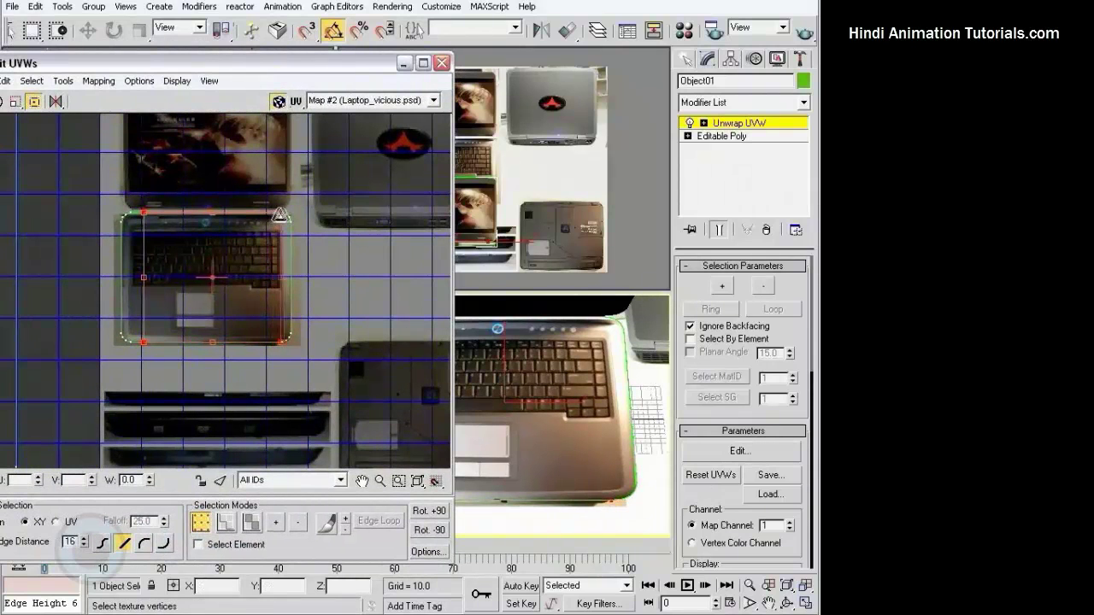
drag(280, 215, 291, 216)
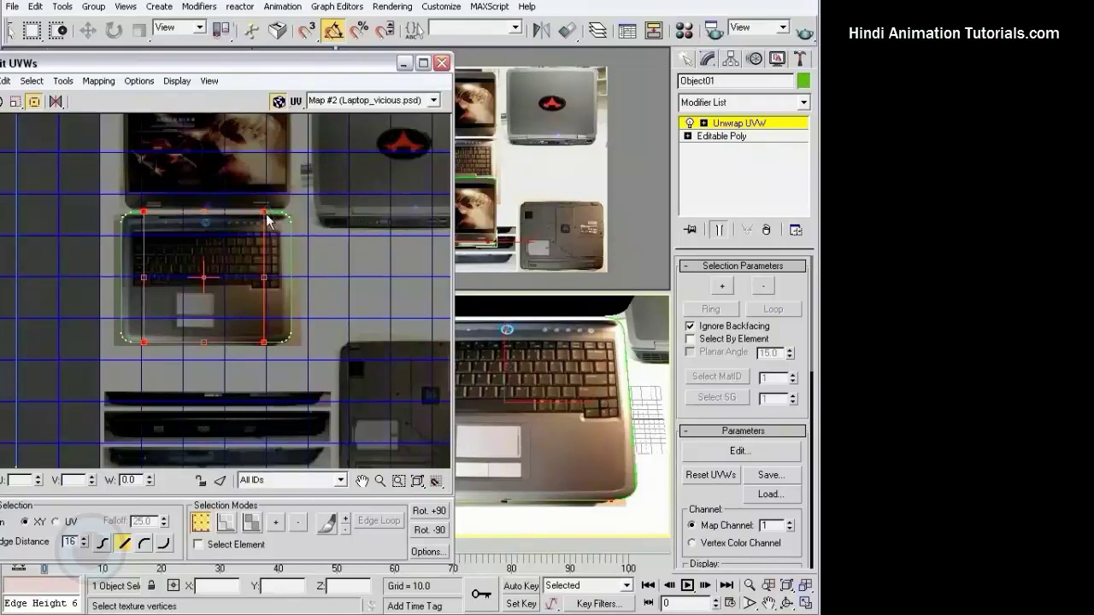
- Shift the left-edge vertices slightly right to match the photo keyboard's left edge
middle_drag(557, 337, 631, 339)
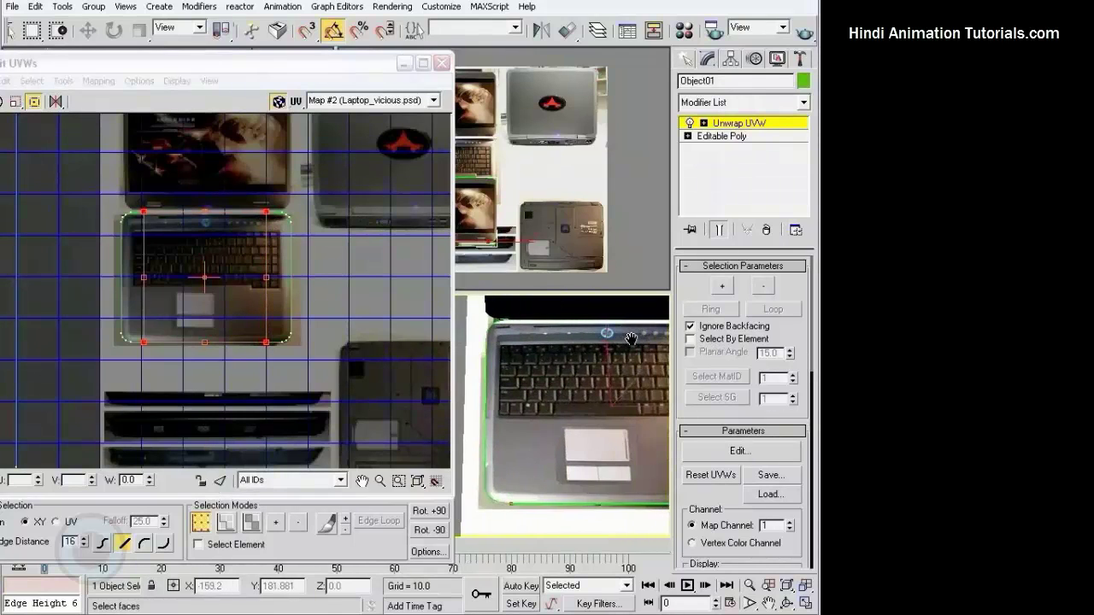
click(142, 206)
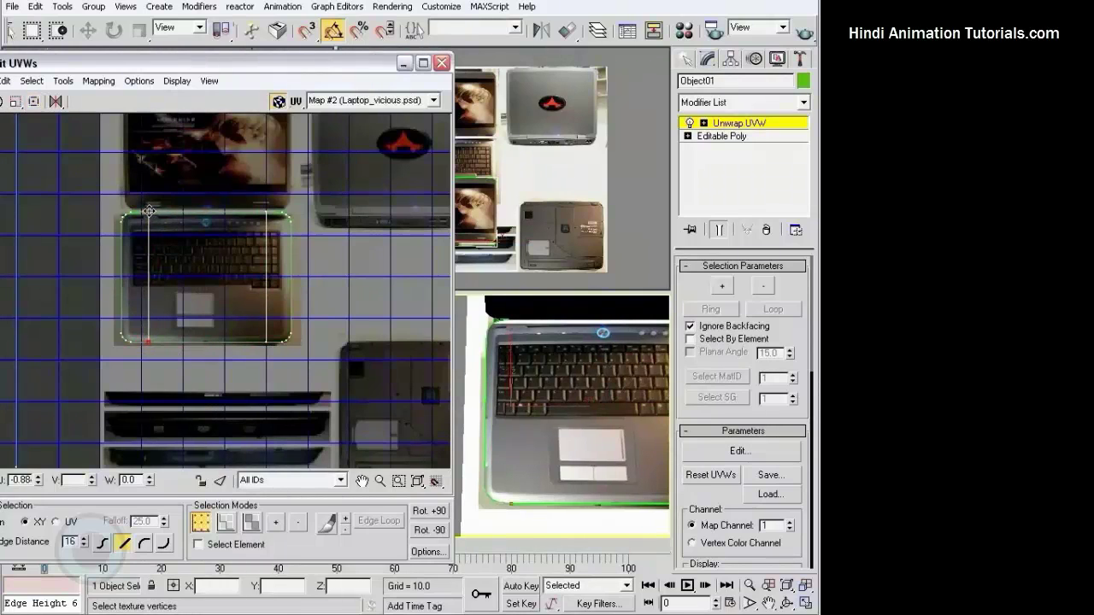
drag(146, 210, 152, 214)
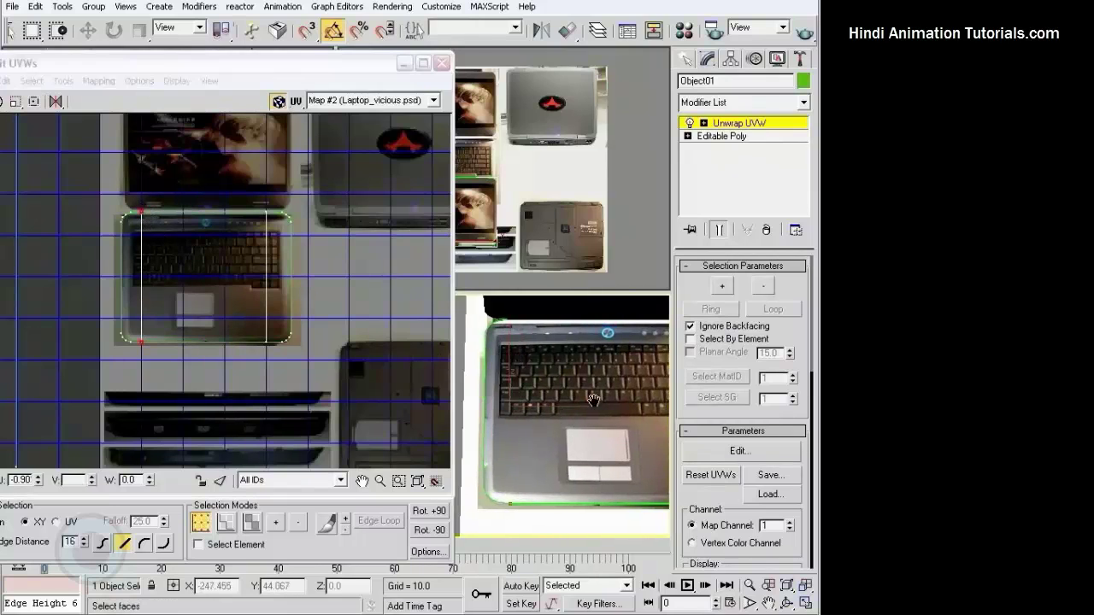
mouse_move(598, 402)
middle_down()
mouse_move(560, 397)
mouse_move(594, 366)
mouse_move(513, 376)
middle_up()
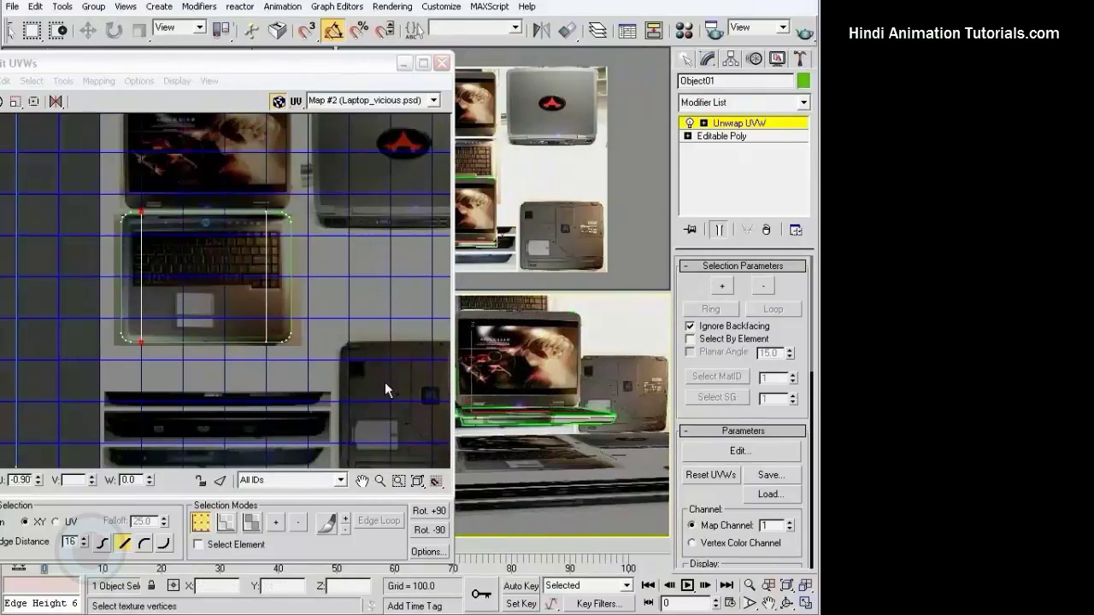
- Select the side strip's end vertices and move them down and right
scroll(218, 273, down, 3)
scroll(220, 270, down, 2)
middle_drag(260, 239, 266, 233)
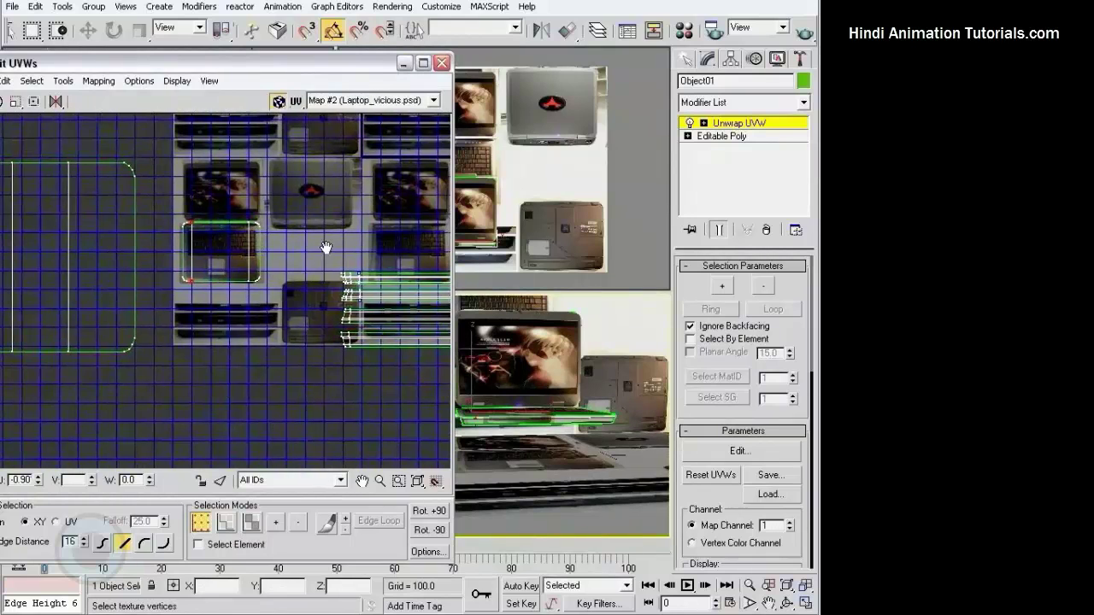
drag(282, 342, 304, 285)
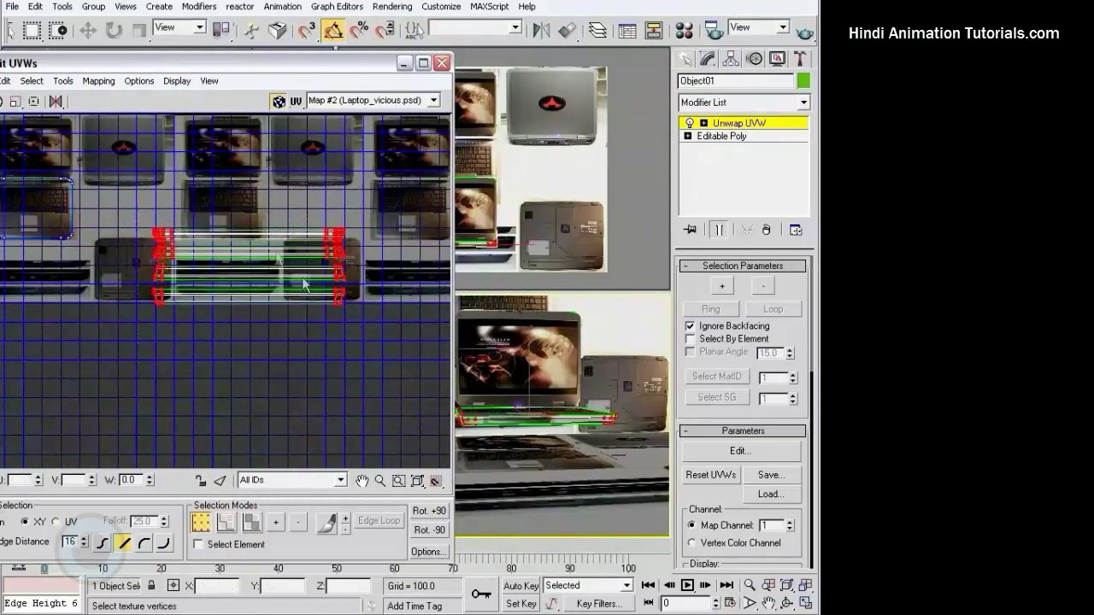
drag(333, 236, 408, 304)
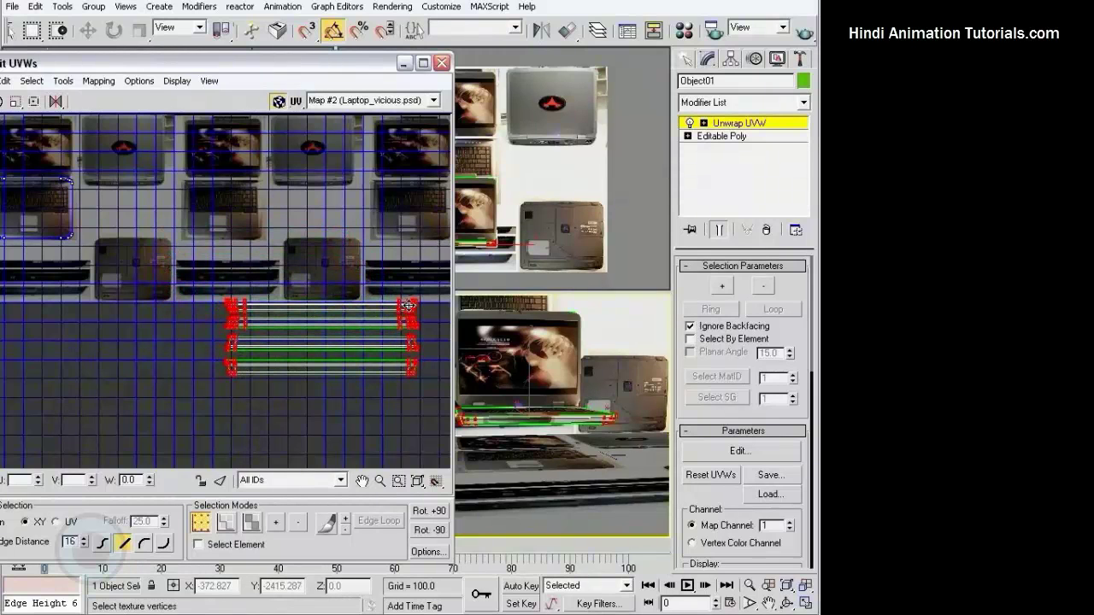
- Select the large panel island, rotate it 90 degrees to lie wide, and move it toward the photos
middle_drag(409, 305, 69, 188)
scroll(68, 188, down, 2)
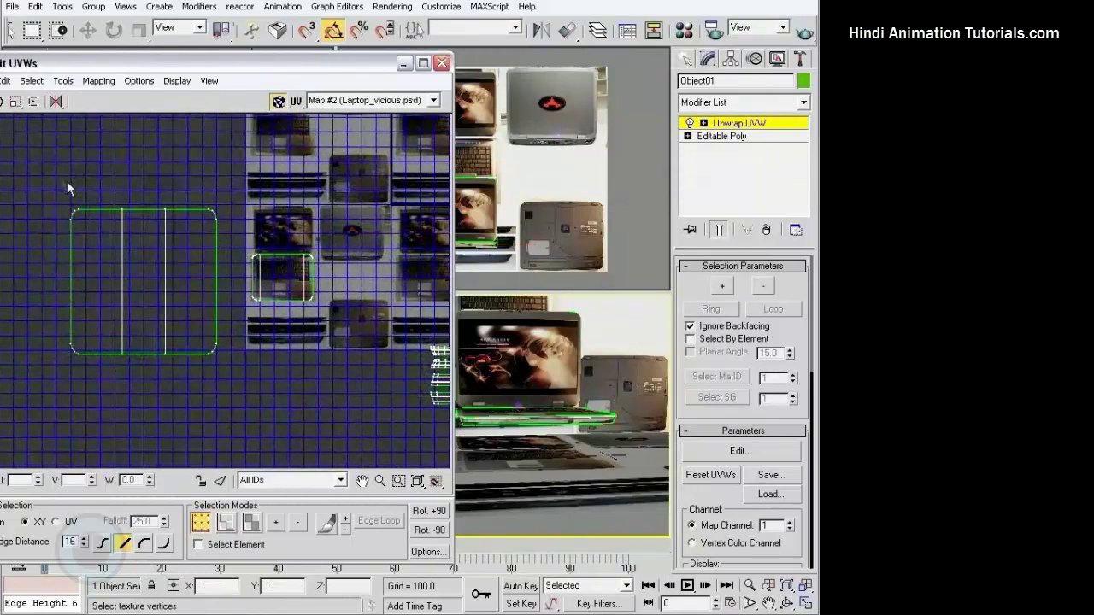
drag(227, 382, 228, 381)
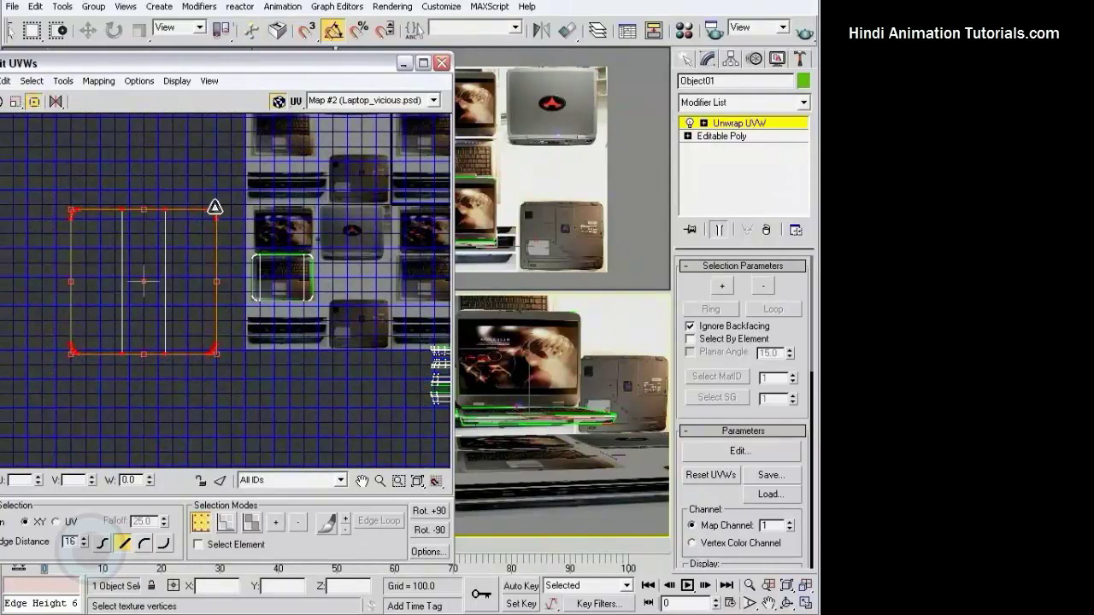
mouse_move(215, 207)
mouse_down()
mouse_move(225, 276)
mouse_move(122, 213)
mouse_move(349, 239)
mouse_up()
scroll(205, 215, up, 2)
scroll(188, 258, up, 1)
scroll(120, 222, down, 2)
mouse_move(349, 240)
middle_down()
mouse_move(188, 232)
mouse_move(129, 198)
middle_up()
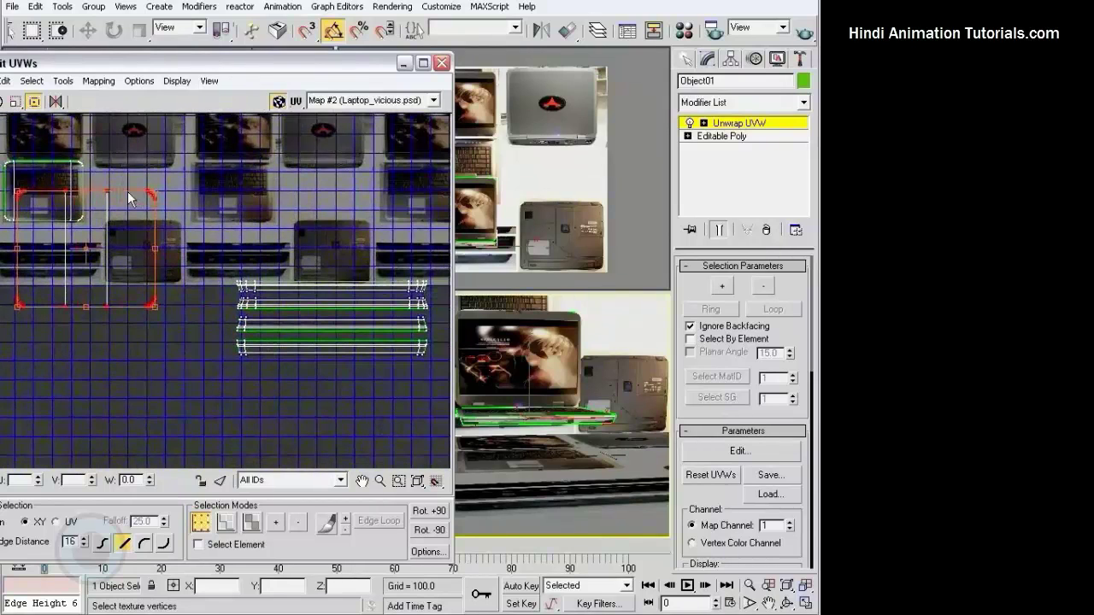
- Shrink and narrow the panel island to fit the laptop-bottom photo, aligning its top-left corner
scroll(147, 228, up, 2)
scroll(197, 205, up, 2)
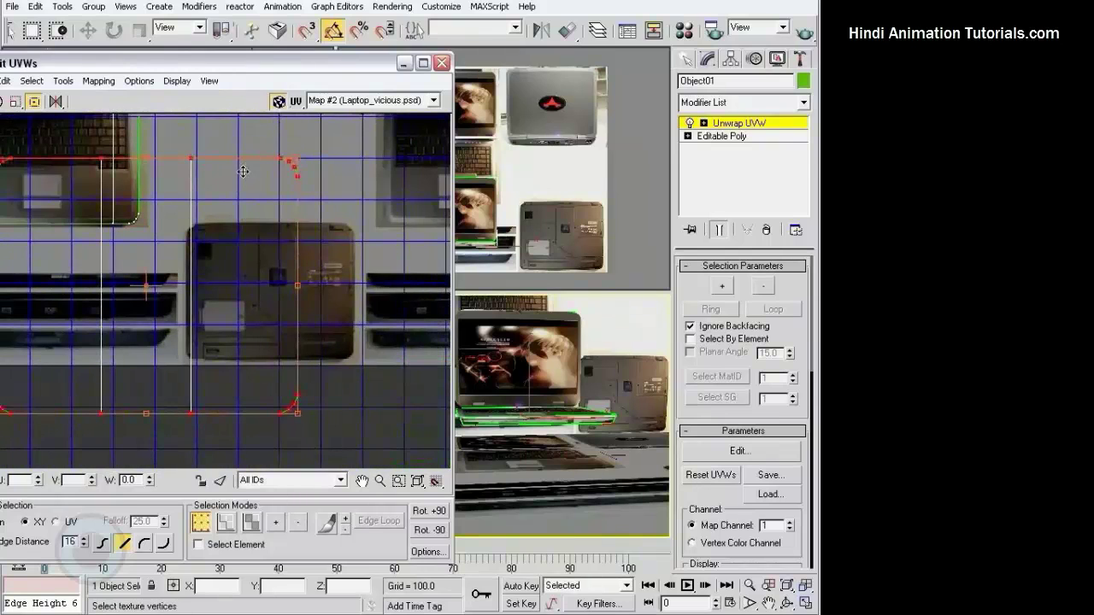
drag(254, 58, 326, 62)
drag(324, 224, 444, 209)
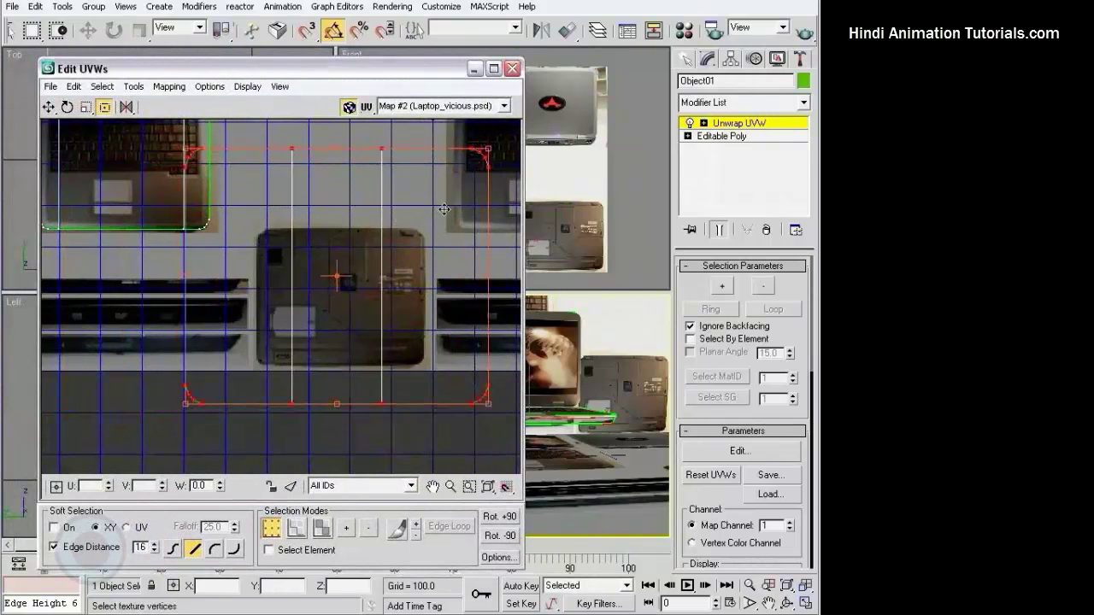
drag(492, 152, 386, 261)
drag(338, 292, 411, 254)
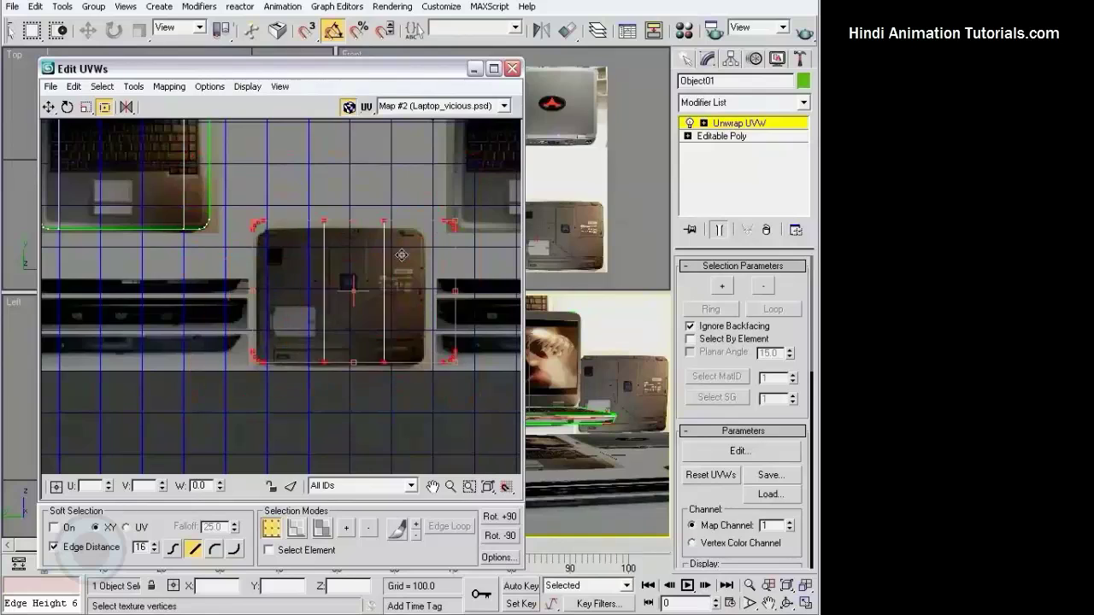
scroll(411, 254, up, 2)
mouse_move(419, 196)
mouse_down()
mouse_move(403, 207)
mouse_move(380, 200)
mouse_up()
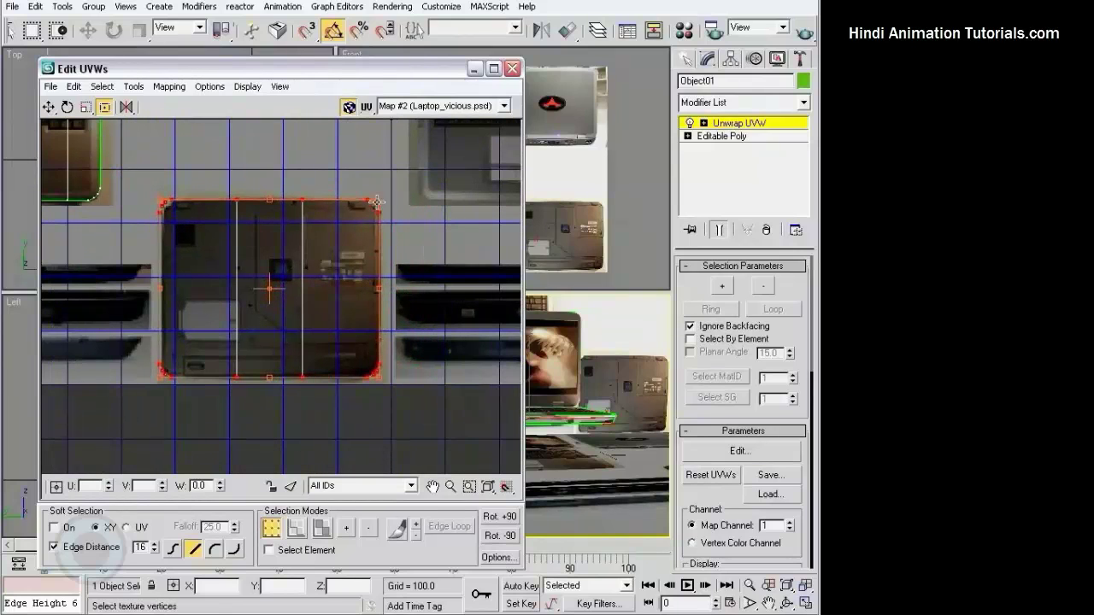
drag(158, 195, 160, 193)
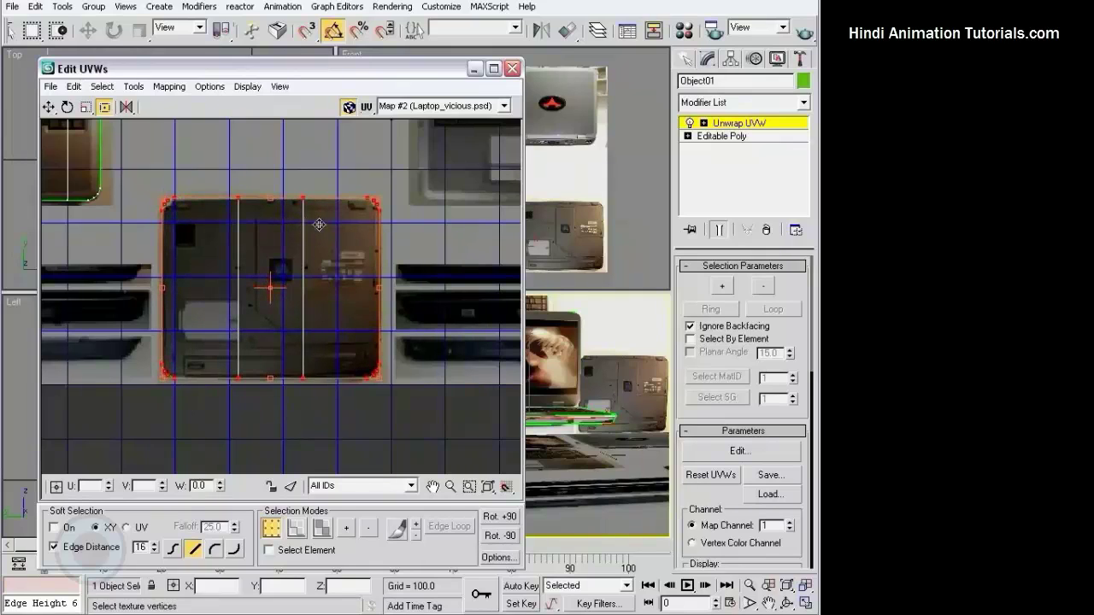
- Nudge the selected vertical UV edges slightly right and check the laptop in Perspective
drag(318, 224, 318, 225)
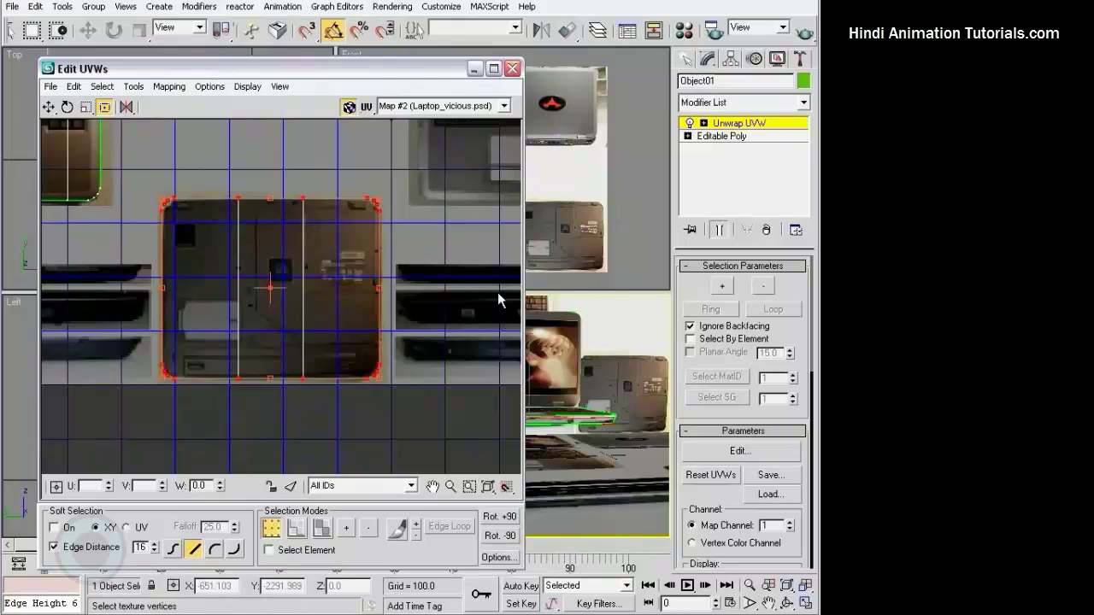
scroll(637, 377, up, 2)
mouse_move(615, 348)
middle_down()
mouse_move(600, 439)
mouse_move(590, 402)
middle_up()
- Close the UV editor, leave unwrap sub-object mode, deselect the laptop and Unfreeze All
click(512, 68)
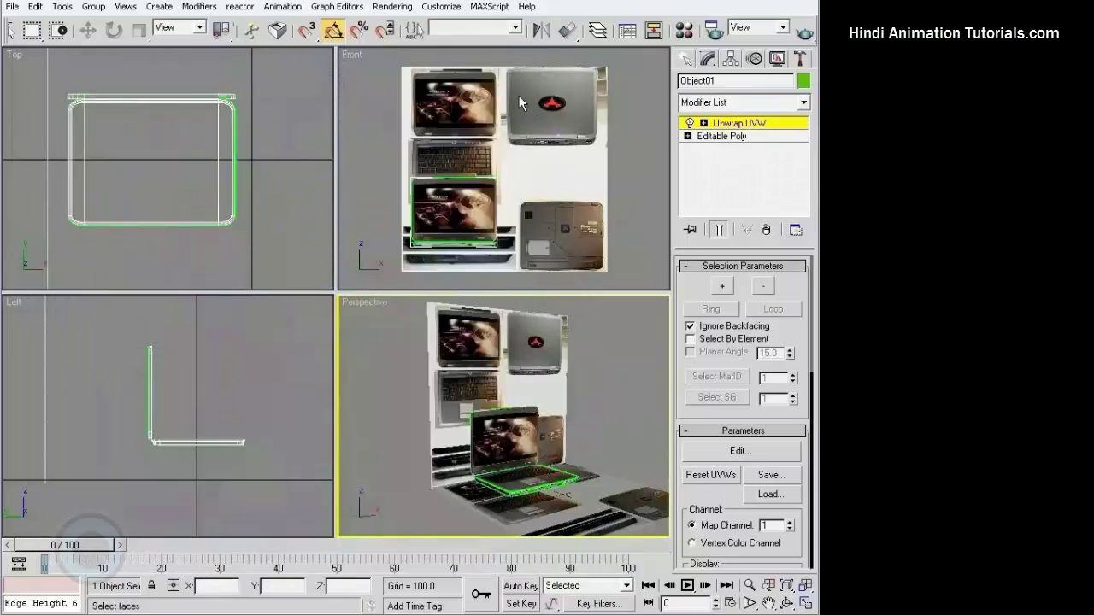
click(716, 127)
click(615, 364)
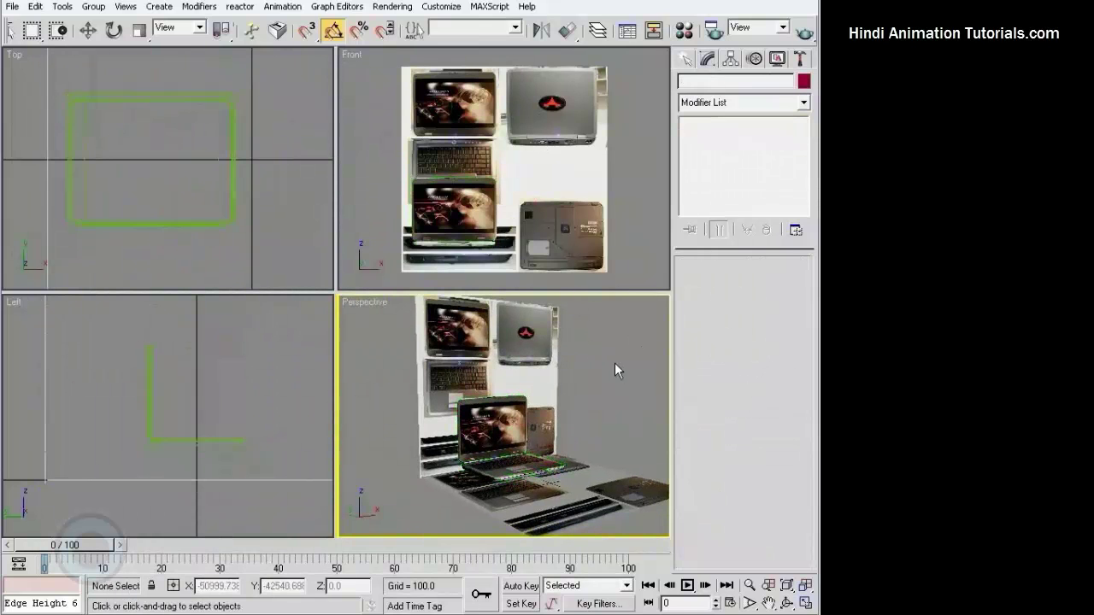
mouse_move(594, 362)
alt+middle_down()
mouse_move(507, 379)
mouse_move(589, 367)
alt+middle_up()
right_click(604, 349)
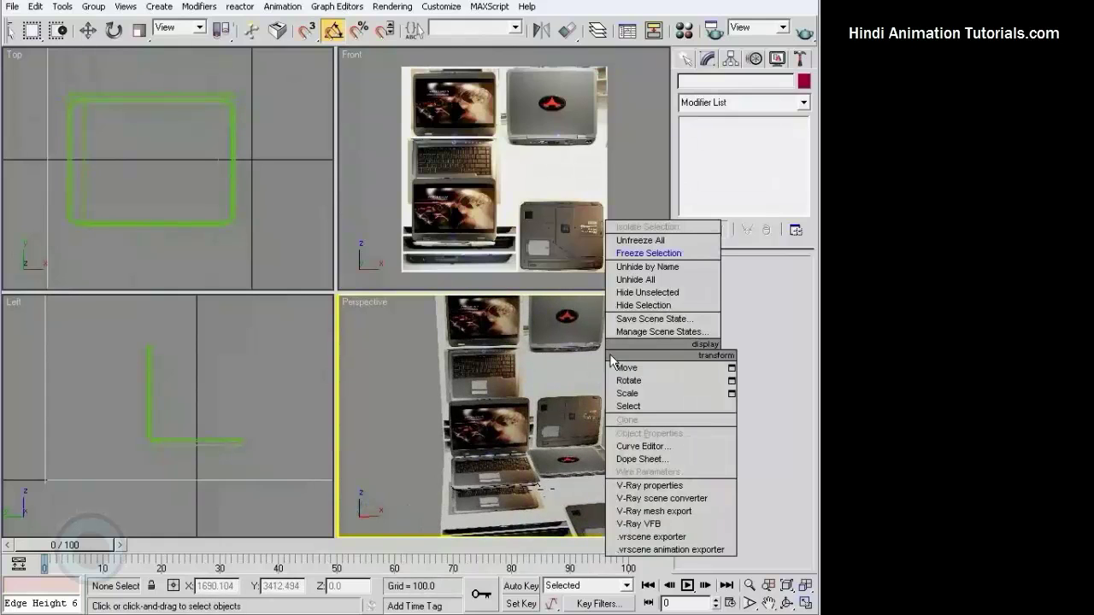
click(664, 241)
- Hide both photo reference planes and orbit Perspective to view the laptop's underside
click(634, 188)
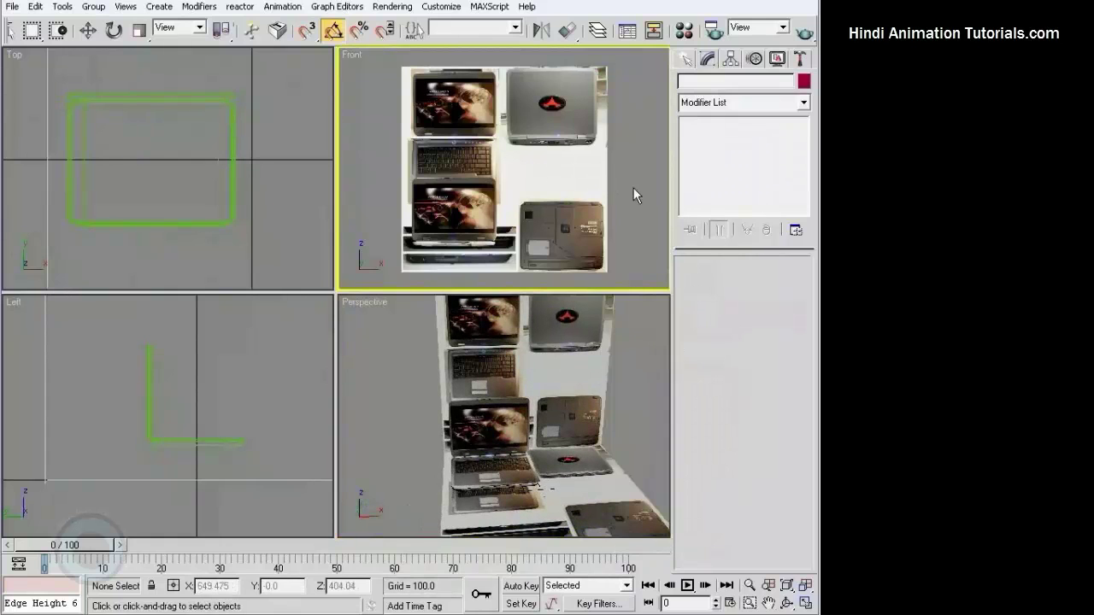
drag(563, 128, 636, 291)
drag(569, 249, 566, 247)
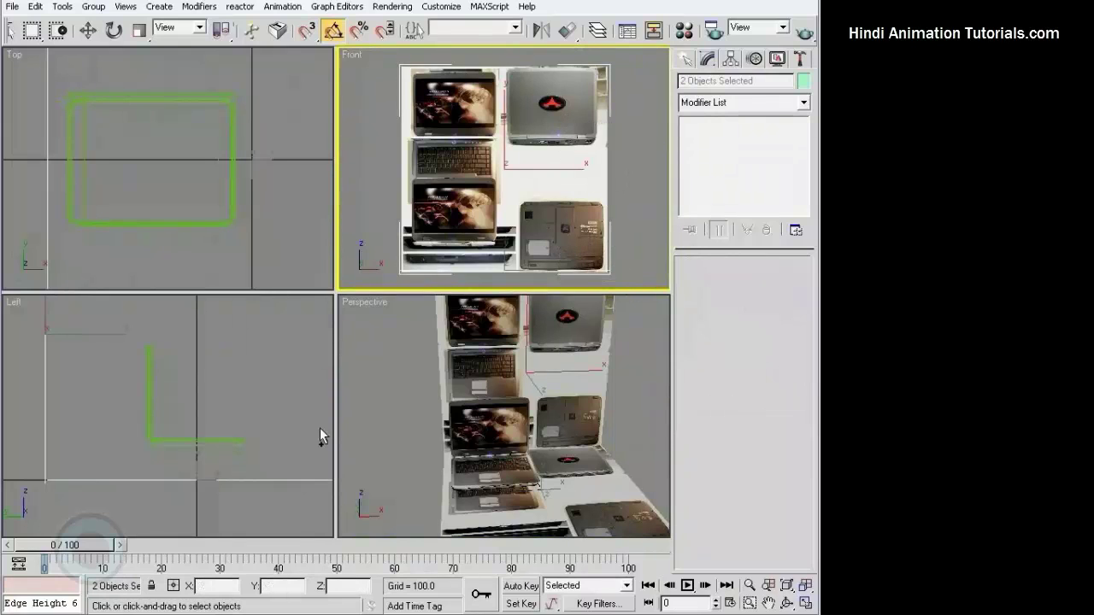
right_click(294, 397)
right_click(294, 395)
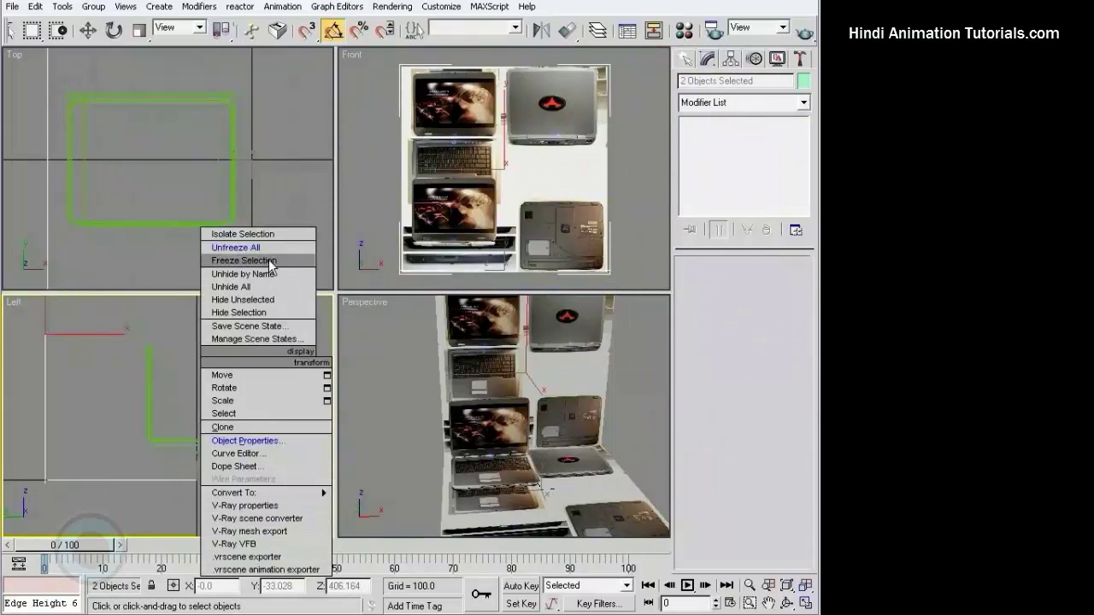
click(253, 312)
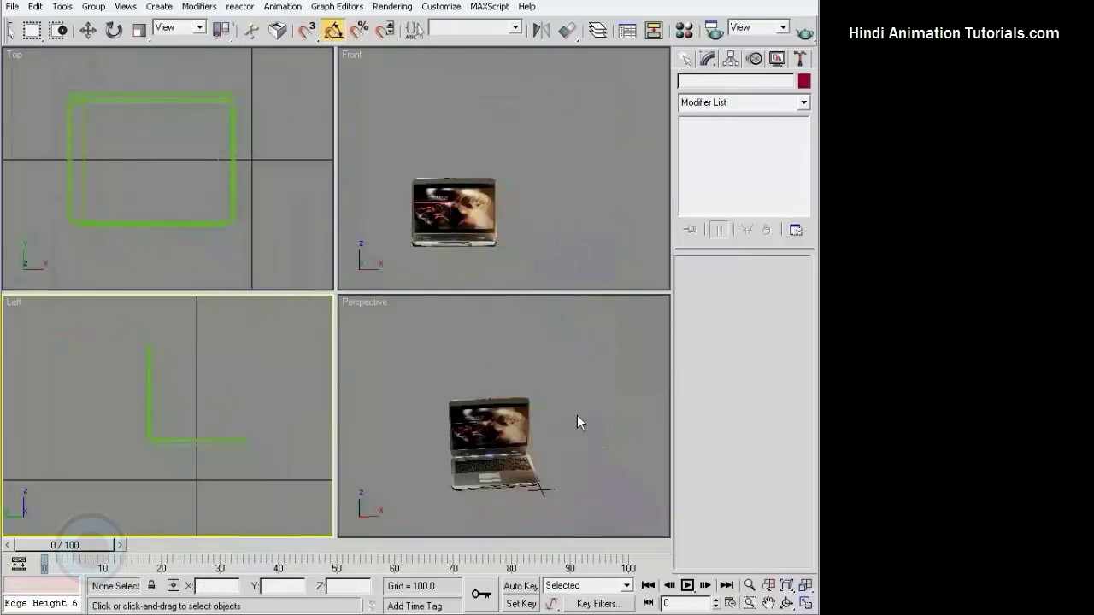
scroll(577, 415, up, 3)
mouse_move(584, 348)
alt+middle_down()
mouse_move(495, 368)
mouse_move(627, 336)
mouse_move(484, 329)
mouse_move(520, 415)
mouse_move(544, 390)
mouse_move(578, 411)
alt+middle_up()
scroll(483, 330, up, 3)
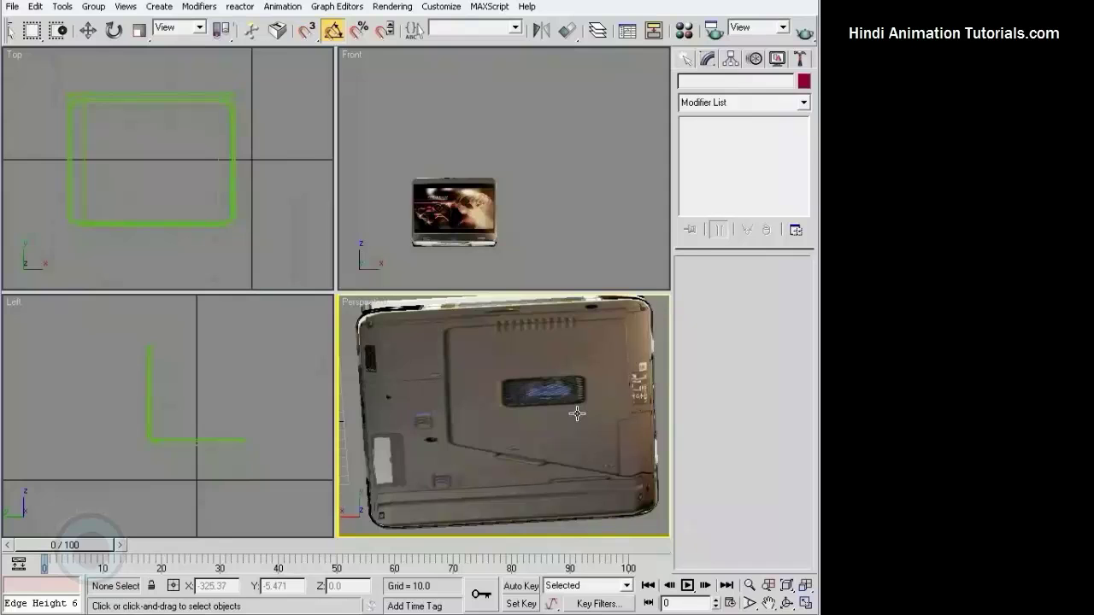
- Reopen Edit UVWs for the laptop and move the editor window up and left
click(628, 293)
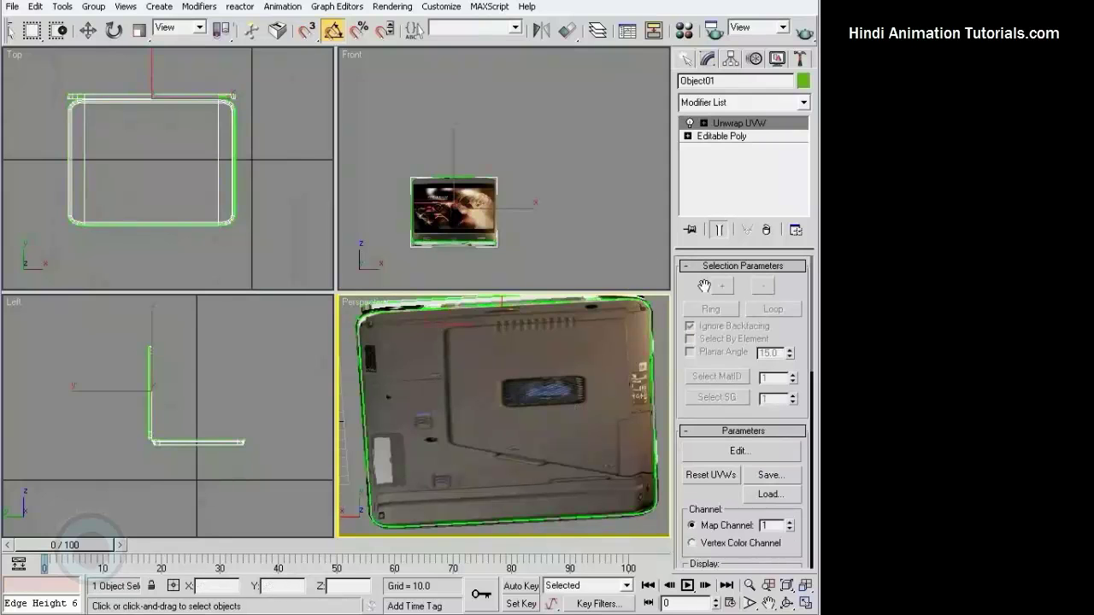
click(737, 452)
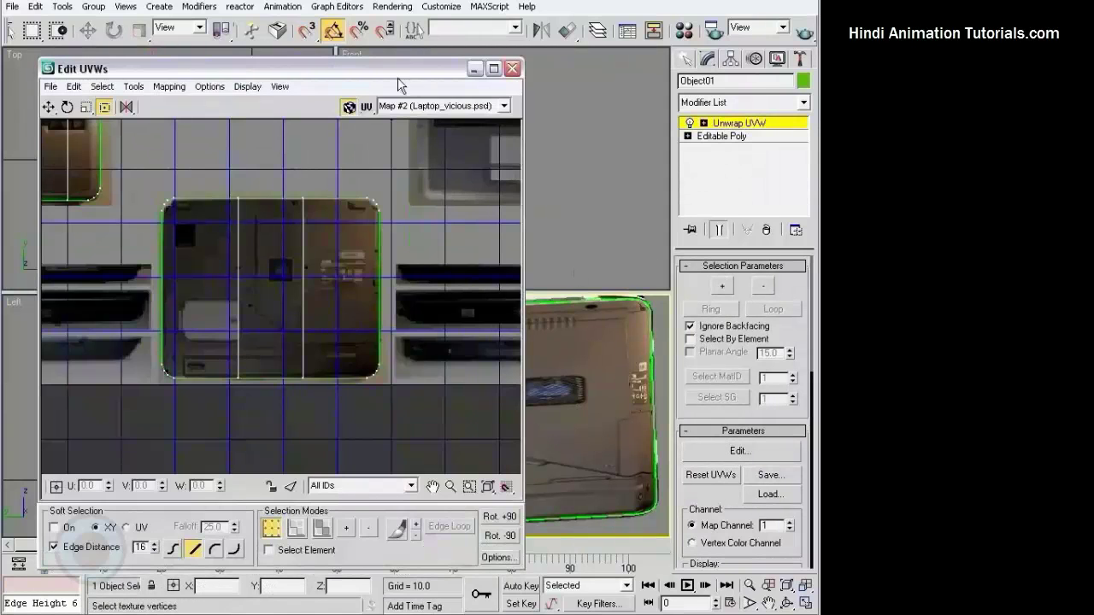
drag(398, 79, 331, 76)
scroll(304, 268, up, 2)
scroll(372, 257, up, 2)
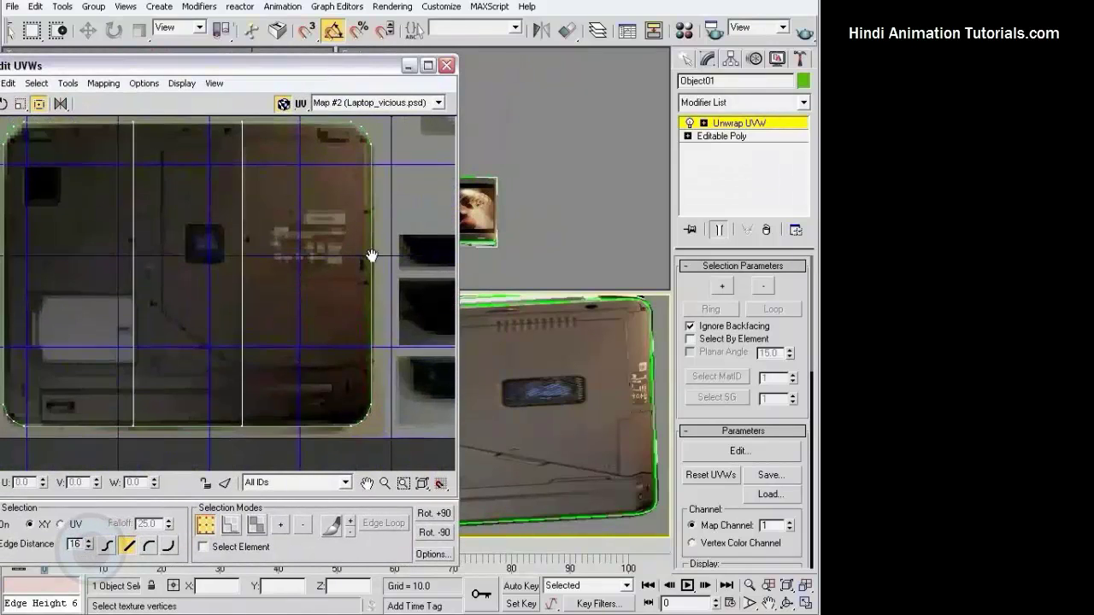
scroll(367, 264, down, 2)
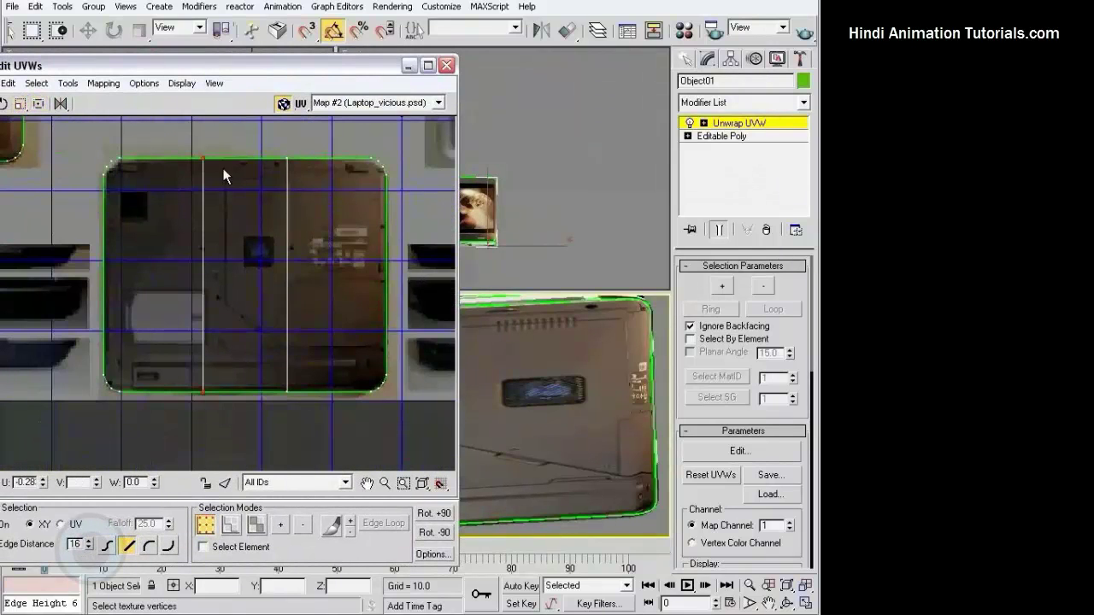
- Move the left vertical UV edge left and the right one right onto the photo's seams
drag(202, 160, 140, 159)
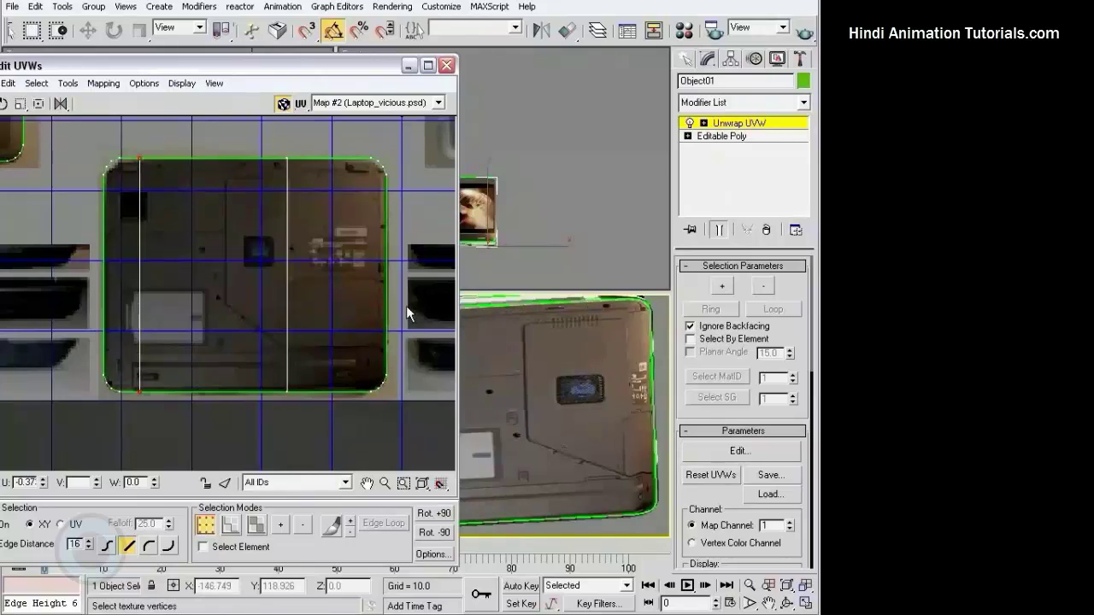
scroll(527, 354, up, 3)
scroll(555, 341, down, 3)
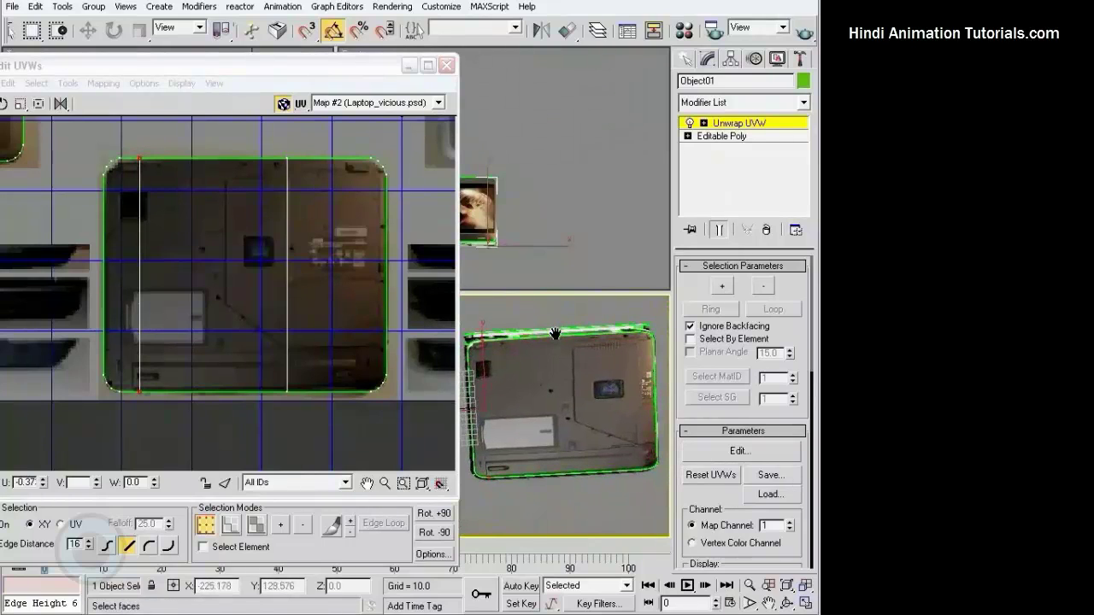
drag(141, 160, 133, 160)
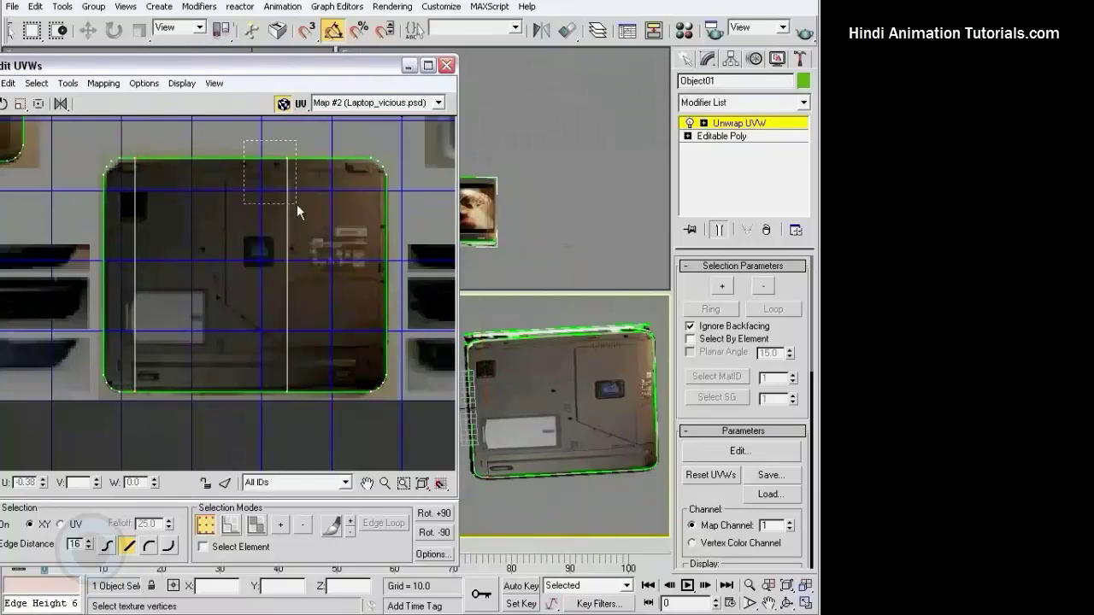
drag(289, 158, 360, 158)
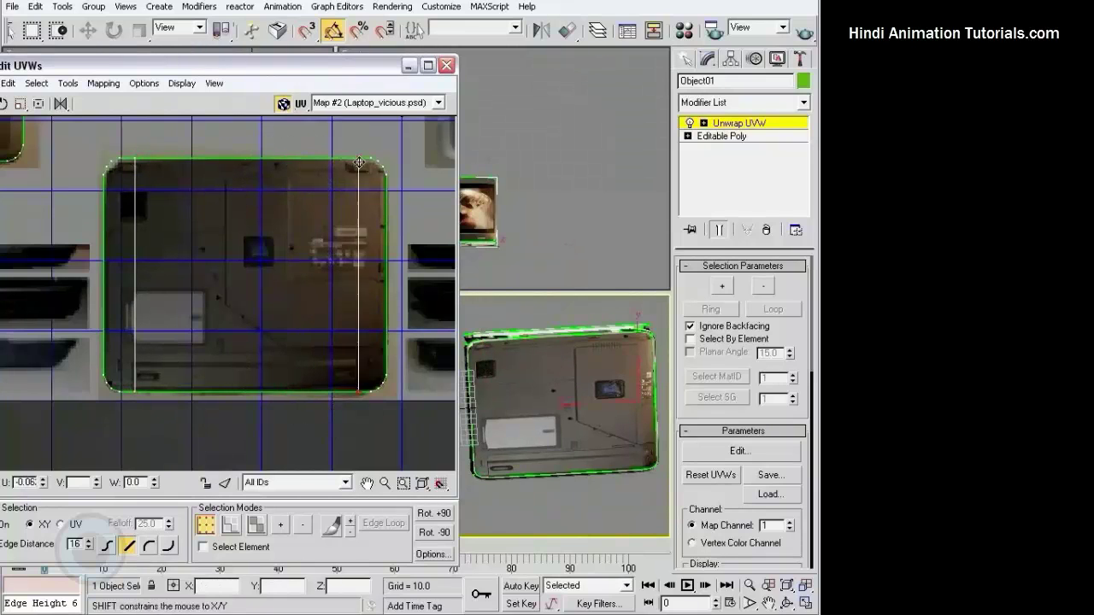
scroll(378, 353, down, 3)
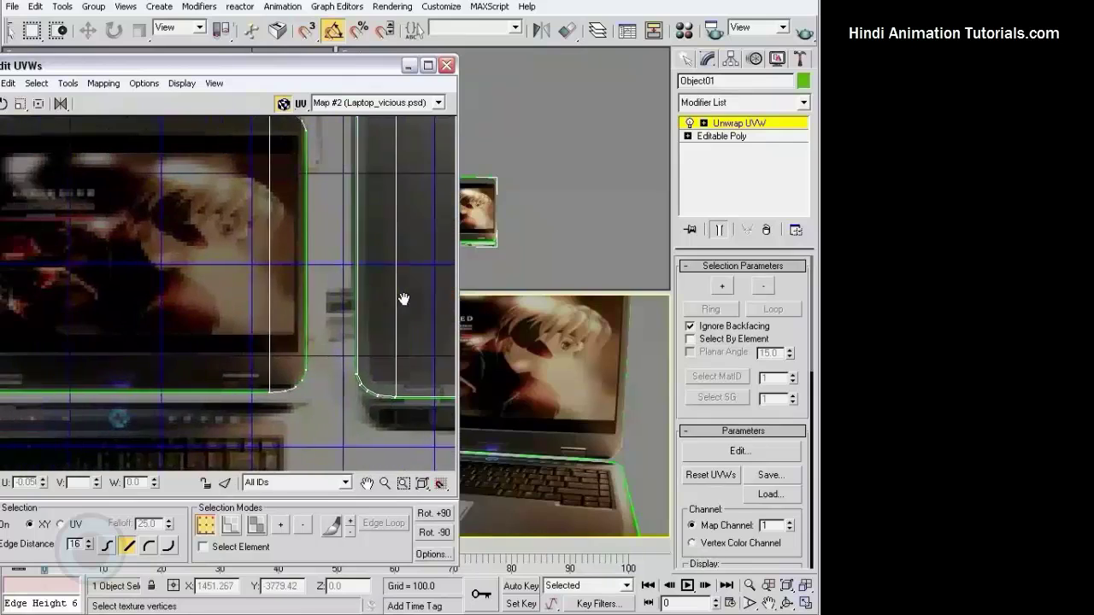
scroll(403, 298, down, 3)
scroll(450, 299, down, 5)
- Select the keyboard and laptop-back islands and move them onto their matching photo tiles
middle_drag(293, 260, 278, 227)
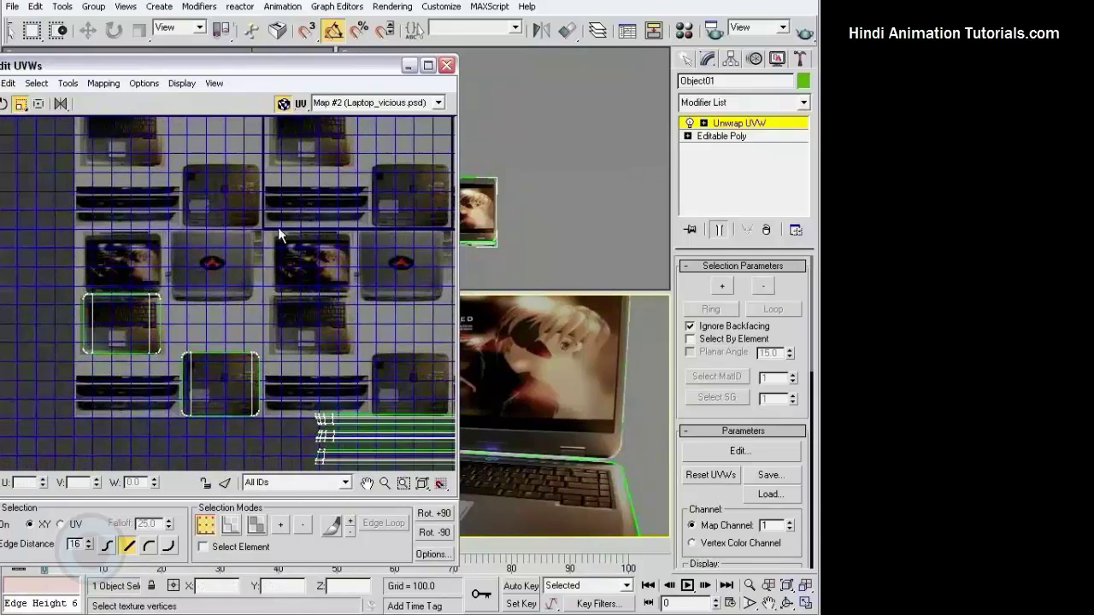
drag(65, 270, 290, 445)
scroll(195, 397, down, 2)
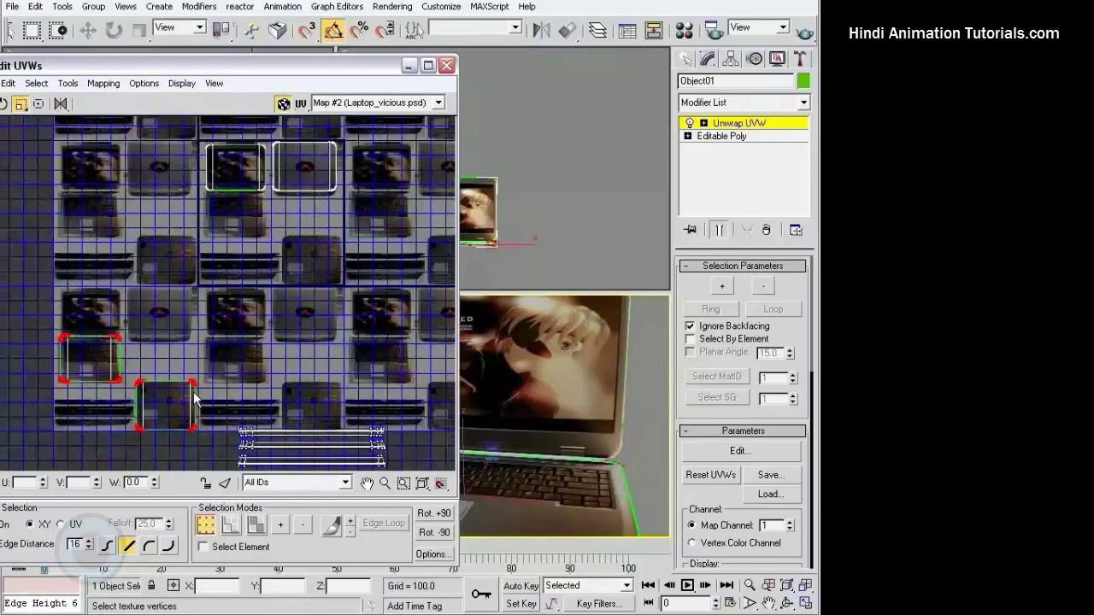
drag(193, 382, 339, 231)
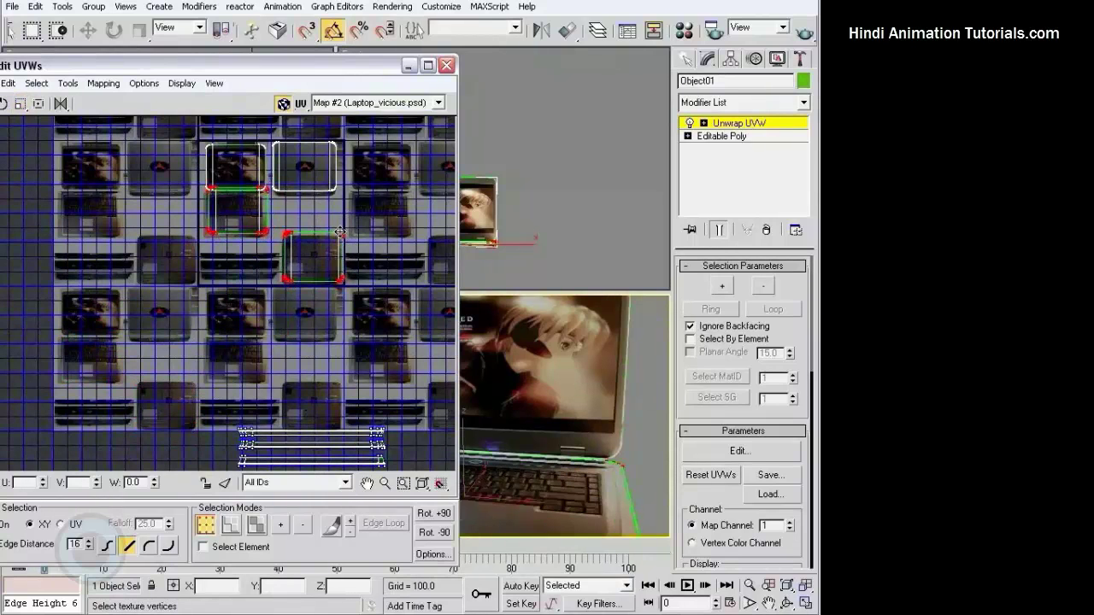
scroll(282, 242, up, 3)
scroll(308, 206, up, 3)
scroll(362, 165, up, 3)
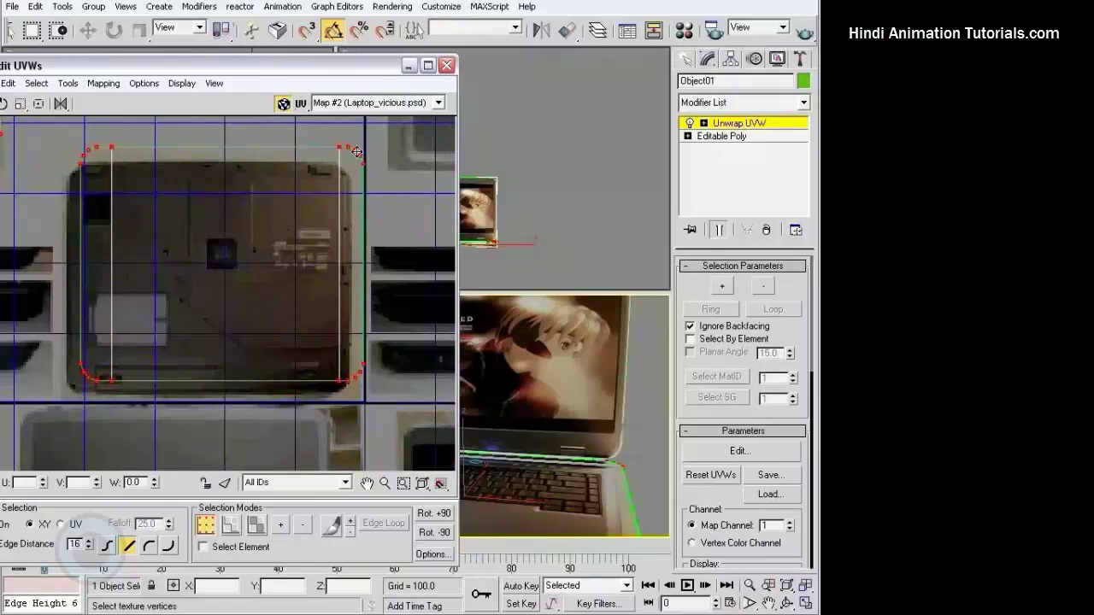
- Shift the laptop-back island slightly so it lines up with the photo
drag(356, 151, 343, 167)
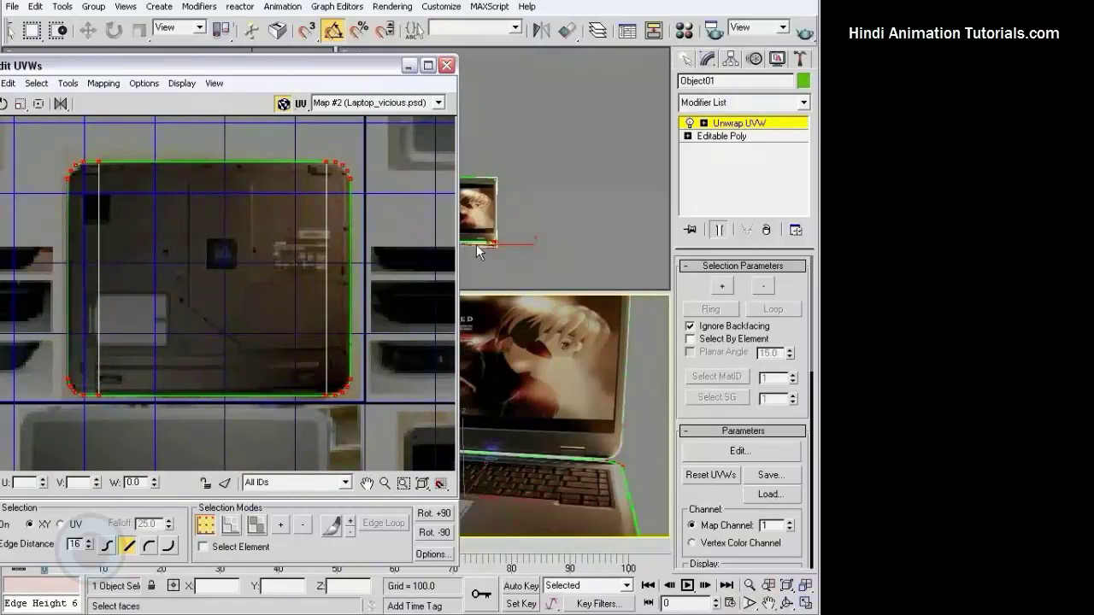
scroll(291, 235, down, 3)
scroll(270, 287, up, 2)
scroll(288, 242, up, 2)
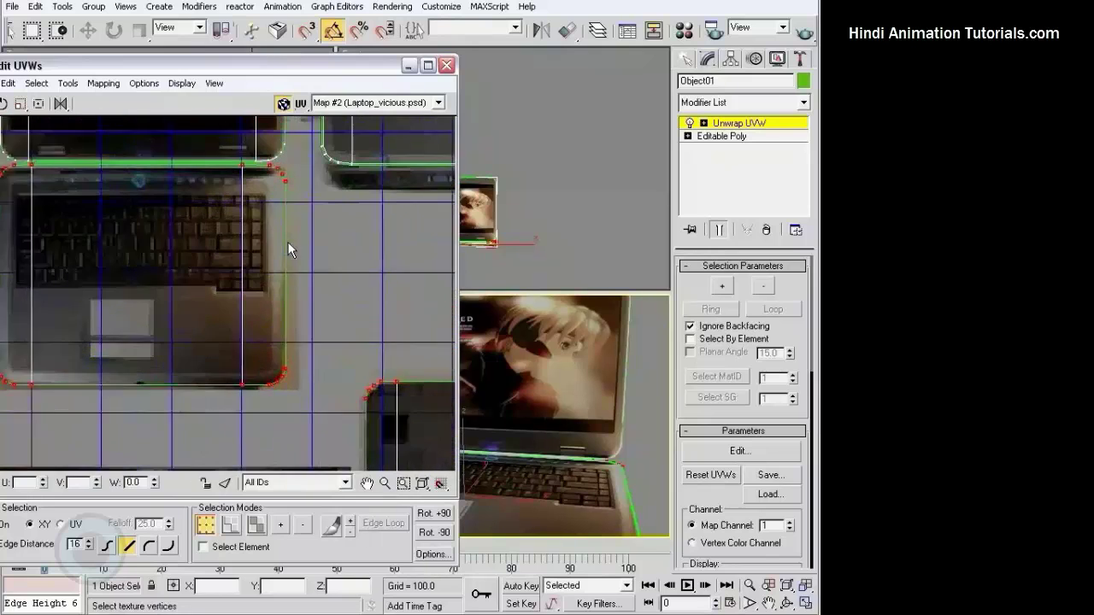
scroll(290, 203, up, 1)
mouse_move(290, 204)
middle_down()
mouse_move(410, 219)
mouse_move(402, 176)
middle_up()
middle_drag(555, 530, 564, 401)
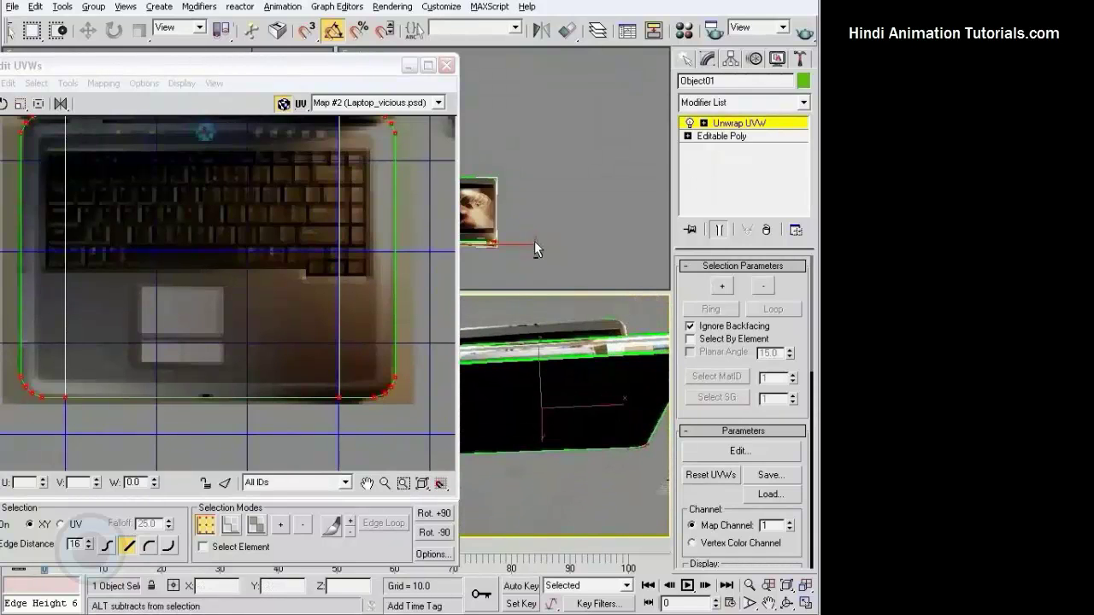
scroll(323, 252, down, 3)
middle_drag(293, 257, 288, 223)
alt+middle_drag(479, 330, 542, 391)
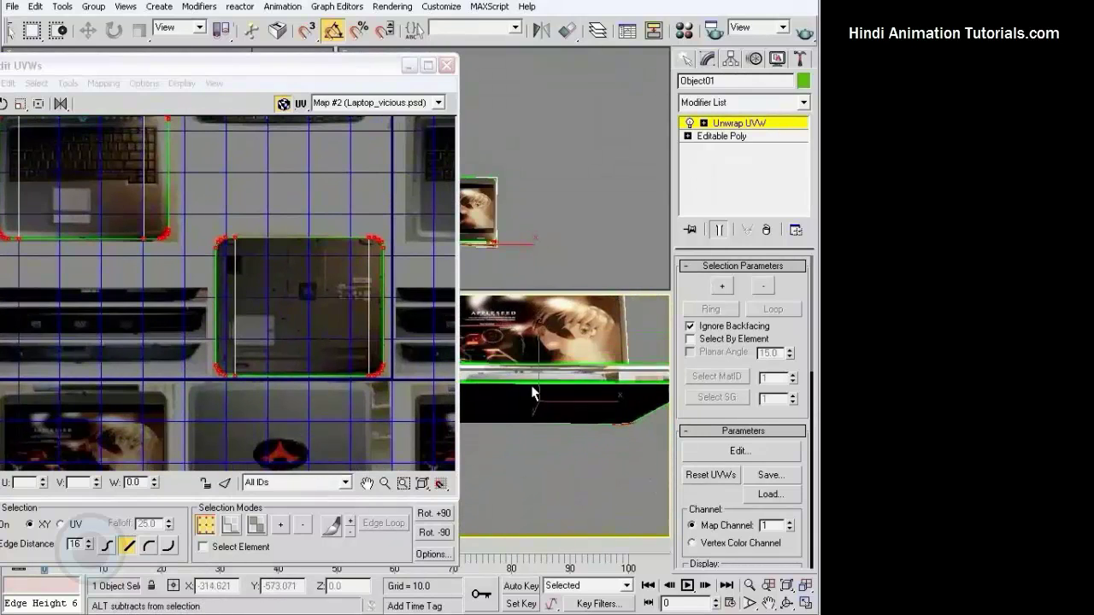
- In Face mode, box-select the side strip islands and move the top strip onto the photo's edge band
click(706, 123)
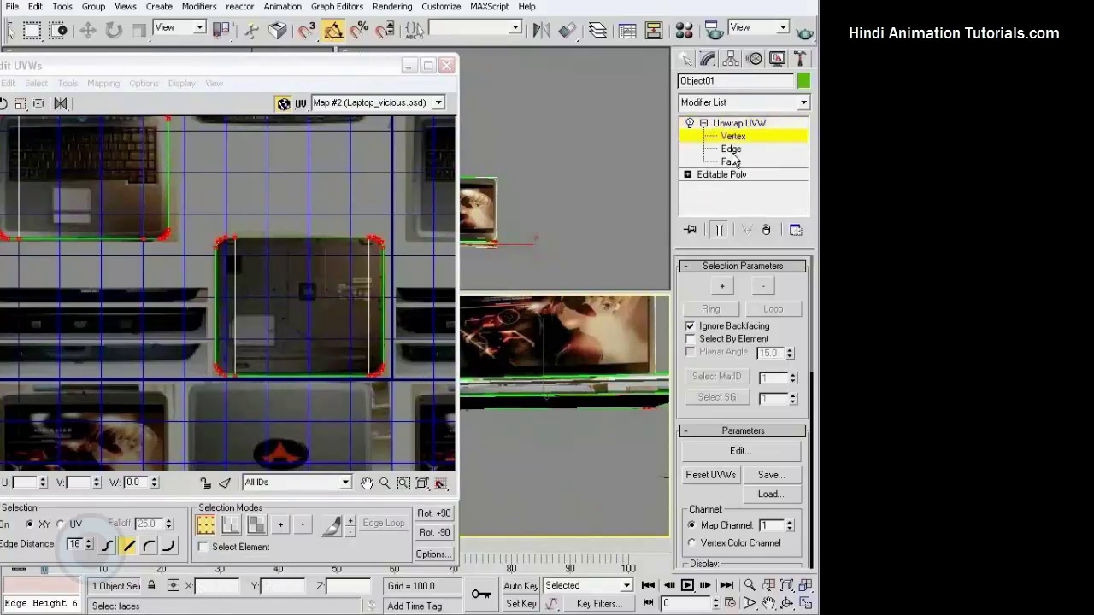
click(731, 162)
click(574, 387)
scroll(261, 287, down, 3)
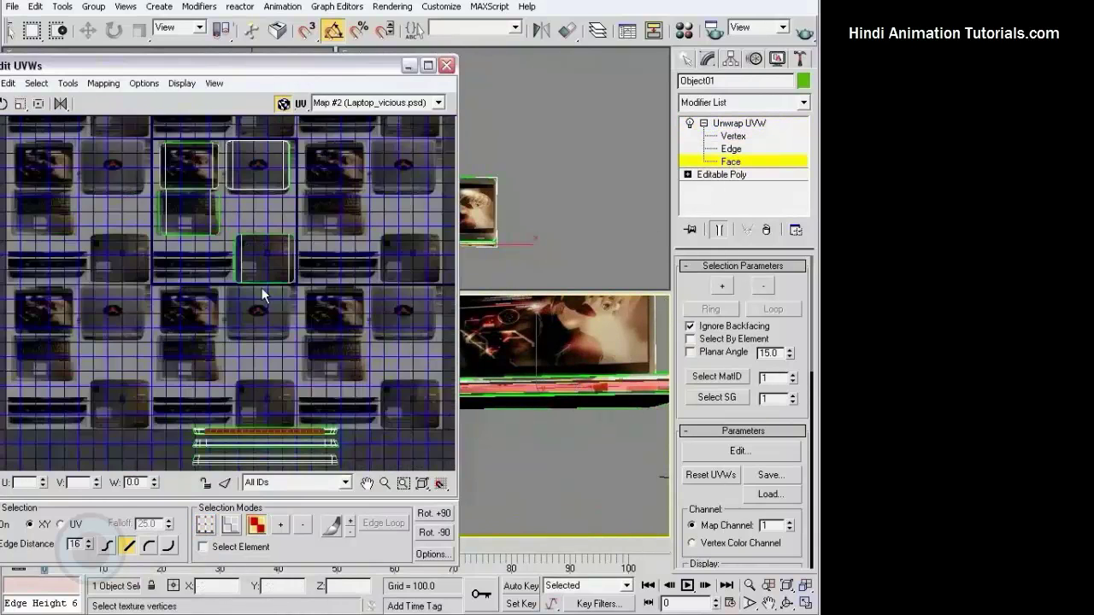
scroll(209, 189, up, 2)
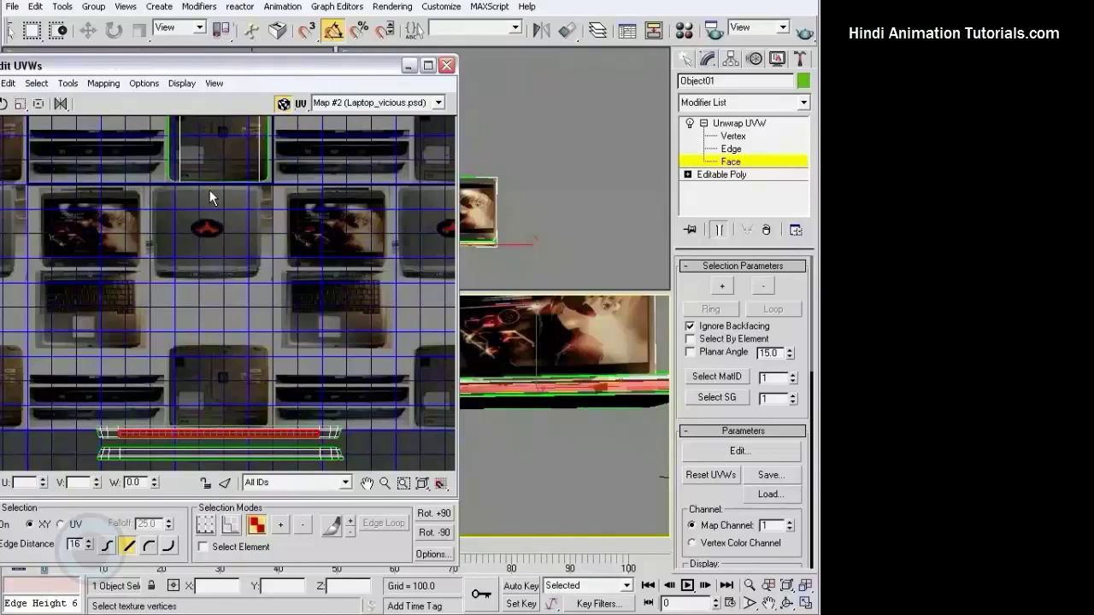
middle_drag(209, 191, 221, 122)
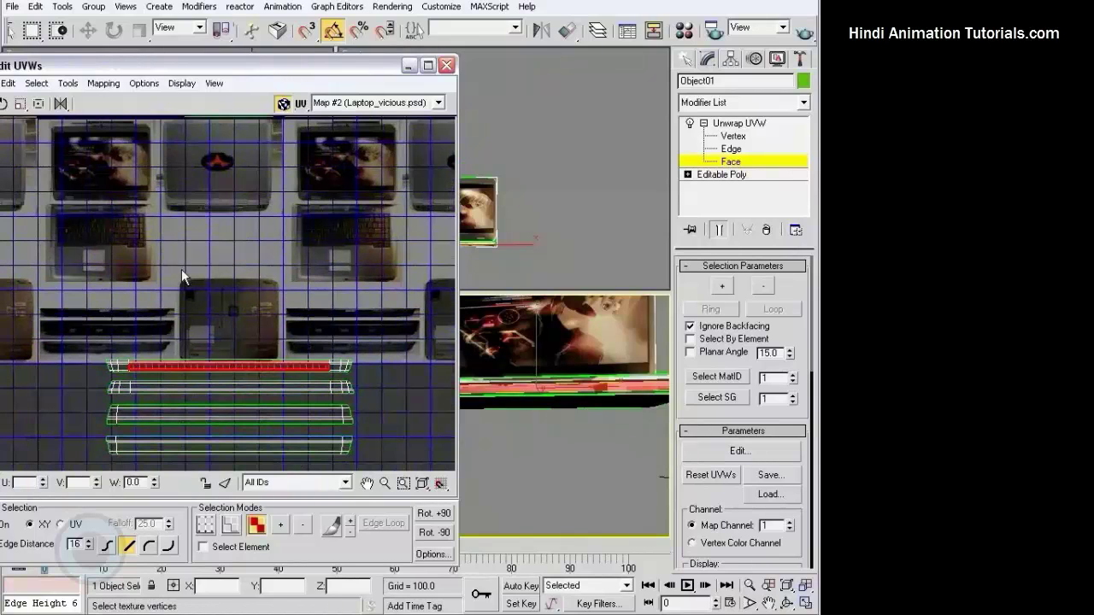
mouse_move(74, 323)
mouse_down()
mouse_move(364, 381)
mouse_move(267, 238)
mouse_up()
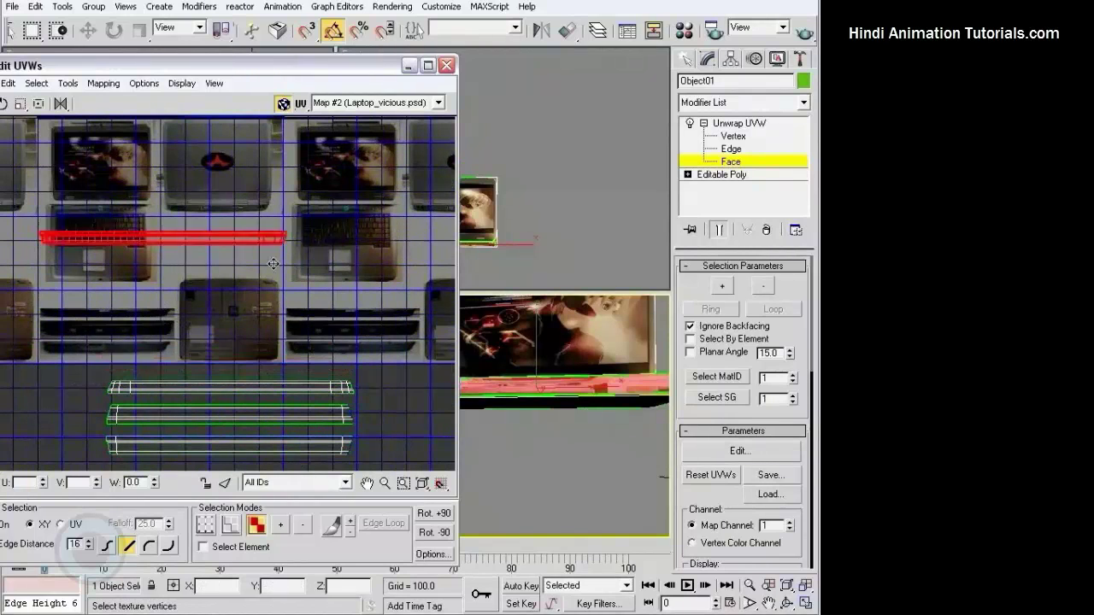
middle_drag(180, 252, 290, 402)
drag(291, 395, 287, 300)
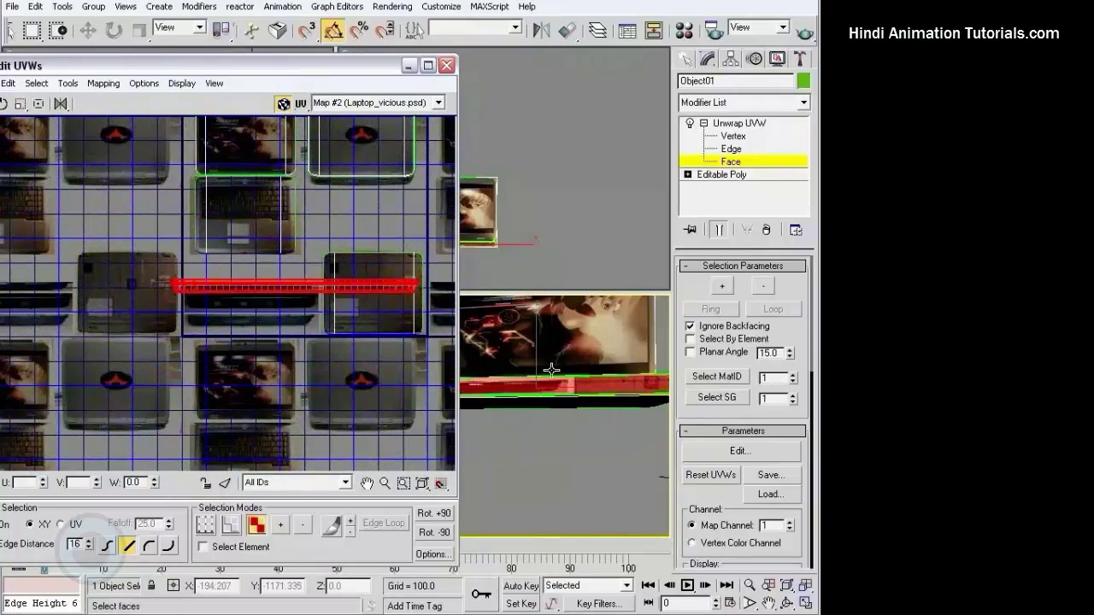
scroll(286, 305, up, 3)
middle_drag(285, 305, 291, 397)
drag(295, 278, 301, 300)
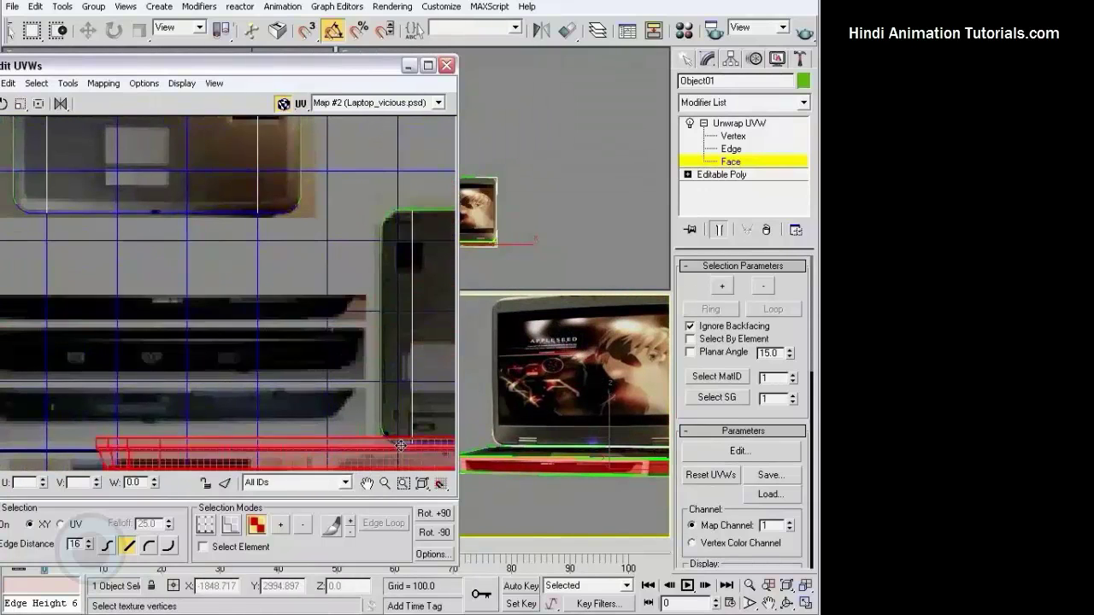
scroll(181, 264, down, 2)
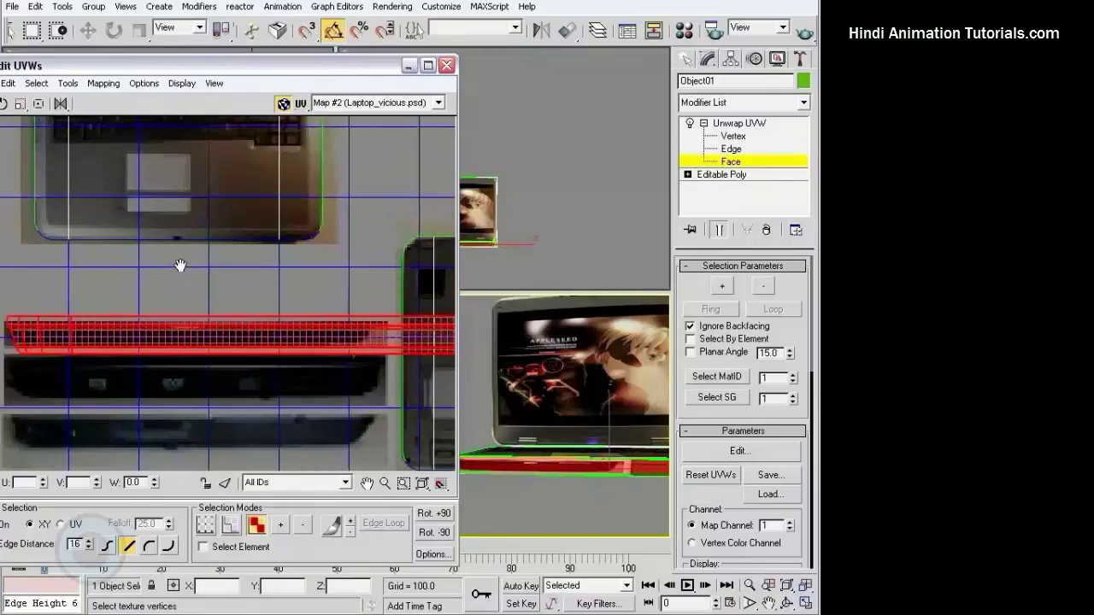
- Freeform-scale the strip shorter and thinner to match the photo edge's length and width
click(39, 103)
scroll(385, 322, down, 2)
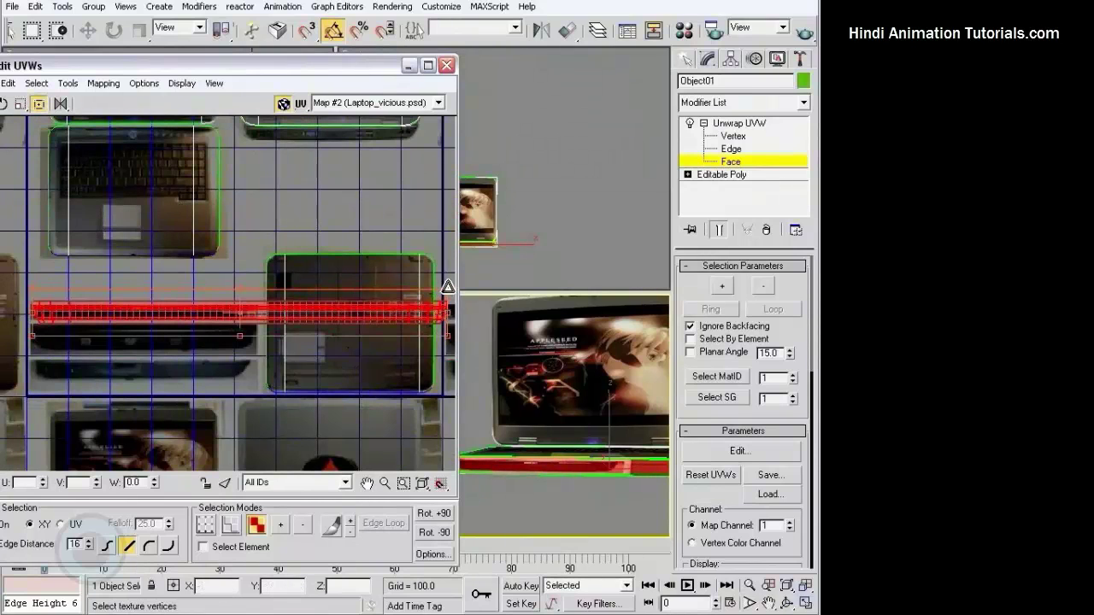
drag(447, 286, 248, 284)
scroll(257, 289, up, 3)
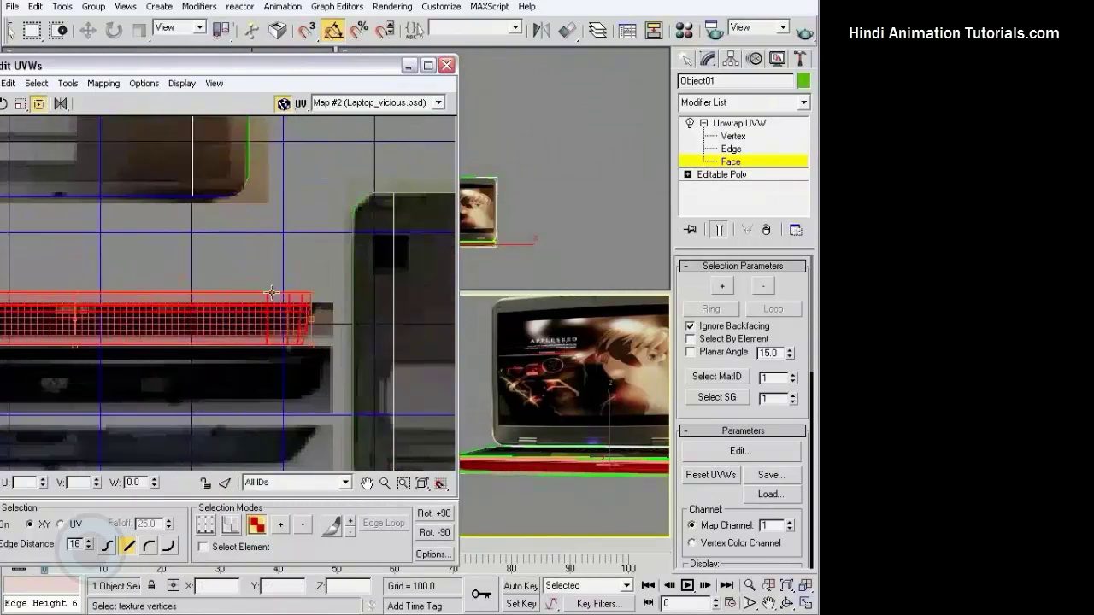
middle_drag(271, 293, 323, 287)
mouse_move(365, 288)
mouse_down()
mouse_move(330, 308)
mouse_move(338, 294)
mouse_up()
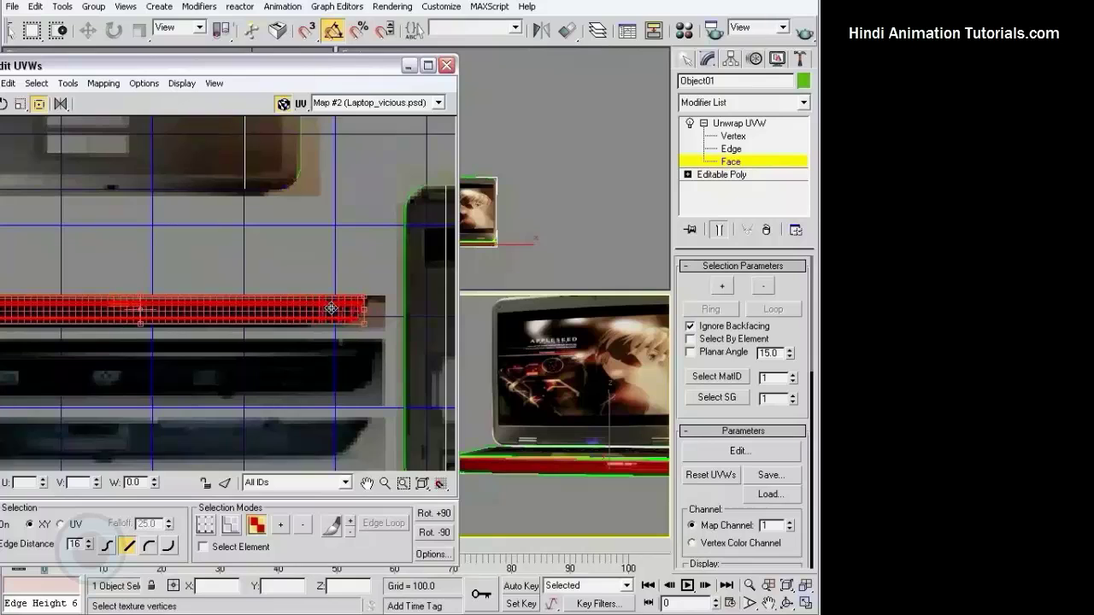
mouse_move(334, 306)
middle_down()
mouse_move(396, 325)
mouse_move(316, 305)
middle_up()
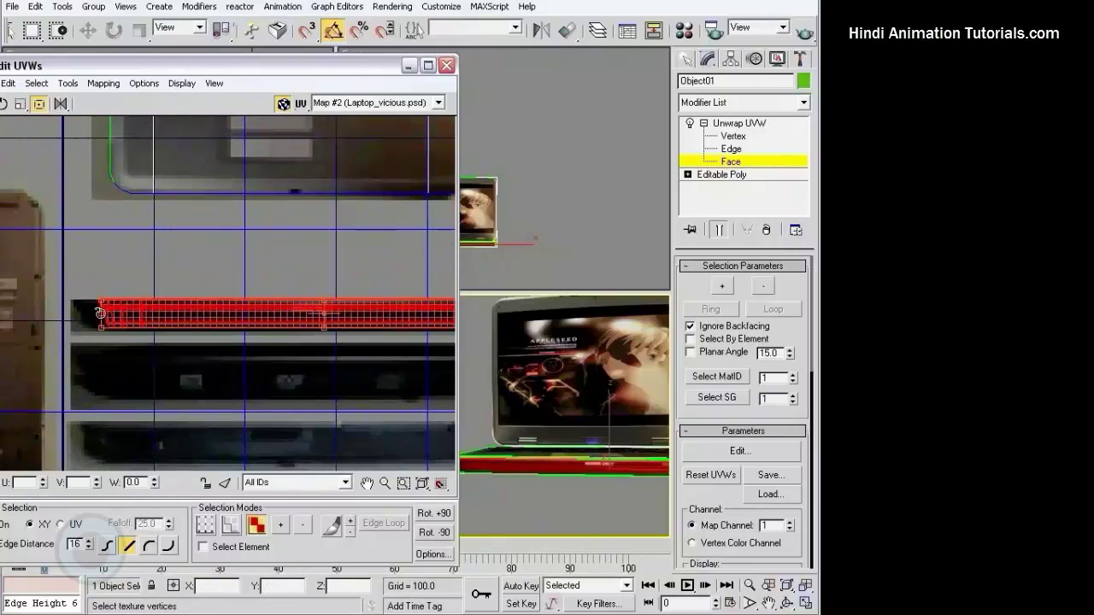
click(74, 248)
scroll(86, 271, up, 3)
scroll(74, 246, down, 4)
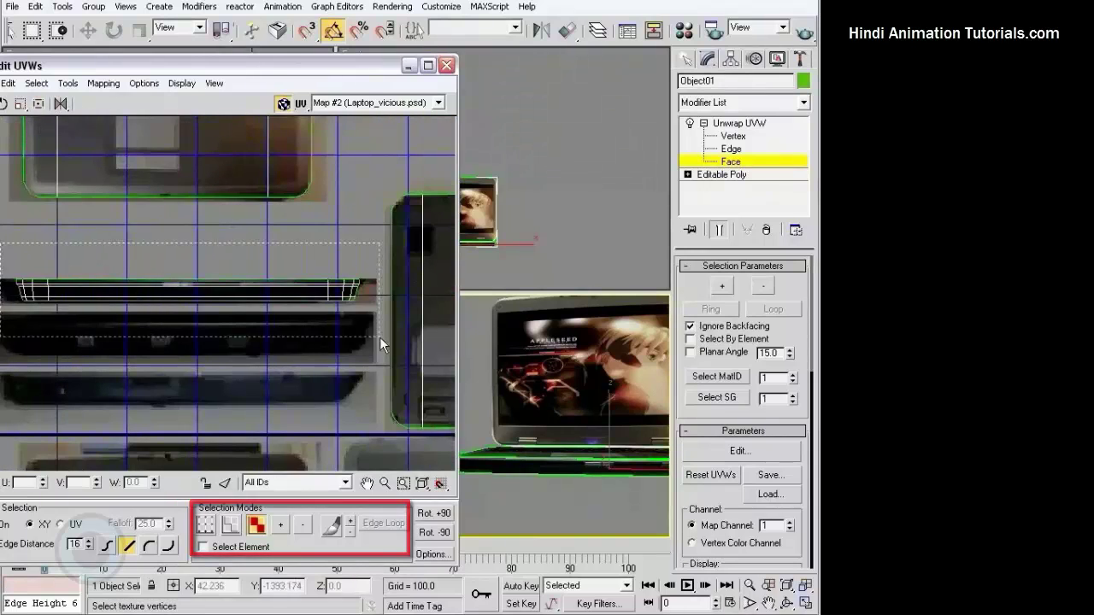
- In Vertex mode, stretch the strip's end vertices out along the edge band
ctrl+drag(380, 337, 177, 146)
click(207, 526)
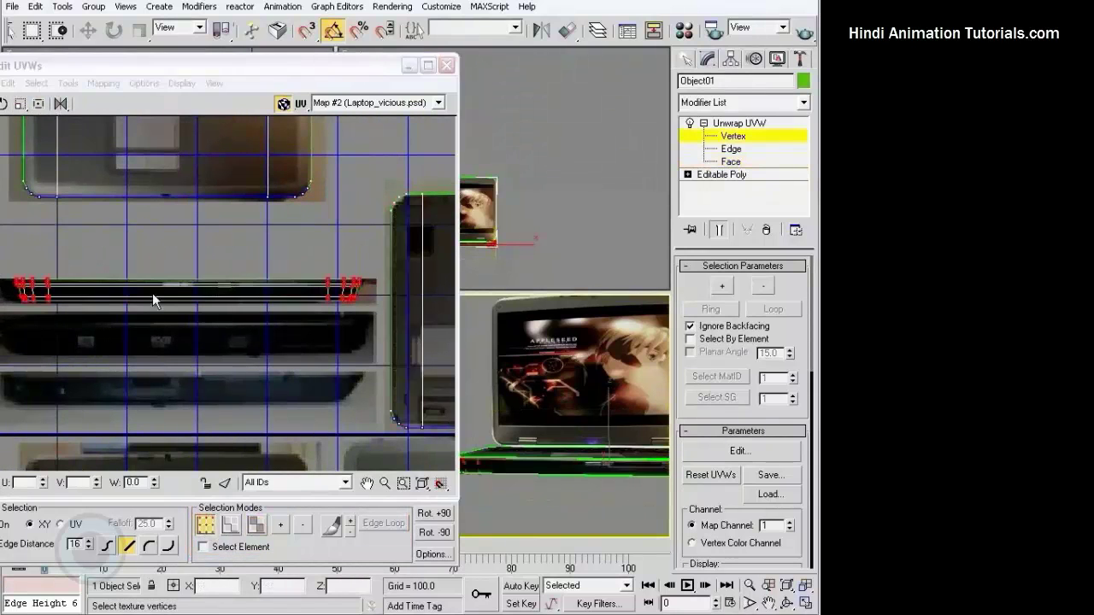
middle_drag(192, 205, 196, 215)
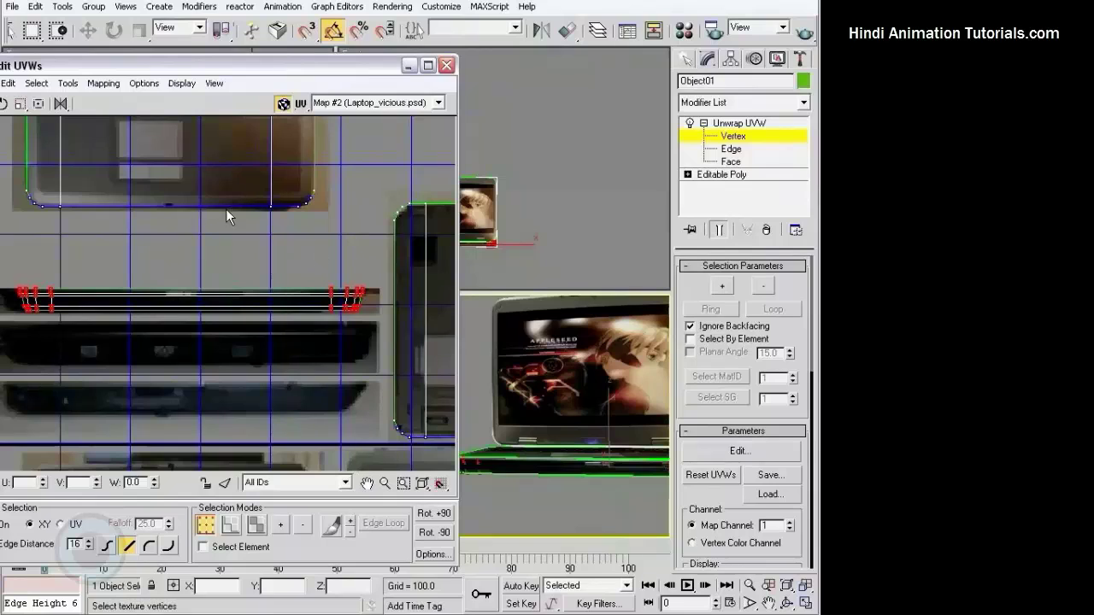
click(37, 105)
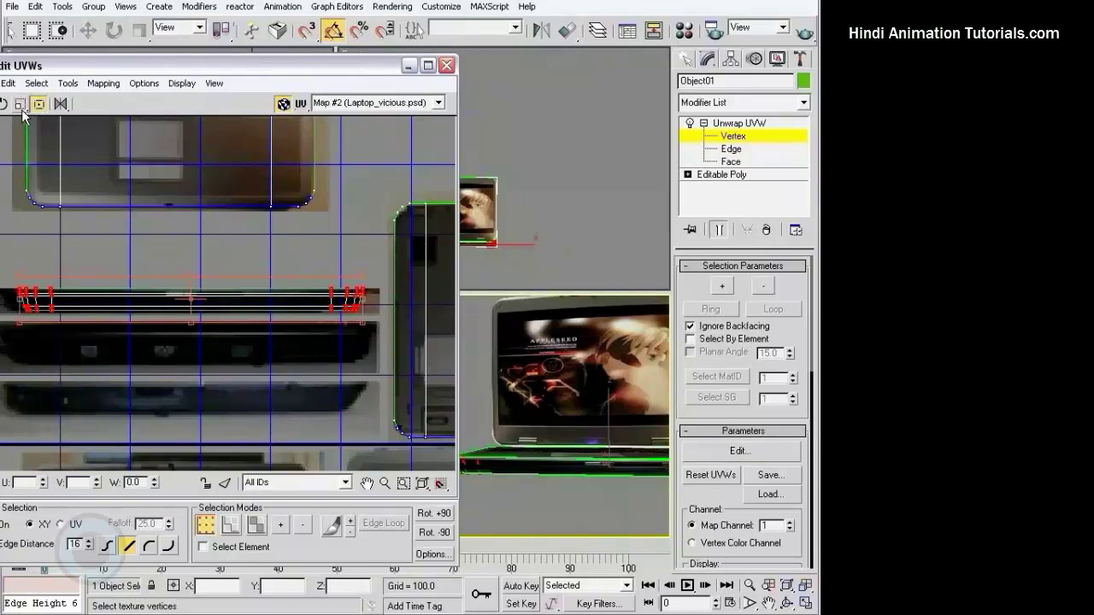
drag(19, 282, 5, 275)
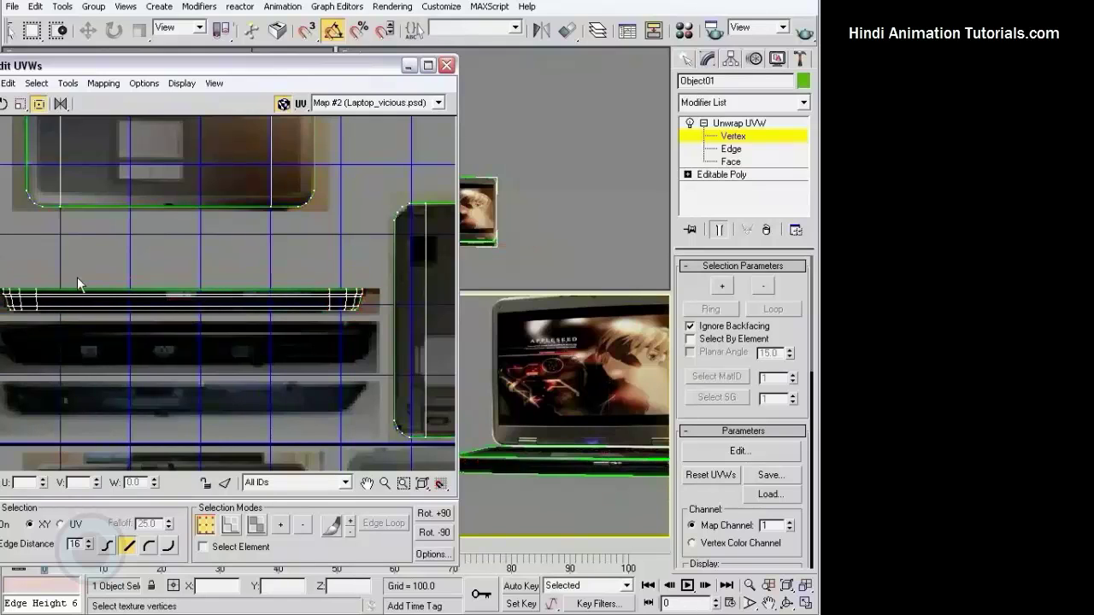
alt+middle_drag(525, 403, 610, 365)
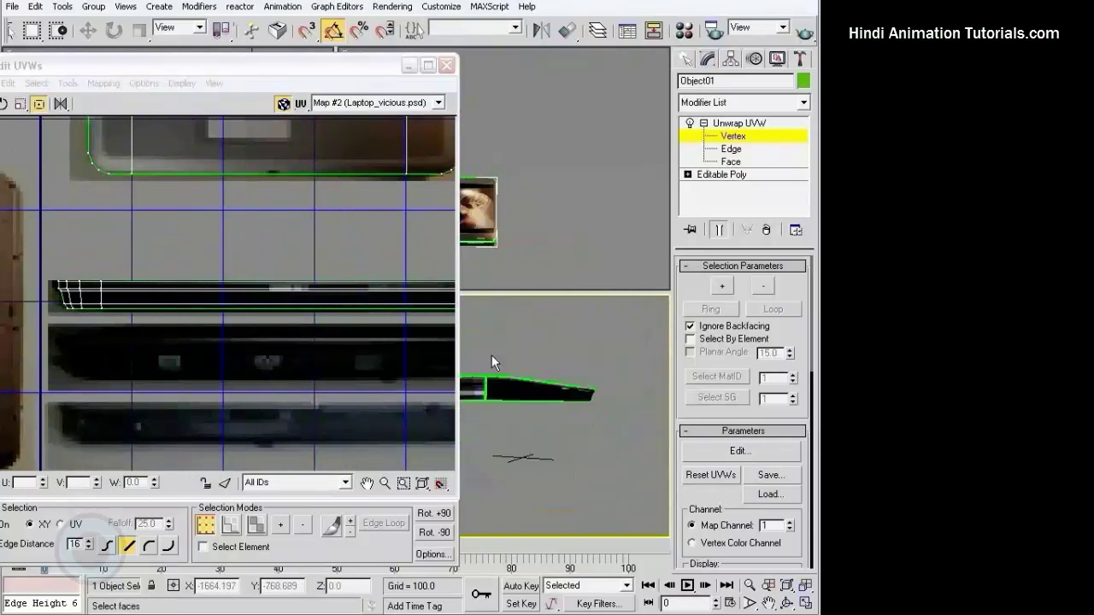
- Back in Face mode, move the bottom unplaced strip onto the laptop edge in the photo
click(730, 161)
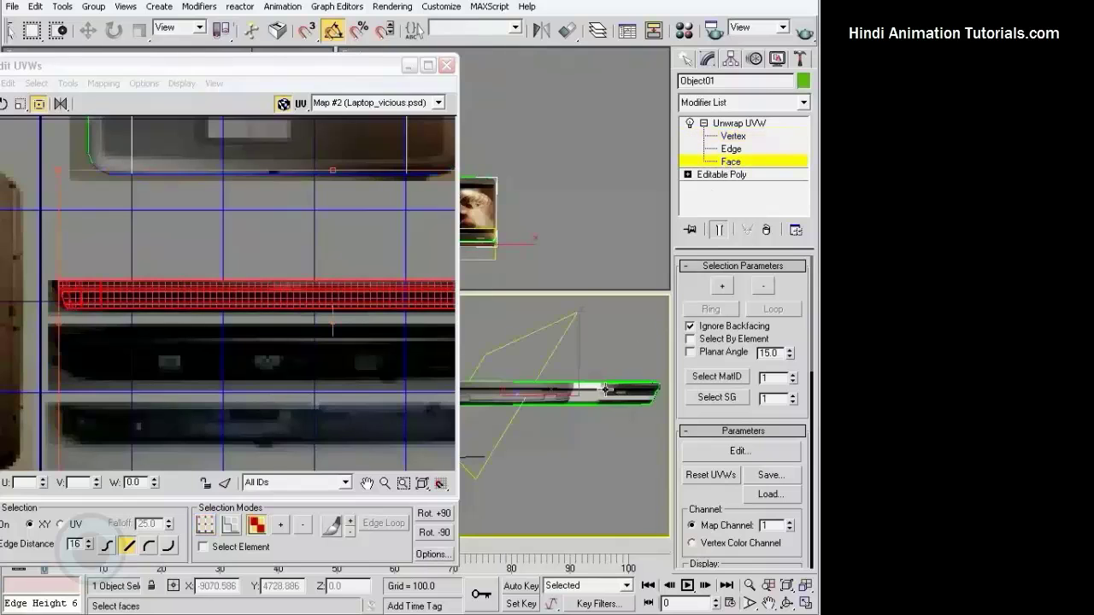
scroll(222, 305, down, 2)
scroll(262, 299, down, 3)
scroll(248, 239, down, 3)
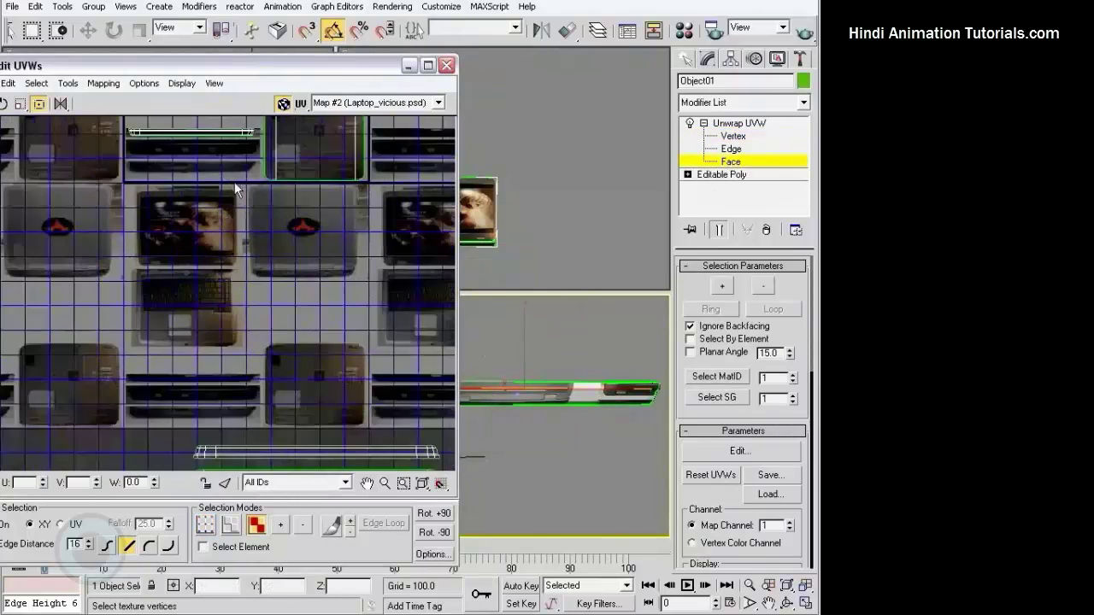
scroll(287, 289, up, 3)
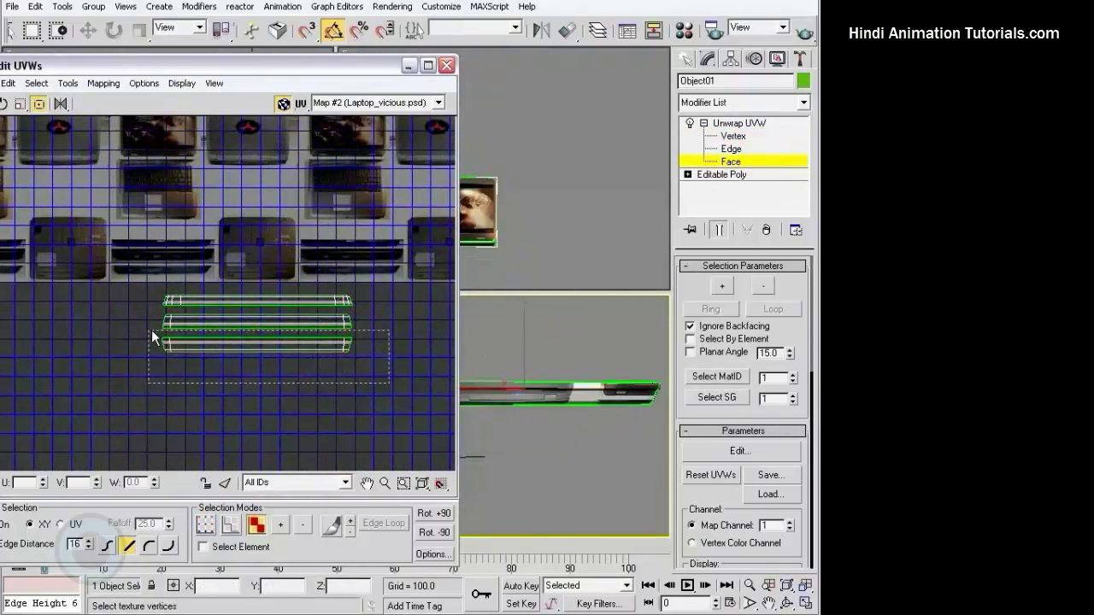
drag(151, 337, 132, 335)
drag(220, 345, 124, 160)
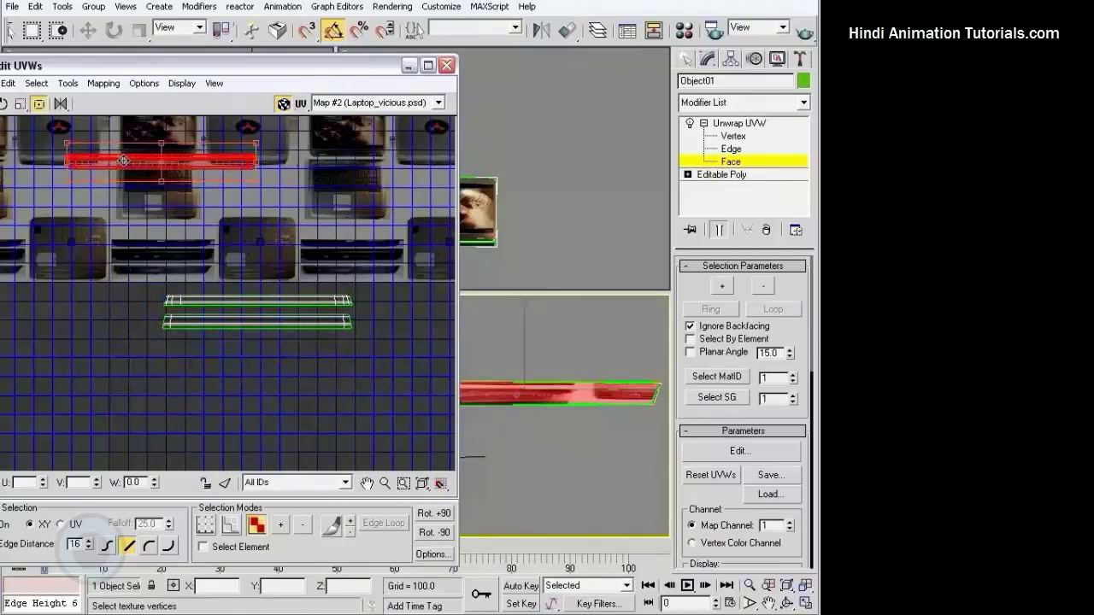
middle_drag(124, 161, 256, 401)
scroll(227, 323, up, 2)
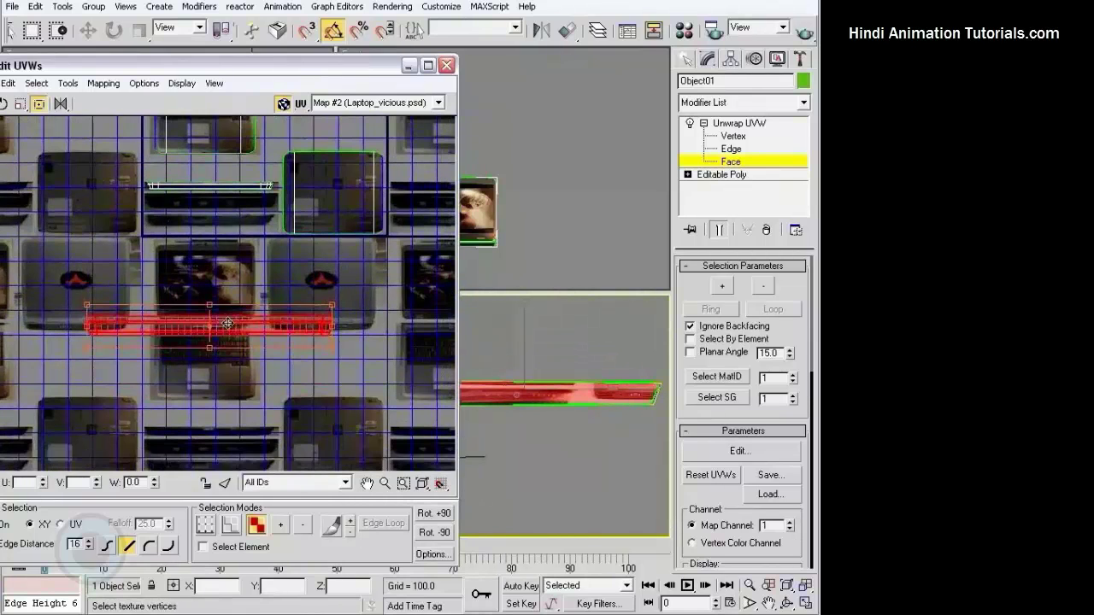
drag(227, 323, 231, 215)
scroll(288, 281, up, 3)
drag(292, 280, 299, 424)
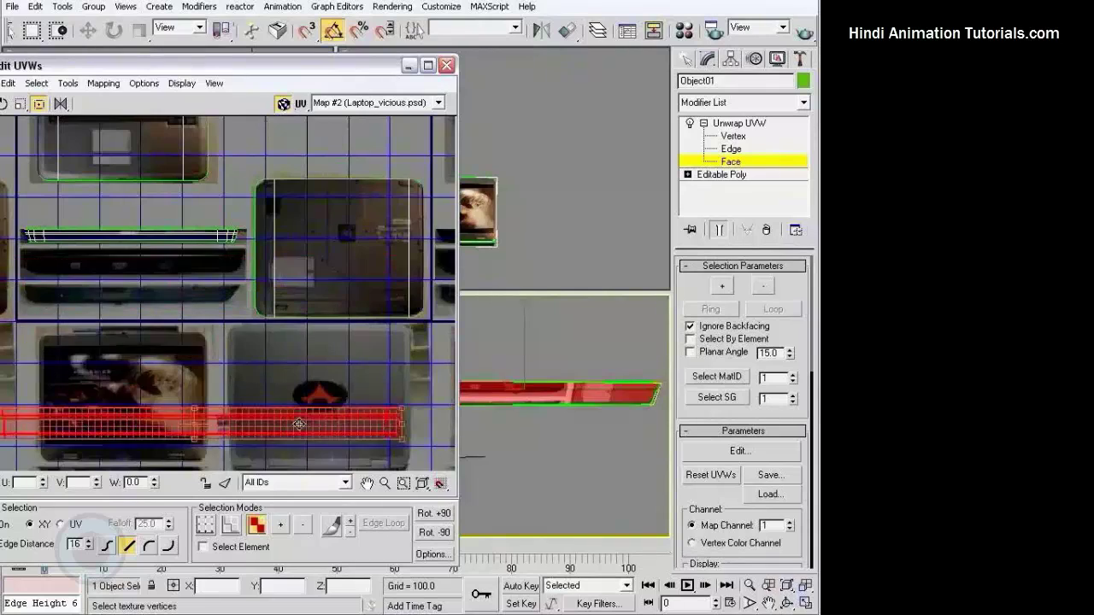
scroll(298, 424, down, 3)
mouse_move(293, 251)
mouse_down()
mouse_move(291, 419)
mouse_move(322, 365)
mouse_up()
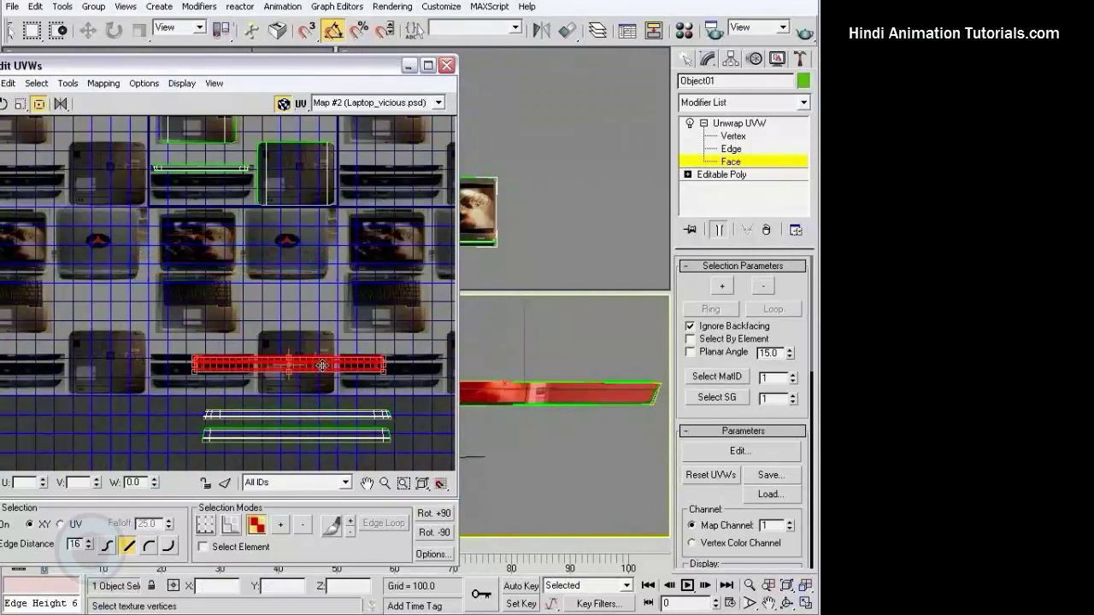
- Select the two remaining unplaced side strips from the laptop's side
alt+middle_drag(512, 359, 552, 381)
click(547, 376)
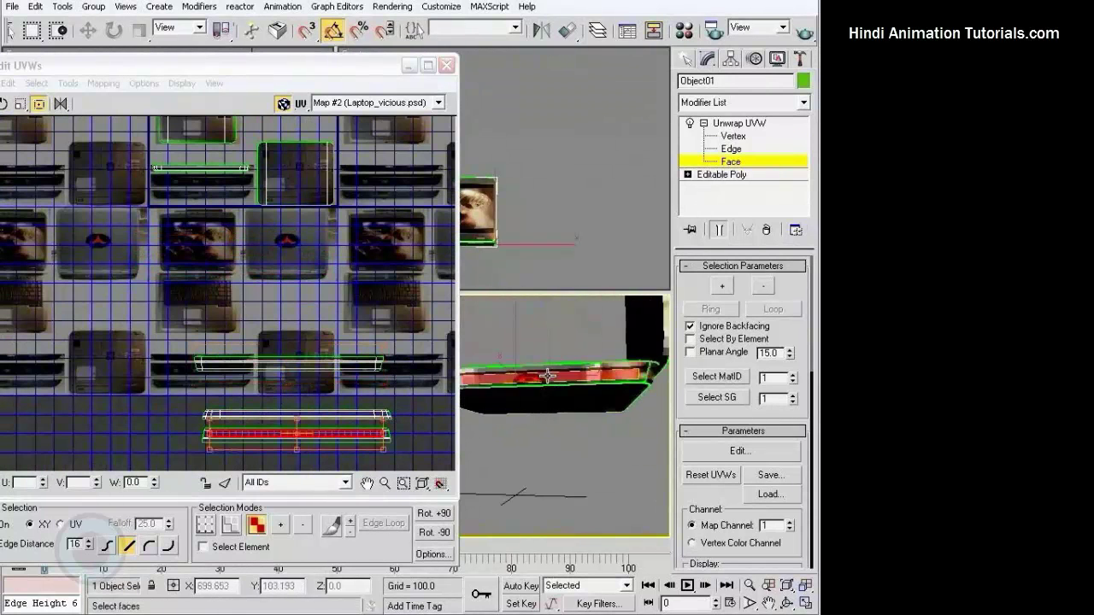
click(411, 436)
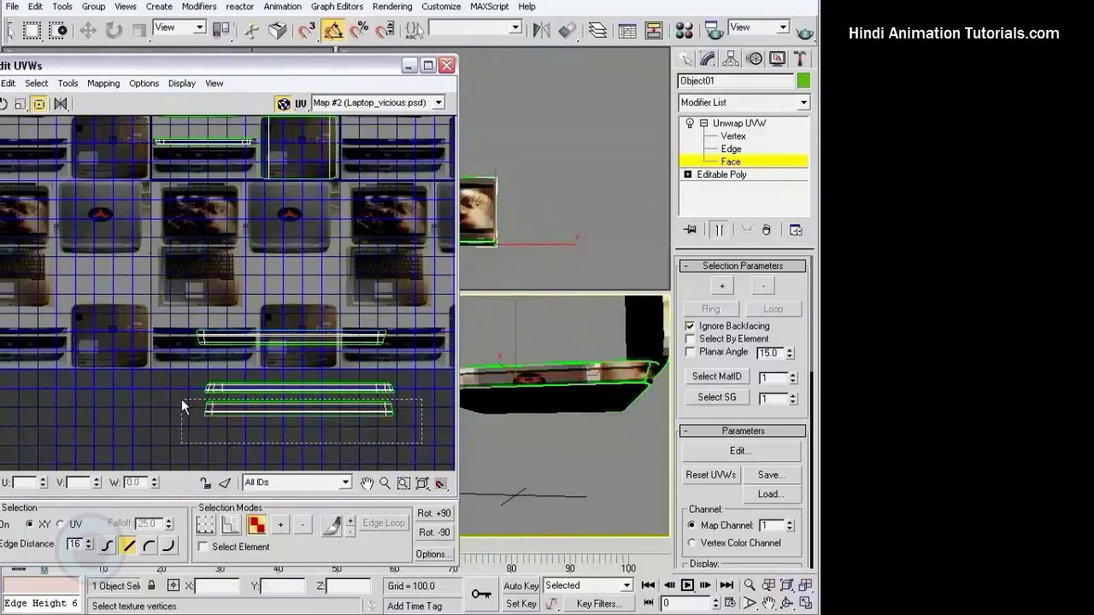
drag(181, 399, 181, 399)
ctrl+click(389, 338)
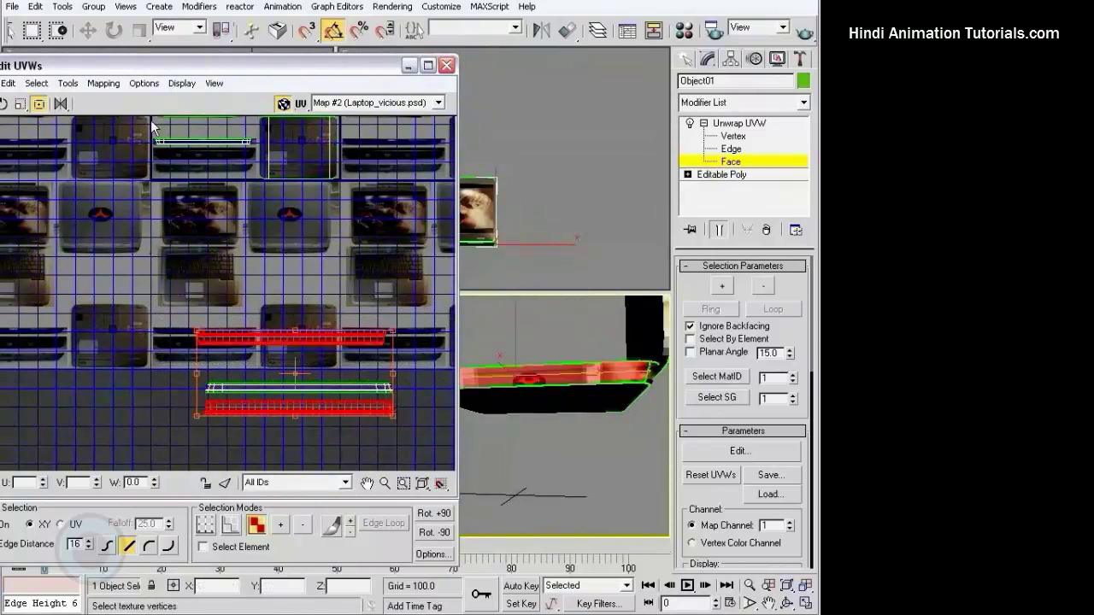
- Apply Left/Right Normal Mapping to the two selected side strips
click(102, 84)
click(115, 118)
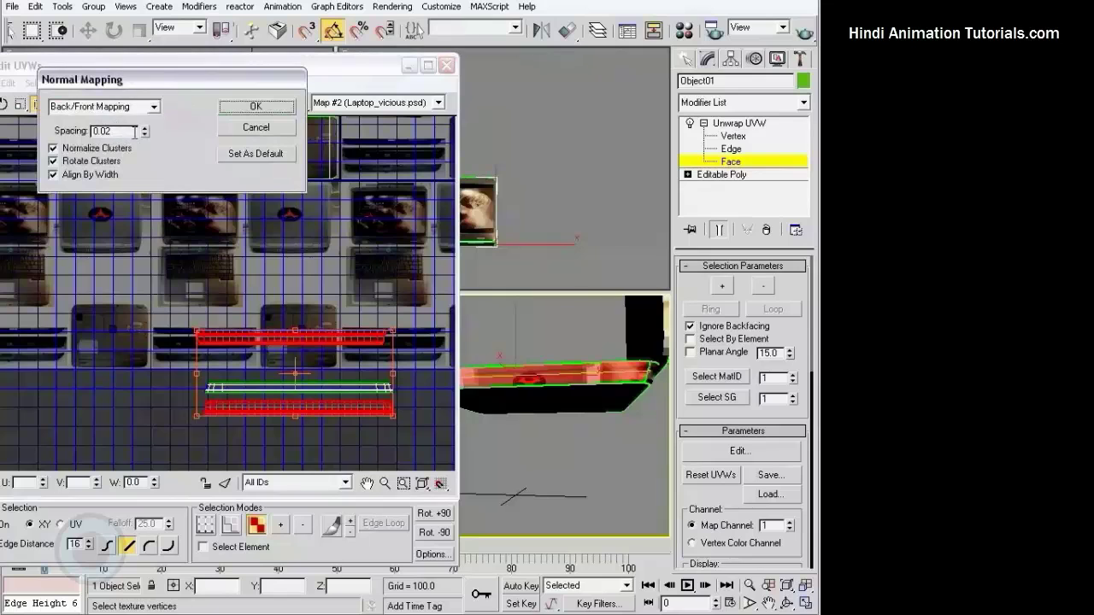
click(153, 107)
click(134, 128)
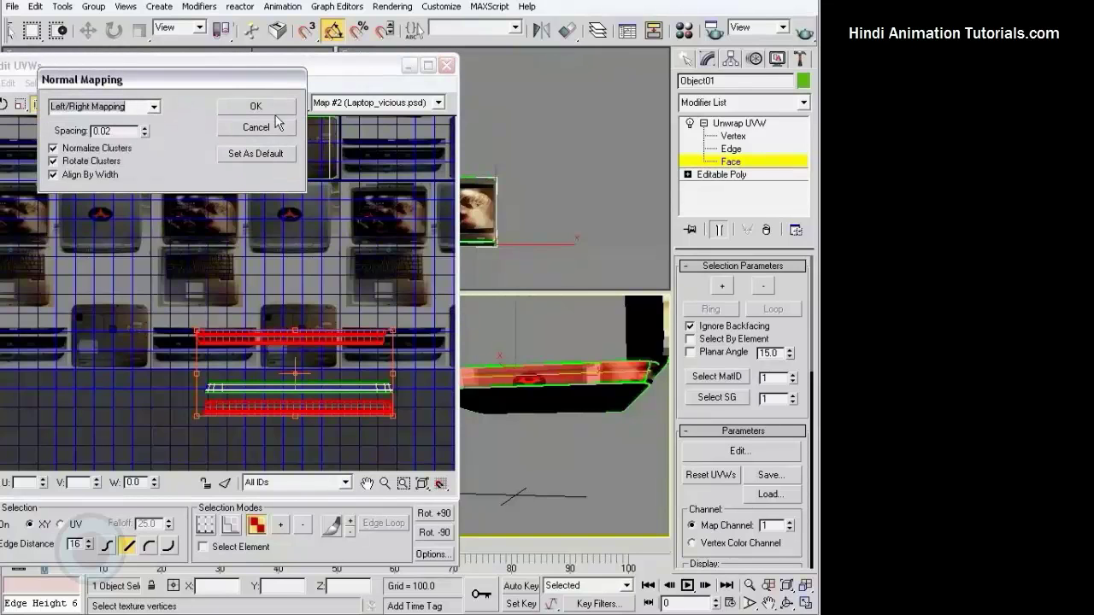
click(257, 107)
scroll(263, 312, up, 2)
scroll(291, 294, up, 1)
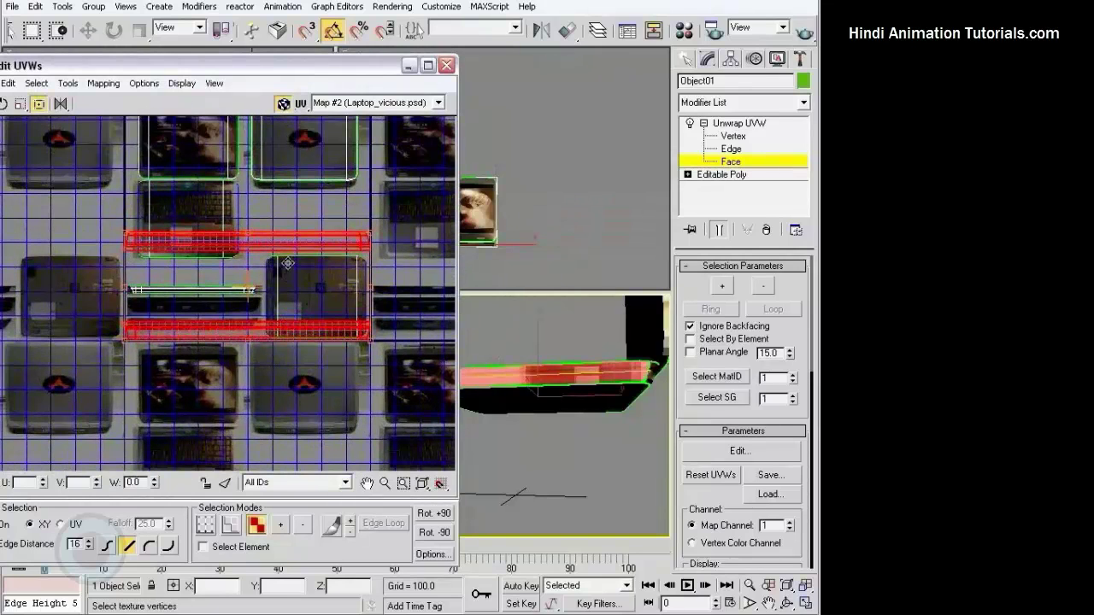
scroll(292, 289, up, 1)
scroll(292, 289, down, 2)
- Move both remapped strips down onto the photo and rotate the upper strip
click(289, 291)
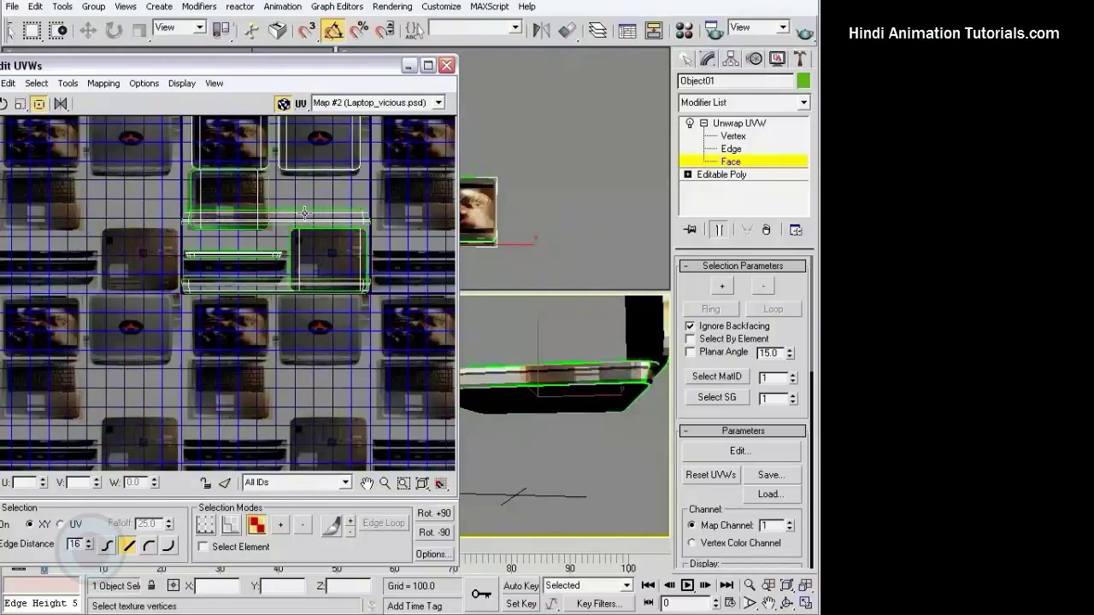
drag(304, 218, 374, 256)
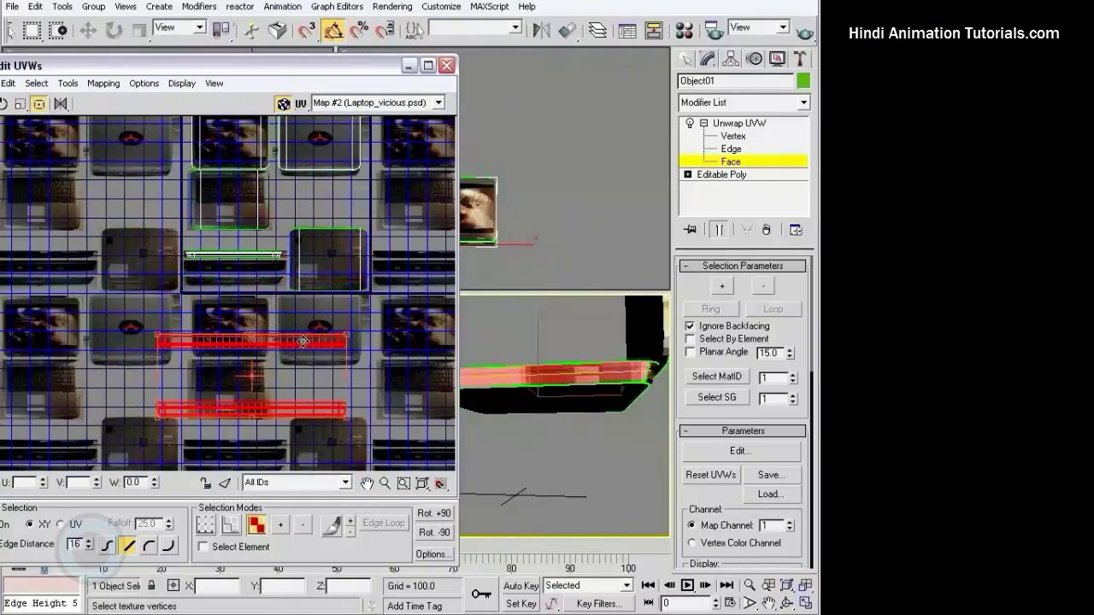
drag(327, 218, 314, 338)
click(406, 379)
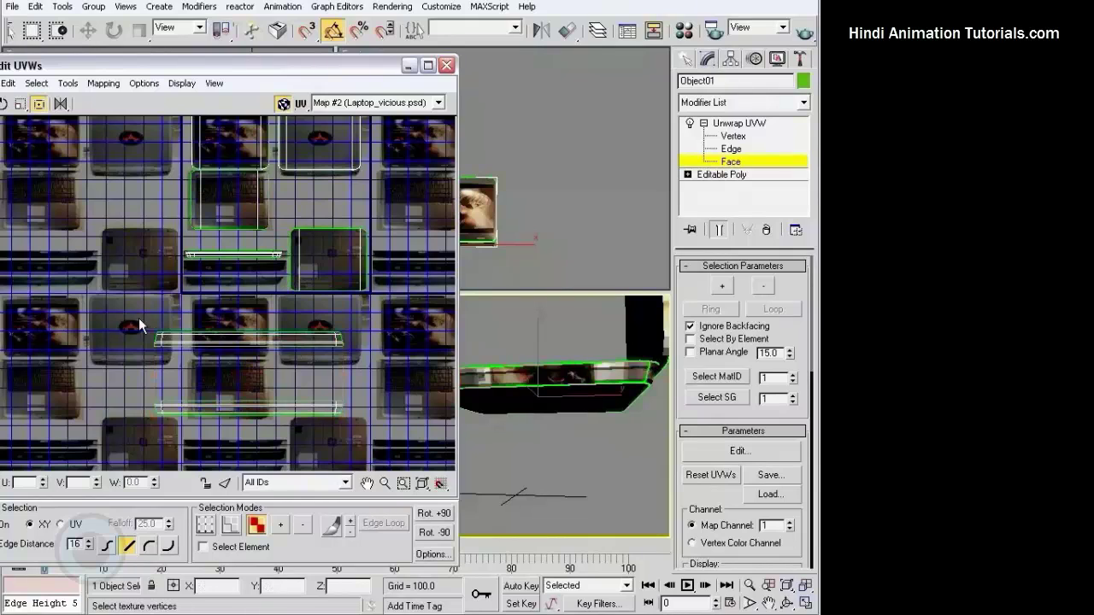
drag(138, 318, 379, 359)
click(36, 104)
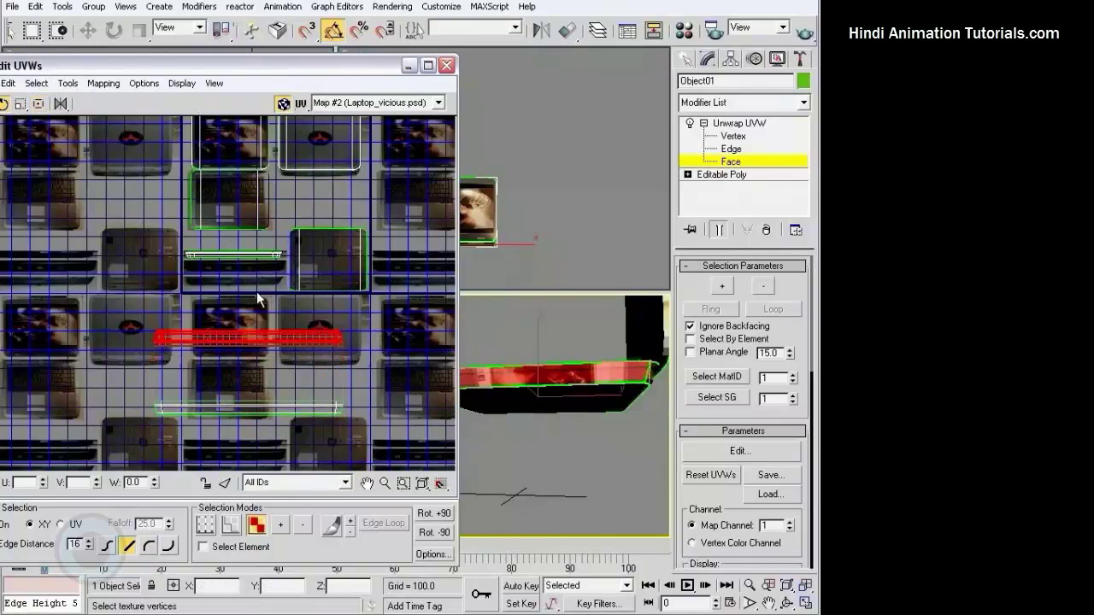
mouse_move(175, 335)
mouse_down()
mouse_move(72, 32)
mouse_move(76, 47)
mouse_up()
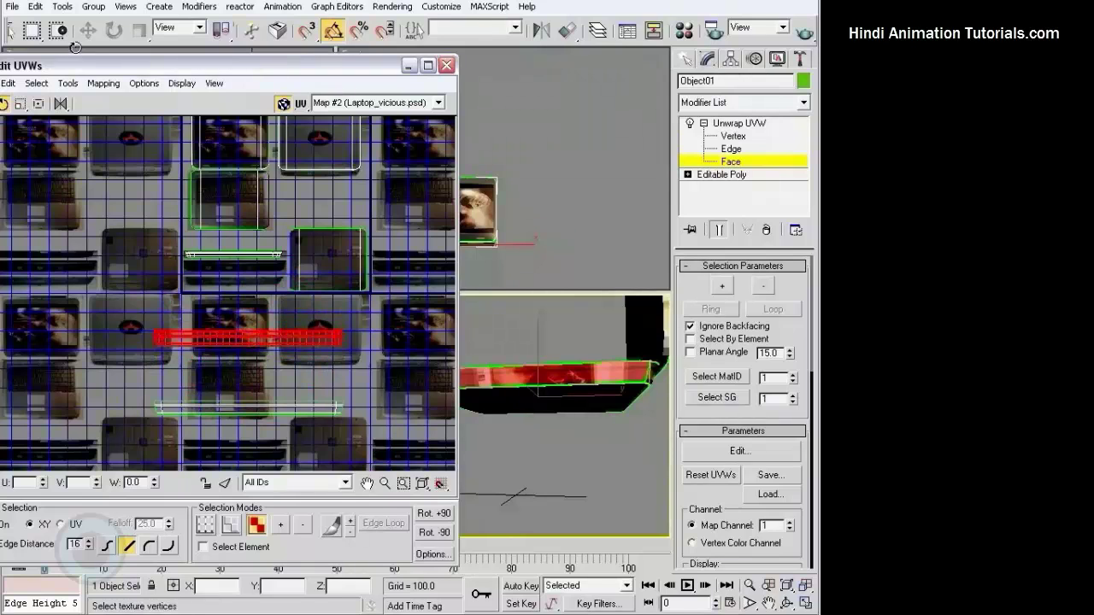
- Move the red strip onto the middle photo strip and freeform-scale it to fit
scroll(276, 354, up, 1)
scroll(361, 346, up, 1)
scroll(417, 256, up, 2)
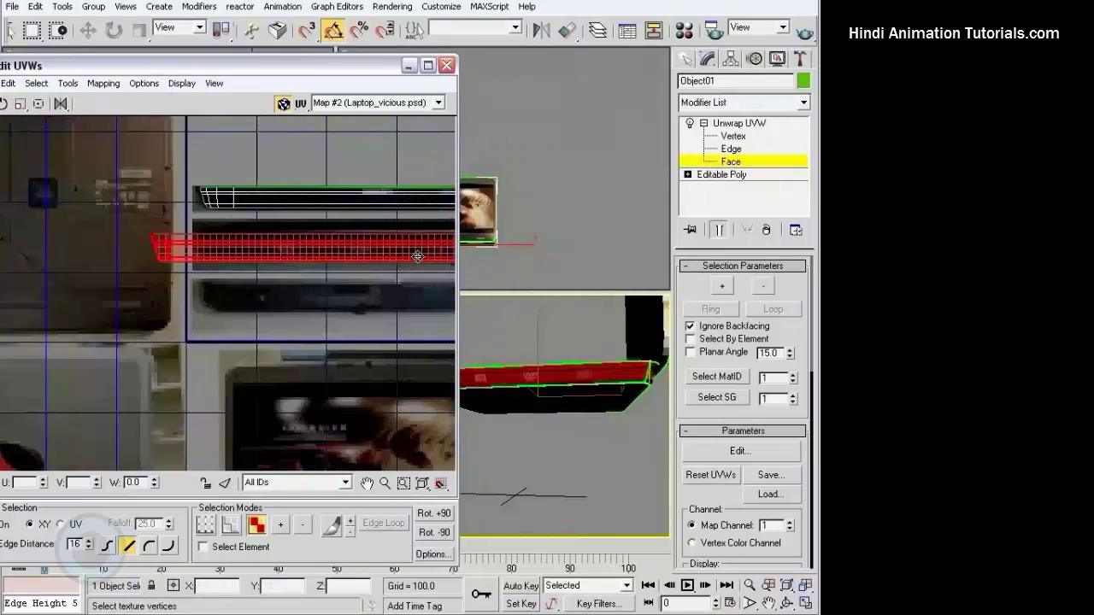
middle_drag(417, 256, 247, 258)
mouse_move(247, 258)
mouse_down()
mouse_move(328, 254)
mouse_move(303, 255)
mouse_up()
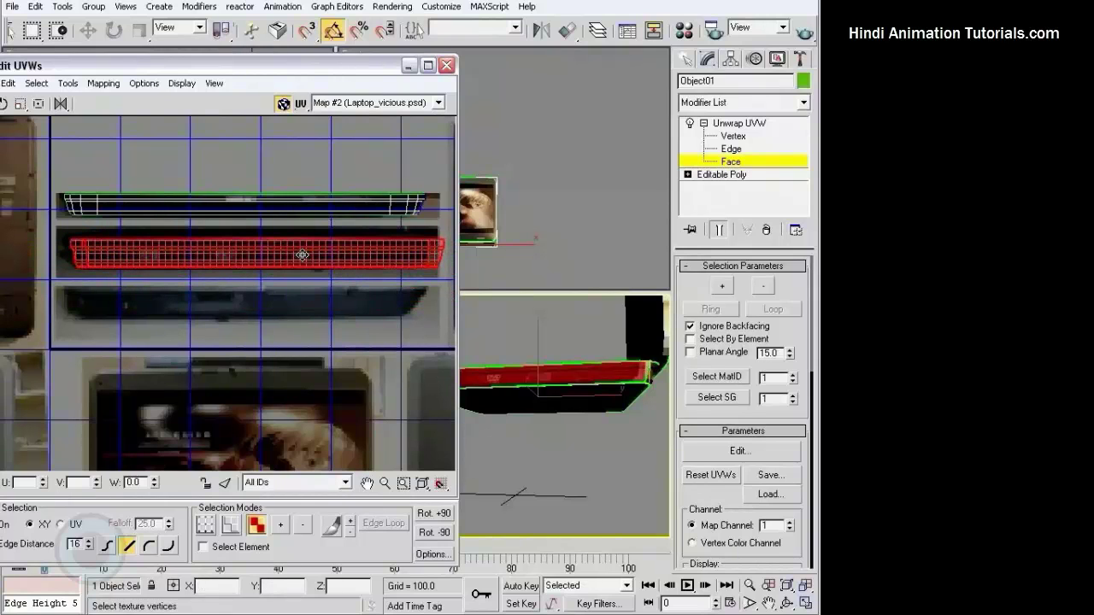
middle_drag(381, 240, 272, 253)
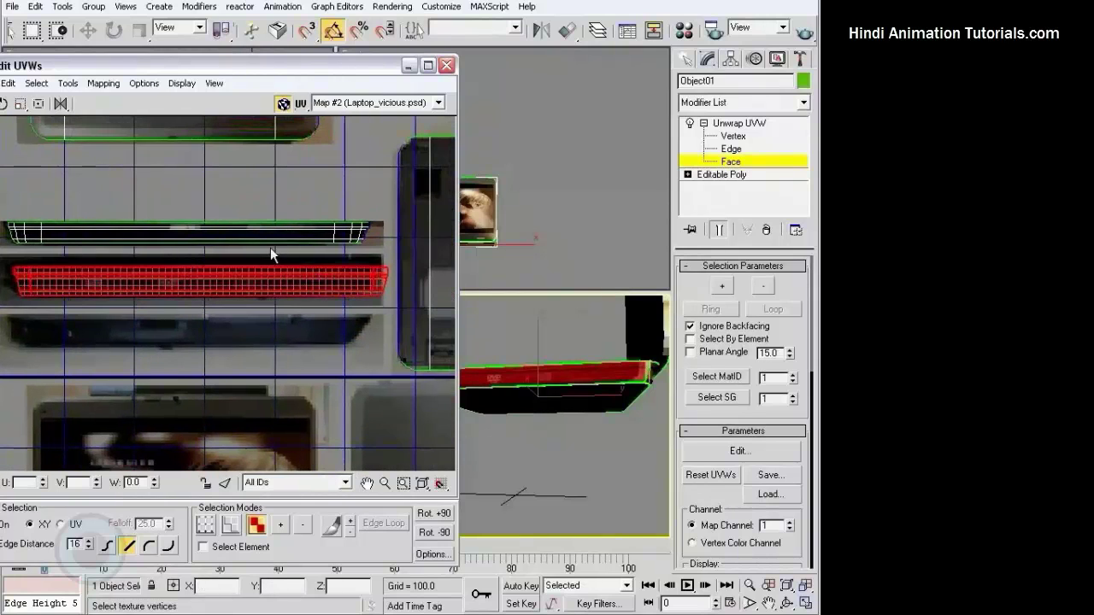
click(20, 103)
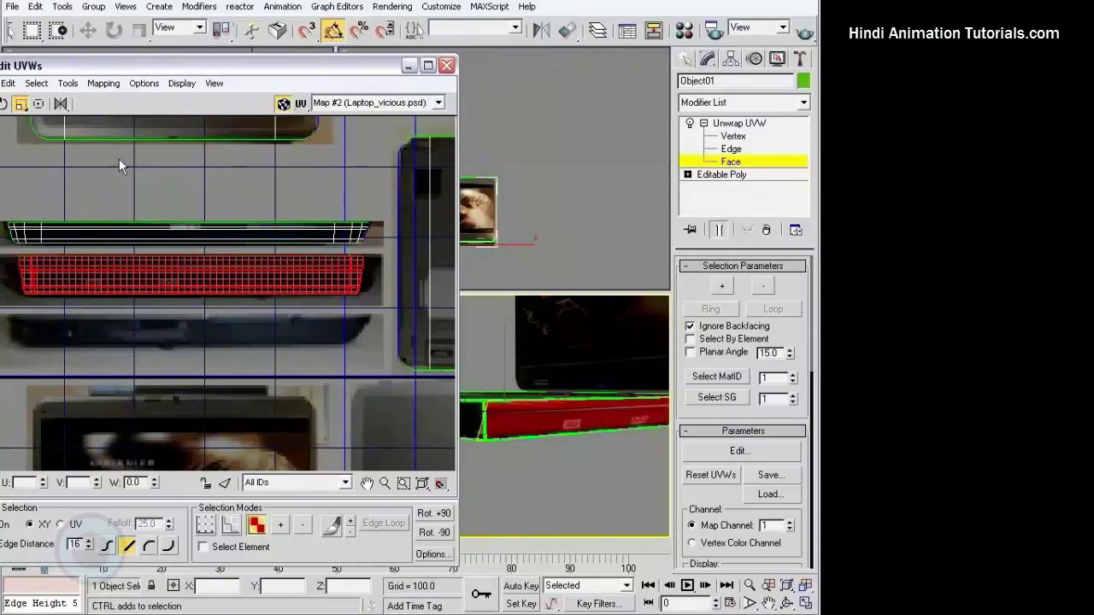
click(39, 103)
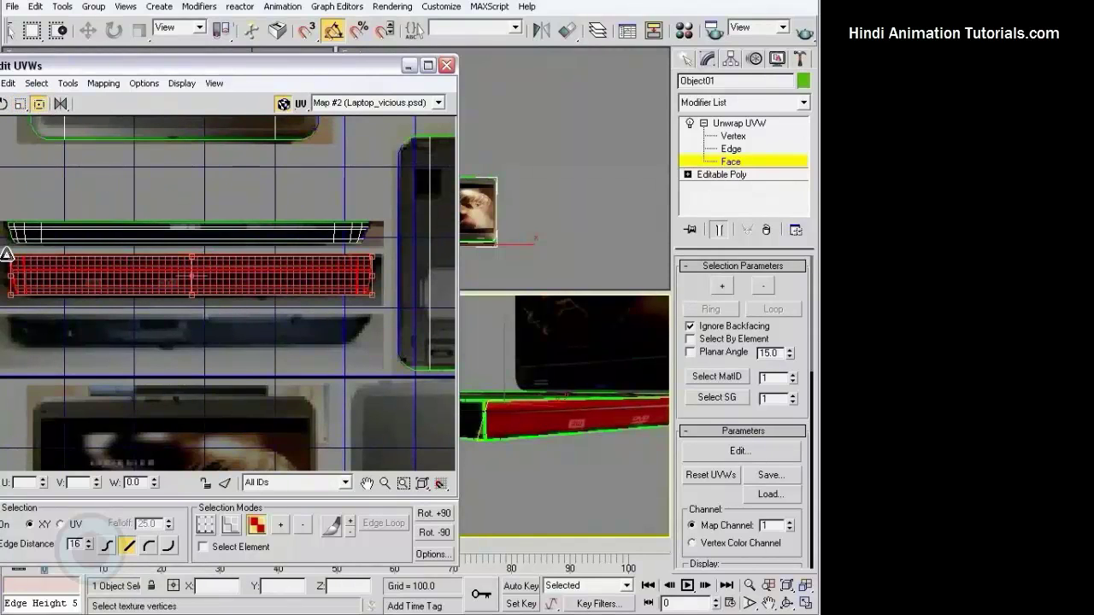
click(59, 289)
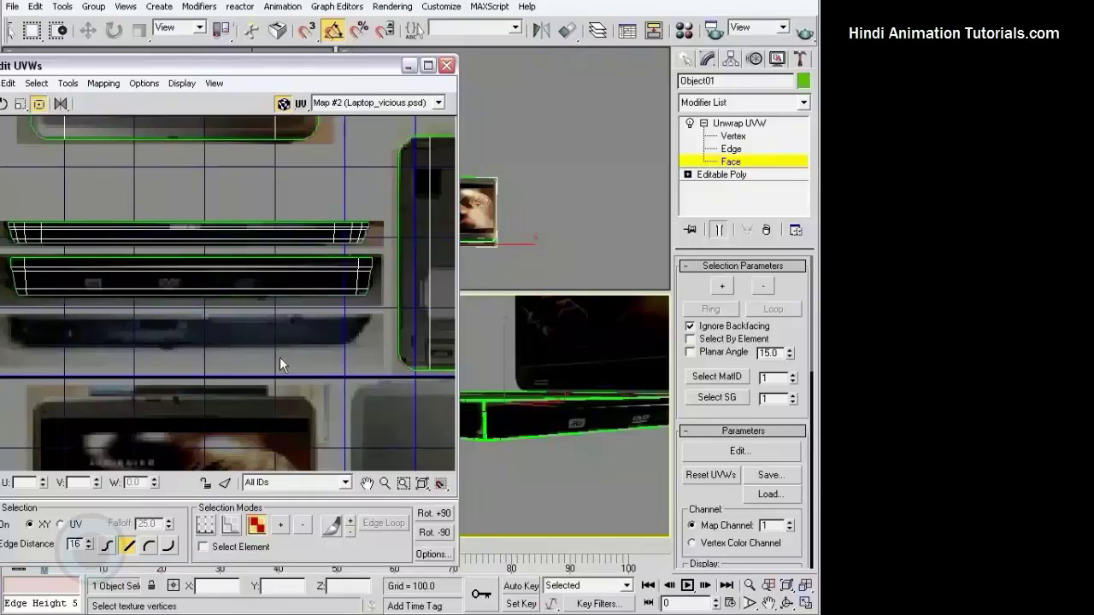
- Move the loose strip below the keyboard region onto the third photo strip and nudge it into place
scroll(280, 363, down, 2)
scroll(277, 311, down, 2)
drag(120, 350, 393, 464)
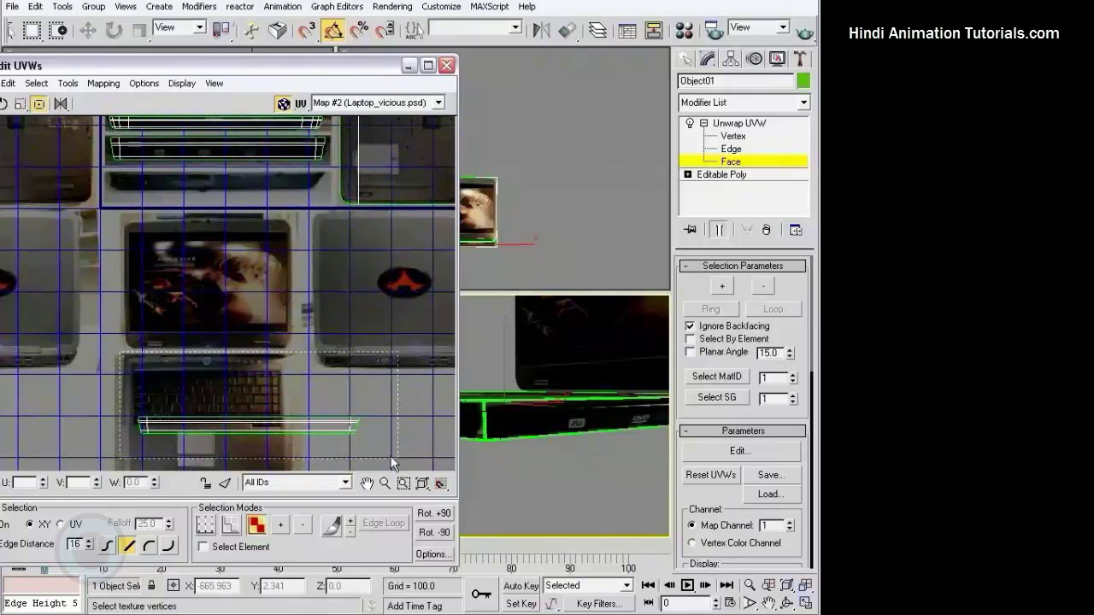
drag(325, 426, 265, 195)
scroll(268, 325, up, 3)
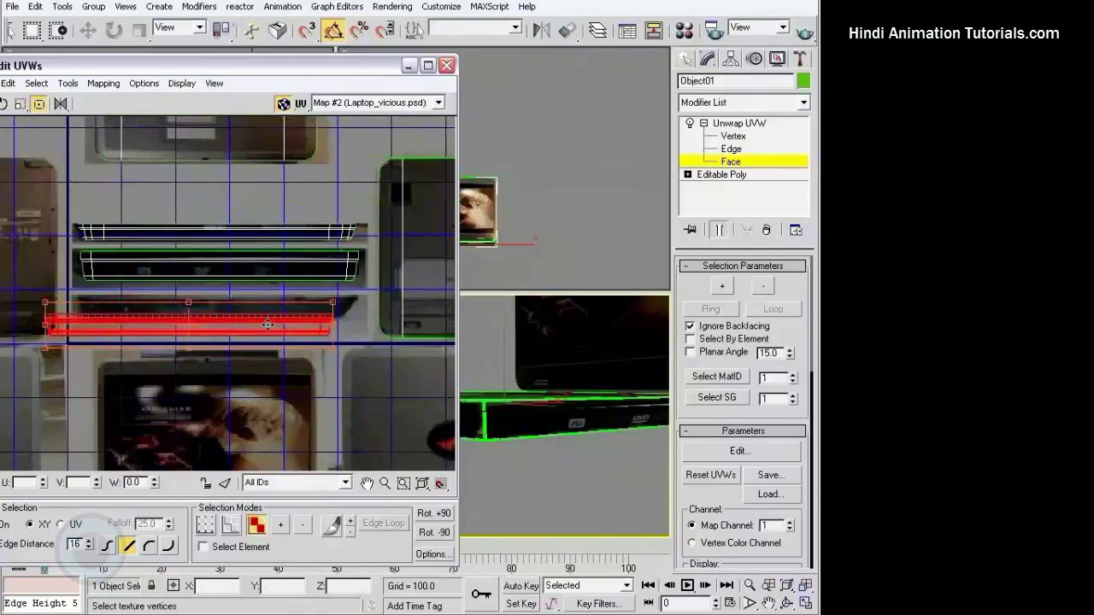
drag(267, 324, 297, 307)
scroll(298, 307, up, 2)
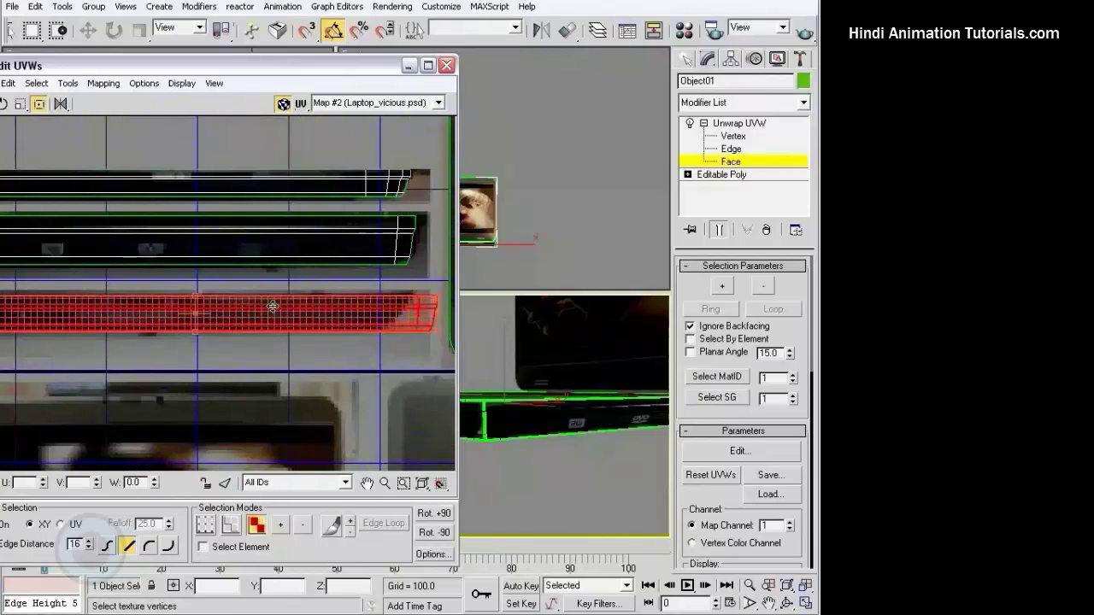
middle_drag(234, 305, 351, 316)
drag(239, 318, 227, 325)
middle_drag(235, 327, 142, 298)
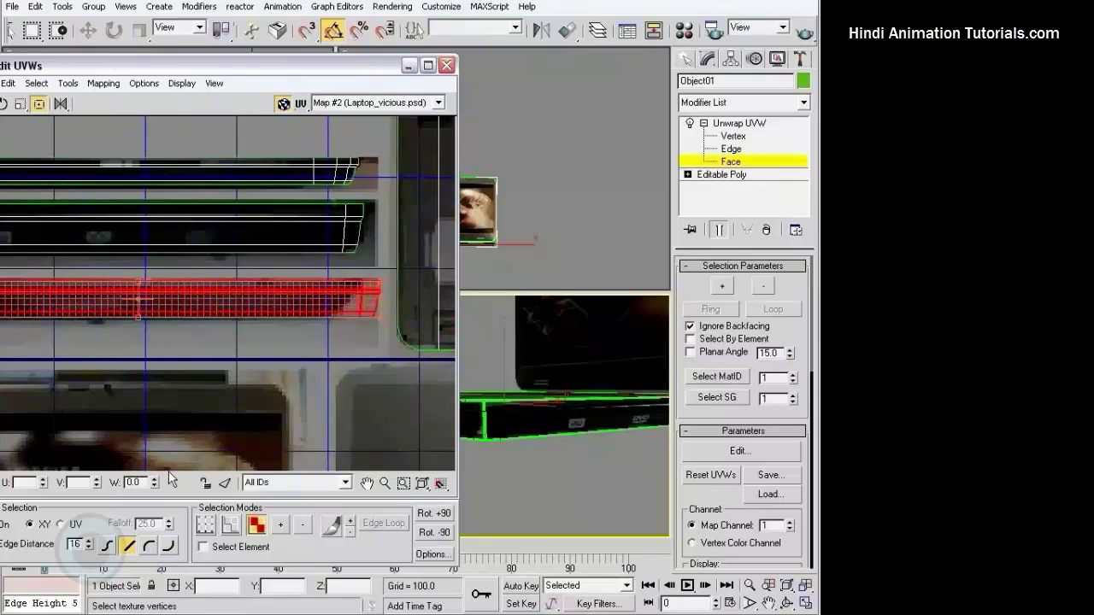
- At Vertex level, pull the third strip's right-end vertices left to the photo's strip end
click(205, 525)
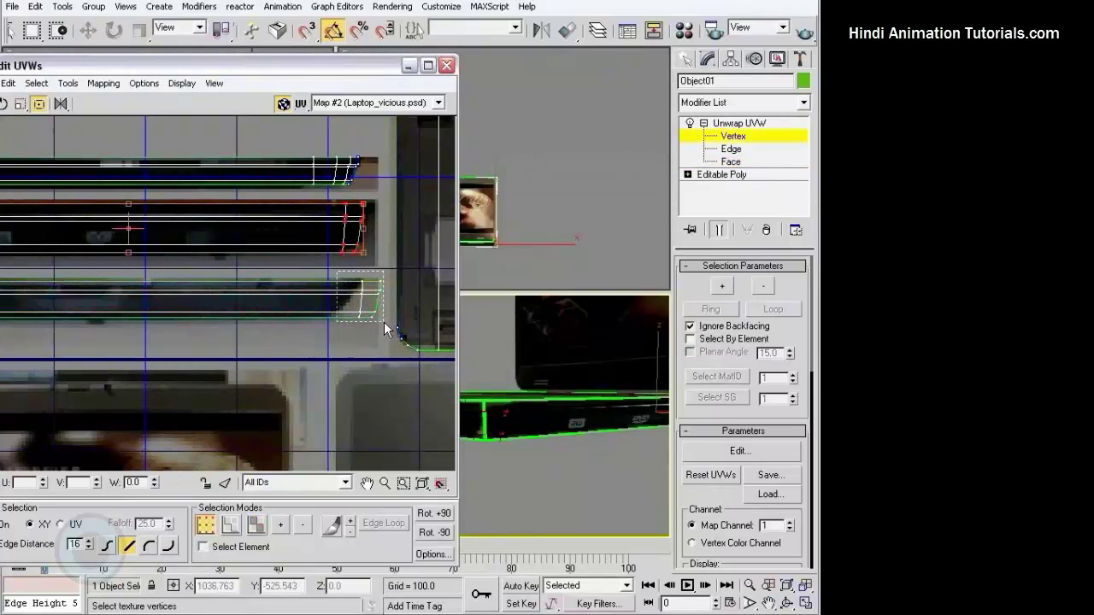
drag(384, 329, 383, 325)
drag(370, 286, 332, 286)
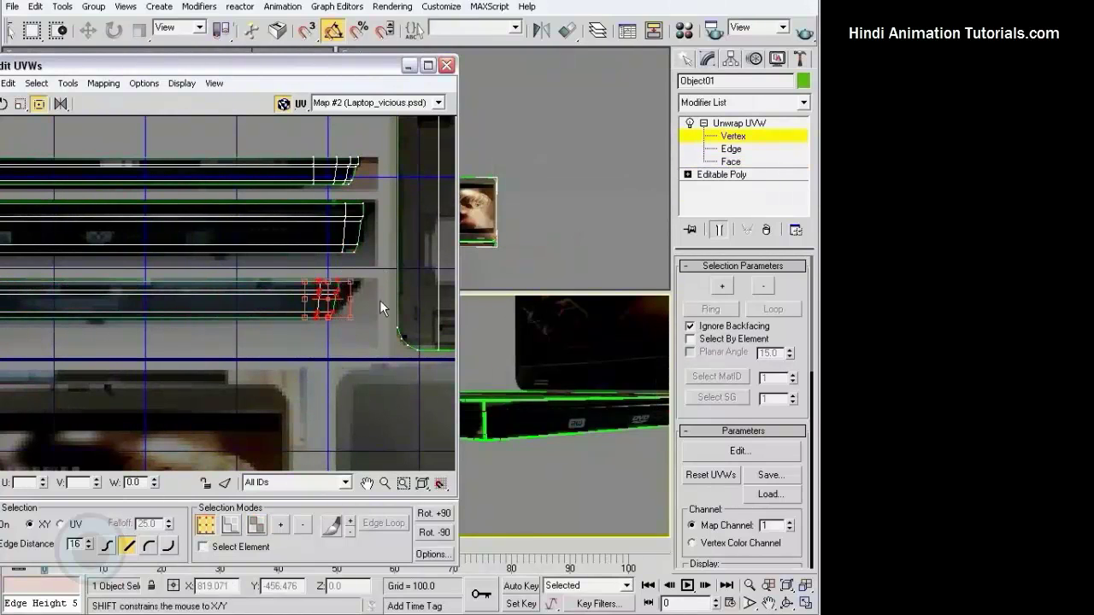
scroll(359, 337, down, 2)
middle_drag(359, 338, 411, 359)
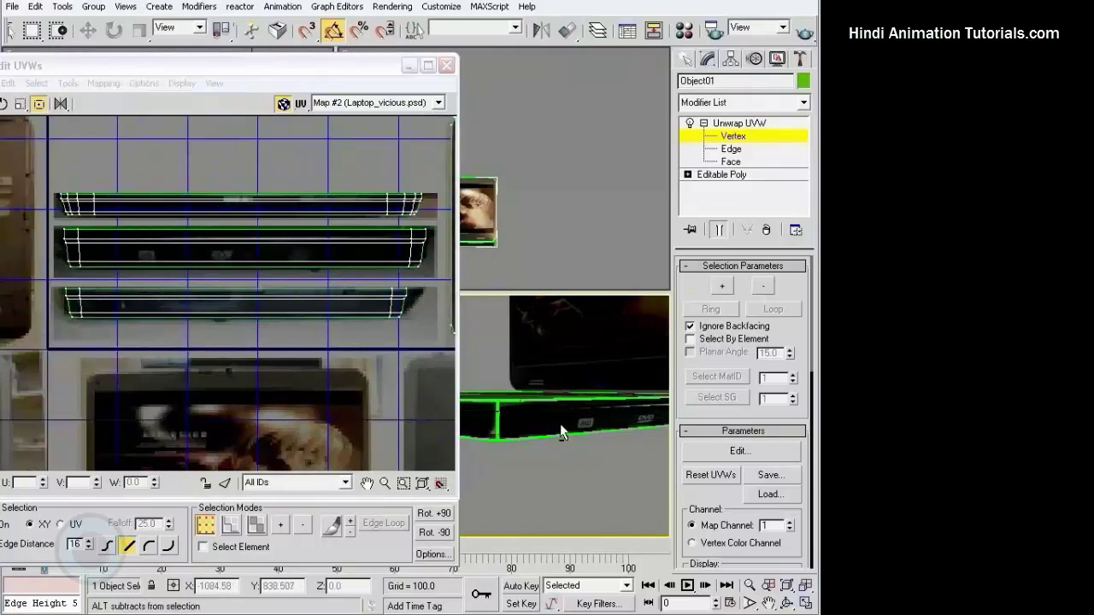
- Stretch a strip's end to match the photo, checking the laptop's side texture
mouse_move(561, 364)
alt+middle_down()
mouse_move(629, 424)
mouse_move(582, 359)
alt+middle_up()
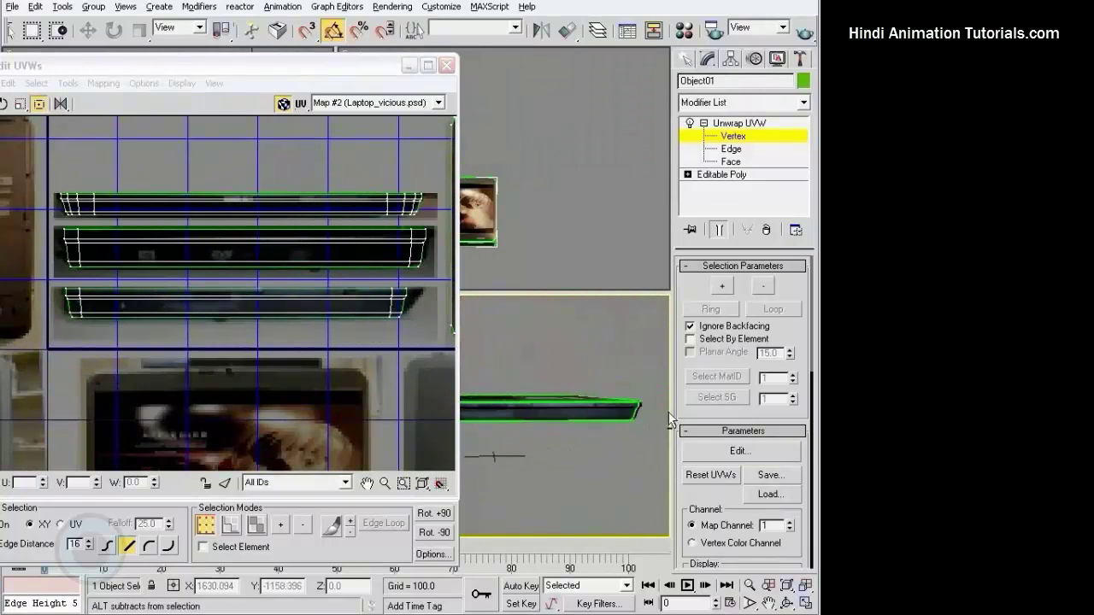
scroll(251, 357, up, 3)
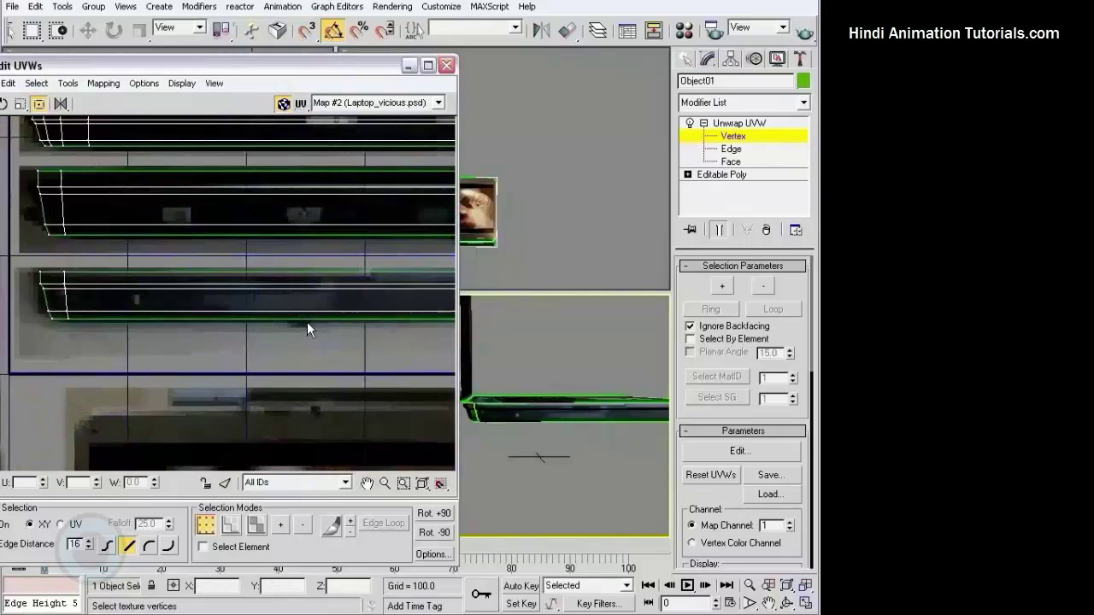
middle_drag(320, 305, 222, 336)
scroll(224, 329, up, 2)
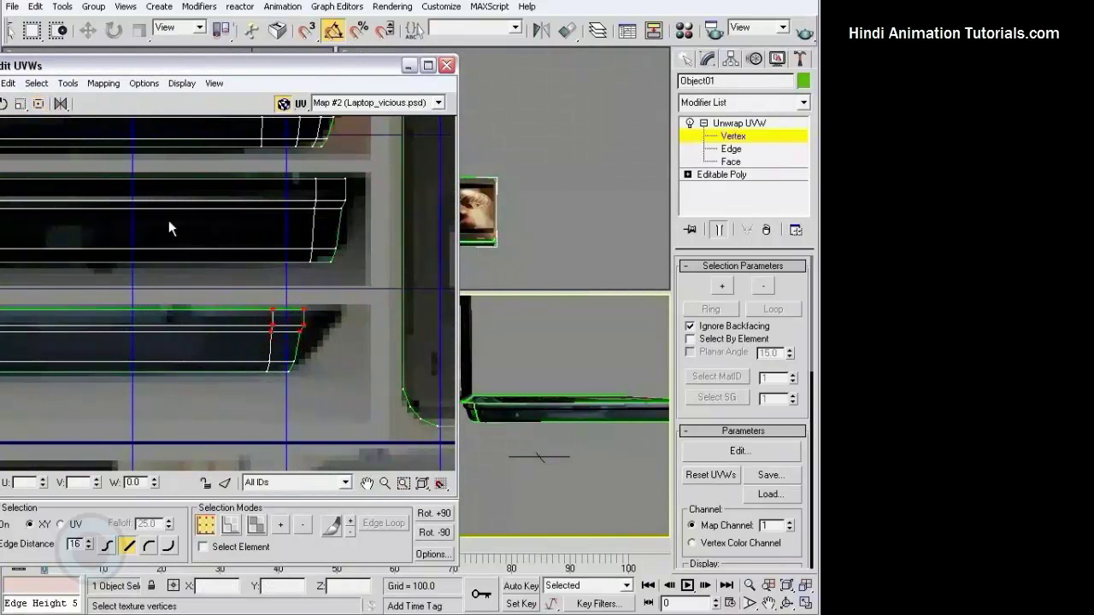
drag(304, 310, 333, 309)
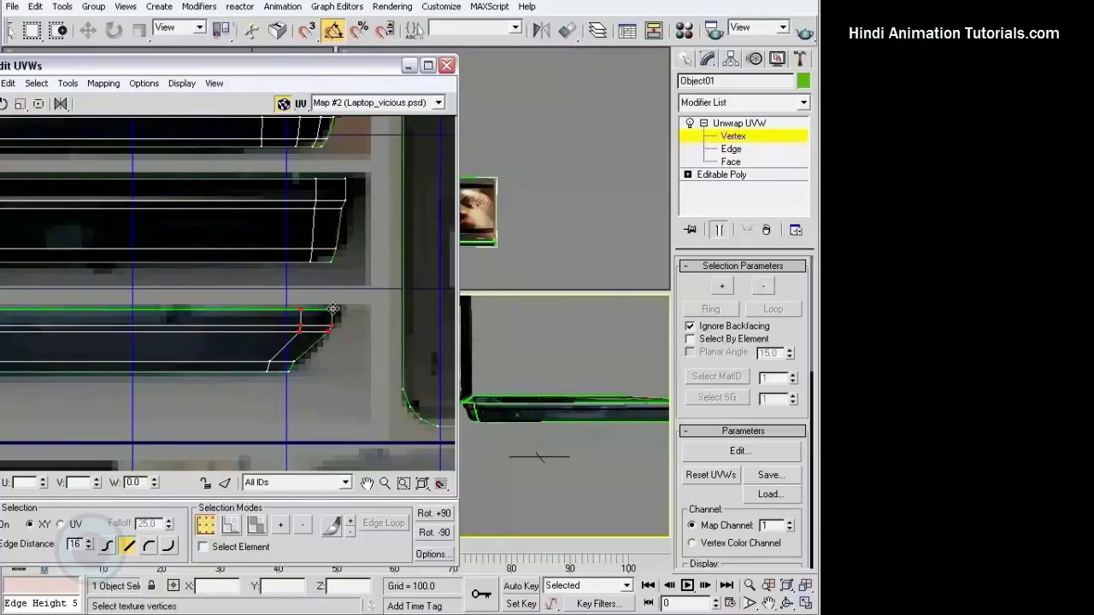
click(356, 367)
- Bring the strips' left ends into view and select the middle strip's lower-right end vertices
scroll(357, 351, down, 1)
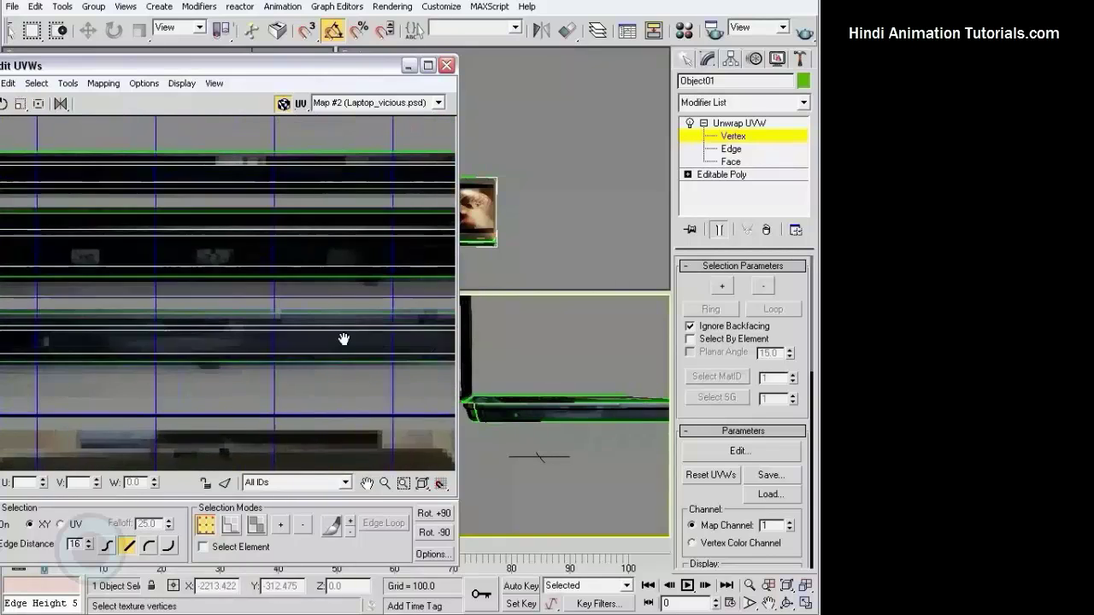
middle_drag(345, 339, 142, 330)
scroll(119, 318, up, 3)
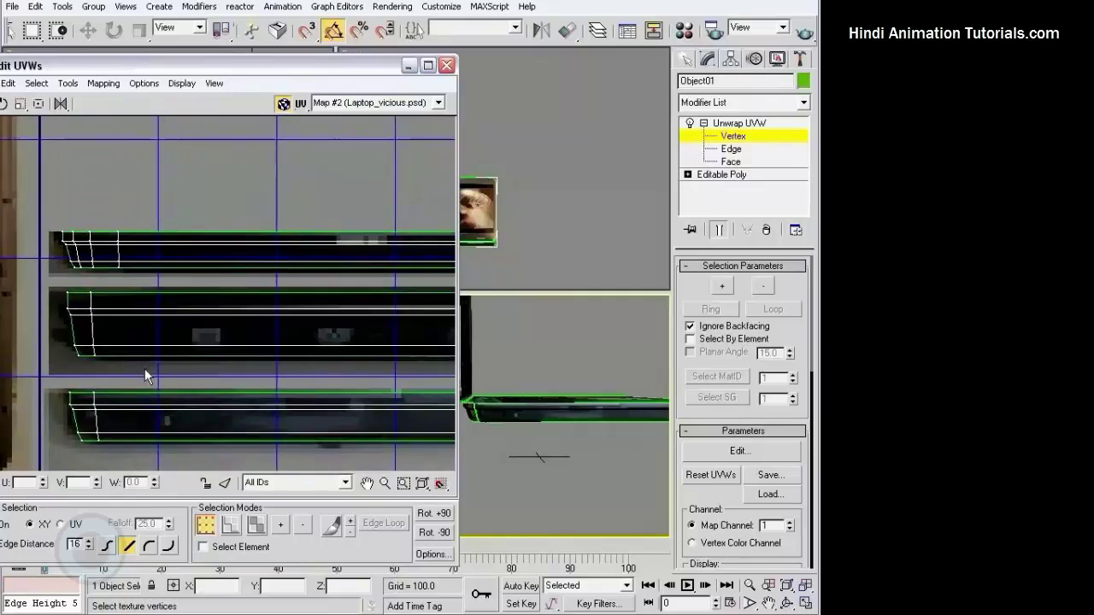
scroll(145, 368, up, 3)
middle_drag(219, 373, 10, 334)
scroll(119, 317, down, 2)
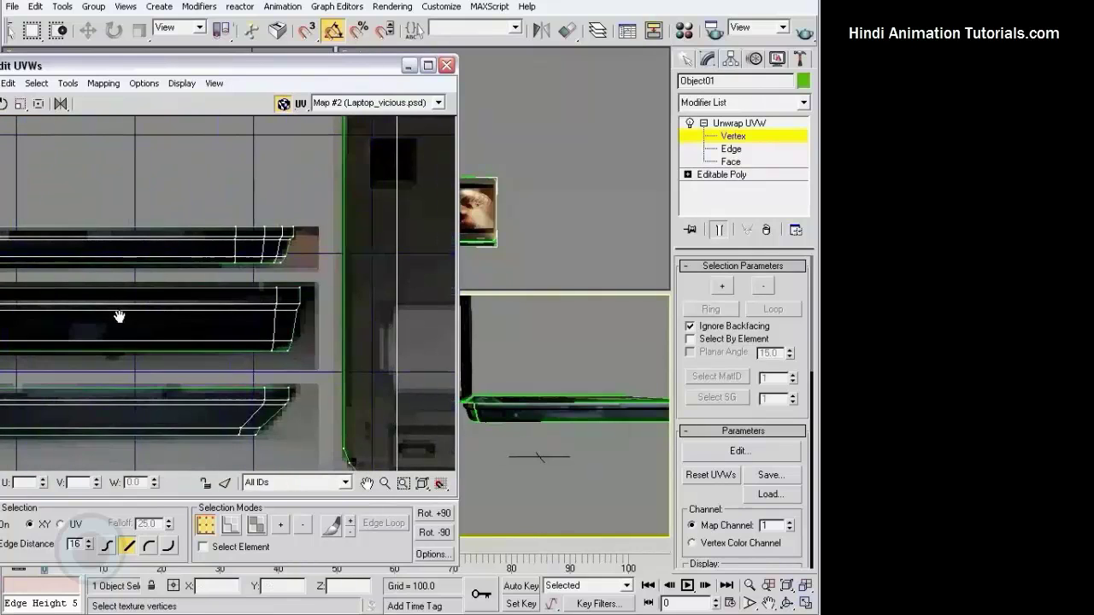
mouse_move(302, 336)
mouse_down()
mouse_move(261, 354)
mouse_move(280, 341)
mouse_up()
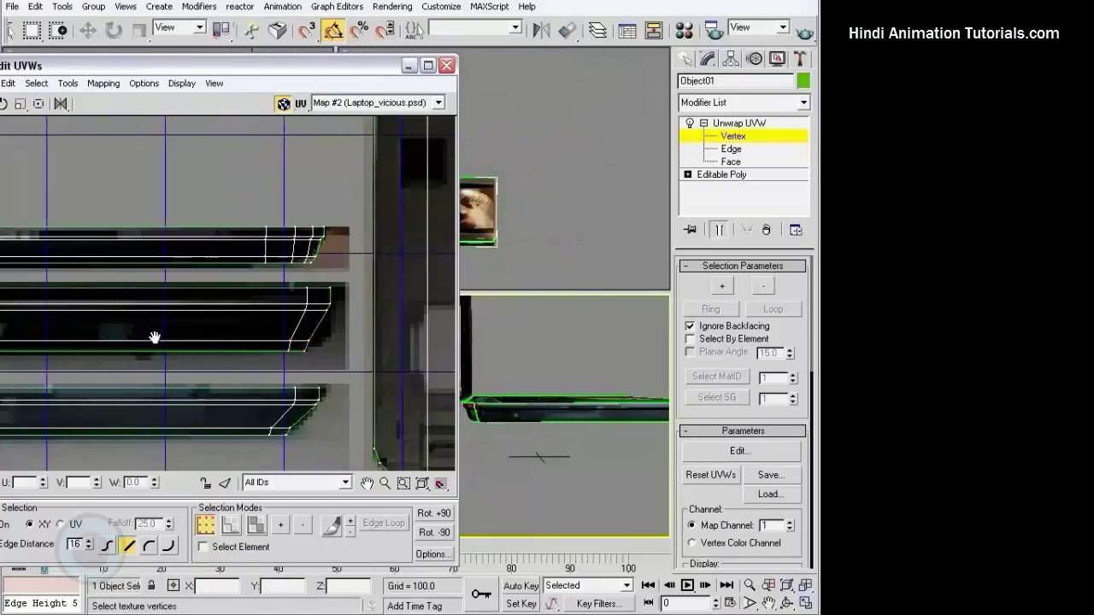
- Reframe the laptop in the 3D view to check the textured side rim
middle_drag(154, 337, 374, 344)
mouse_move(583, 395)
middle_down()
mouse_move(540, 376)
mouse_move(389, 380)
middle_up()
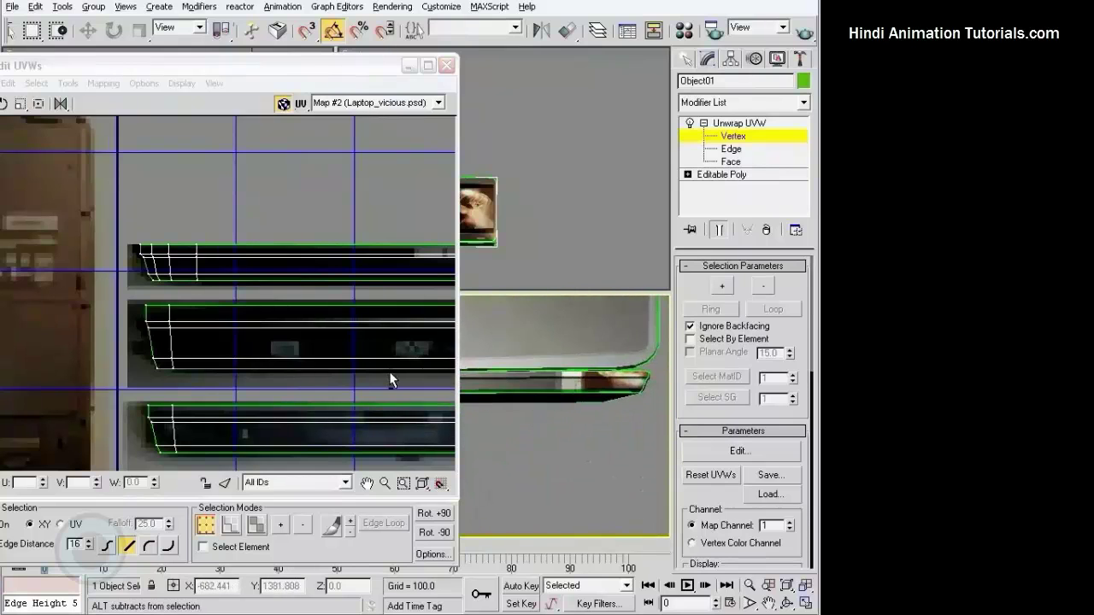
scroll(391, 380, down, 2)
scroll(313, 325, down, 3)
scroll(272, 300, down, 3)
scroll(273, 304, down, 3)
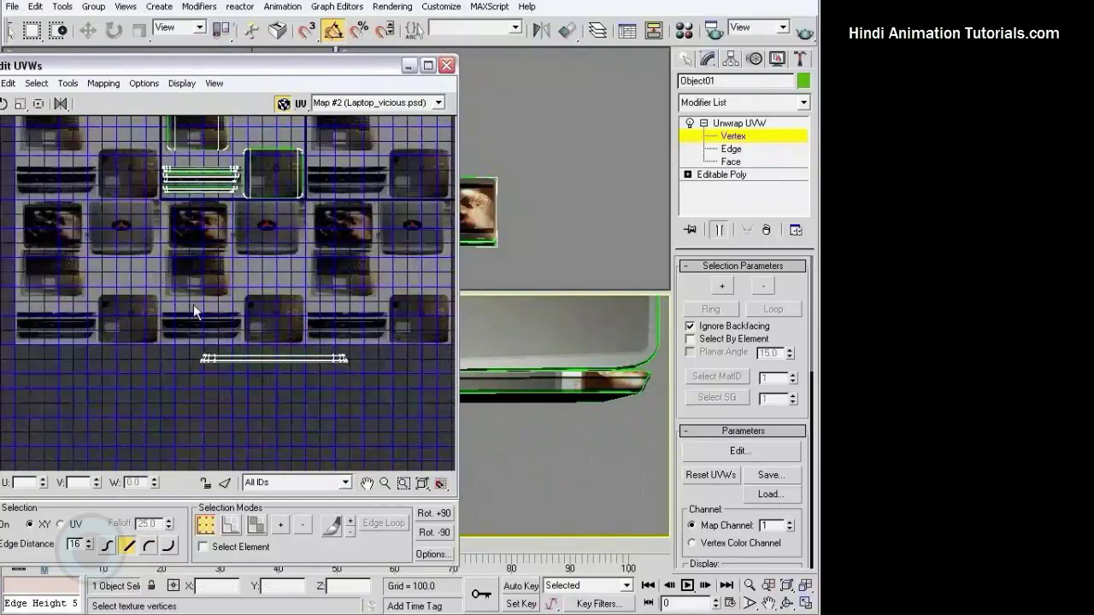
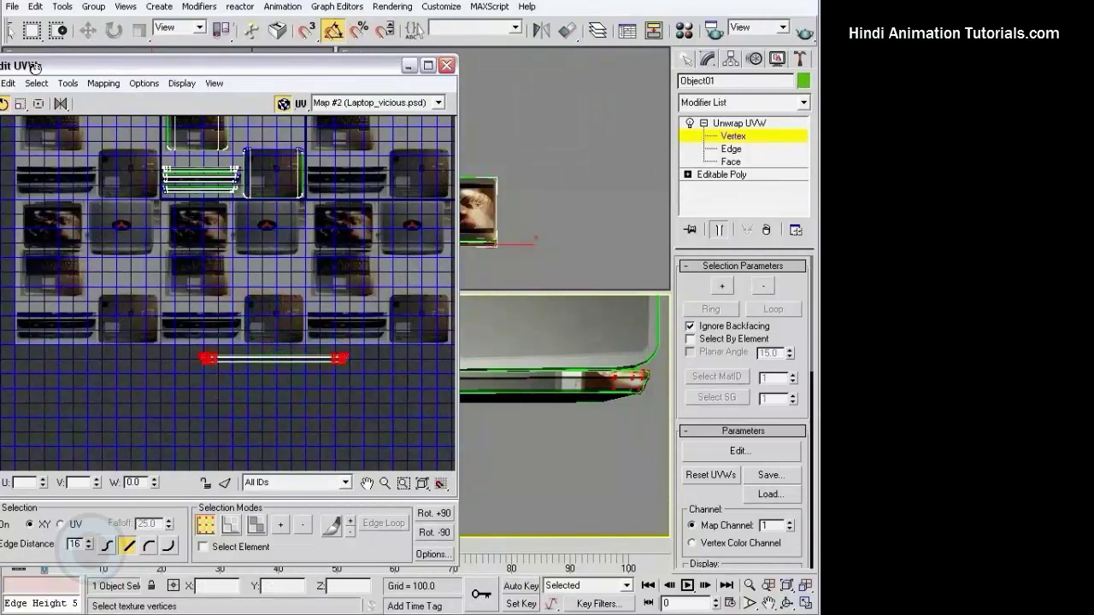
- Select the thin front-edge strip's faces and move them toward the texture's front edge
scroll(291, 361, up, 3)
middle_drag(227, 373, 136, 362)
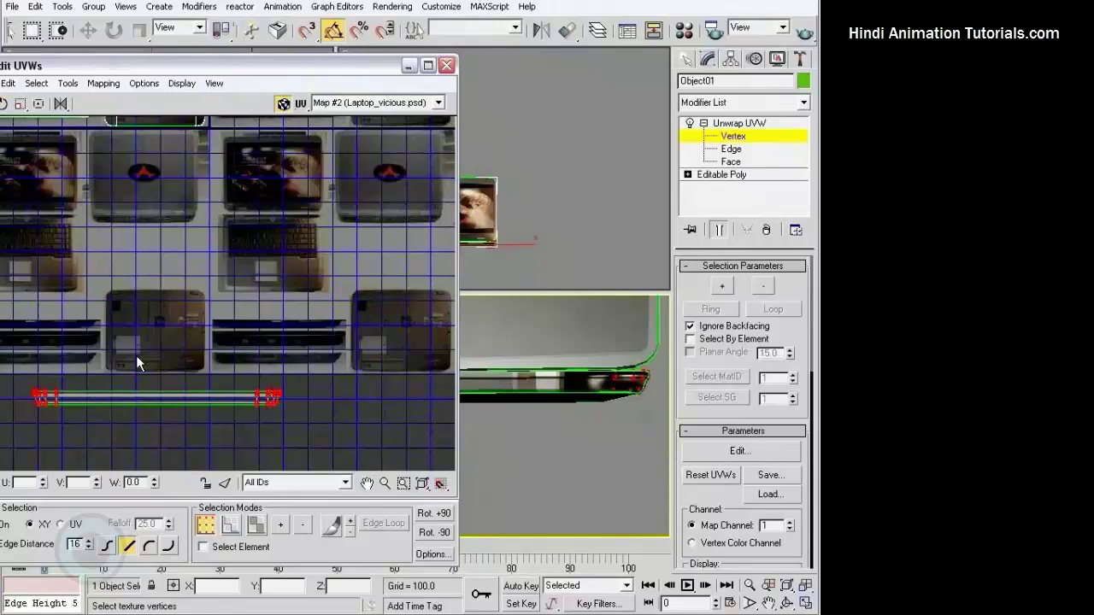
click(256, 525)
drag(21, 370, 128, 423)
mouse_move(256, 474)
mouse_down()
mouse_move(247, 416)
mouse_move(395, 239)
mouse_up()
mouse_move(395, 239)
middle_down()
mouse_move(230, 288)
mouse_move(320, 387)
mouse_move(441, 373)
mouse_move(384, 432)
mouse_move(384, 462)
middle_up()
mouse_move(350, 450)
mouse_down()
mouse_move(276, 293)
mouse_move(201, 237)
mouse_move(165, 229)
mouse_up()
- Shrink the strip to a thin bar, stretch it over the front-edge image, and nudge it into line
middle_drag(165, 229, 210, 267)
scroll(210, 267, up, 3)
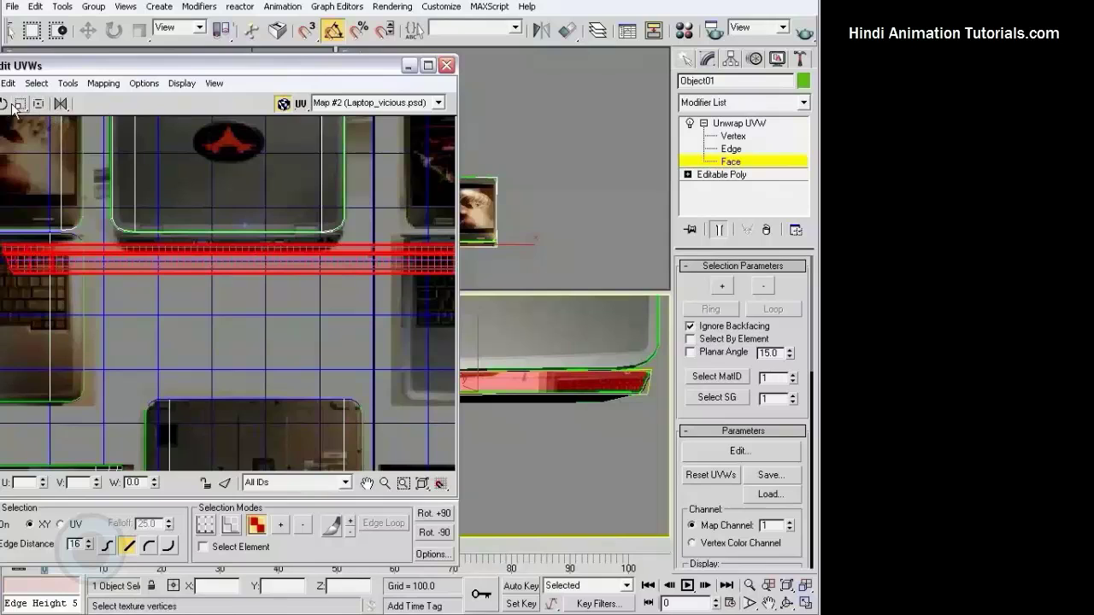
drag(96, 257, 335, 382)
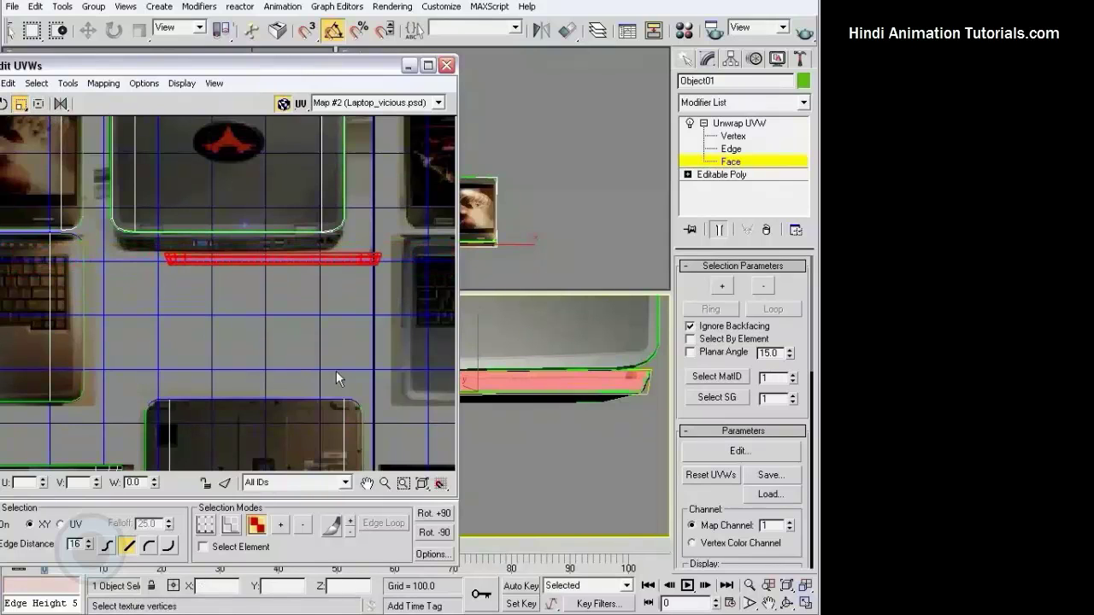
scroll(336, 371, up, 2)
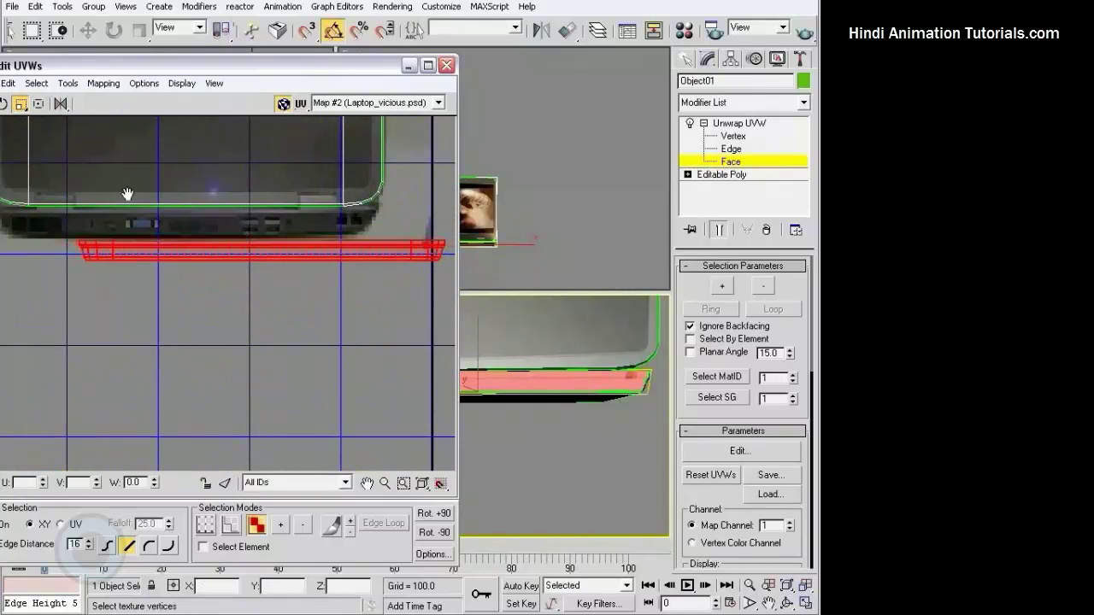
middle_drag(127, 195, 201, 225)
drag(186, 280, 113, 253)
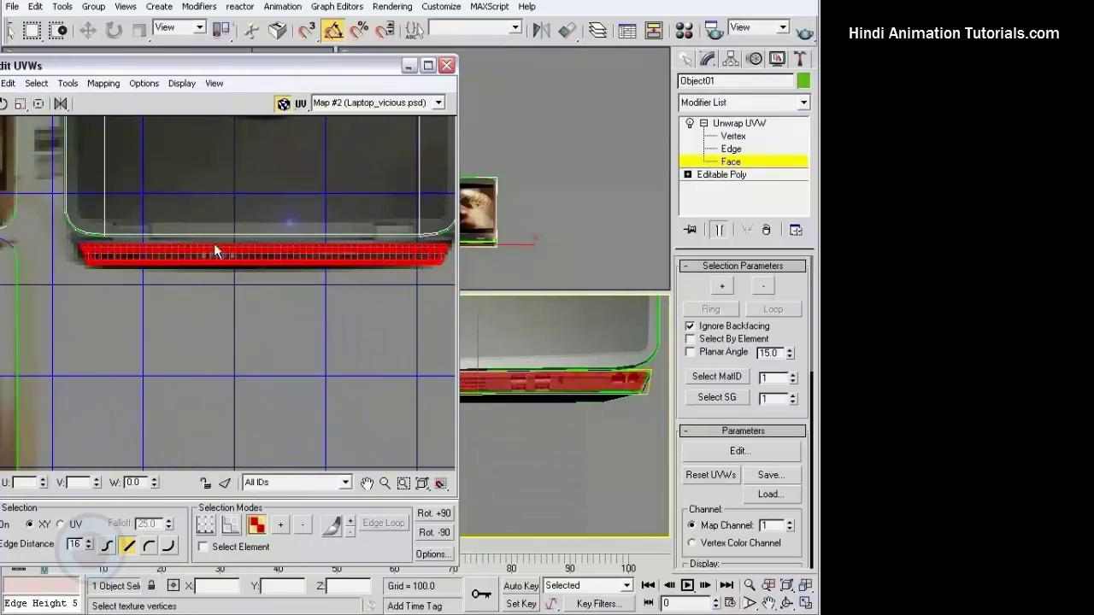
mouse_move(214, 244)
middle_down()
mouse_move(112, 251)
mouse_move(161, 257)
middle_up()
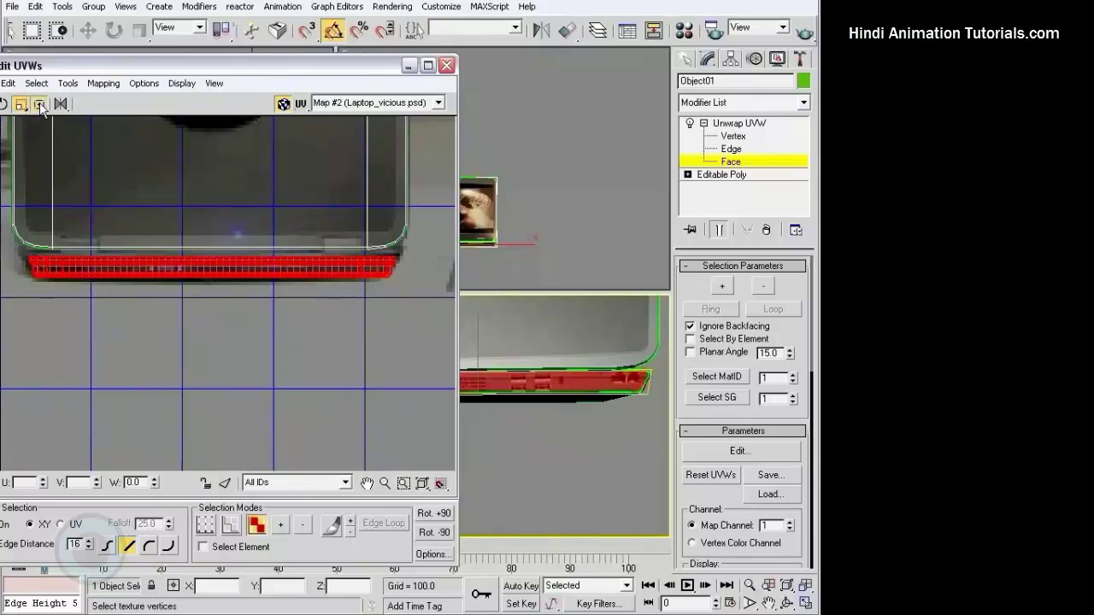
drag(30, 245, 31, 239)
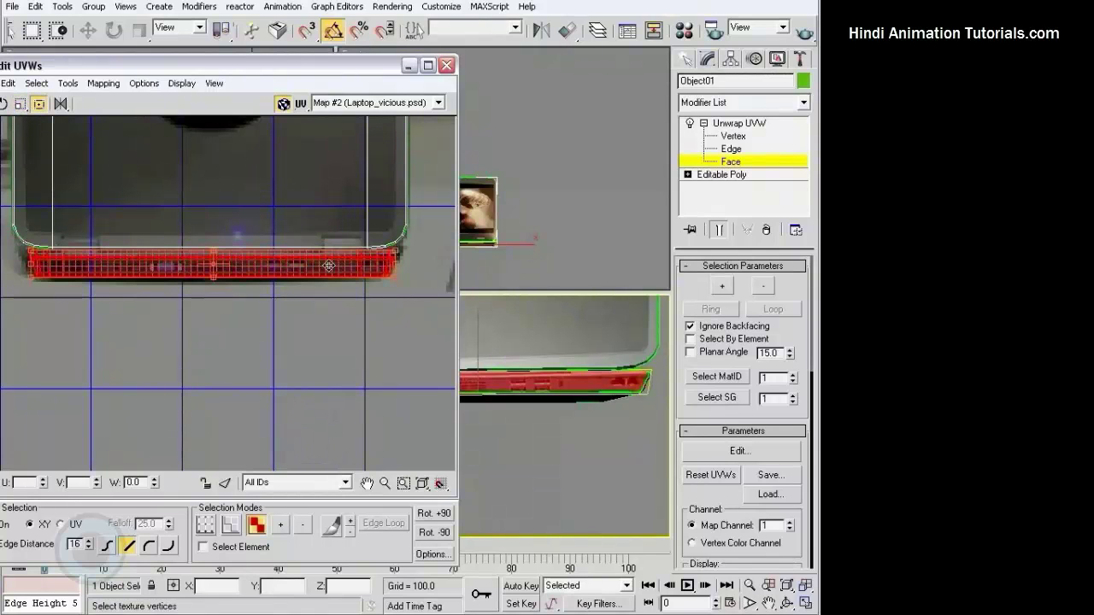
- Clear the face selection, check the front edge on the model, and close Edit UVWs
click(287, 314)
mouse_move(618, 416)
alt+middle_down()
mouse_move(561, 420)
mouse_move(538, 402)
alt+middle_up()
scroll(362, 179, down, 5)
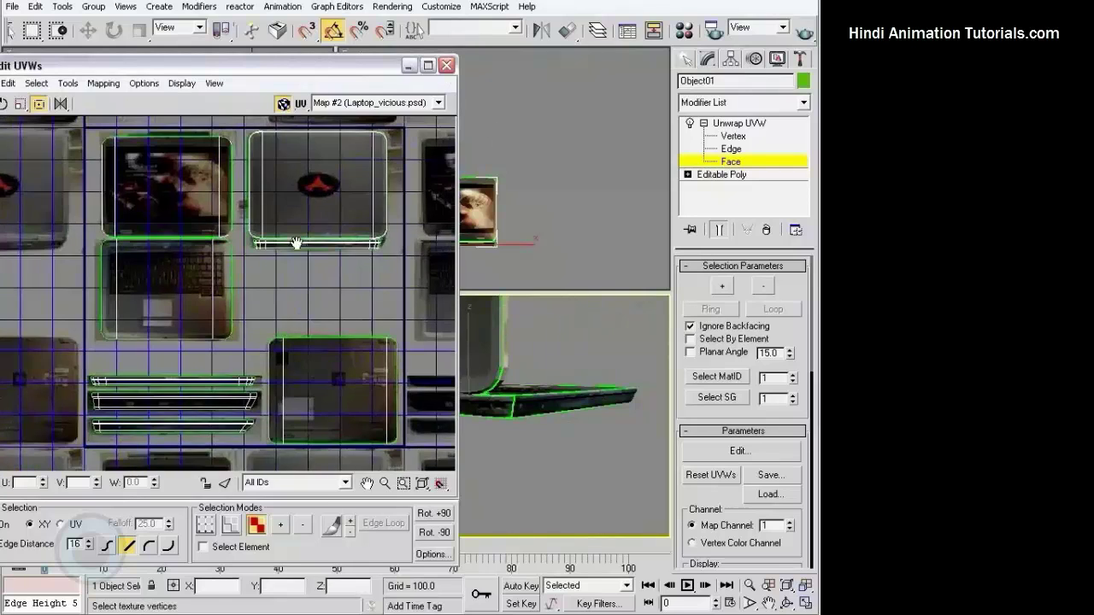
middle_drag(293, 244, 249, 247)
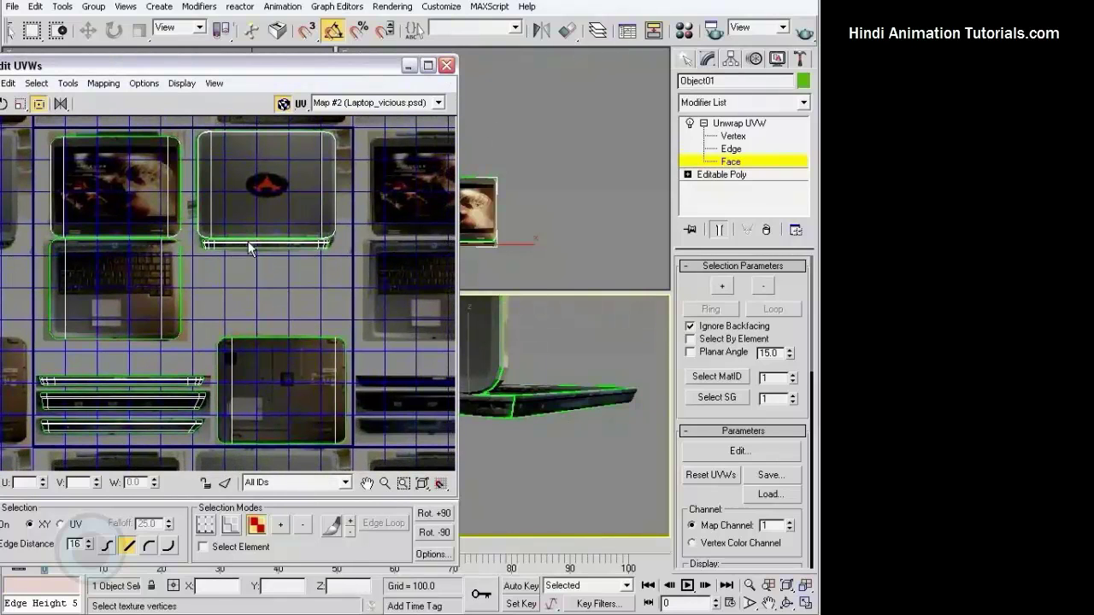
click(446, 66)
- Leave Face mode, deselect the laptop, and maximize the Perspective viewport with Alt+W
alt+middle_drag(487, 330, 513, 325)
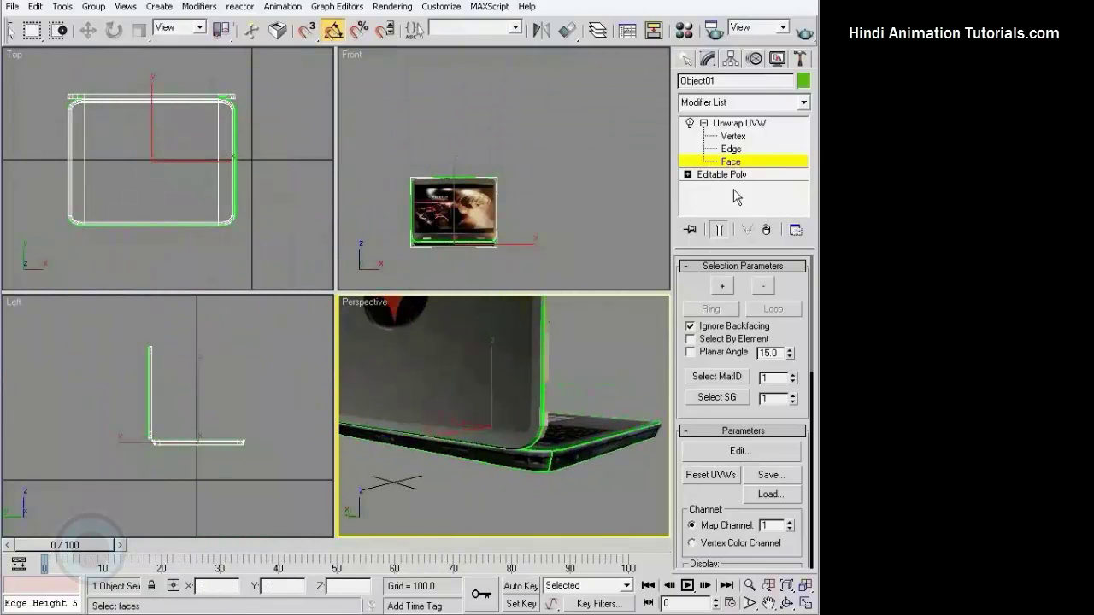
click(740, 164)
click(604, 407)
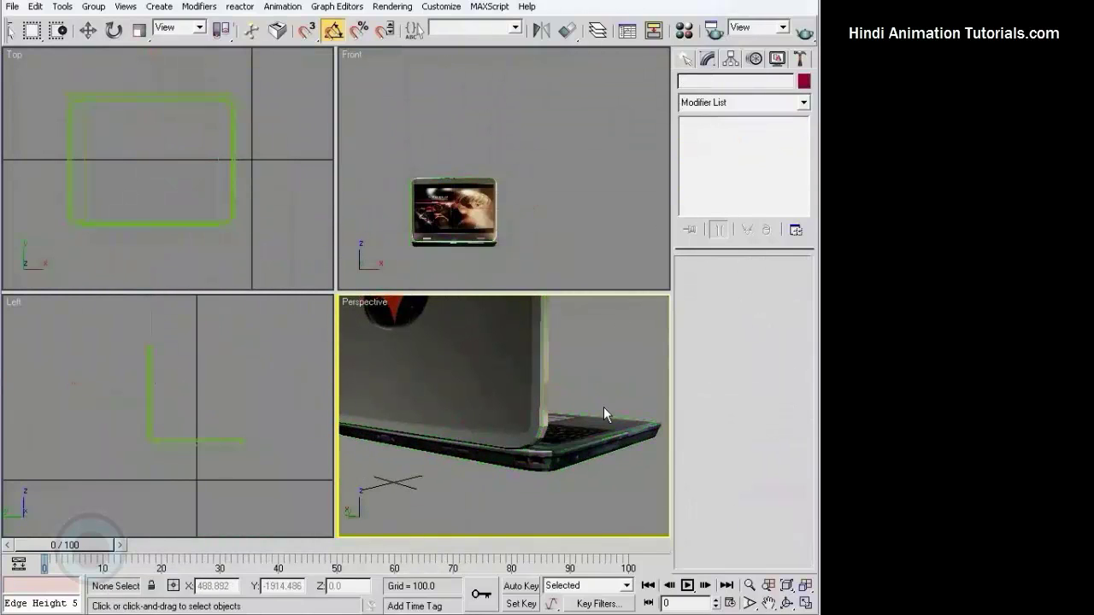
mouse_move(603, 407)
alt+middle_down()
mouse_move(620, 367)
mouse_move(583, 358)
mouse_move(316, 379)
mouse_move(299, 408)
mouse_move(395, 459)
alt+middle_up()
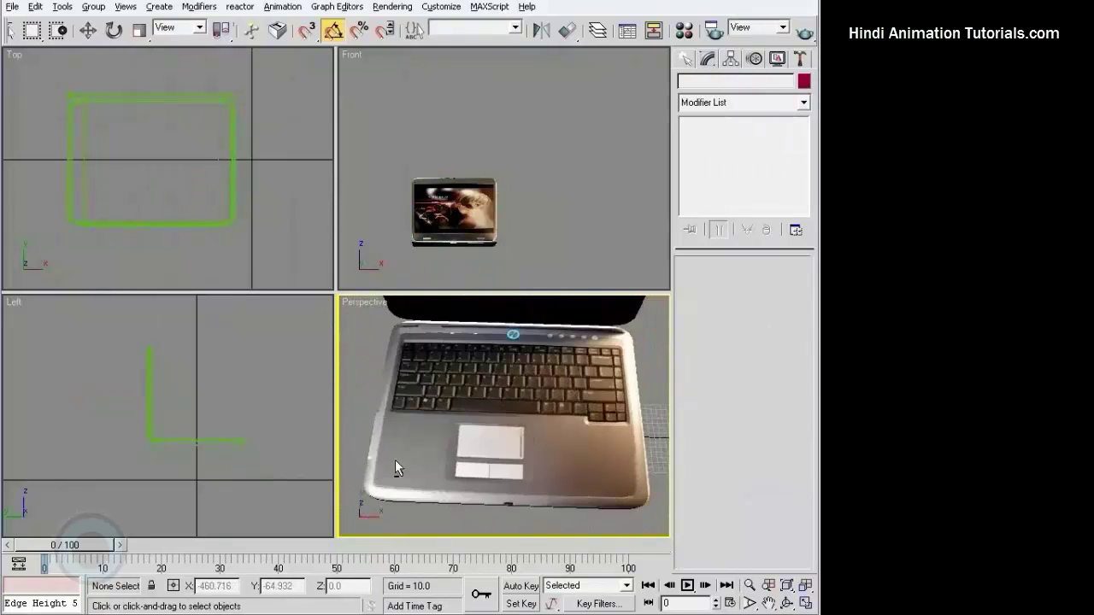
key(alt+w)
- Inspect the keyboard and the lid's screen image up close, then select the laptop
mouse_move(457, 361)
alt+middle_down()
mouse_move(426, 333)
mouse_move(386, 342)
mouse_move(299, 278)
mouse_move(183, 252)
mouse_move(118, 256)
mouse_move(457, 298)
mouse_move(487, 227)
mouse_move(476, 230)
mouse_move(486, 161)
mouse_move(493, 195)
mouse_move(414, 250)
mouse_move(318, 362)
mouse_move(267, 306)
mouse_move(272, 247)
alt+middle_up()
scroll(272, 222, up, 5)
scroll(272, 210, up, 2)
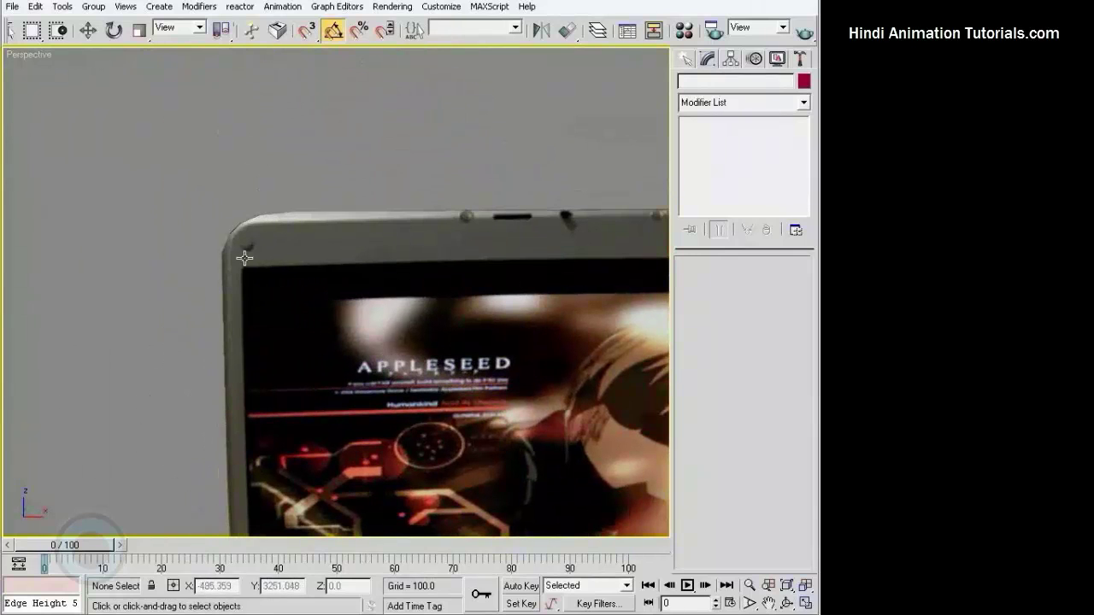
mouse_move(593, 243)
alt+middle_down()
mouse_move(203, 177)
mouse_move(404, 179)
alt+middle_up()
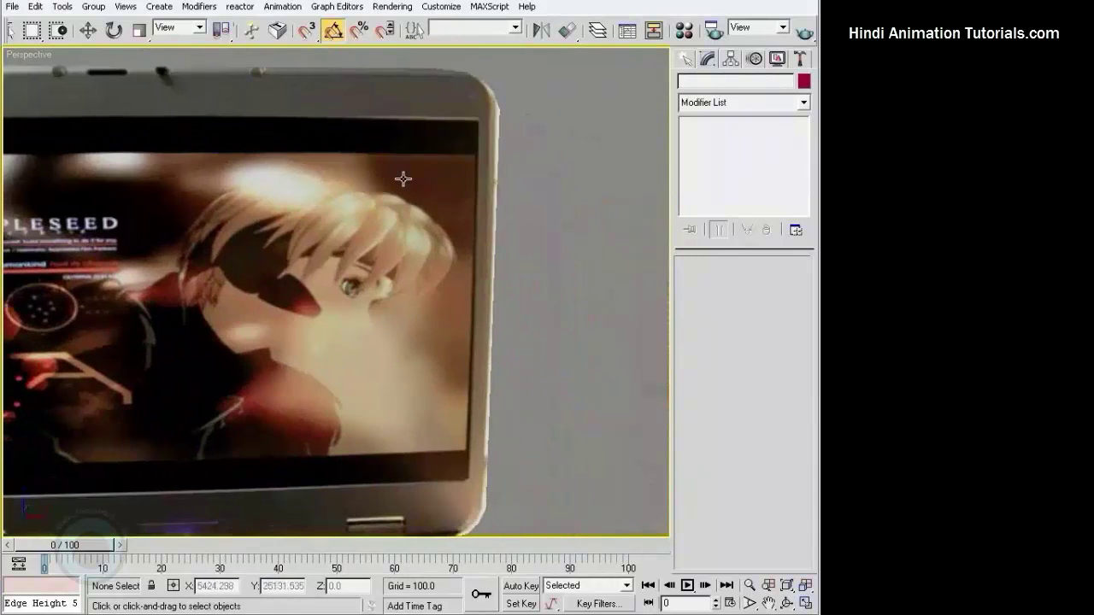
scroll(522, 205, down, 3)
scroll(542, 214, down, 3)
mouse_move(547, 257)
alt+middle_down()
mouse_move(633, 291)
mouse_move(572, 270)
mouse_move(467, 283)
mouse_move(471, 313)
alt+middle_up()
scroll(478, 274, up, 3)
click(410, 246)
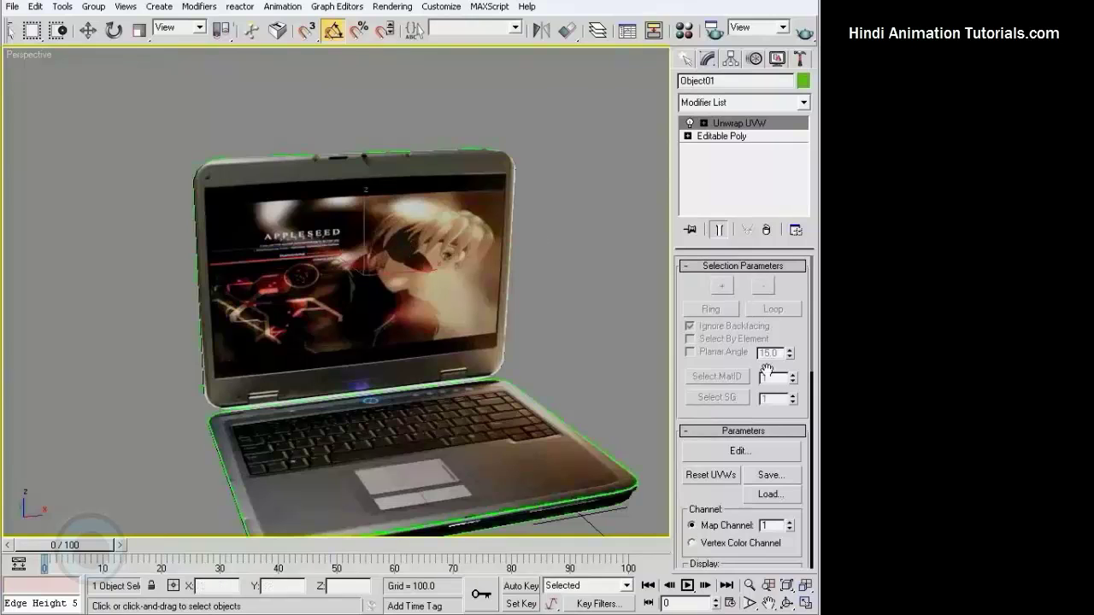
- Reopen Edit UVWs and bring the screen's top edge into view in the texture layout
click(744, 453)
drag(323, 73, 448, 68)
middle_drag(339, 157, 460, 199)
scroll(461, 200, up, 3)
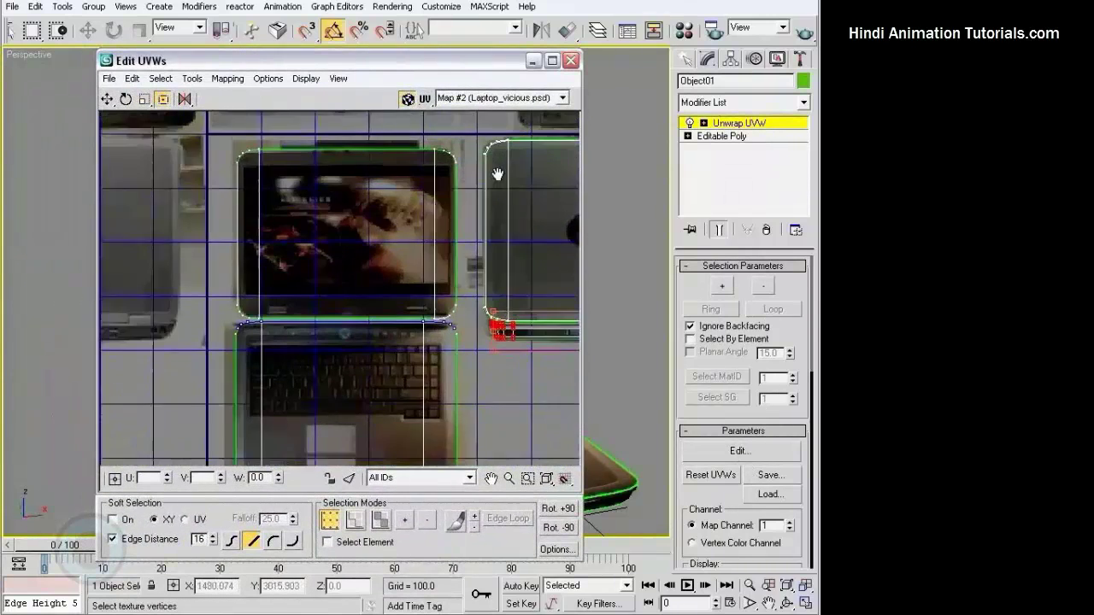
scroll(440, 184, up, 2)
scroll(423, 167, up, 2)
scroll(405, 150, up, 1)
middle_drag(404, 150, 186, 161)
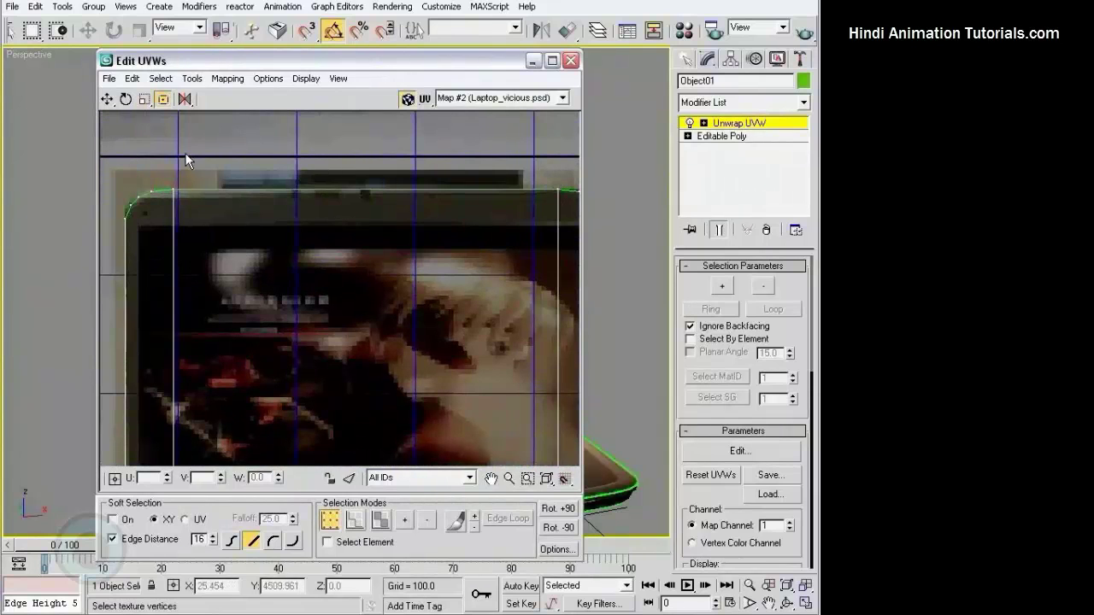
- Select the lid's top-edge vertices and stretch them taller over the lid border
drag(564, 249, 573, 248)
middle_drag(573, 249, 419, 132)
scroll(420, 133, down, 1)
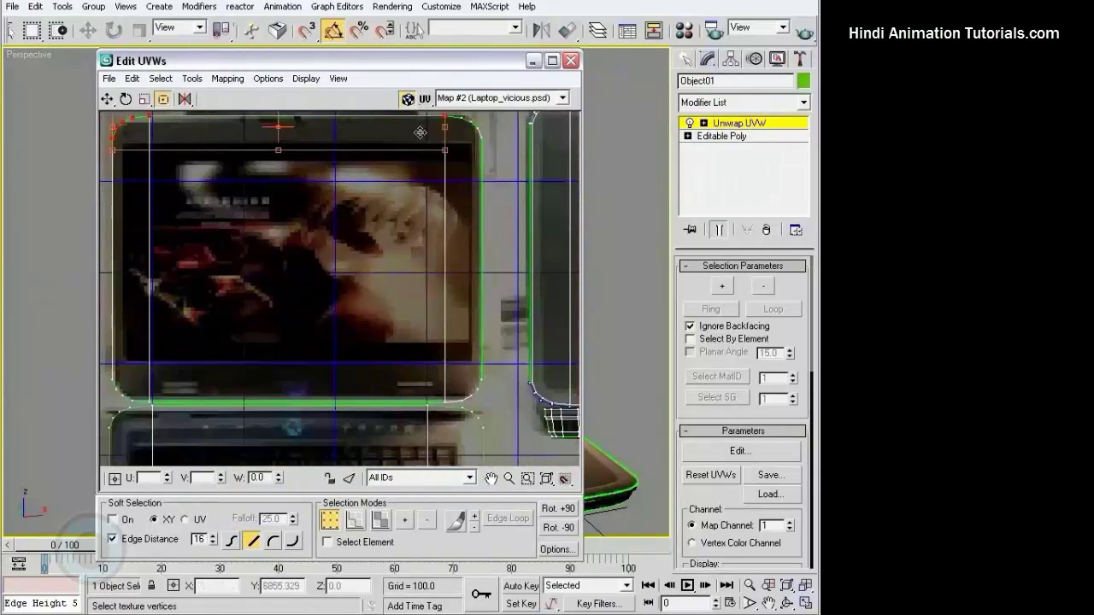
middle_drag(476, 165, 499, 231)
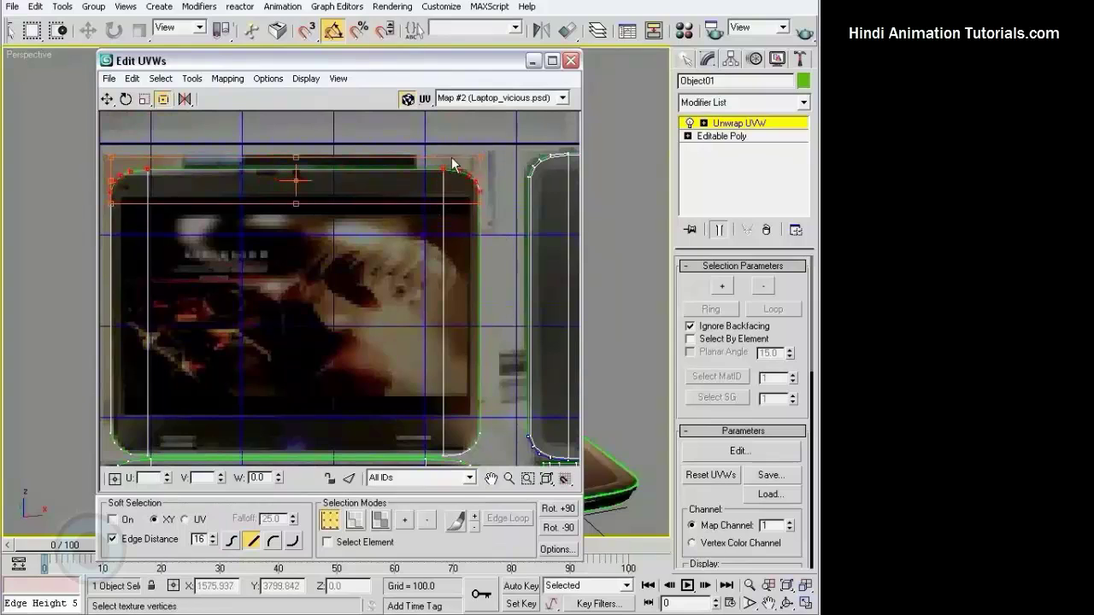
drag(305, 166, 322, 174)
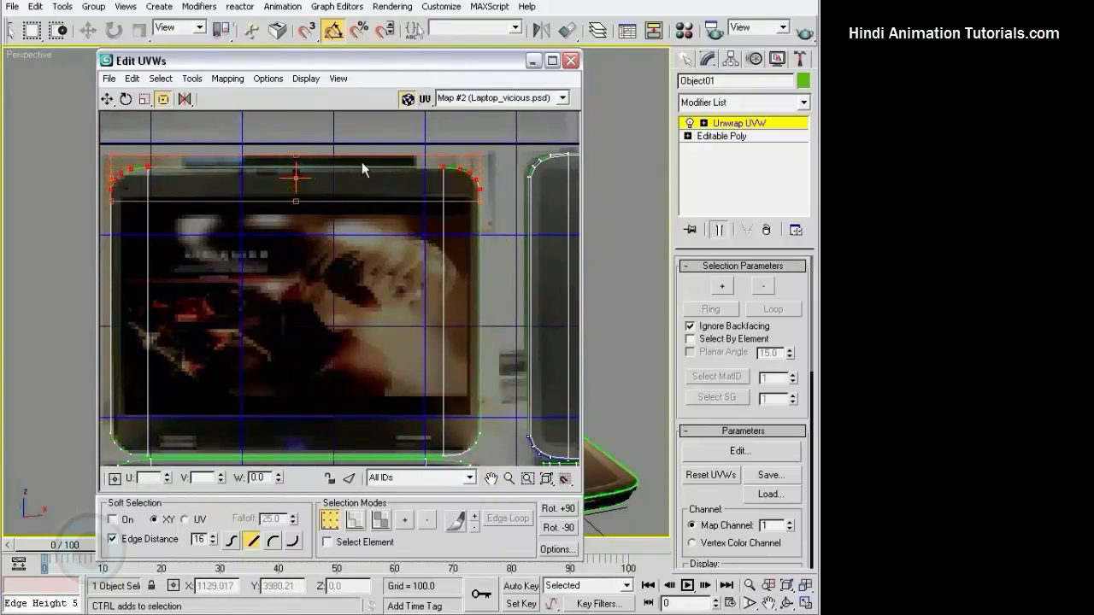
- Convert the screen's top-edge selection to faces and shift the screen UVs down to align the image
drag(432, 61, 435, 259)
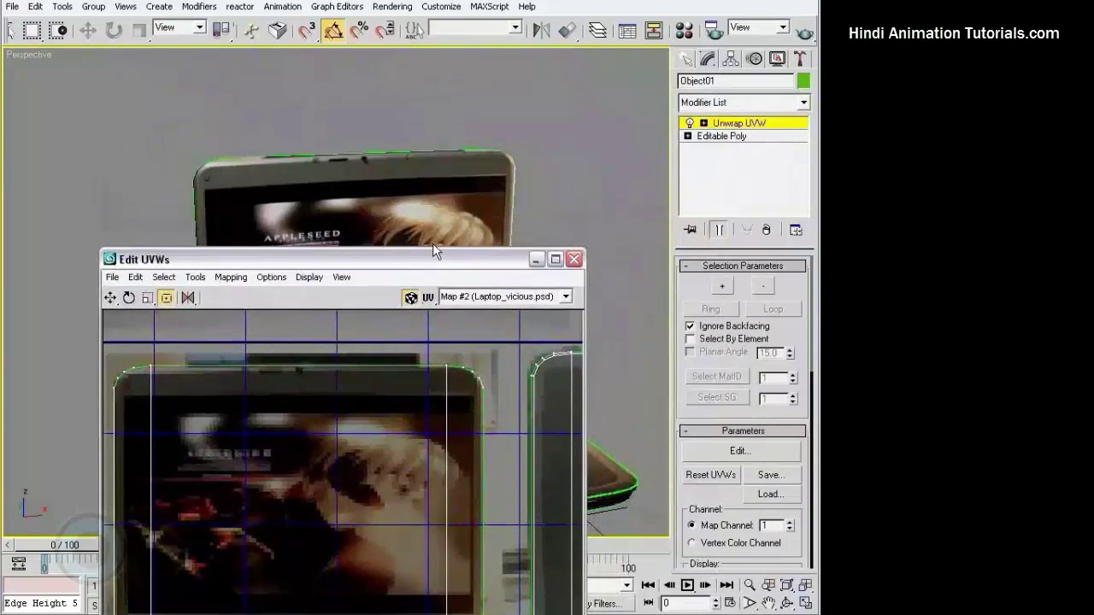
alt+middle_drag(471, 201, 439, 196)
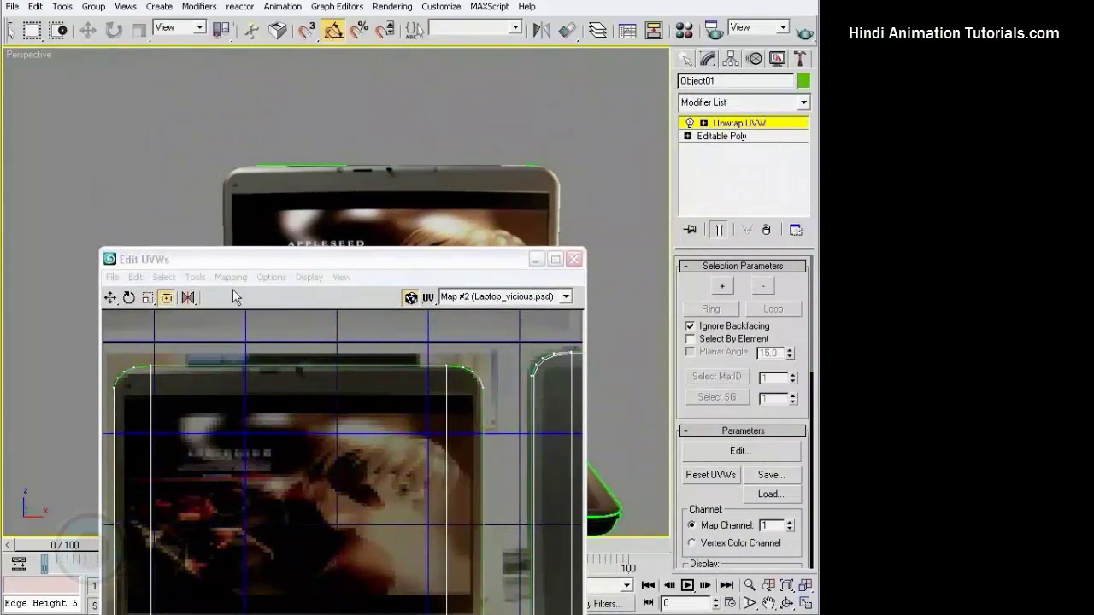
drag(268, 261, 314, 230)
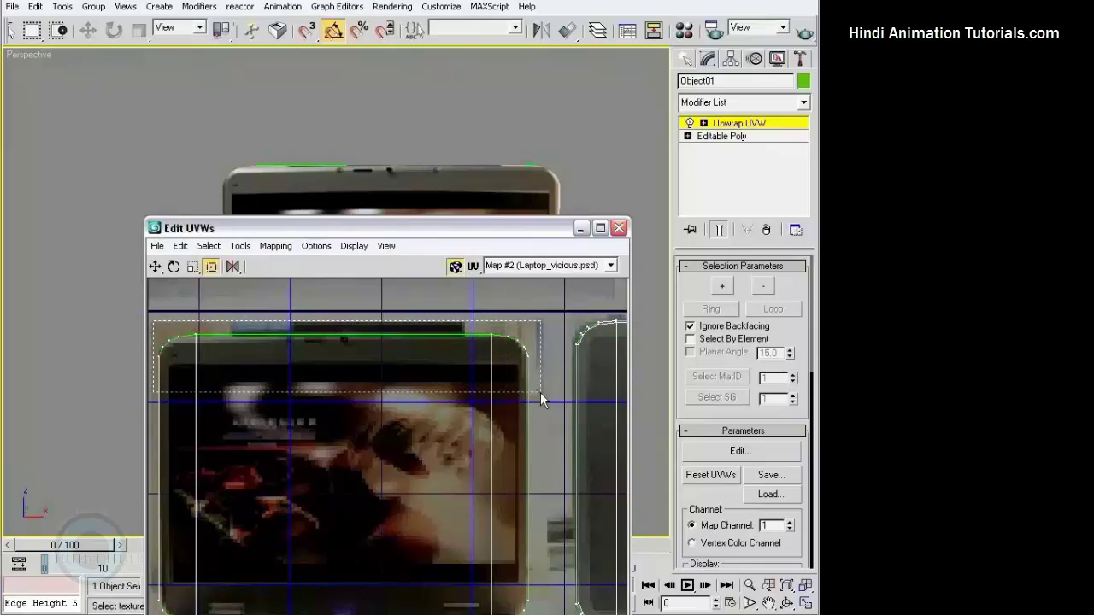
drag(540, 392, 537, 391)
key(3)
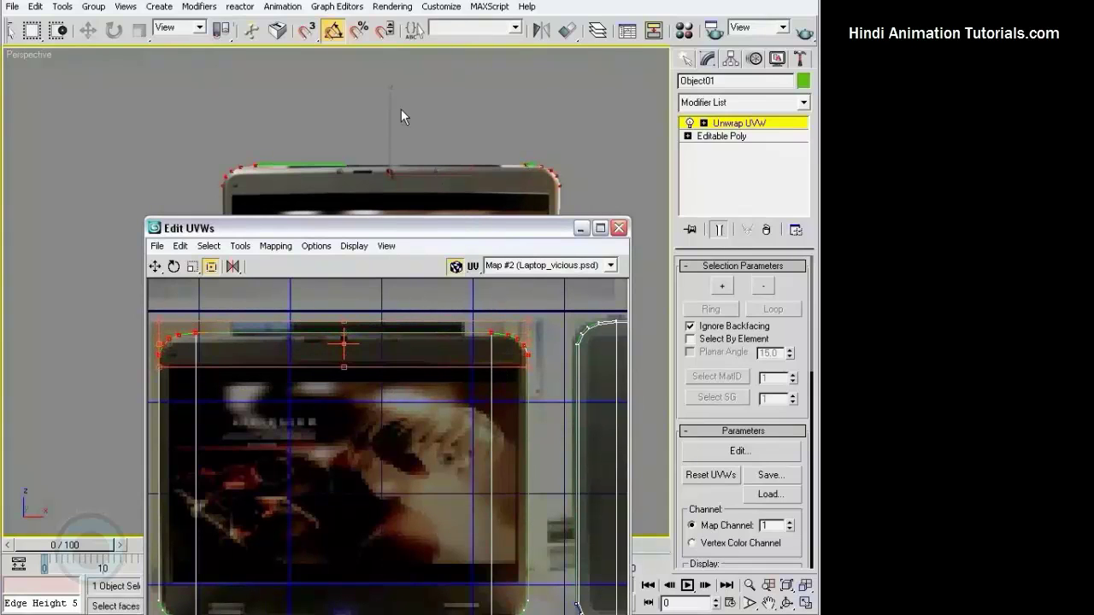
drag(399, 352, 398, 363)
mouse_move(440, 228)
mouse_down()
mouse_move(302, 271)
mouse_move(67, 74)
mouse_up()
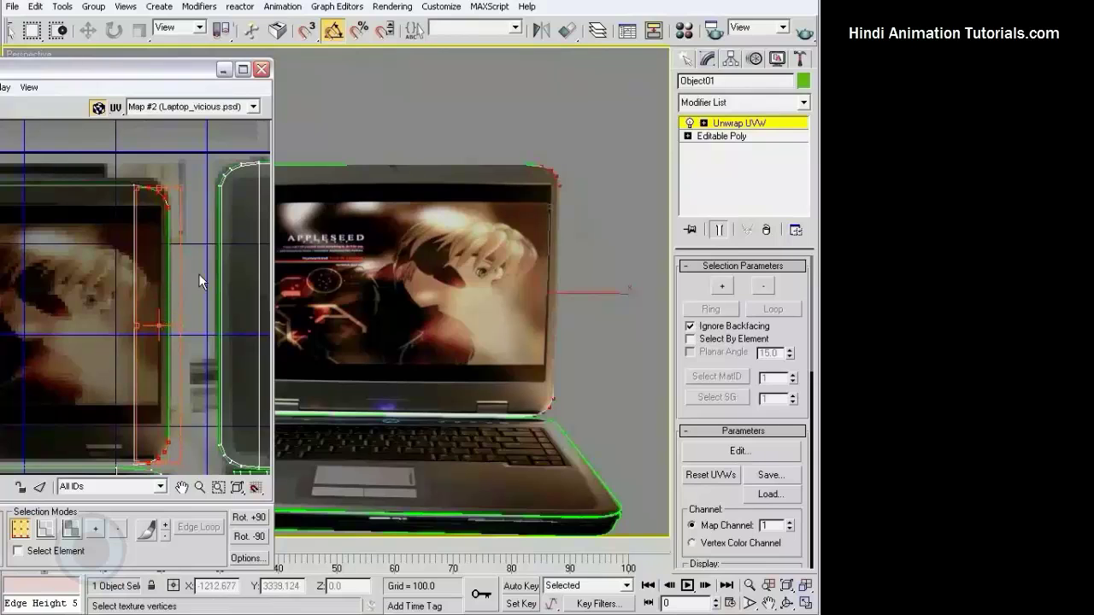
- Clear the screen UV selection and review the laptop's mapping from several angles
click(198, 274)
mouse_move(552, 295)
alt+middle_down()
mouse_move(628, 298)
mouse_move(592, 286)
alt+middle_up()
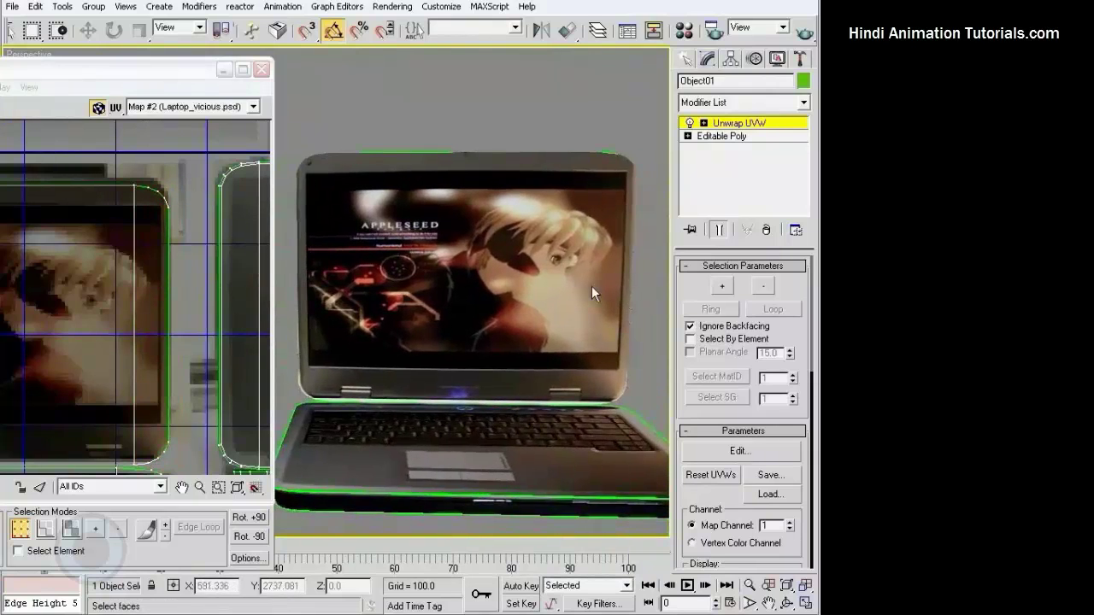
click(134, 272)
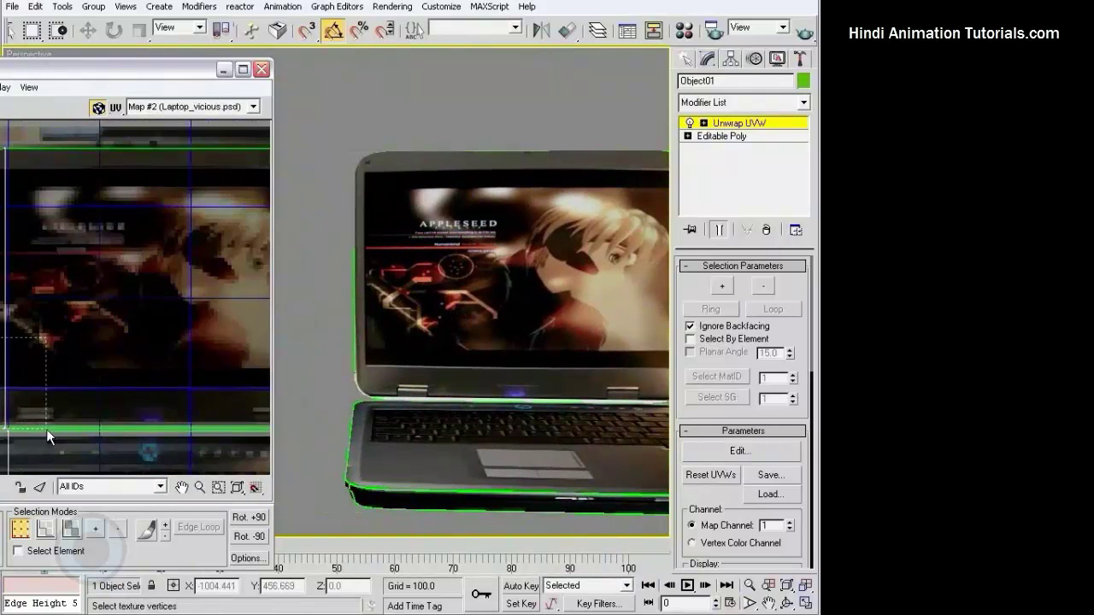
middle_drag(53, 423, 140, 342)
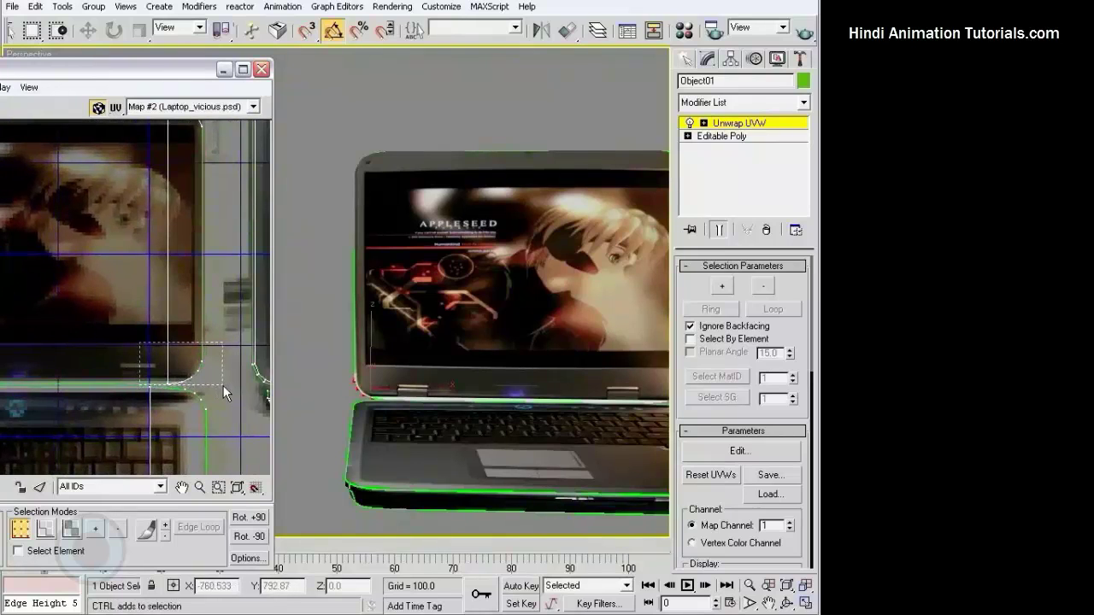
middle_drag(223, 386, 189, 335)
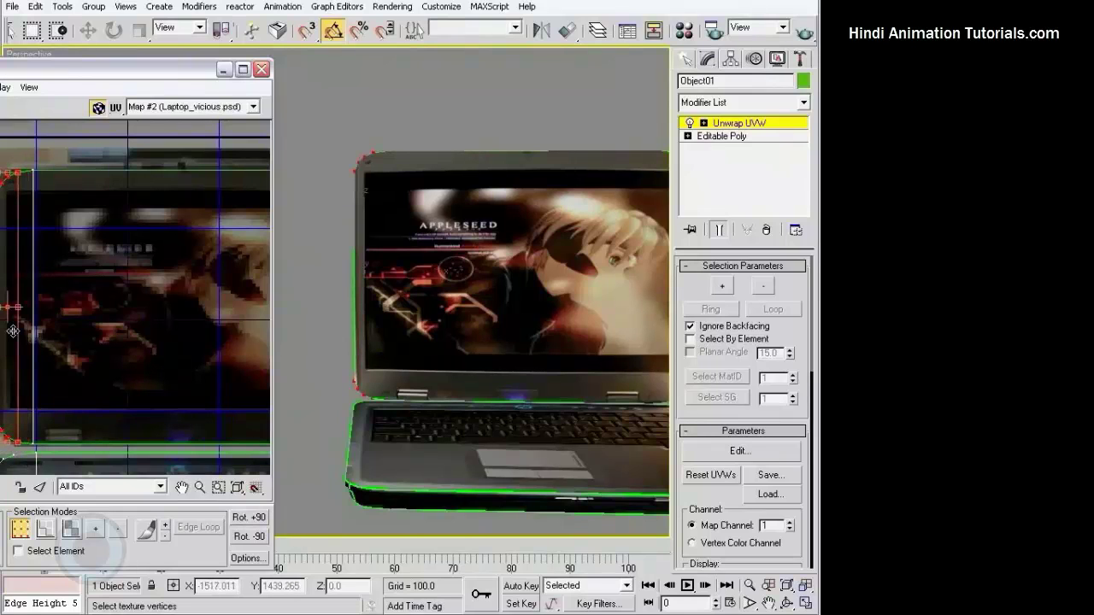
mouse_move(444, 295)
alt+middle_down()
mouse_move(337, 285)
mouse_move(515, 317)
mouse_move(437, 305)
mouse_move(548, 306)
mouse_move(507, 375)
mouse_move(560, 355)
alt+middle_up()
scroll(95, 144, down, 3)
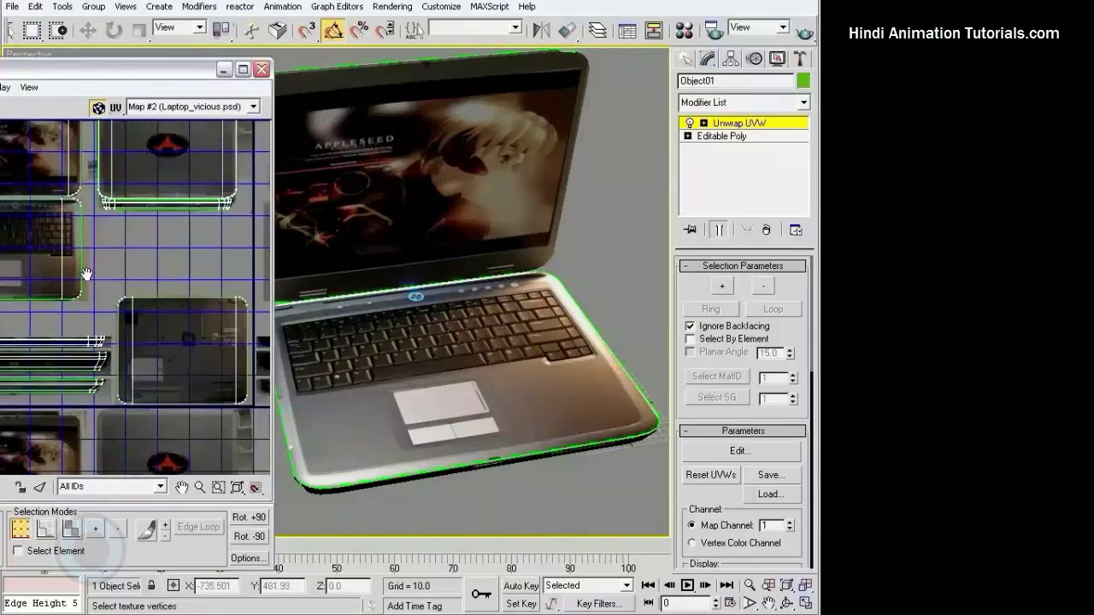
scroll(46, 246, up, 2)
- In Vertex mode, move the keyboard piece's right-edge vertices so the keyboard texture lines up
middle_drag(45, 244, 86, 276)
key(1)
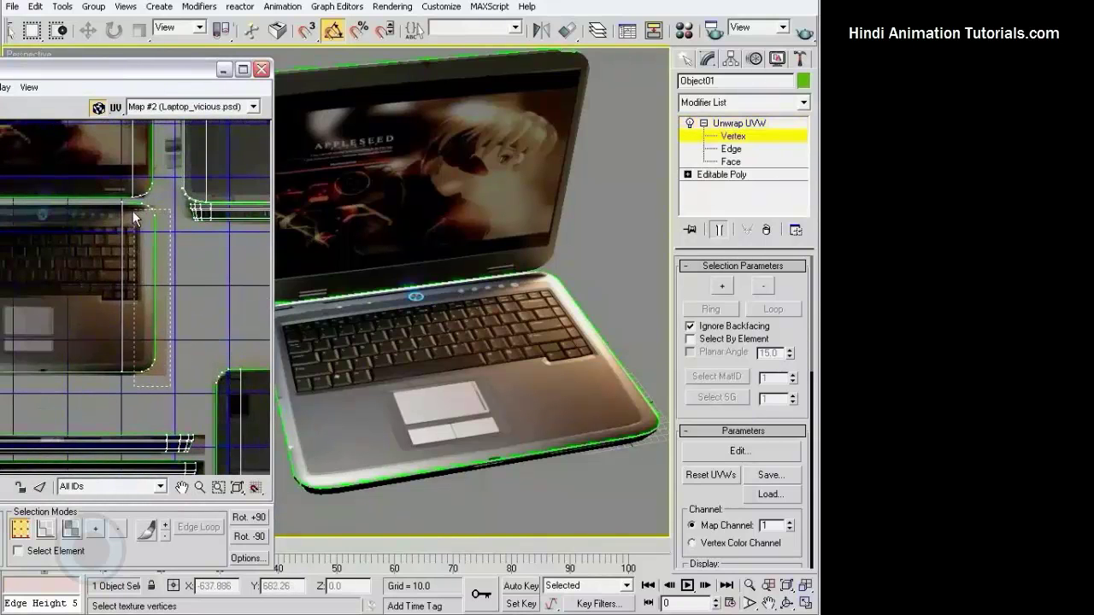
scroll(151, 261, up, 2)
drag(124, 195, 89, 423)
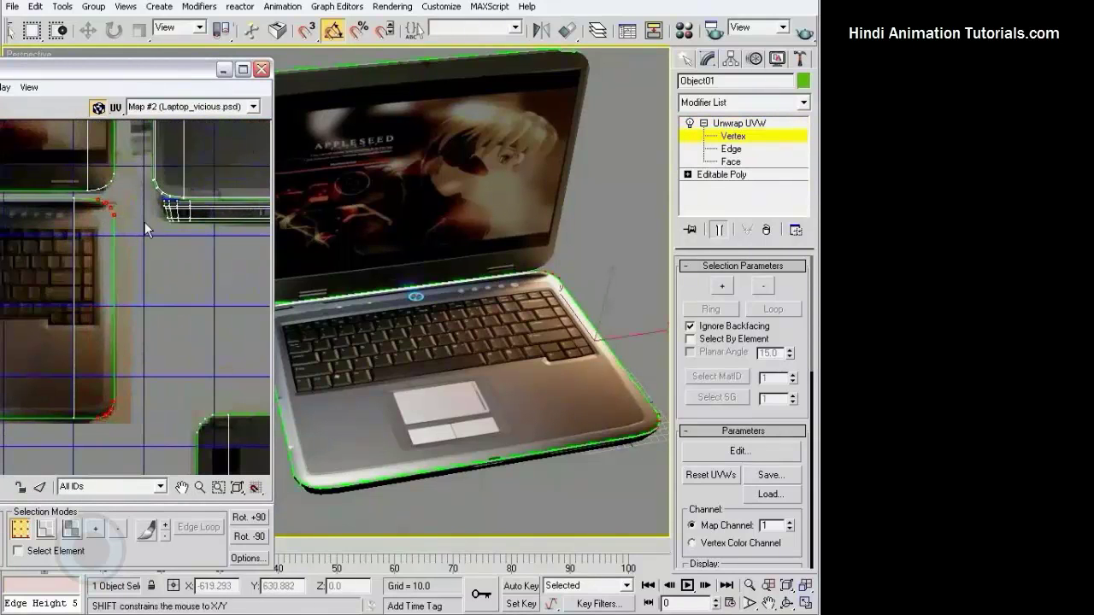
mouse_move(512, 325)
alt+middle_down()
mouse_move(536, 340)
mouse_move(518, 356)
mouse_move(621, 349)
mouse_move(496, 331)
mouse_move(476, 357)
mouse_move(458, 302)
mouse_move(501, 269)
alt+middle_up()
middle_drag(98, 234, 117, 272)
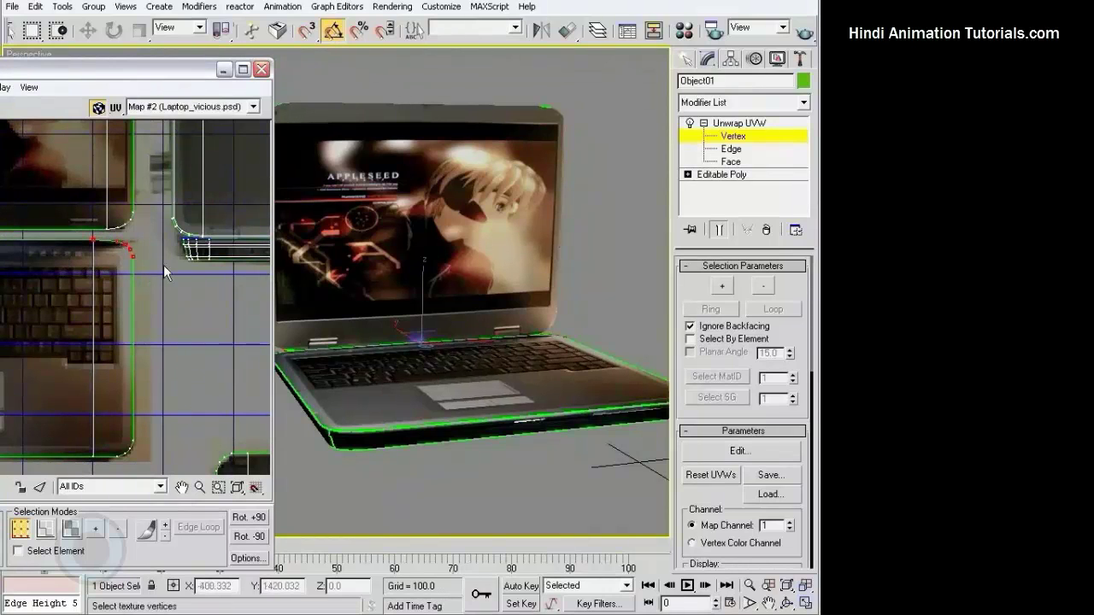
alt+middle_drag(410, 439, 388, 416)
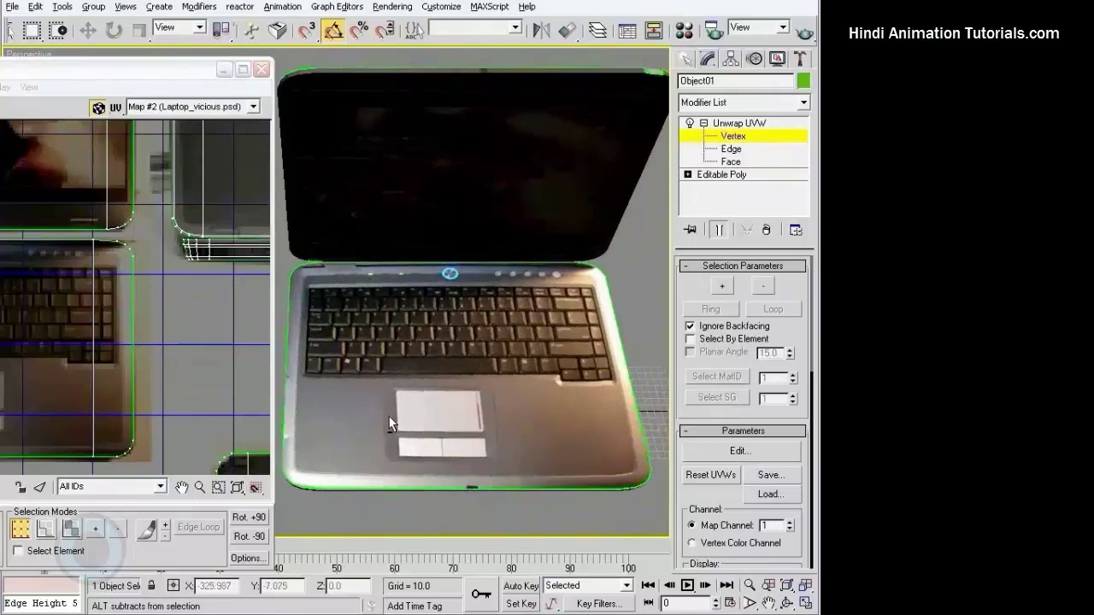
scroll(168, 330, up, 2)
mouse_move(436, 386)
alt+middle_down()
mouse_move(476, 342)
mouse_move(541, 300)
mouse_move(454, 325)
mouse_move(454, 367)
mouse_move(454, 342)
alt+middle_up()
- Close Edit UVWs, exit Vertex level, and deselect the laptop
click(262, 69)
middle_drag(426, 257, 362, 216)
click(760, 136)
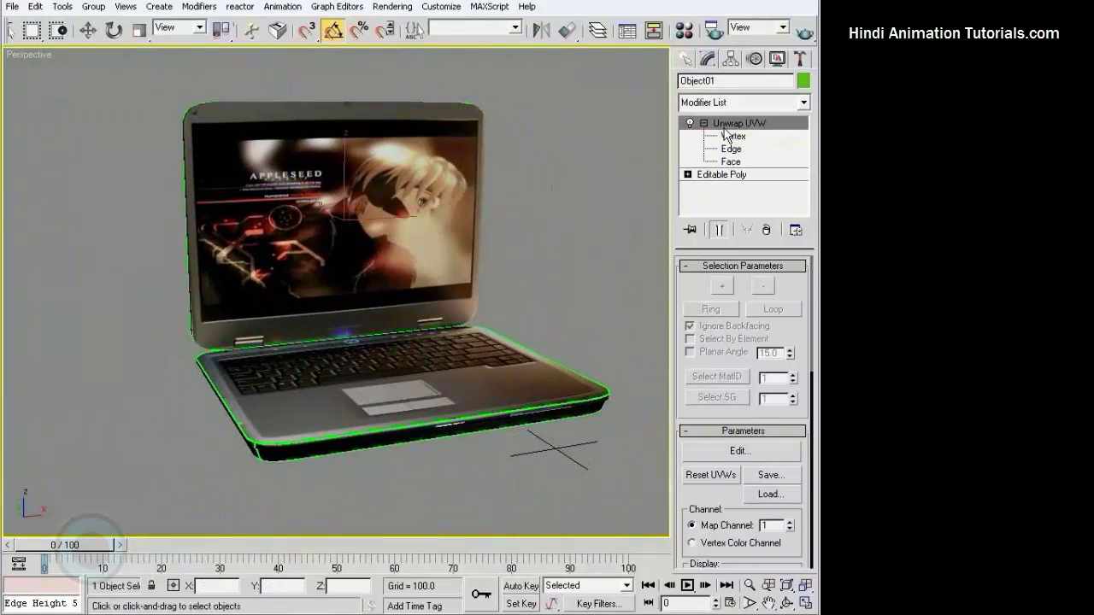
click(557, 186)
alt+middle_drag(557, 185, 547, 224)
- Render the perspective view of the laptop, then render a more frontal angle
key(shift+q)
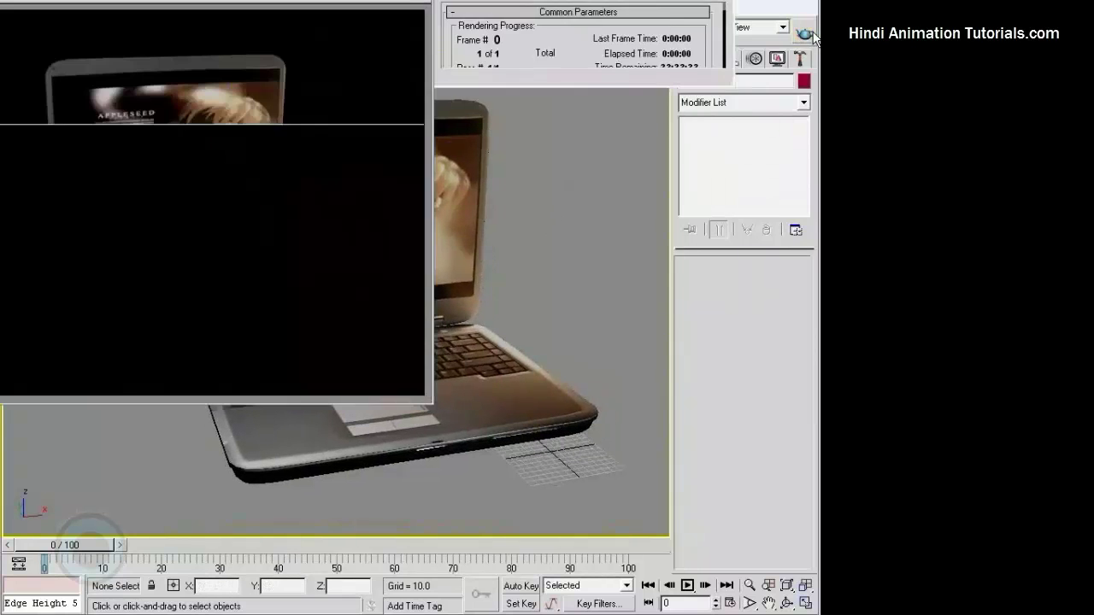
drag(366, 32, 463, 115)
click(614, 114)
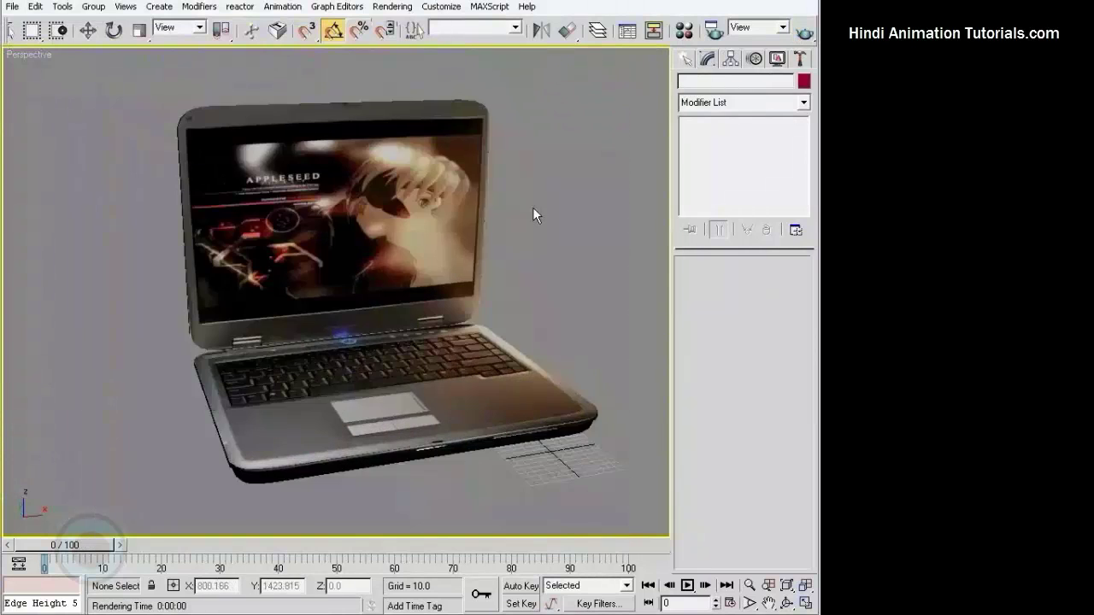
alt+middle_drag(442, 212, 466, 214)
click(803, 31)
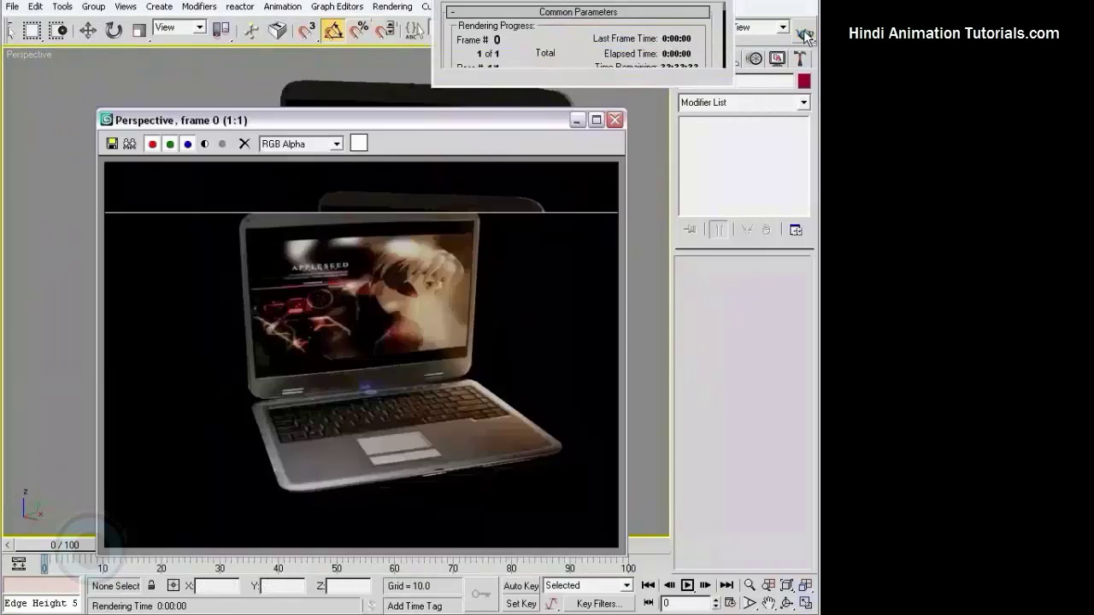
drag(537, 112, 488, 81)
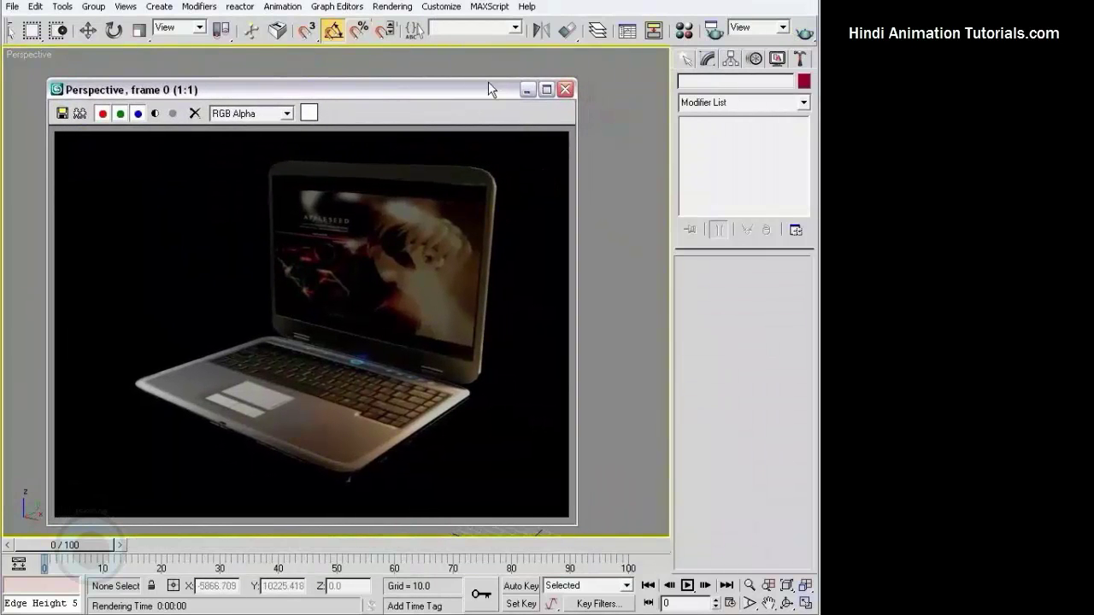
click(565, 88)
- Render the lid side showing the logo
mouse_move(422, 283)
alt+middle_down()
mouse_move(622, 187)
mouse_move(482, 315)
alt+middle_up()
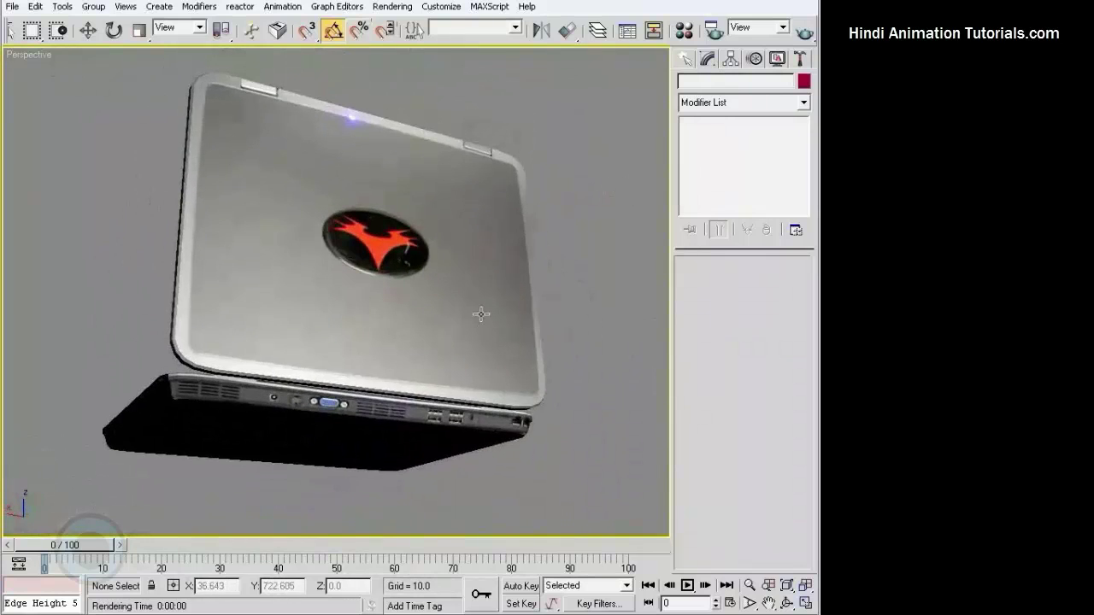
click(803, 34)
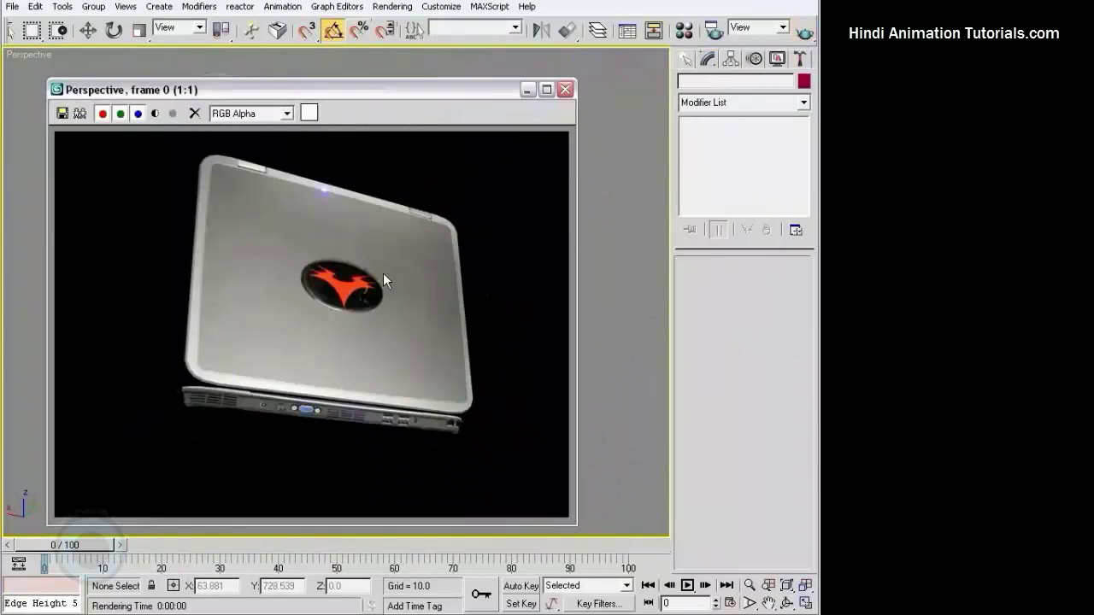
click(567, 90)
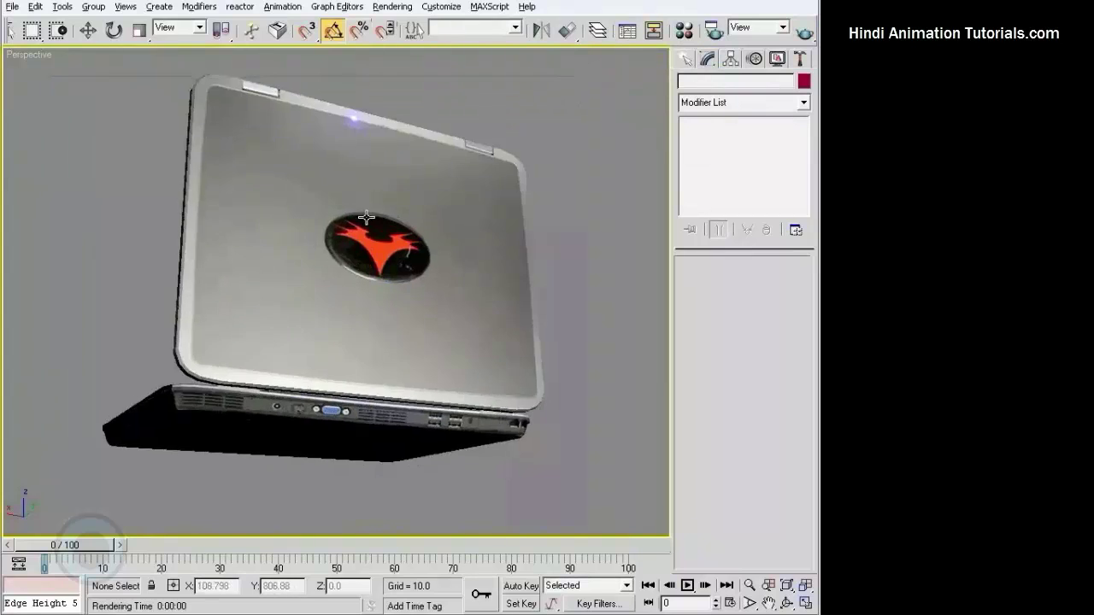
alt+middle_drag(570, 94, 579, 263)
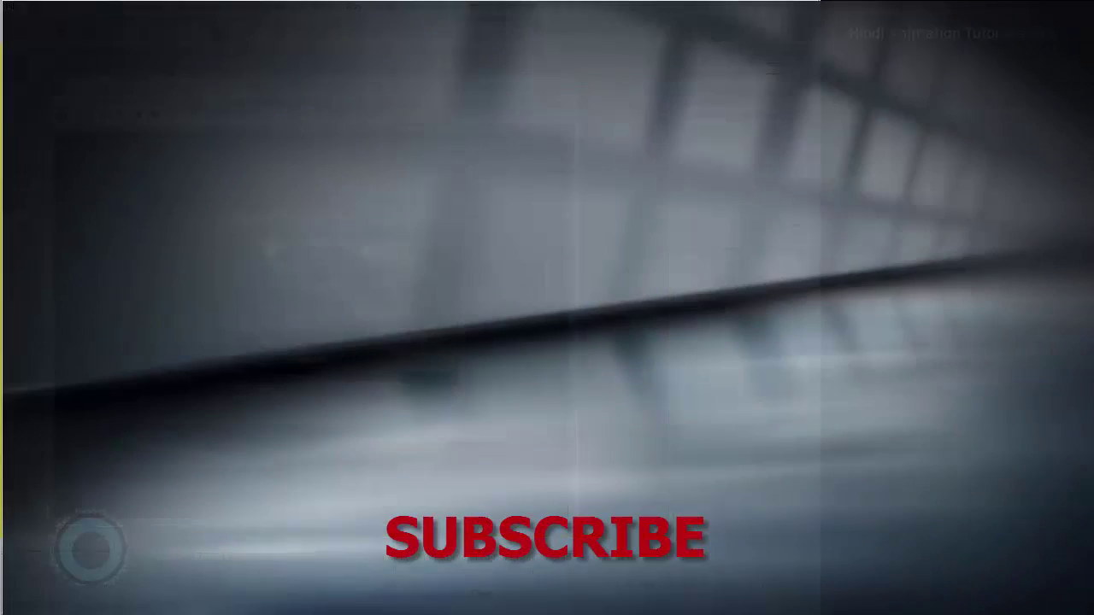